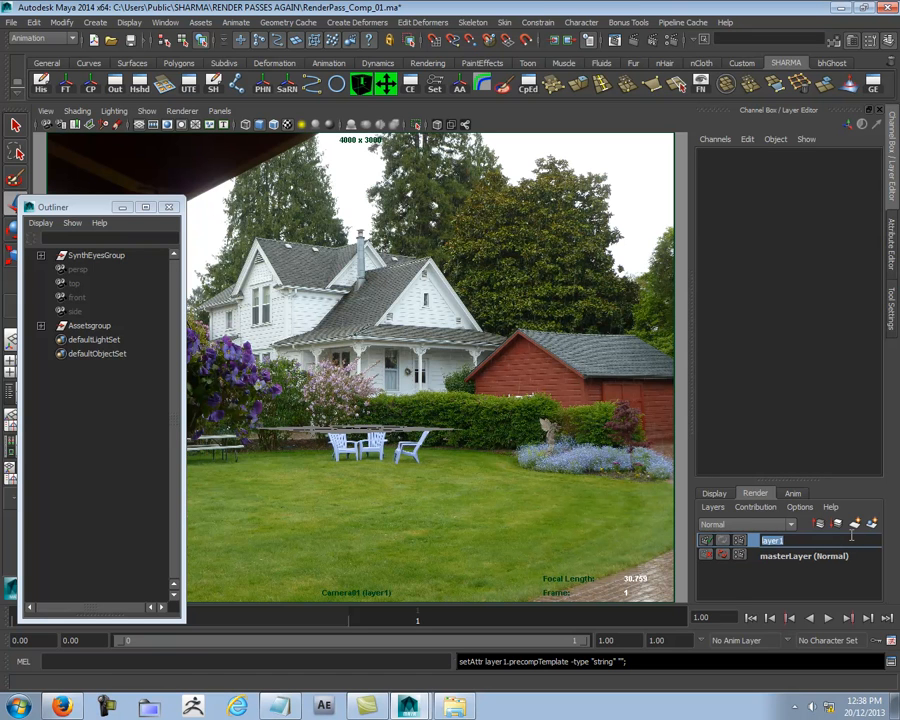
- Rename the new render layer BeautyPass and add the wooden bench from the master layer to it
type("BeautyPass")
key("Return")
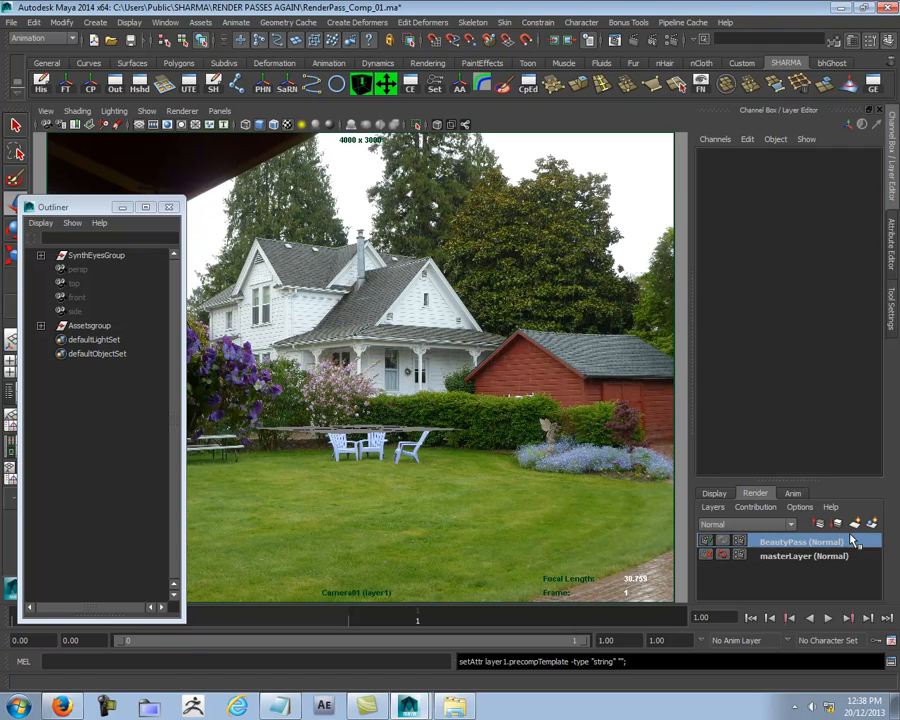
left_click(812, 556)
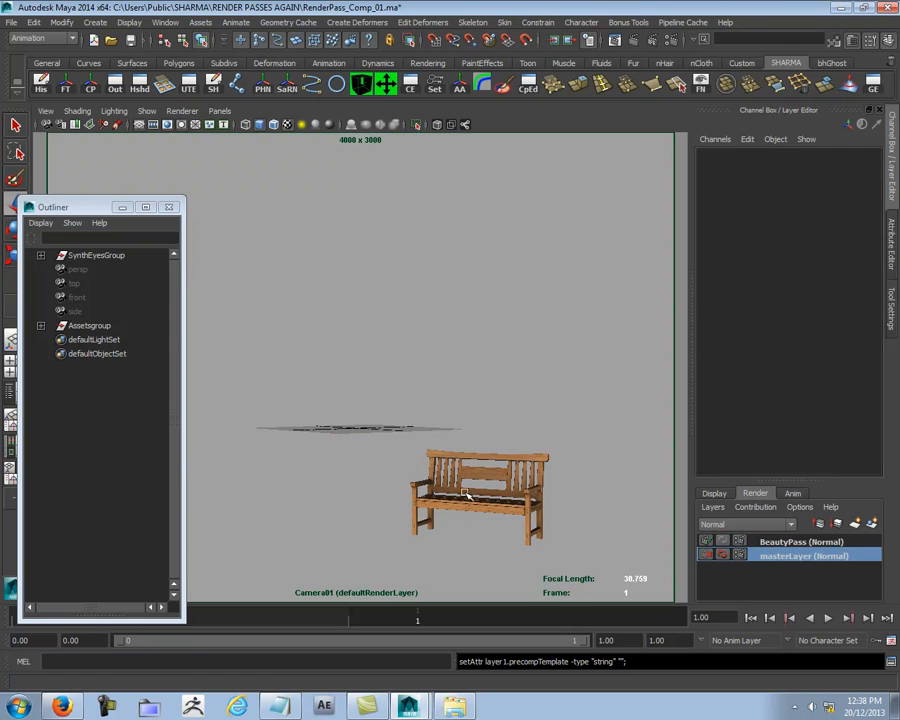
left_click(460, 527)
left_click(793, 541)
right_click(793, 541)
left_click(805, 563)
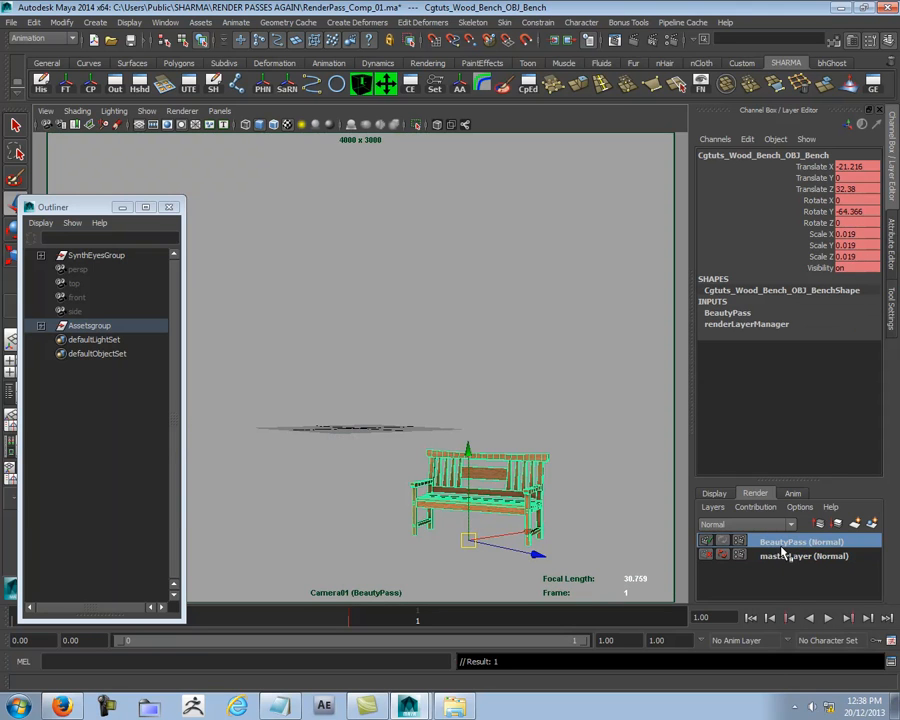
left_click(570, 357)
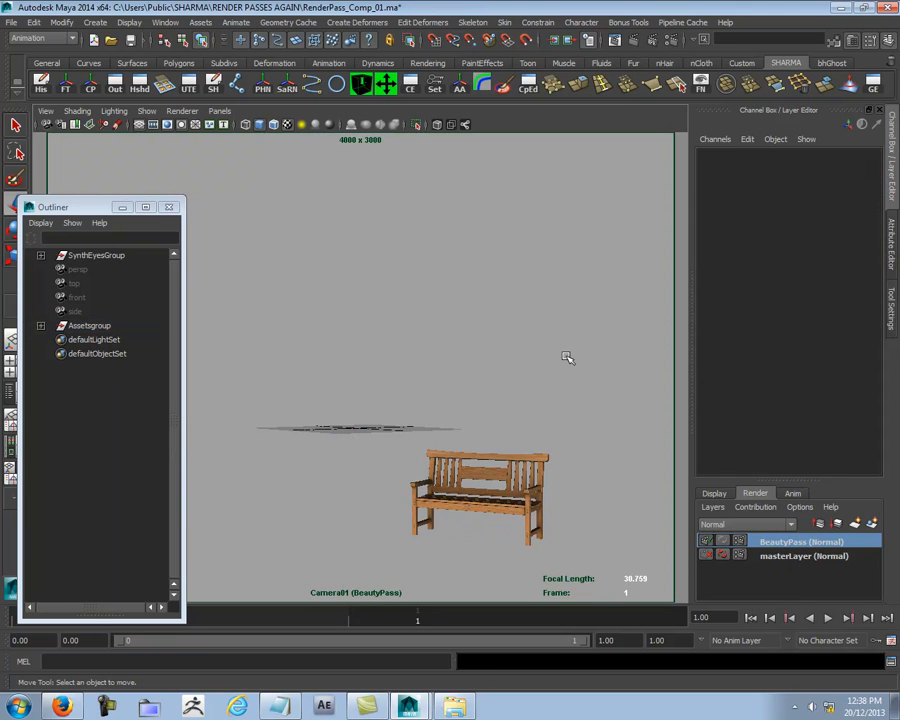
- Create a Lambert material in Hypershade and set its Ambient Color to full white and its Diffuse to 0
left_click(139, 82)
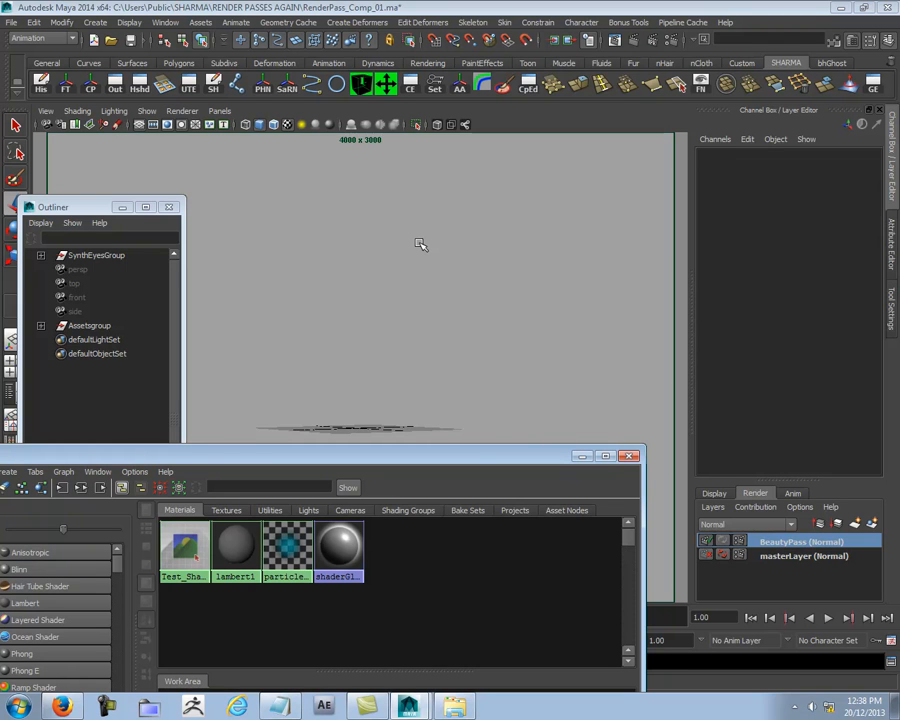
left_click_drag(324, 455, 379, 176)
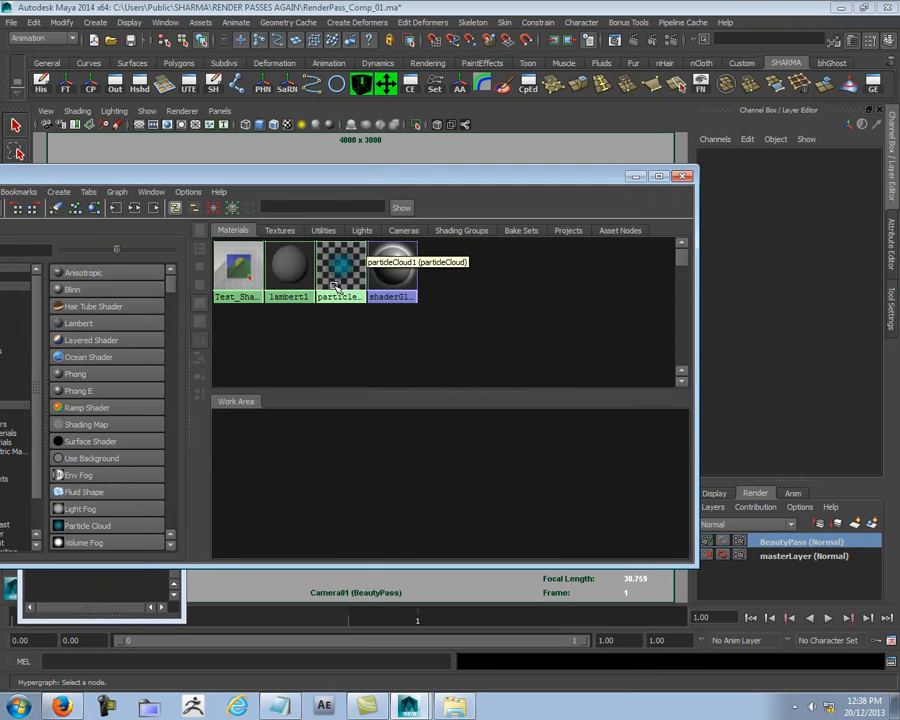
left_click(78, 323)
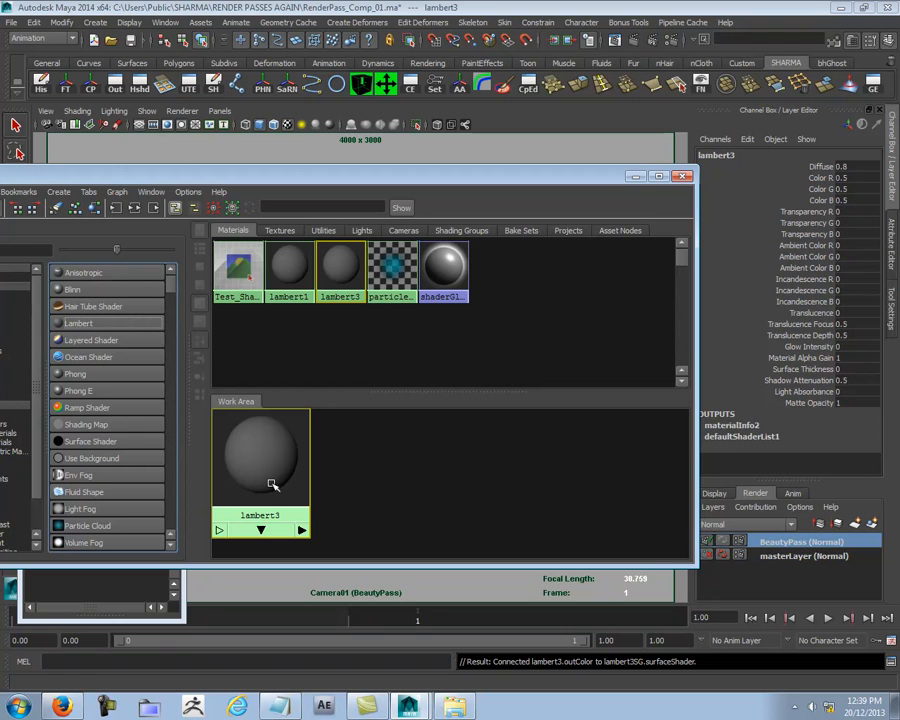
double_click(247, 458)
left_click_drag(697, 273, 518, 273)
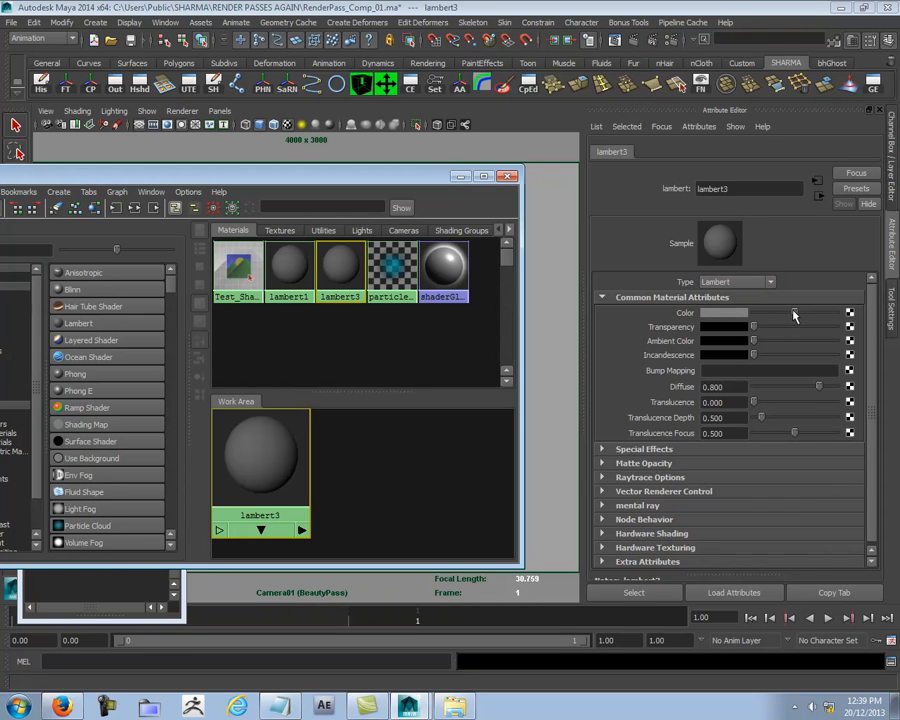
left_click_drag(754, 341, 838, 341)
left_click_drag(773, 388, 745, 388)
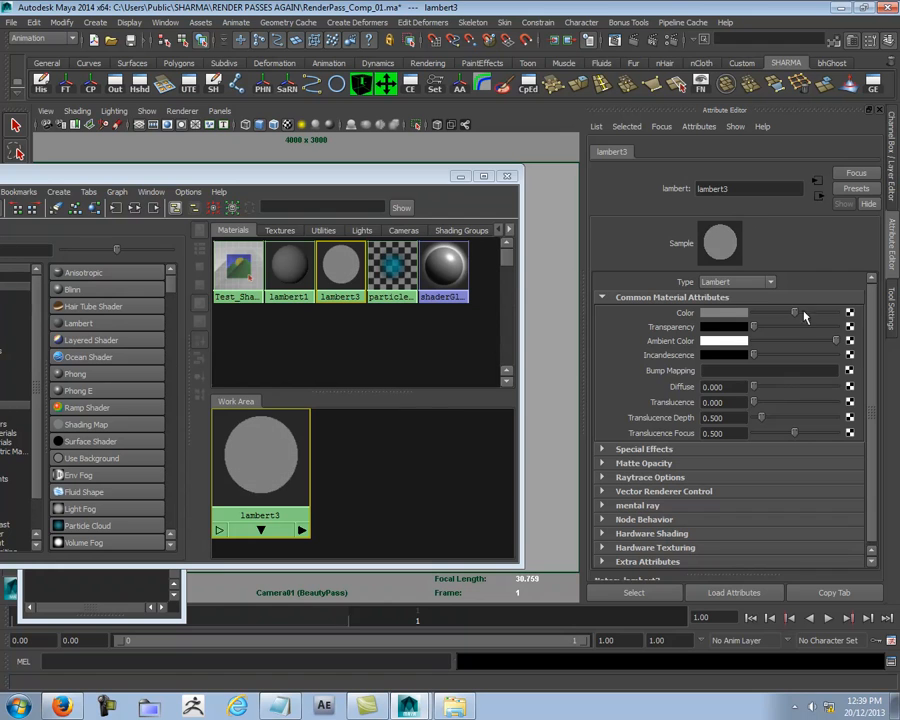
- Map the new Lambert's color to a file texture with filter type Off, using the image Bench_2K_Diffuse.jpg
left_click(850, 316)
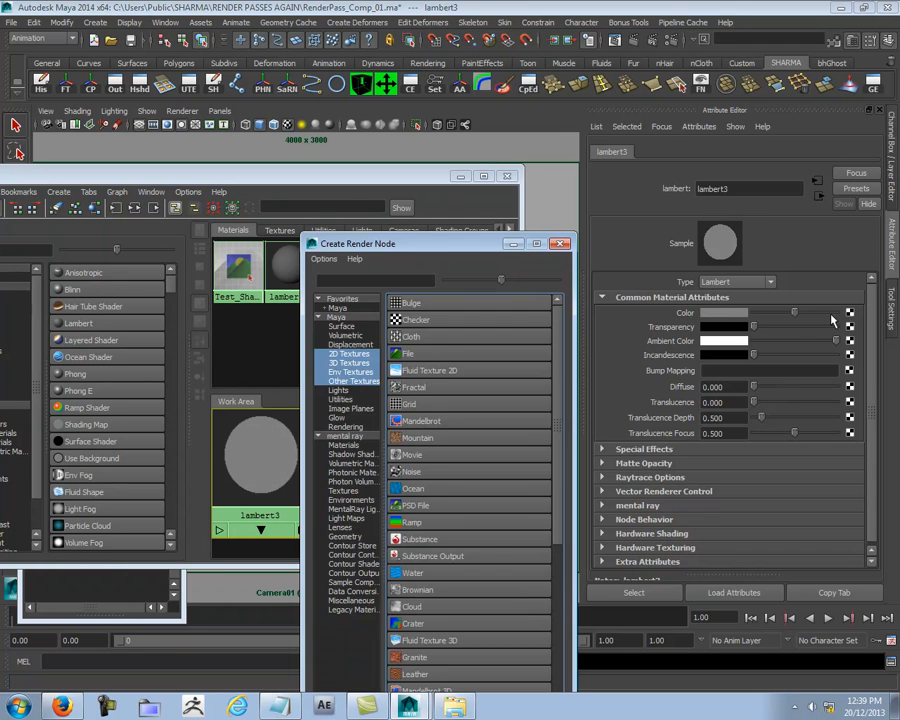
left_click(365, 352)
left_click(726, 297)
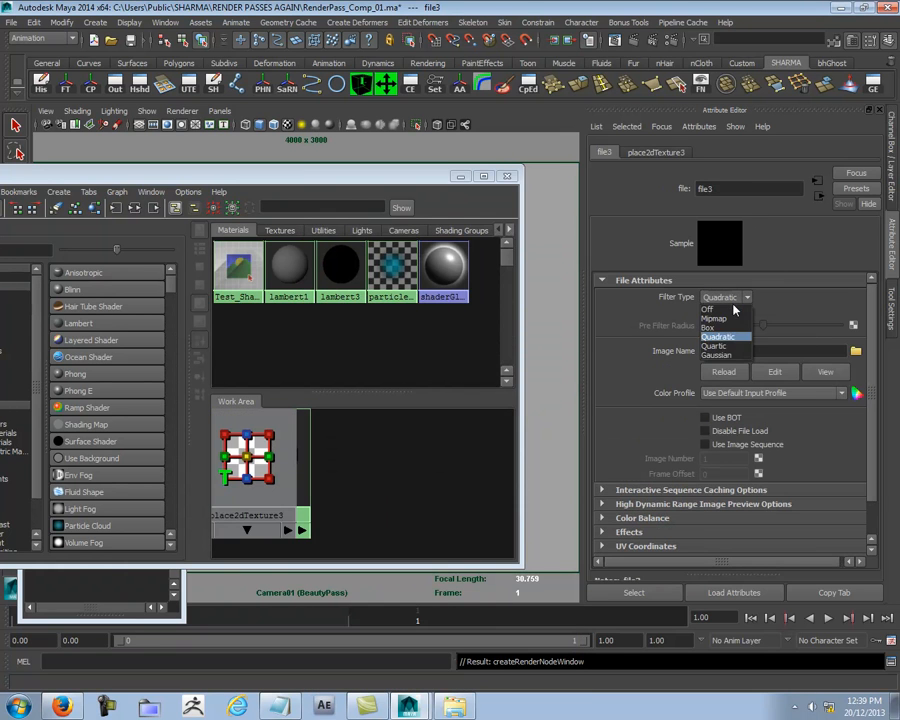
left_click(722, 302)
left_click(855, 352)
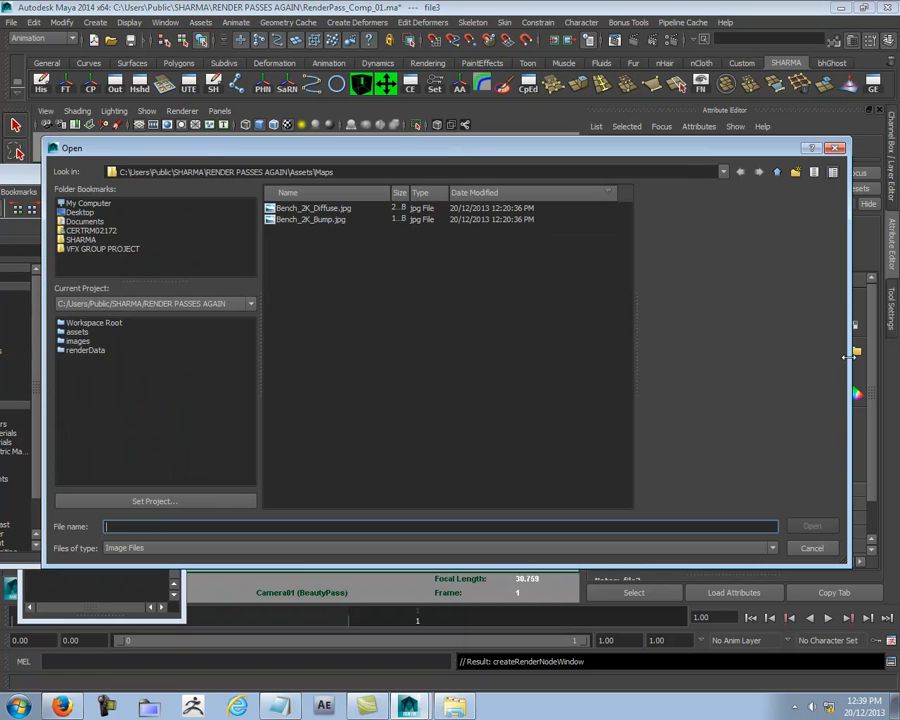
left_click(314, 208)
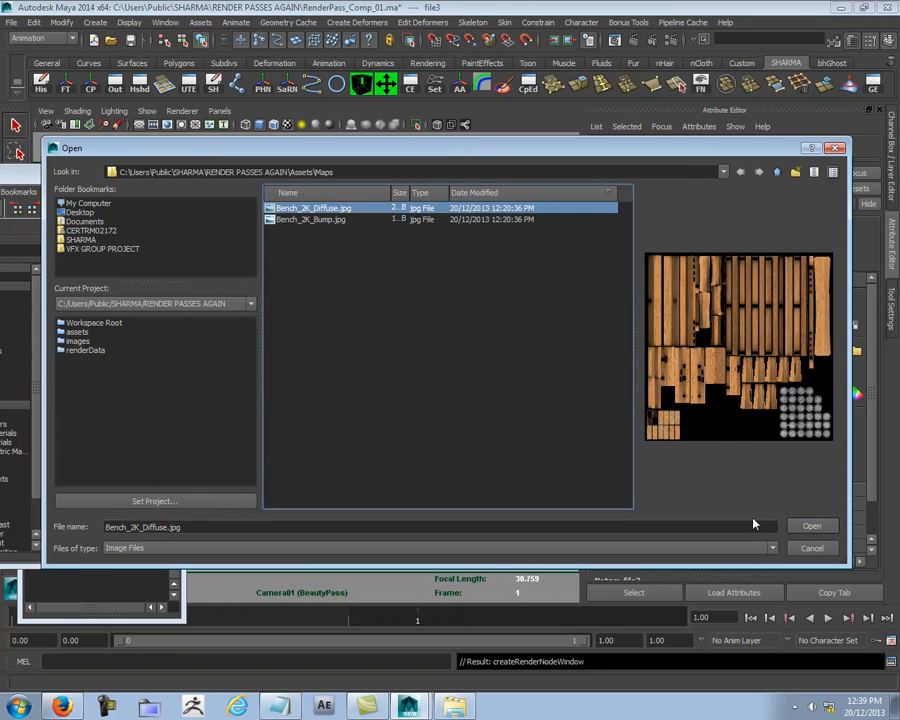
left_click(810, 527)
- Rename the textured Lambert material Beauty and assign it to the wooden bench
left_click_drag(290, 176, 93, 182)
left_click(450, 462)
left_click_drag(64, 448, 174, 452)
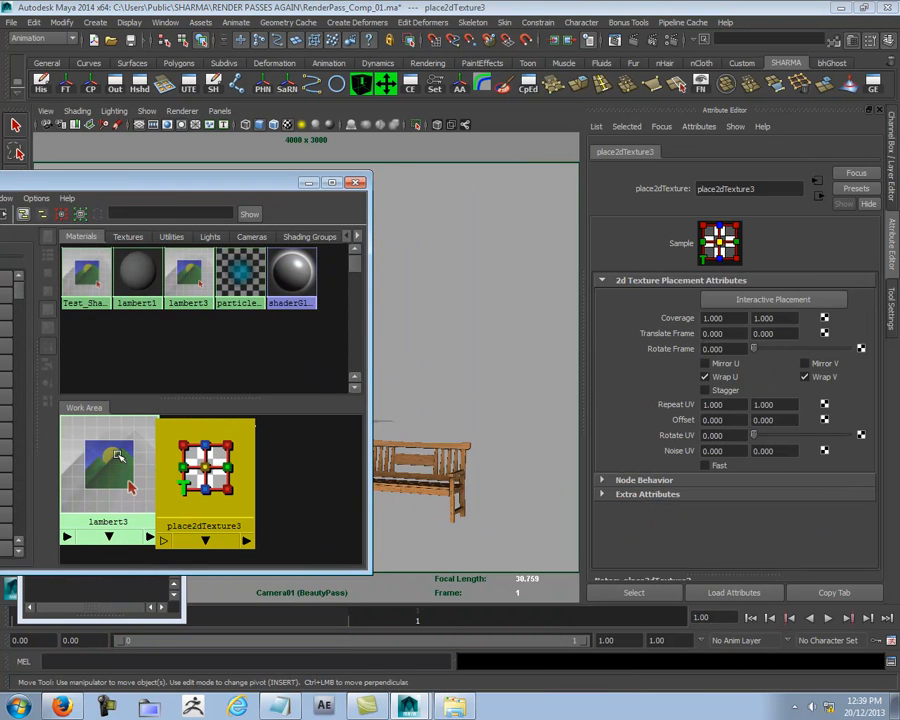
left_click(121, 454)
double_click(741, 190)
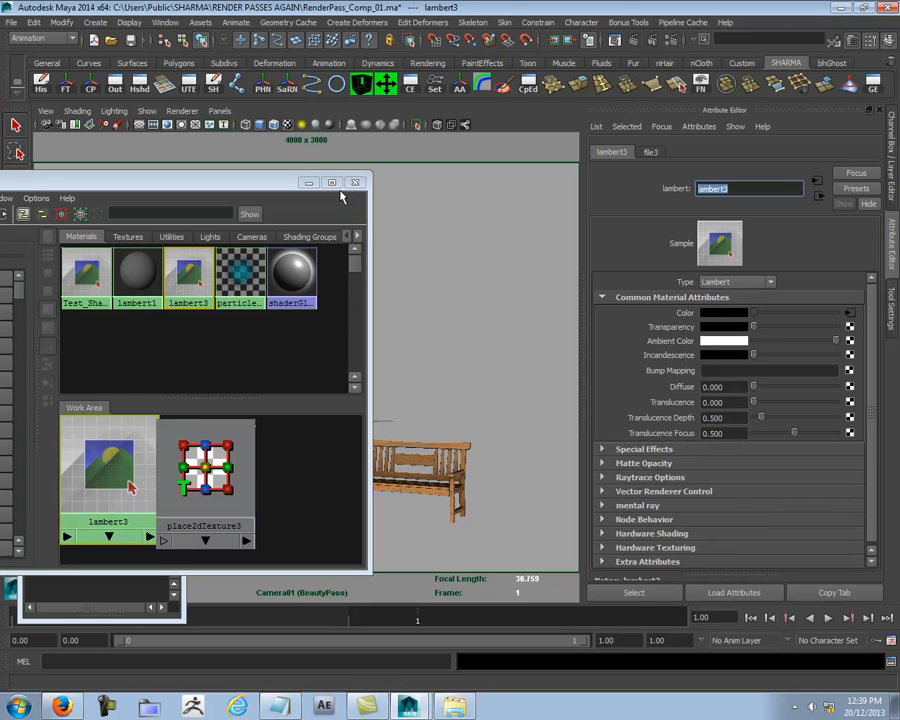
type("Beauty")
key("Return")
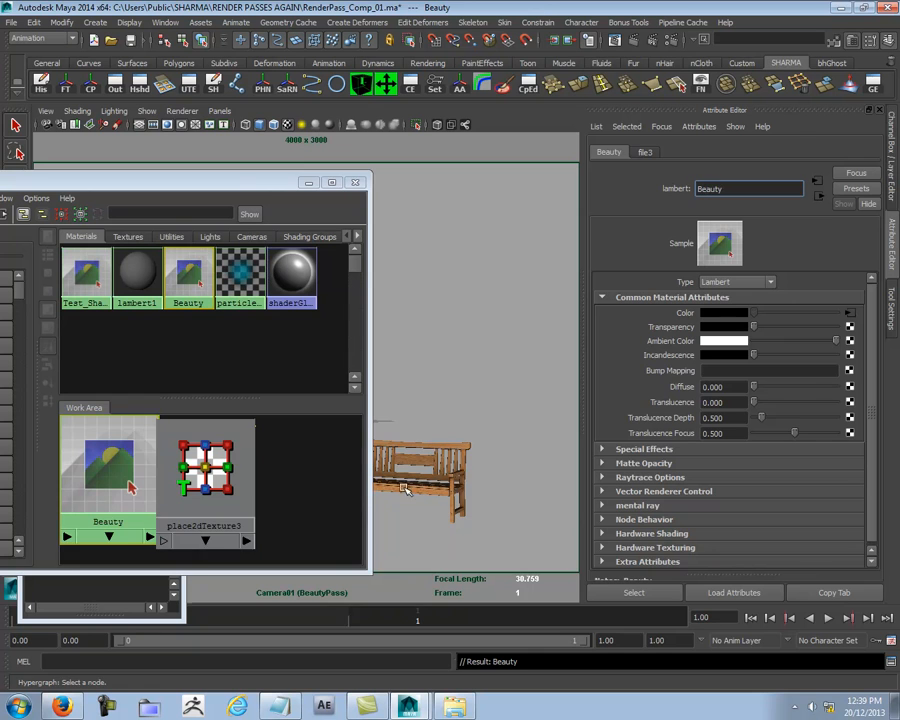
right_click_drag(120, 452, 193, 411)
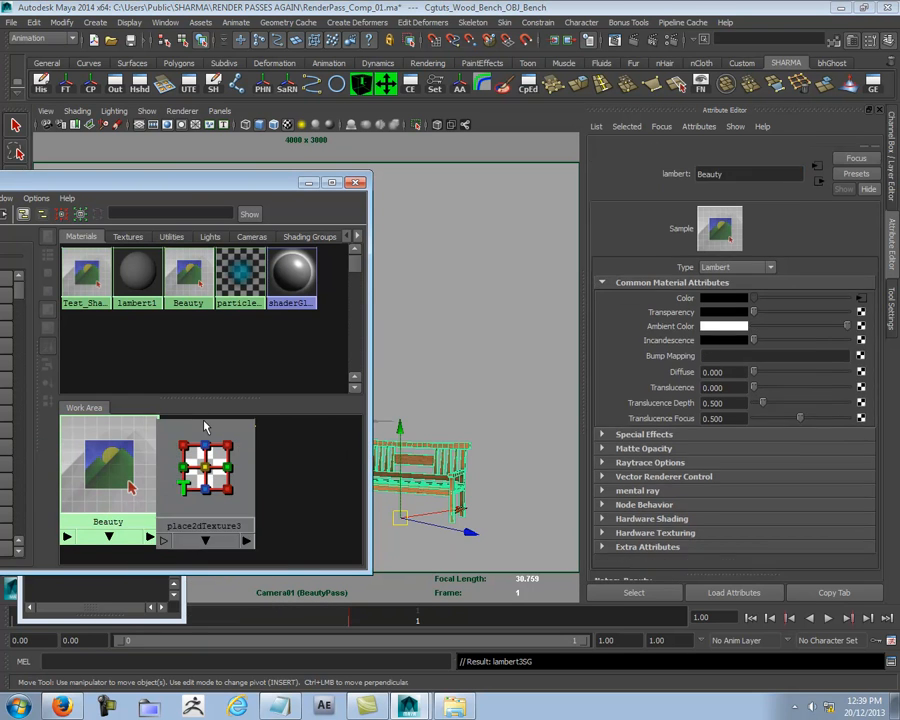
left_click(484, 342)
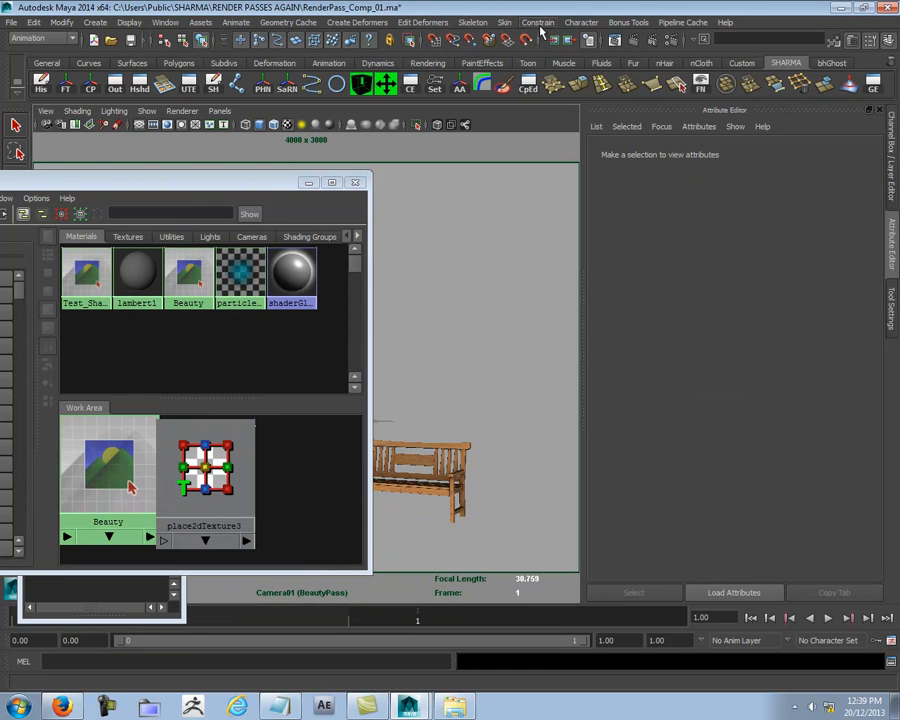
- Test-render a region covering most of the bench in the BeautyPass layer, then close the render view
left_click(614, 40)
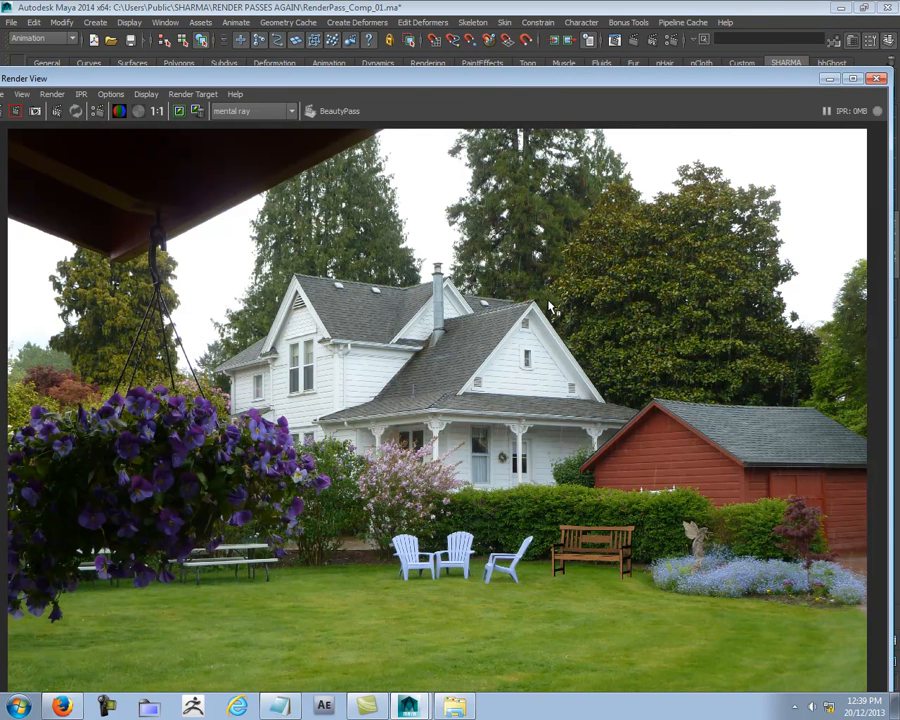
left_click(15, 111)
left_click_drag(451, 532, 658, 685)
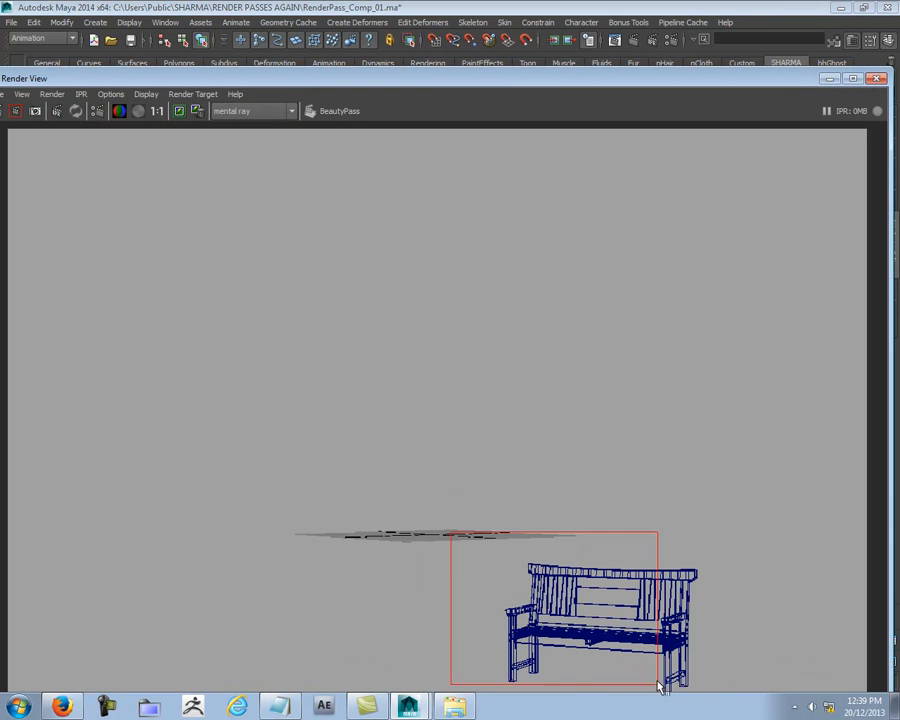
left_click(15, 112)
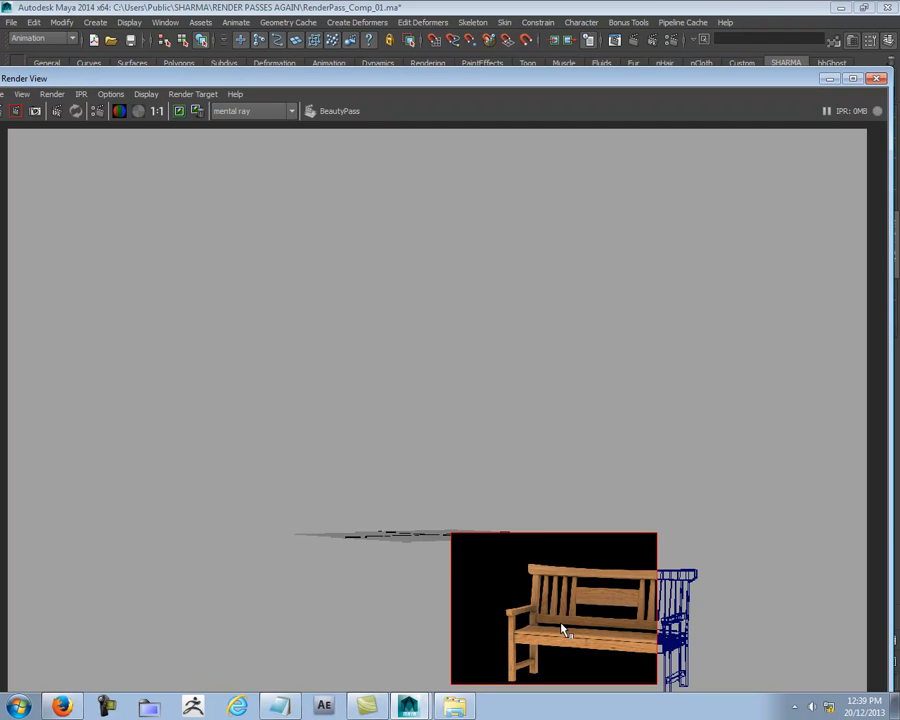
left_click(821, 573)
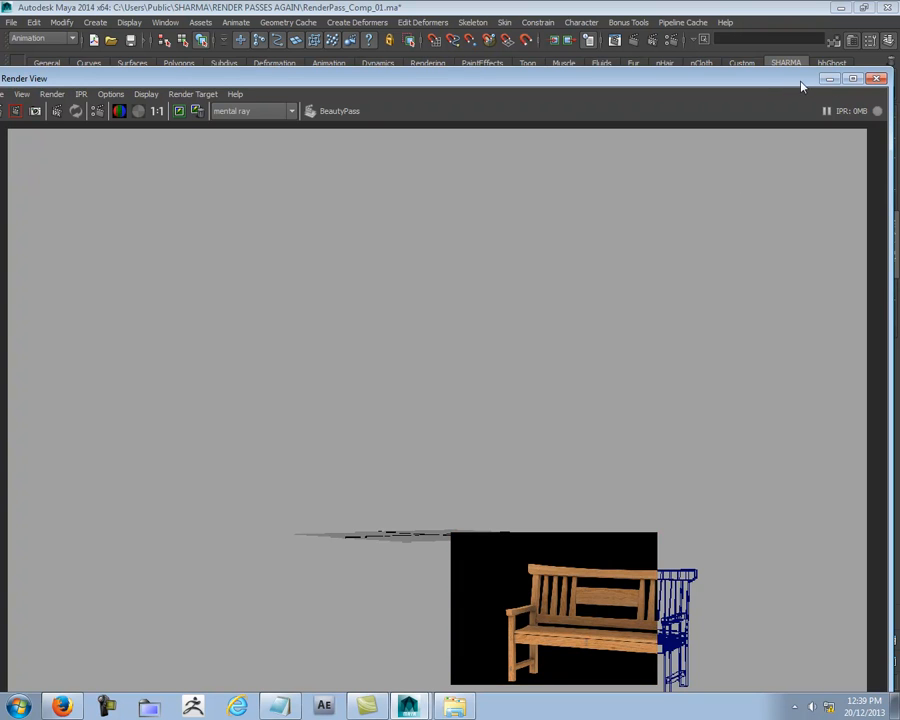
left_click(877, 80)
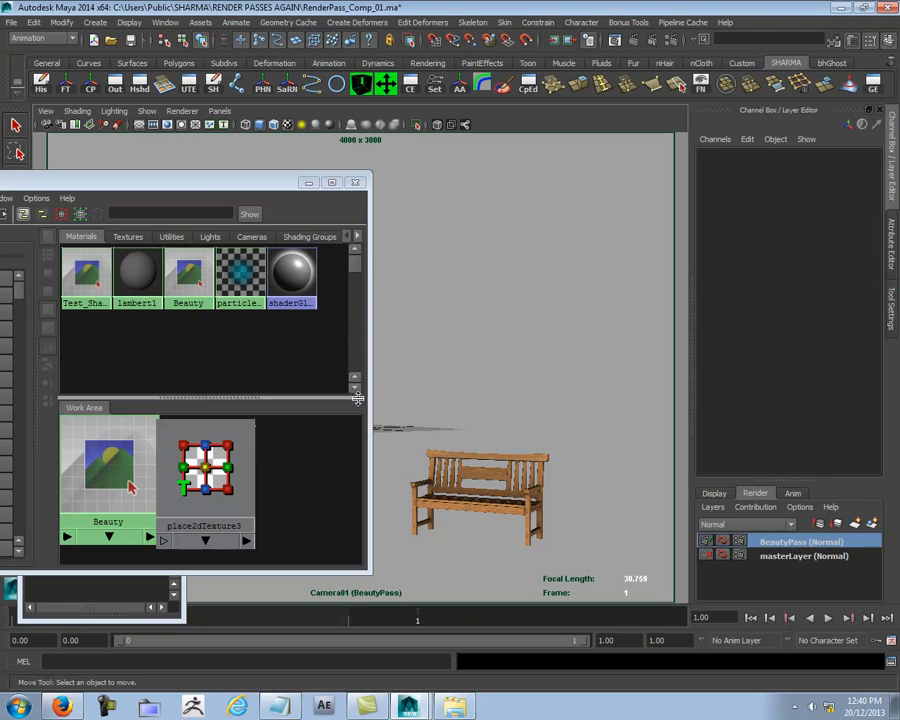
- Create another empty render layer and name it AmbientLight
left_click_drag(202, 184, 330, 146)
left_click(856, 524)
left_click(773, 545)
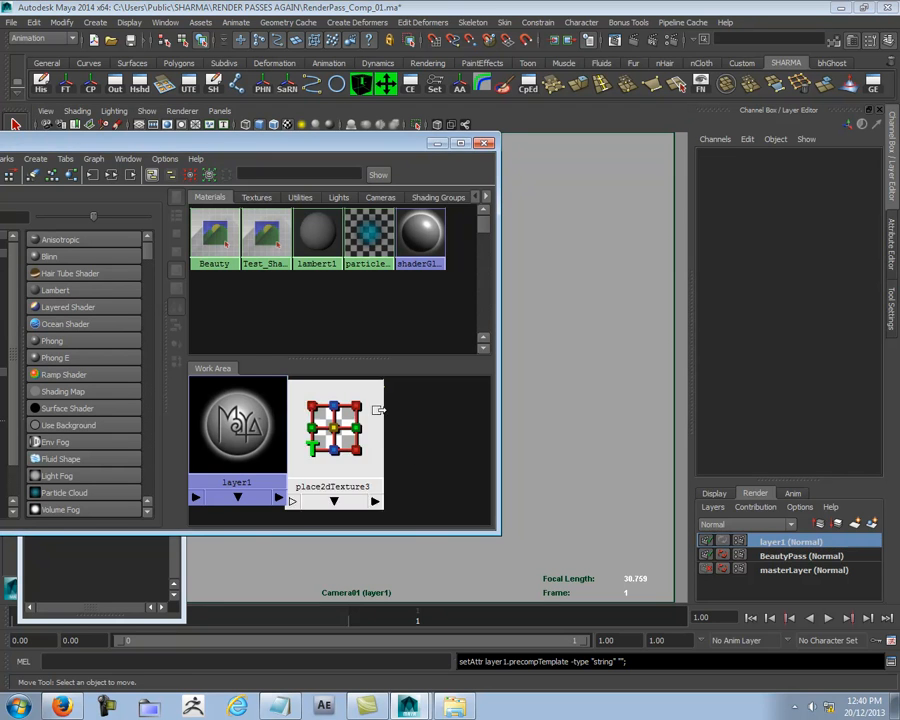
left_click(484, 144)
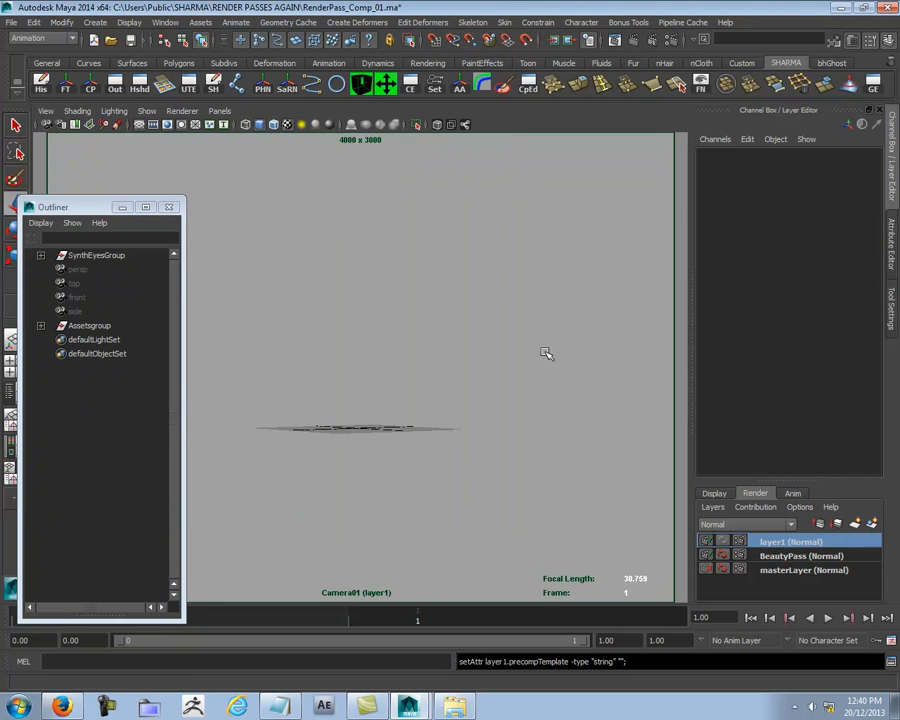
double_click(800, 541)
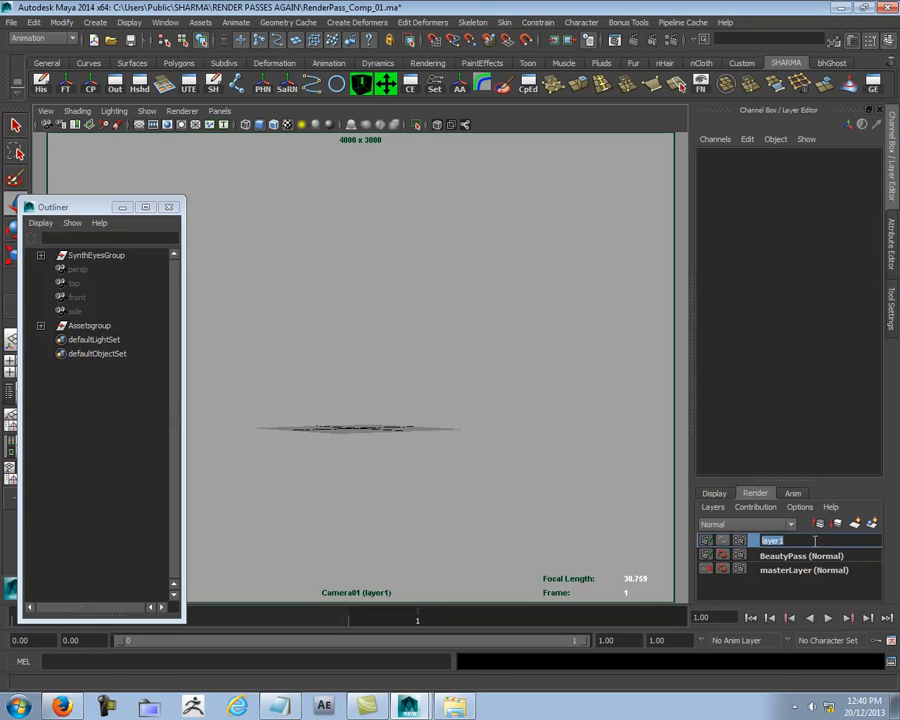
type("AmbientLight")
key("Return")
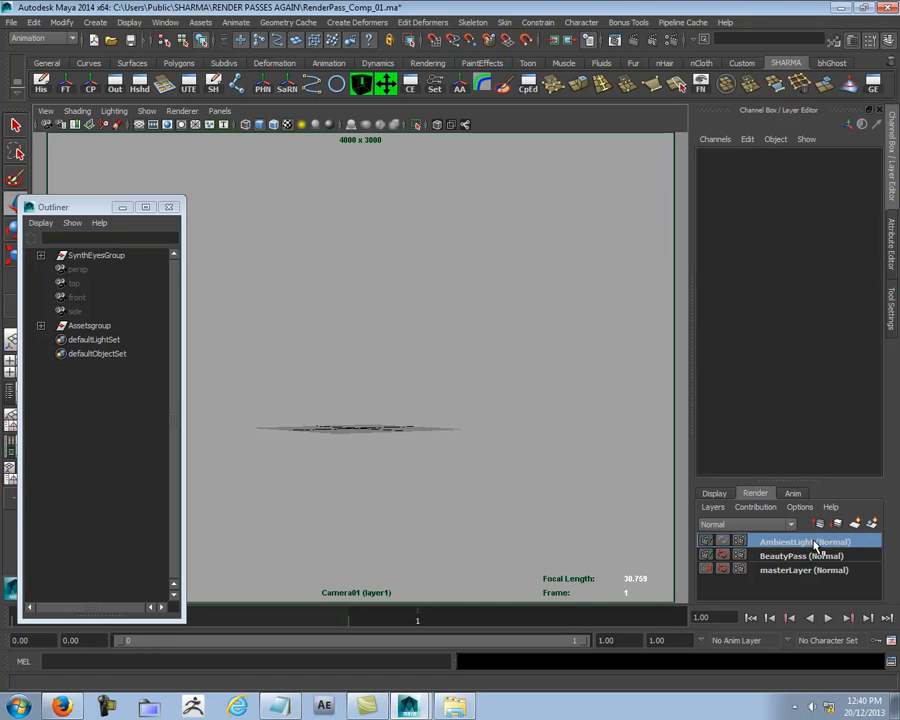
- Select the wooden bench in the master layer and add it to the AmbientLight layer
left_click(804, 571)
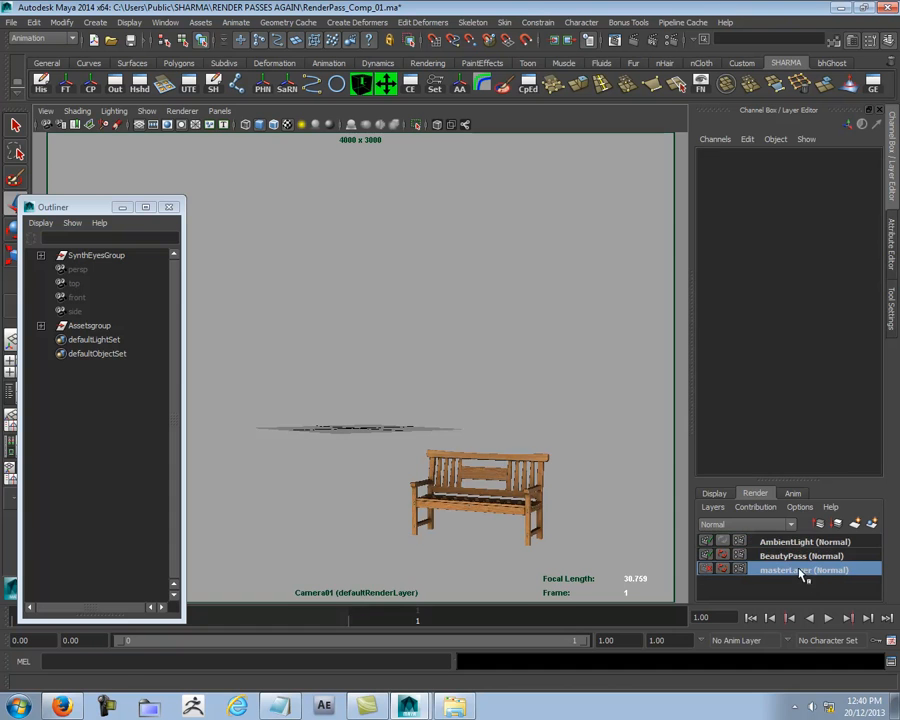
left_click(505, 472)
left_click(785, 542)
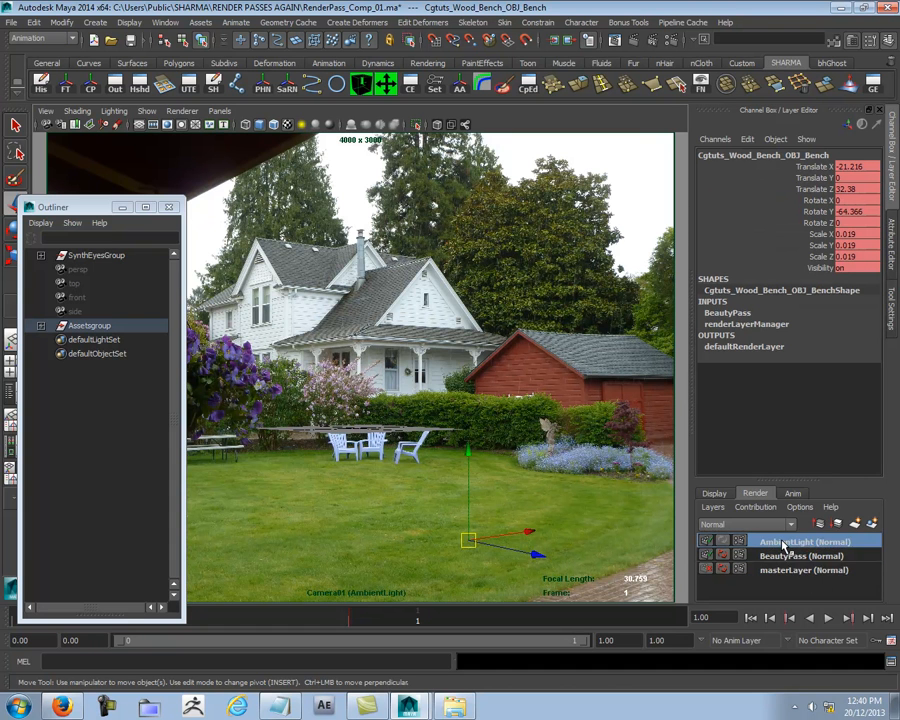
right_click(784, 542)
left_click(810, 564)
left_click(576, 377)
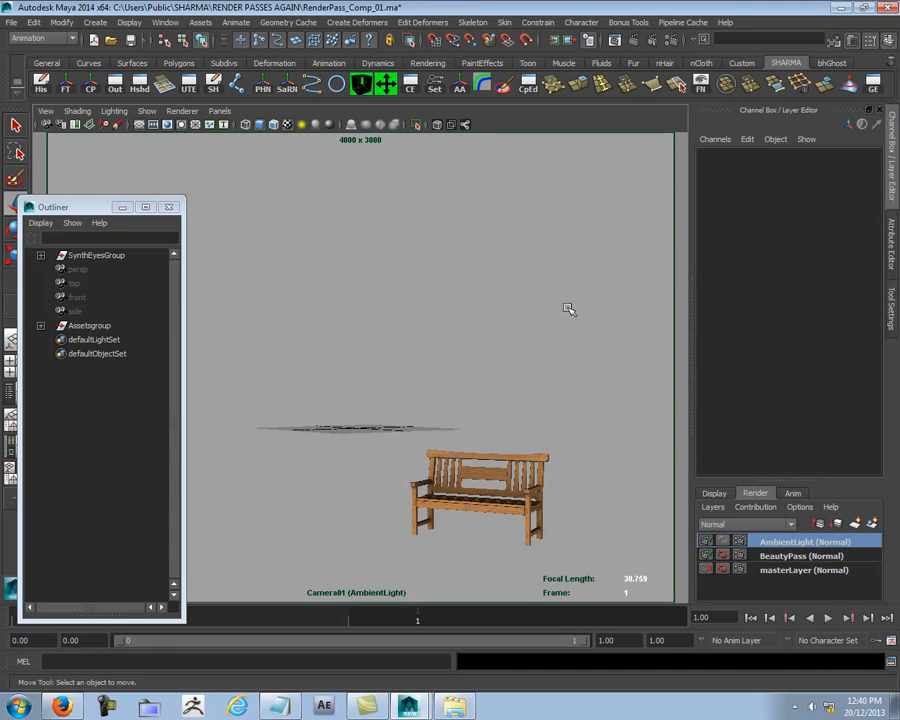
- Create an image-based lighting node and enable Final Gathering in the AmbientLight layer's mental ray indirect lighting settings
left_click(672, 41)
left_click(425, 139)
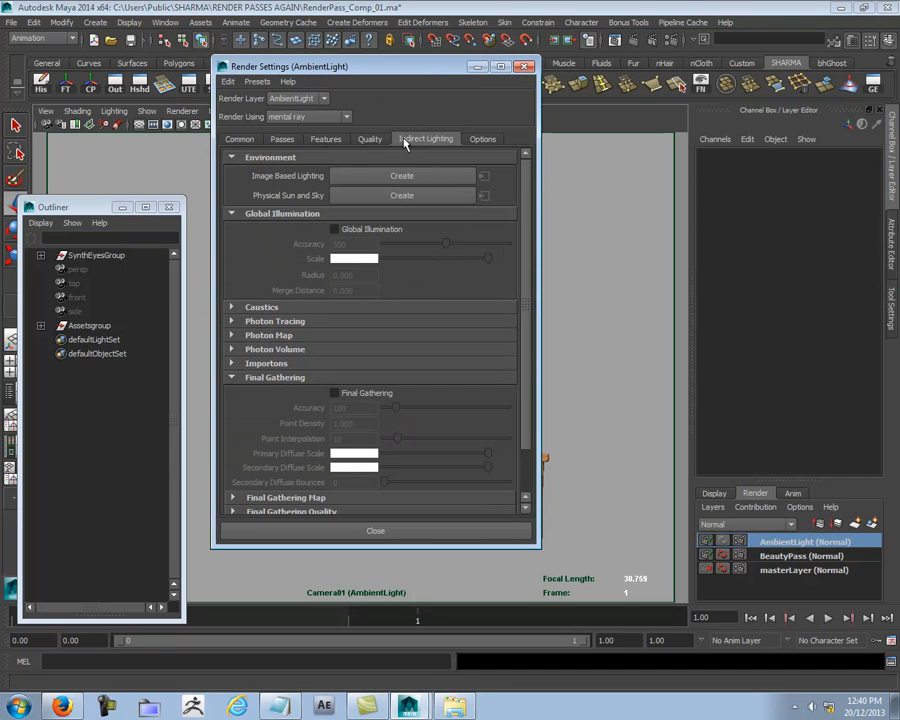
left_click(401, 175)
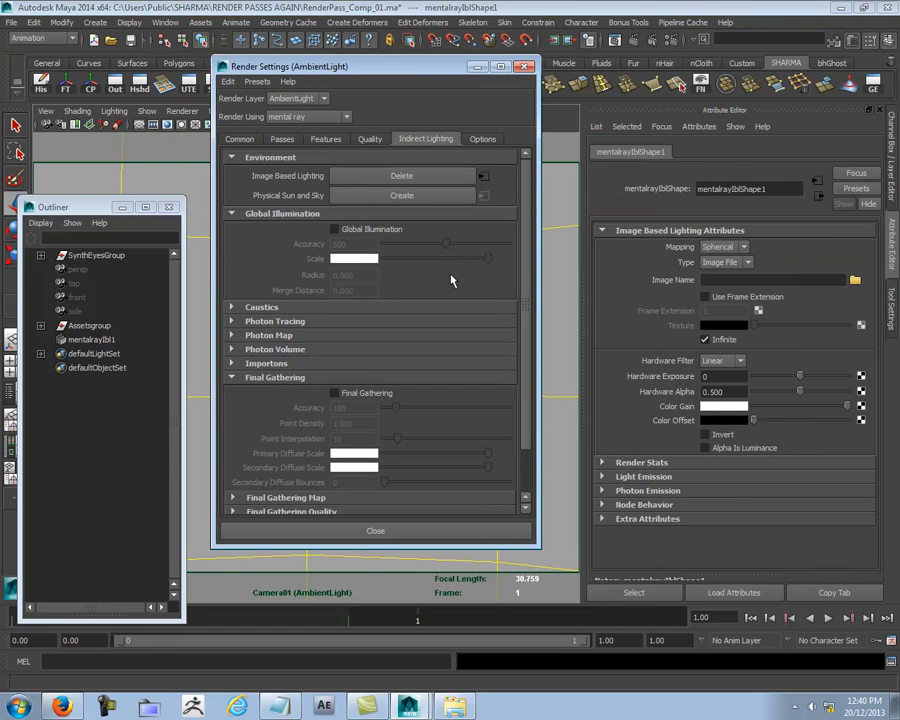
left_click(346, 396)
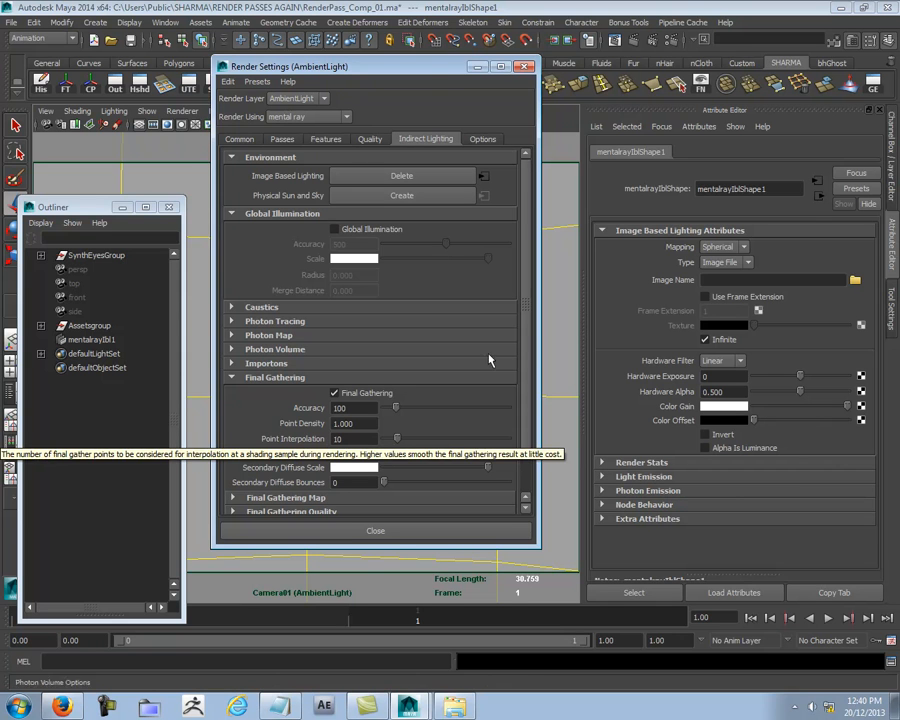
- Load house_and_lawn.HDR from the RENDER PASSES AGAIN folder as the image-based lighting image, then close the render settings
left_click_drag(400, 66, 163, 174)
left_click(855, 280)
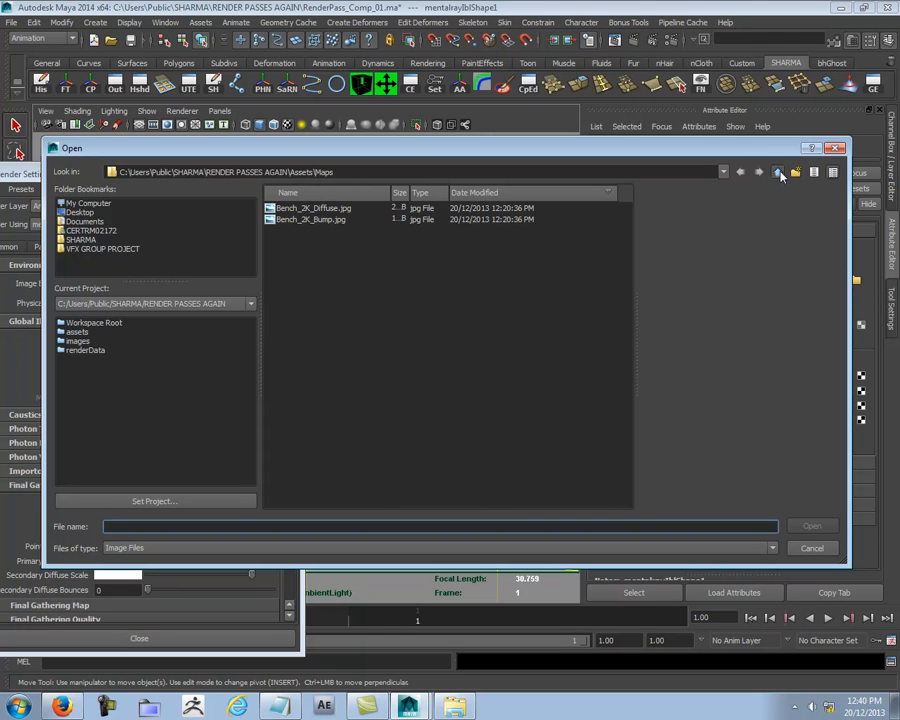
left_click(778, 173)
left_click(777, 173)
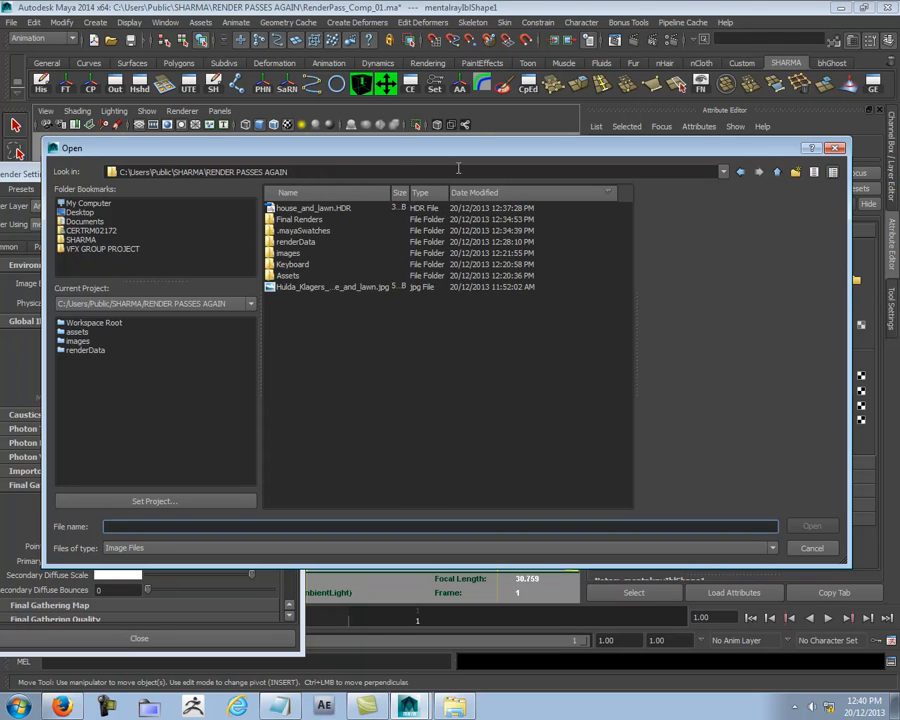
left_click(310, 208)
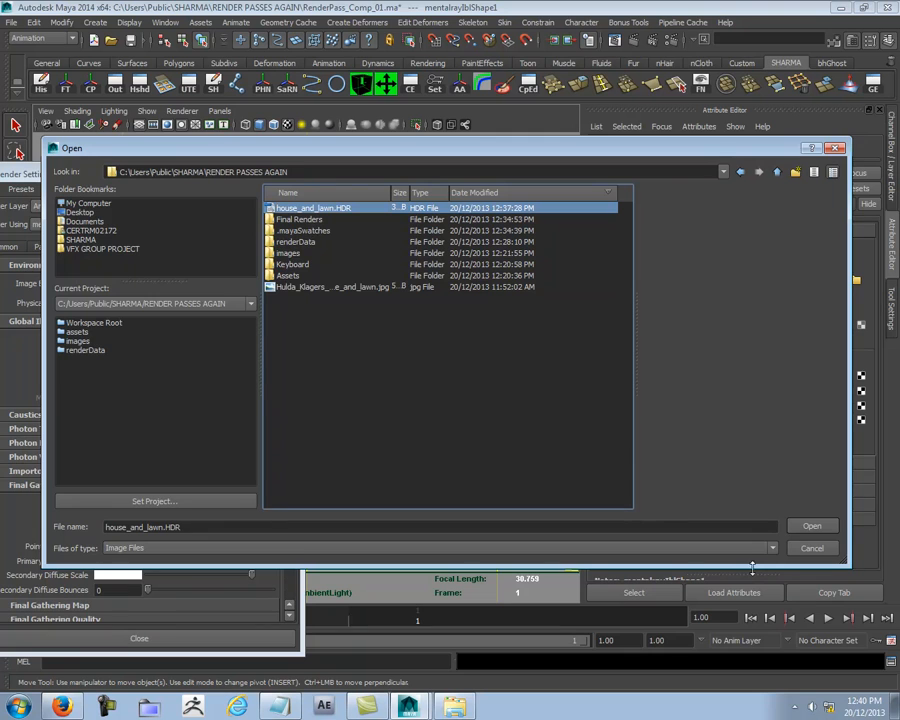
left_click(802, 525)
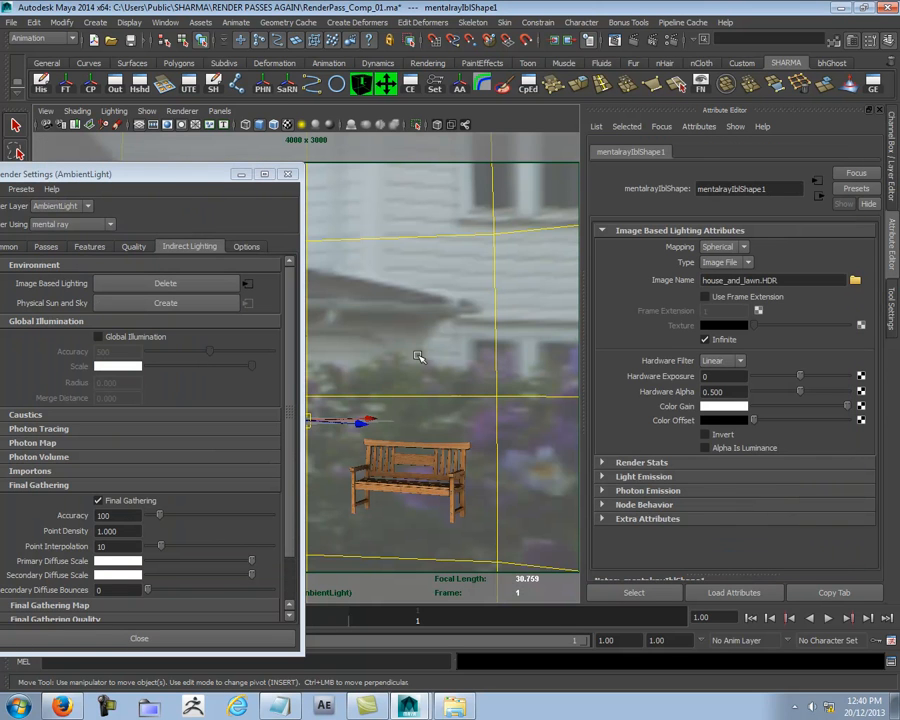
left_click(287, 174)
- Switch to the perspective view and scale down the image-based lighting sphere uniformly
key("space")
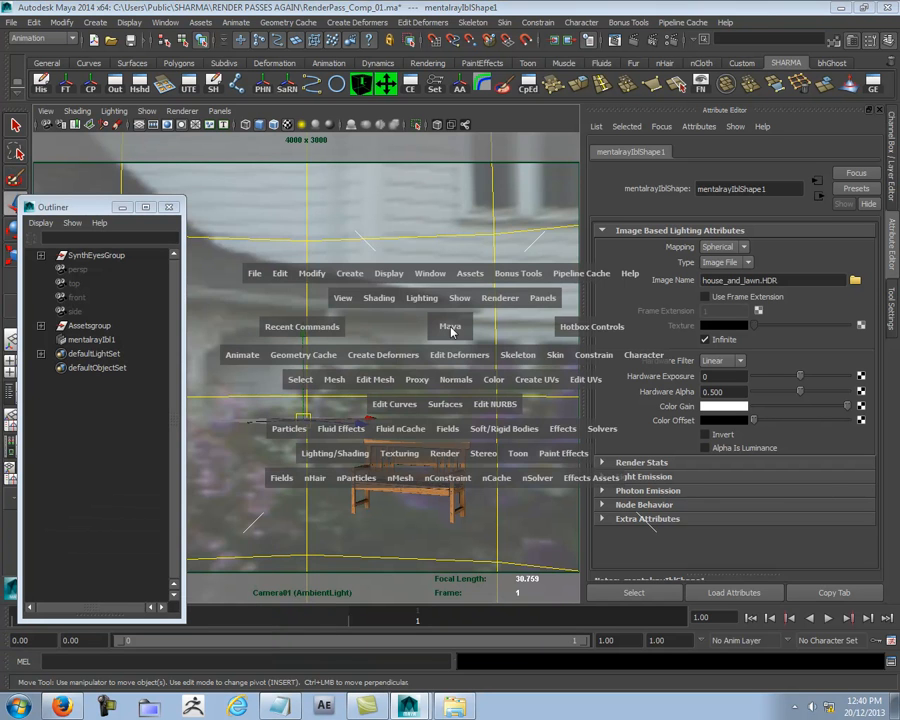
left_click_drag(450, 329, 446, 201)
right_click_drag(412, 280, 12, 281, "alt")
right_click_drag(425, 315, 406, 340, "alt")
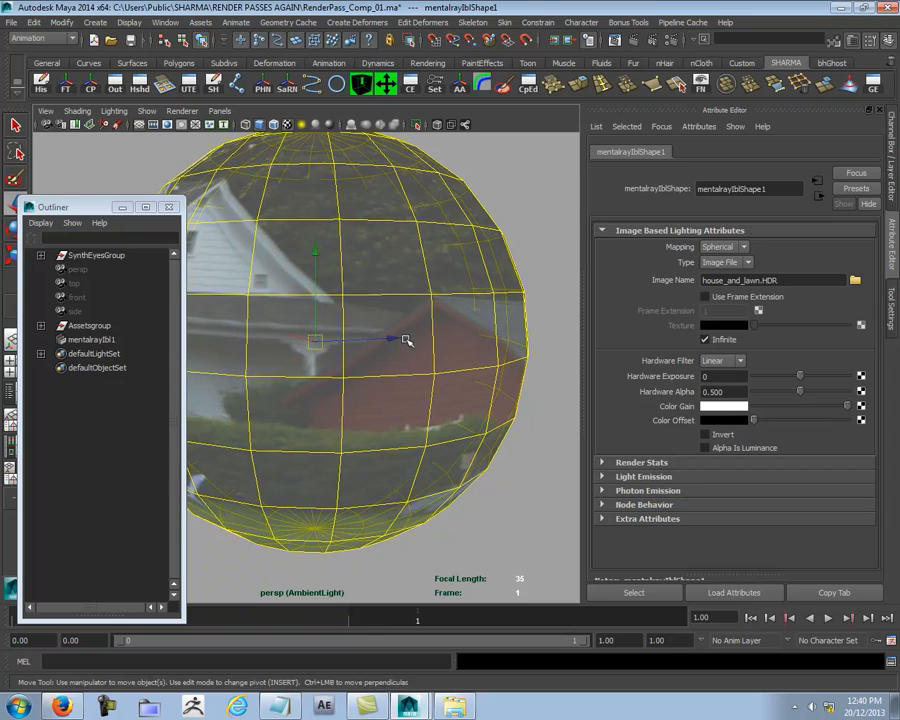
key("r")
left_click_drag(311, 345, 115, 353)
key("w")
right_click_drag(115, 353, 616, 367, "alt")
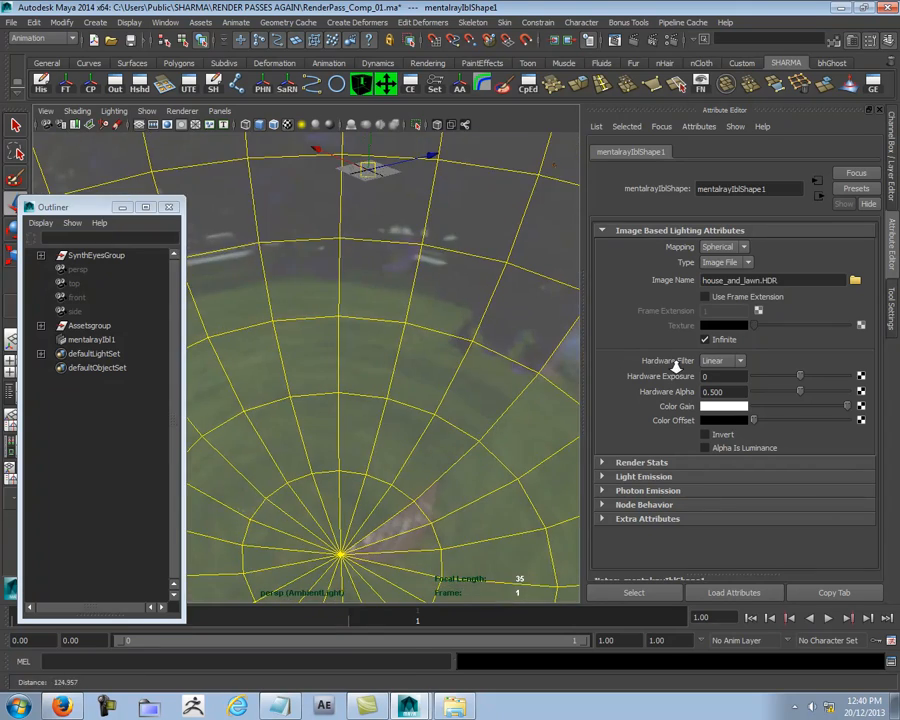
right_click_drag(522, 358, 345, 349, "alt")
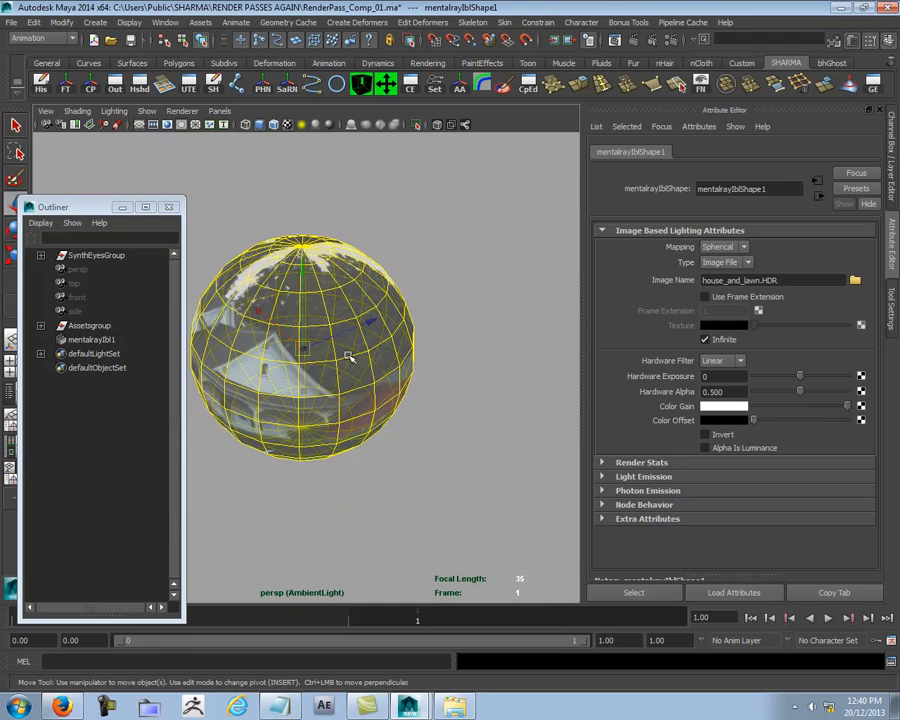
- Shrink the image-based lighting sphere further, then return to the Camera01 view
key("r")
left_click_drag(304, 351, 199, 360)
key("w")
right_click_drag(287, 352, 508, 364, "alt")
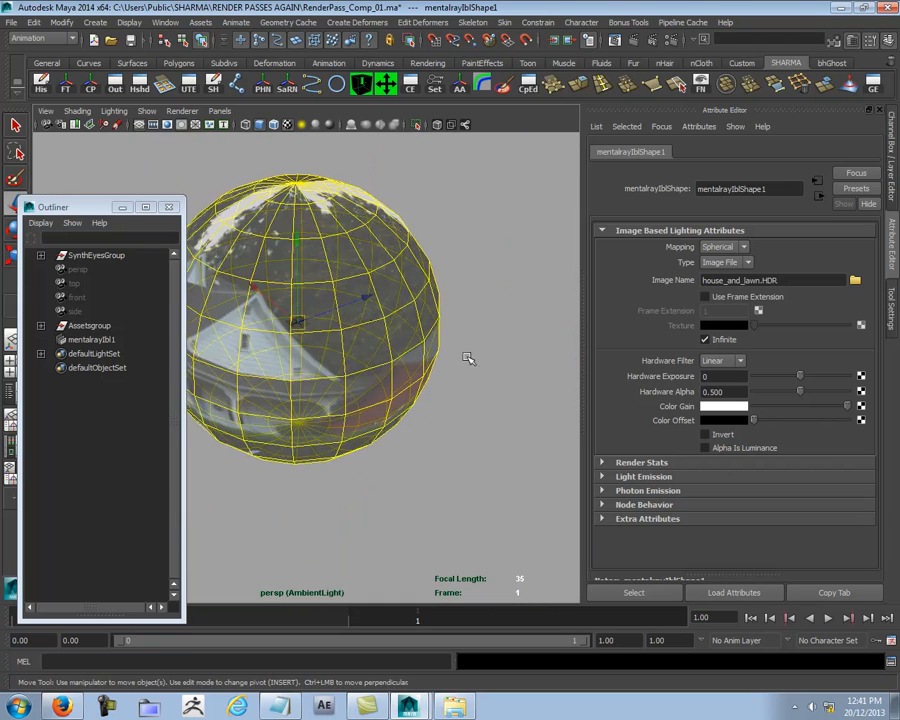
middle_click_drag(386, 336, 384, 376, "alt")
left_click_drag(384, 376, 396, 347, "alt")
right_click_drag(396, 347, 550, 373, "alt")
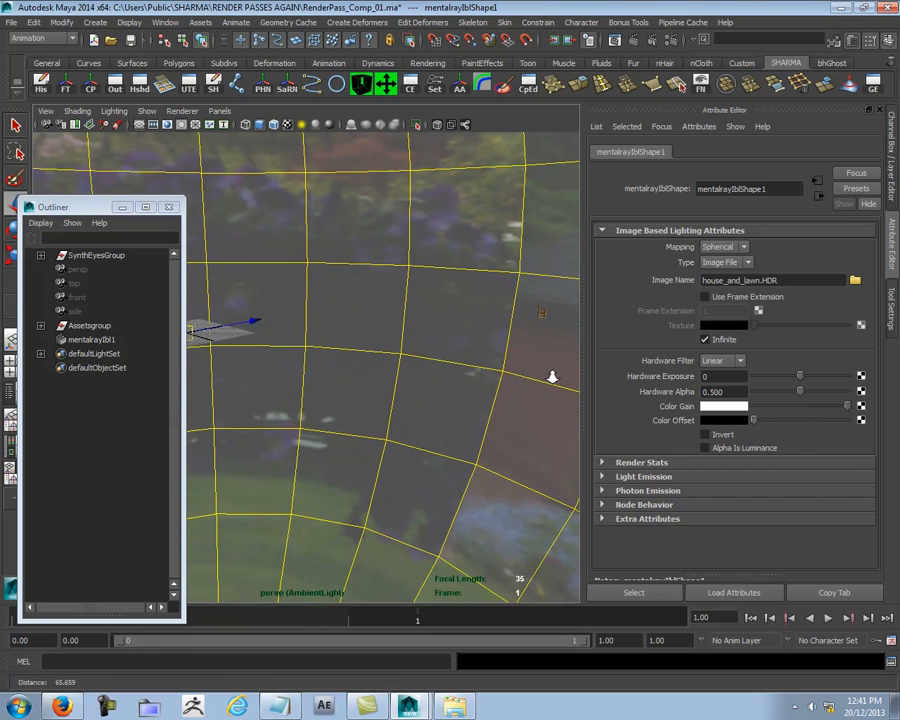
left_click(221, 111)
mouse_move(262, 124)
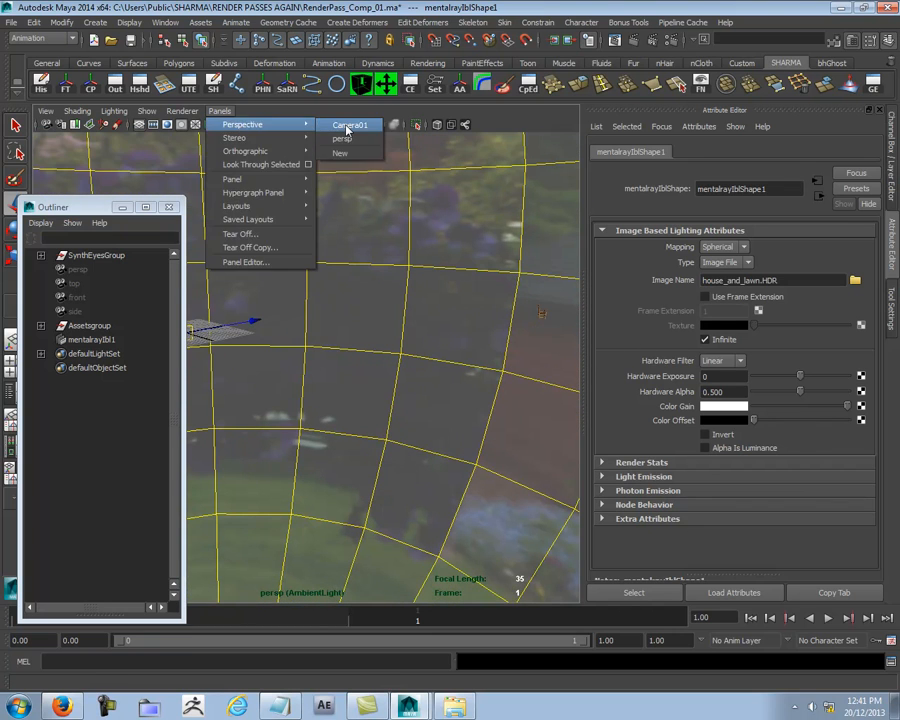
left_click(343, 125)
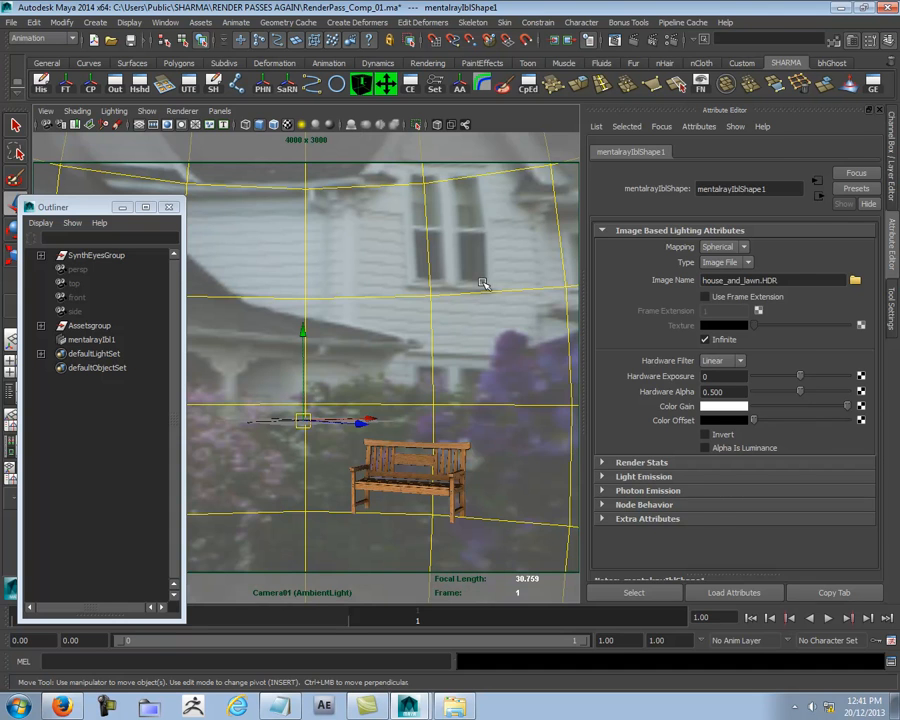
- Show the Channel Box, close the Outliner and make masterLayer the active render layer
key("ctrl+a")
left_click(168, 207)
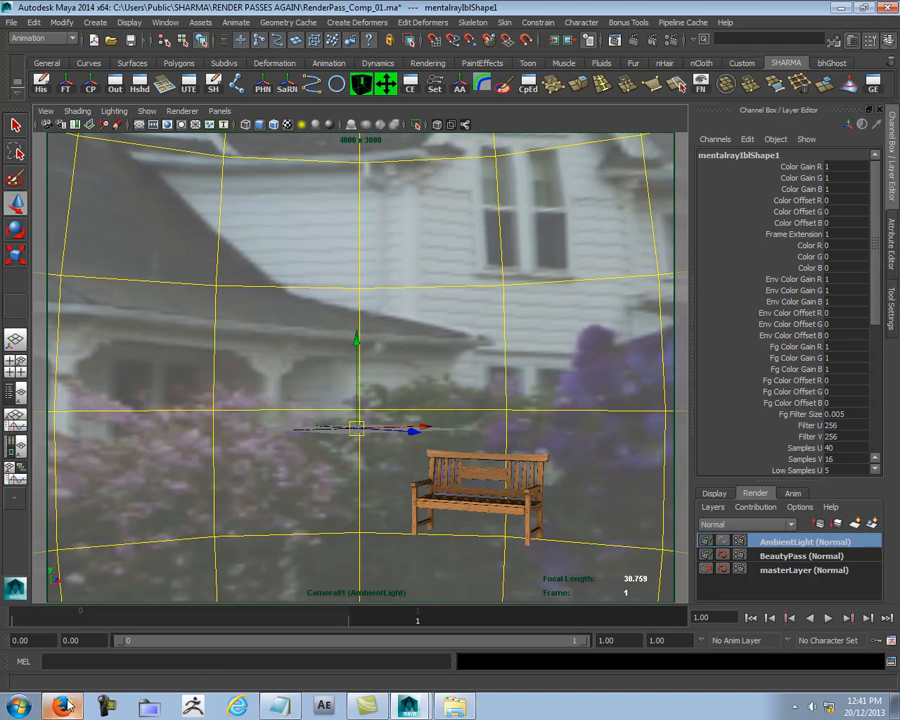
mouse_move(62, 706)
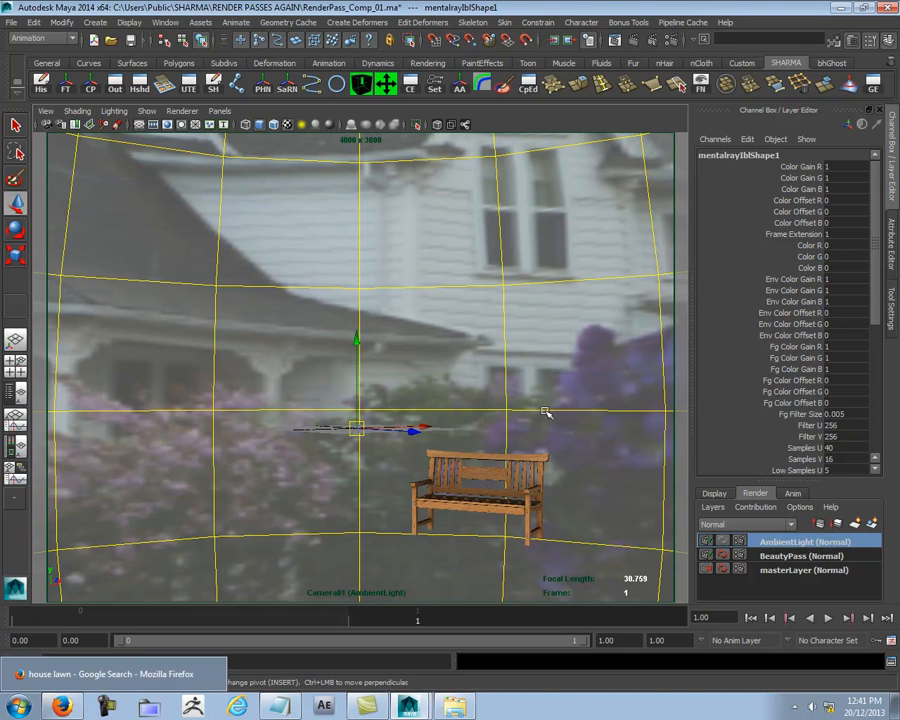
left_click(778, 571)
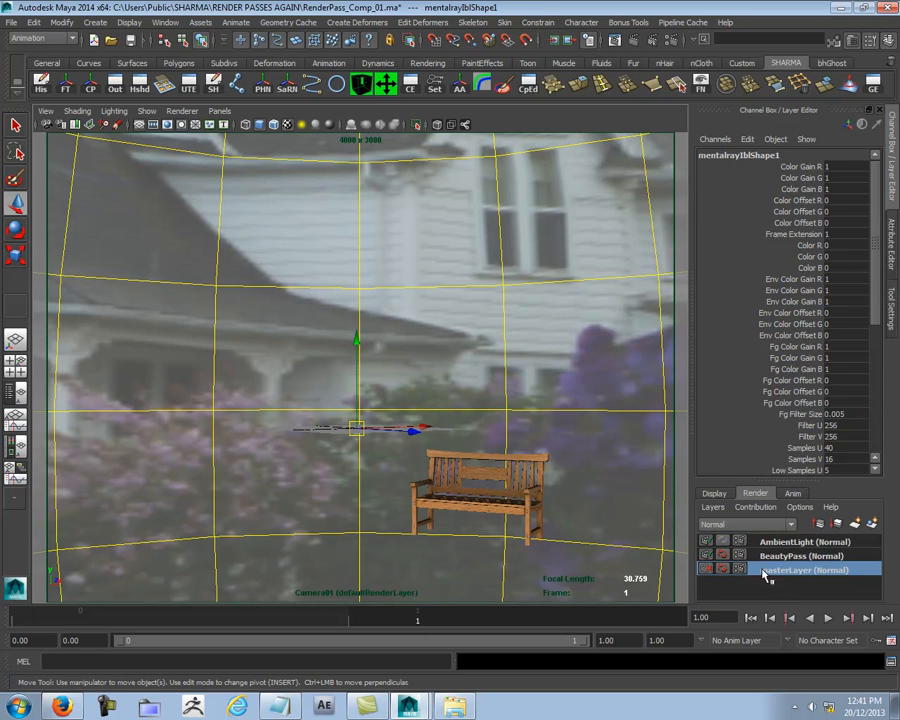
- Compare the lighting sphere's image with the garden photo by alternating between wireframe and shaded display
key("4")
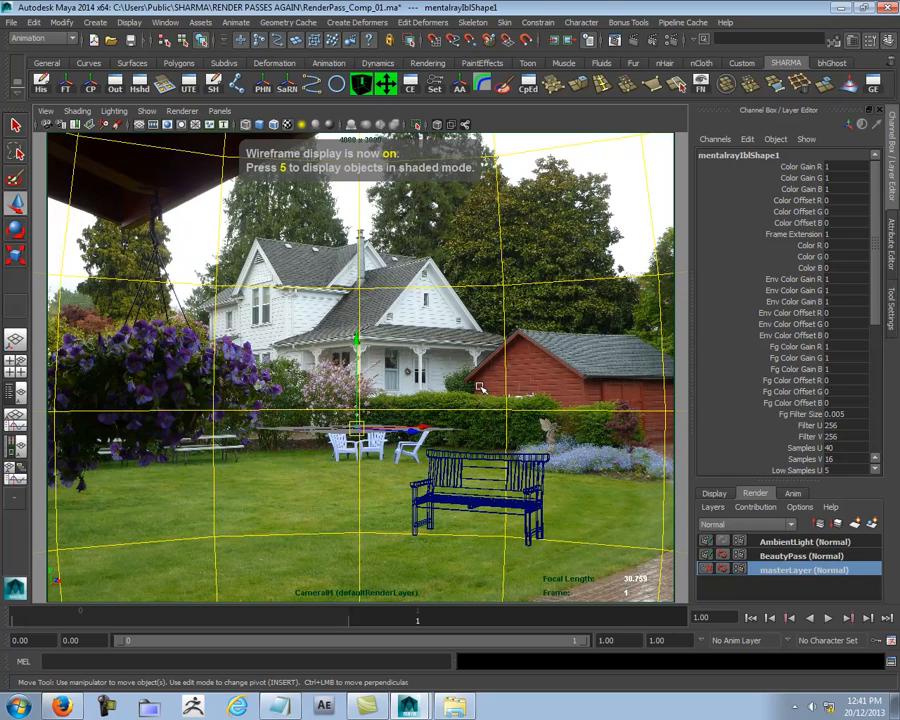
key("5")
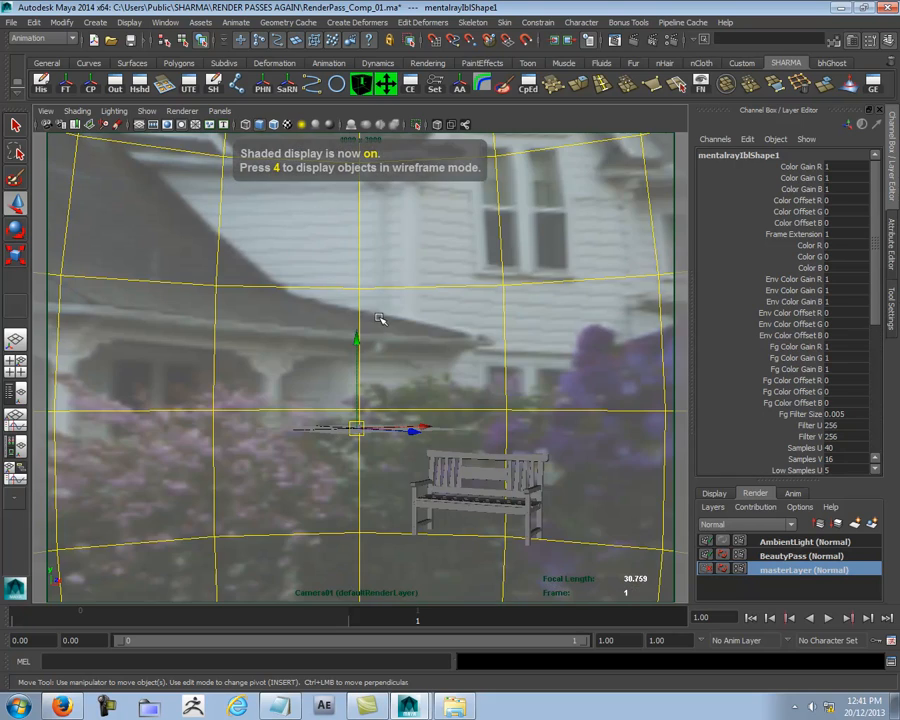
key("4")
key("5")
key("4")
key("5")
- Rotate the lighting sphere about its vertical axis to about -337° in Y, checking its image against the garden photo
key("e")
left_click_drag(277, 436, 184, 442)
left_click_drag(466, 437, 250, 427)
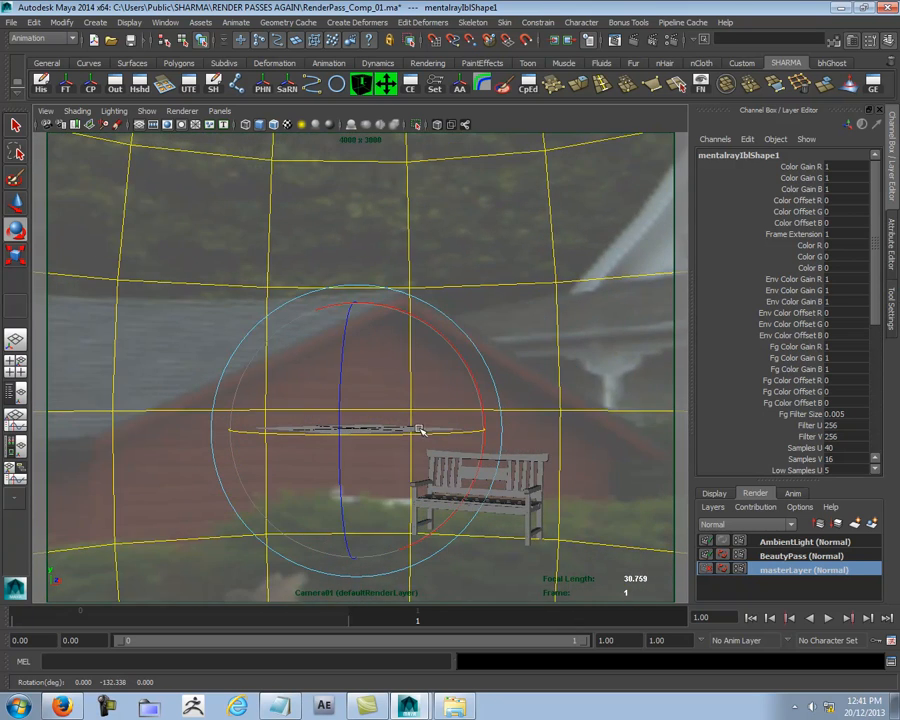
left_click_drag(455, 432, 261, 432)
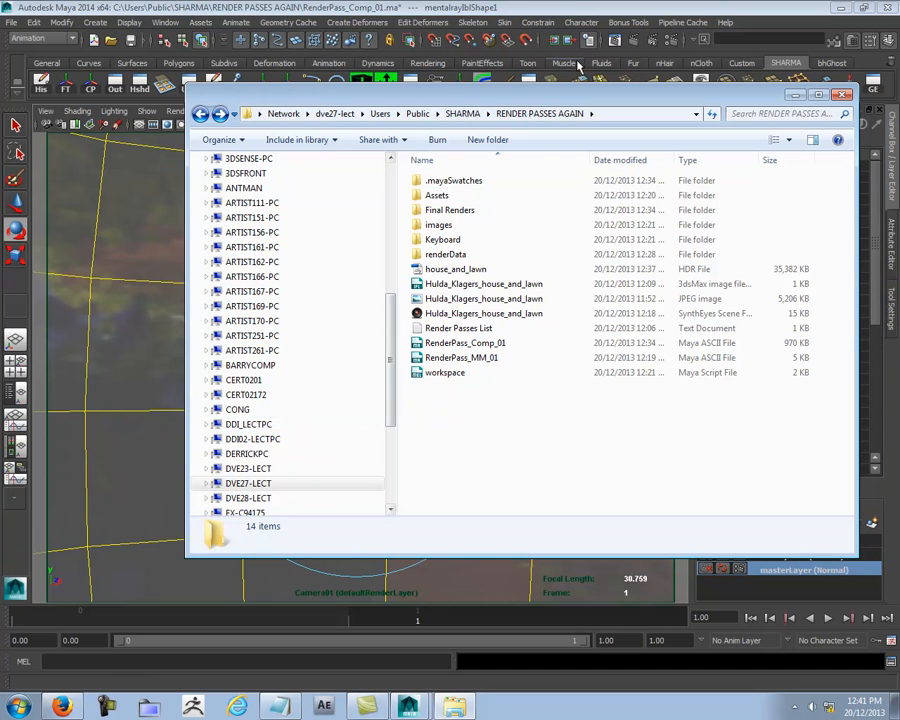
left_click(794, 94)
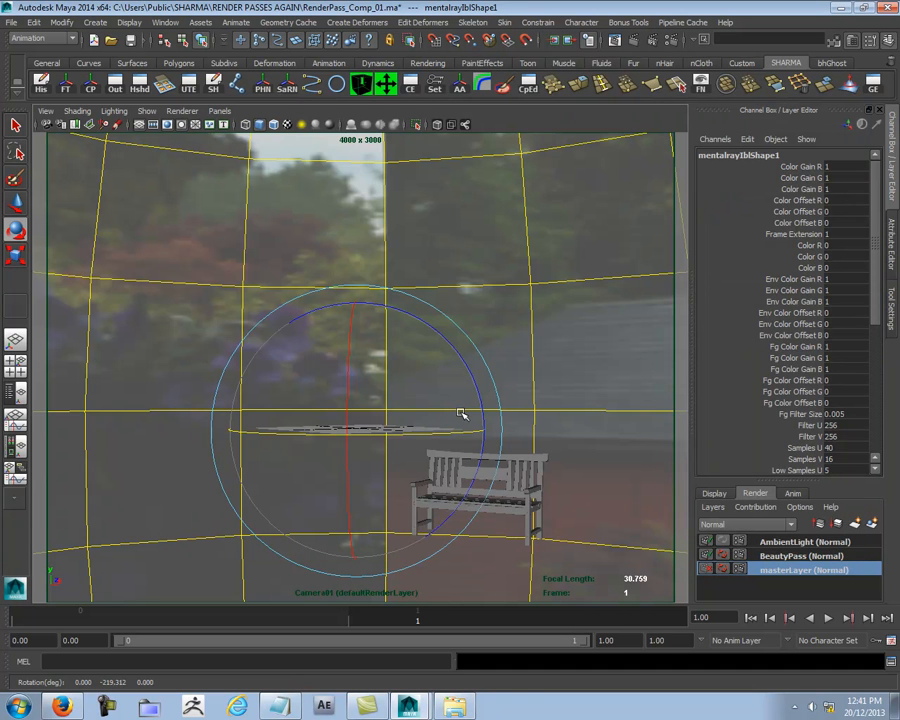
key("4")
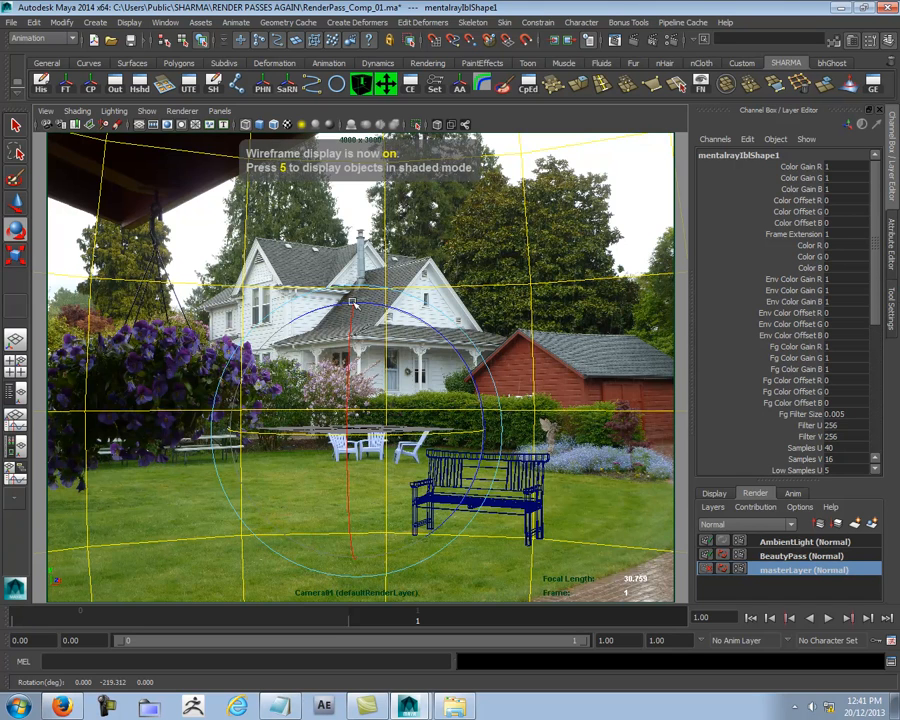
key("5")
left_click_drag(450, 434, 280, 432)
left_click_drag(456, 436, 350, 424)
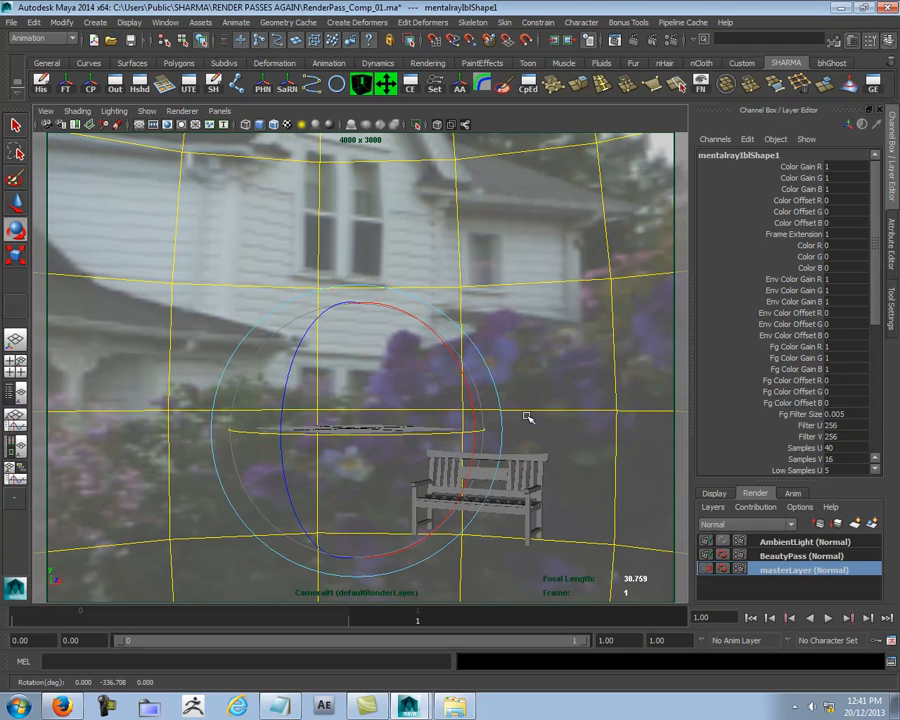
key("w")
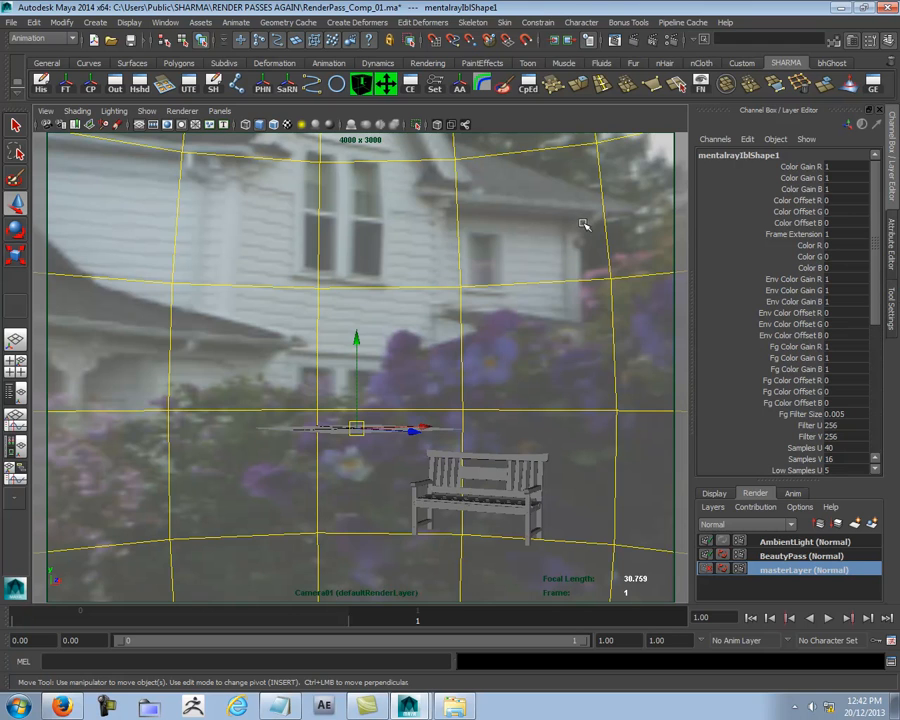
- Activate the AmbientLight layer, open the render view and mark a small render region on the upper part of the bench
left_click(777, 543)
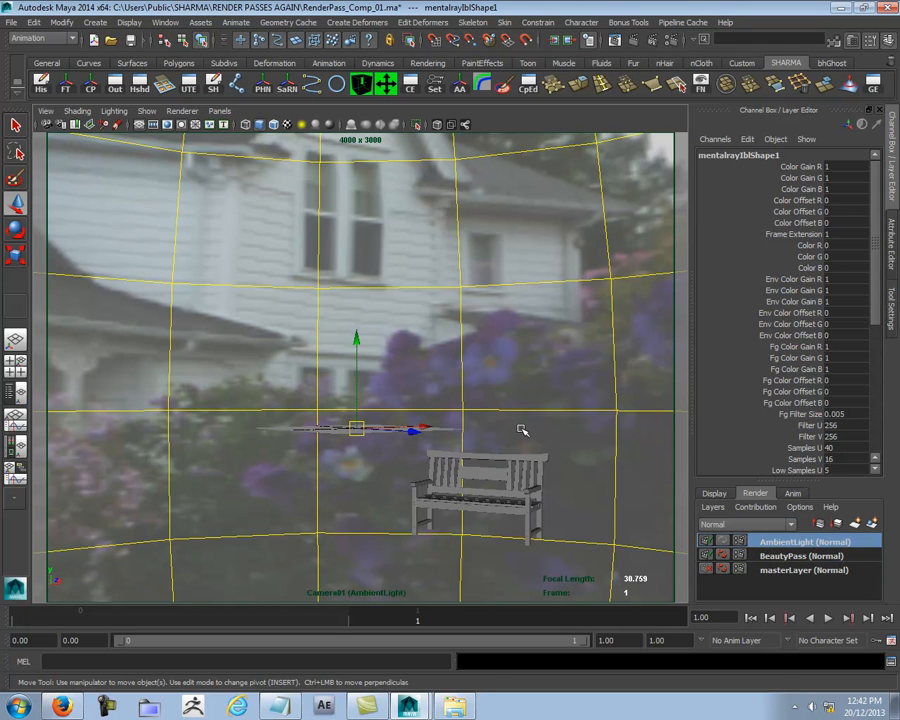
left_click(614, 40)
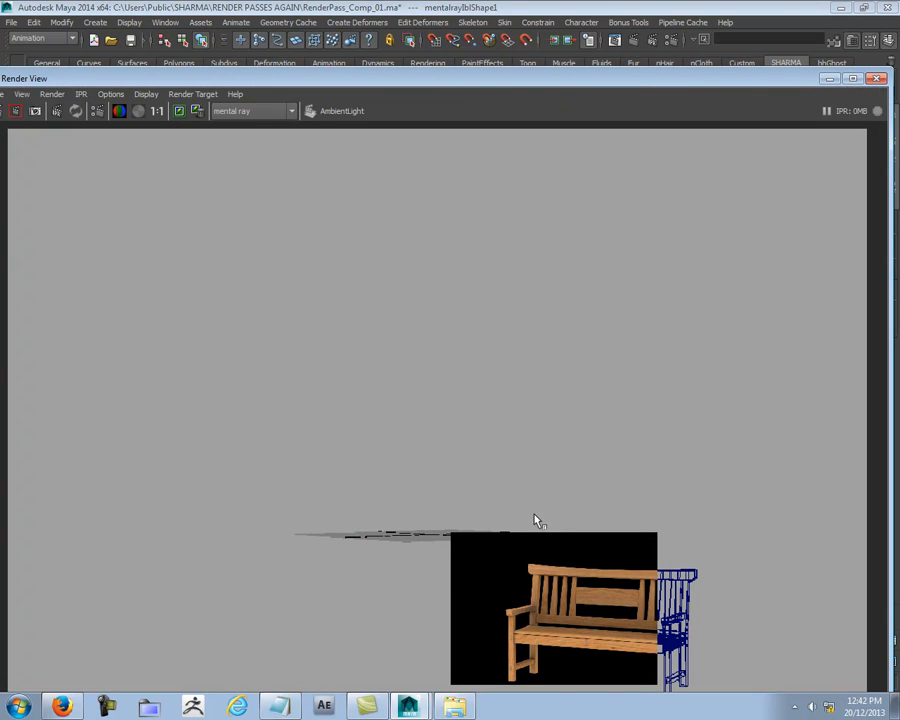
left_click_drag(487, 533, 569, 610)
left_click_drag(324, 78, 122, 561)
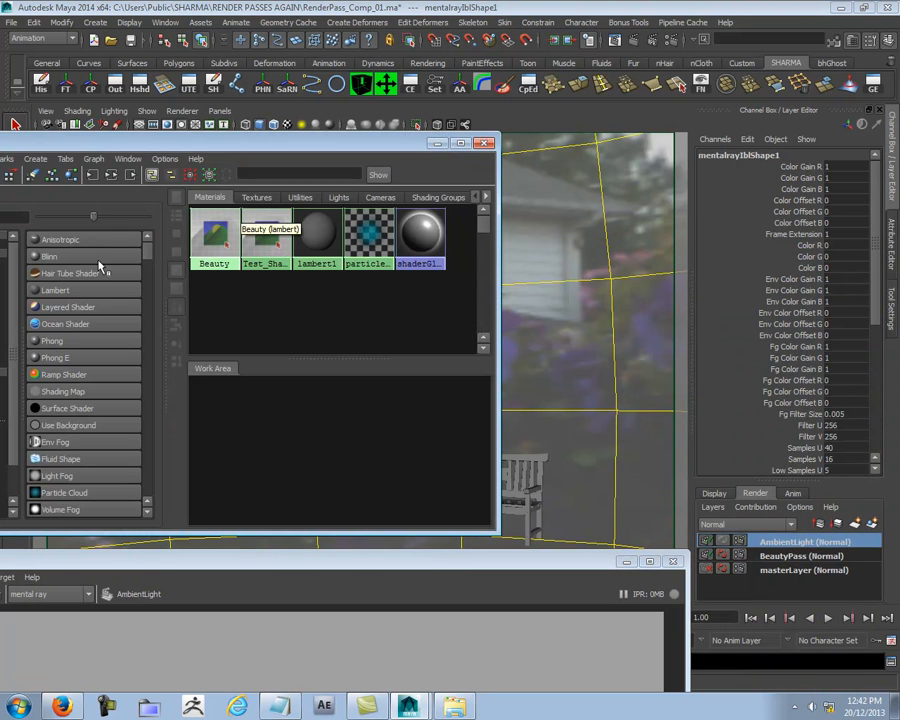
- Create a Lambert material with a white color and name it DiffuseLight
left_click(55, 290)
double_click(208, 419)
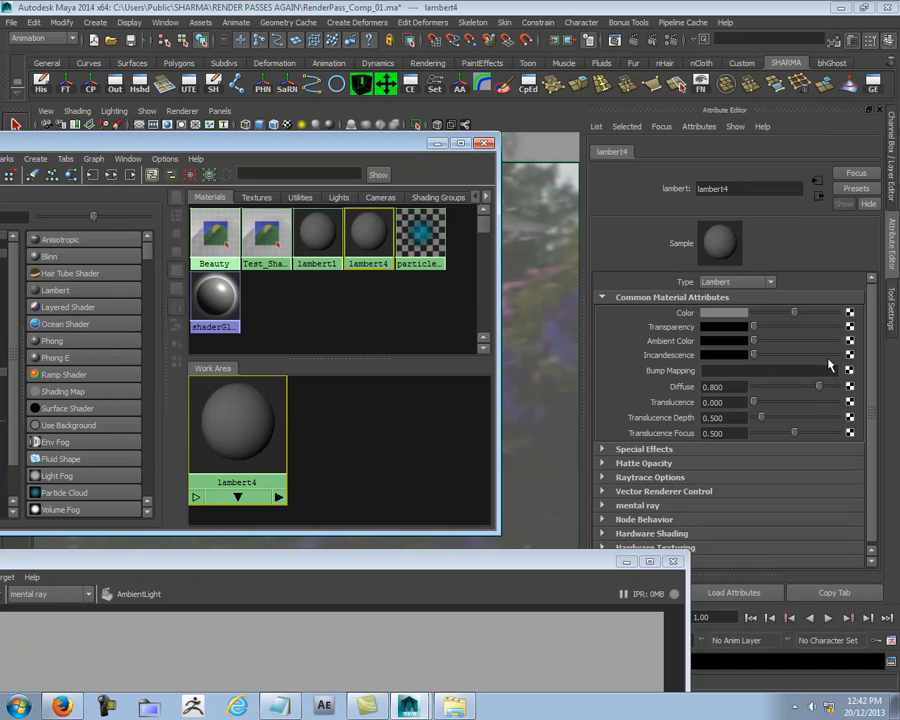
left_click_drag(794, 313, 840, 313)
left_click_drag(752, 188, 564, 202)
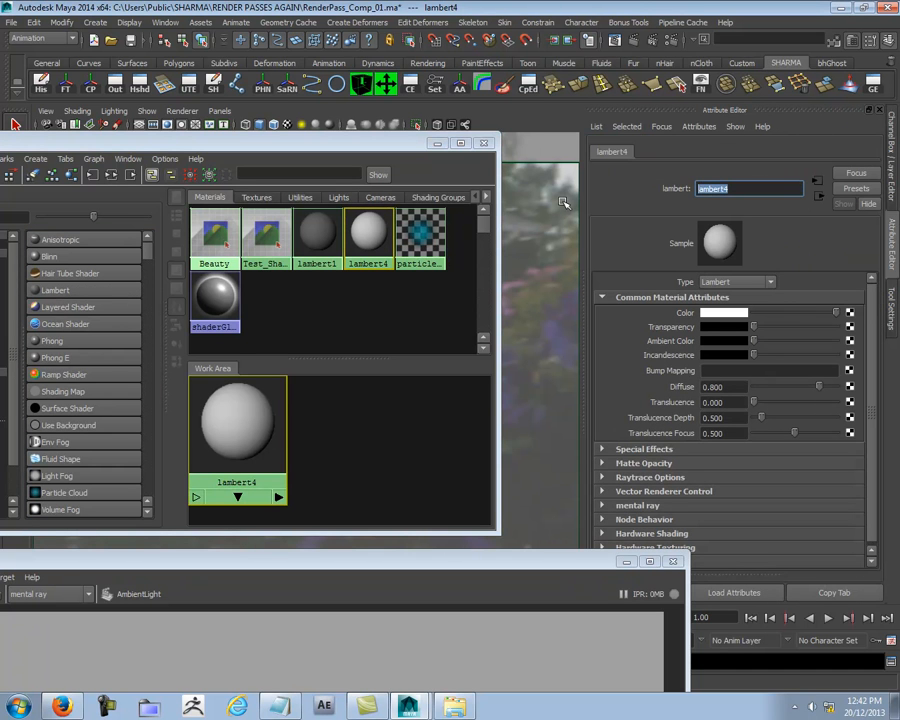
type("DiffuseLight")
key("Return")
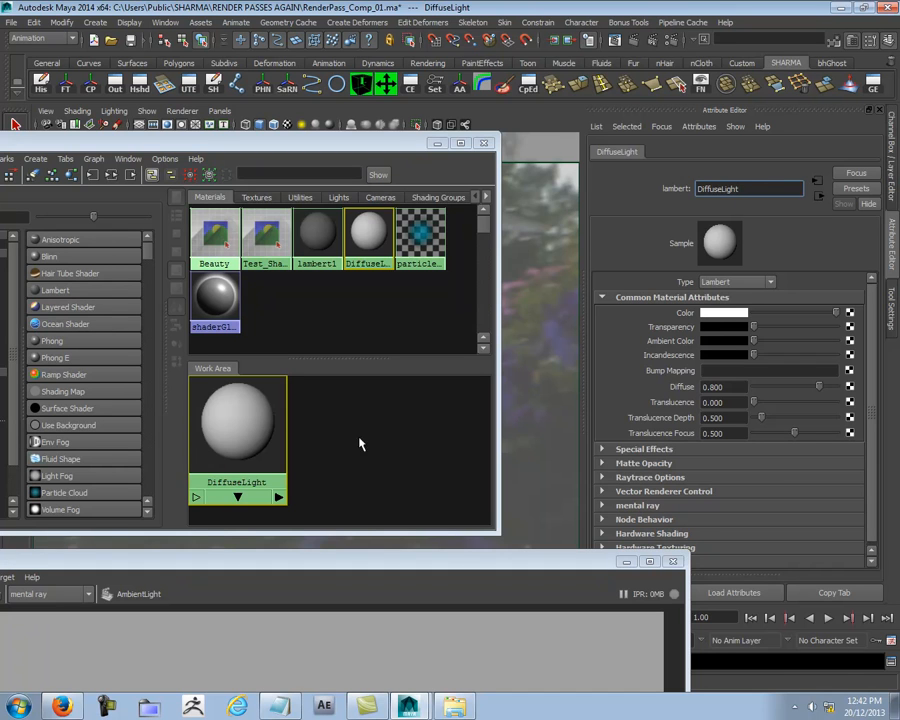
- Assign the DiffuseLight material to the bench and raise the material's ambient color to a dark grey
left_click_drag(347, 145, 143, 146)
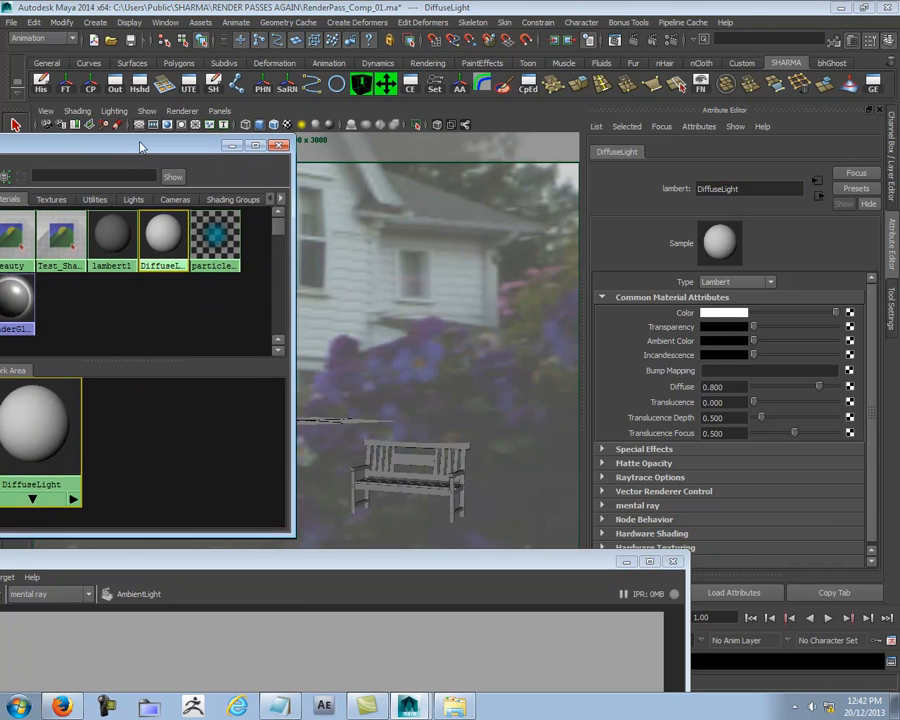
middle_click_drag(392, 458, 394, 460)
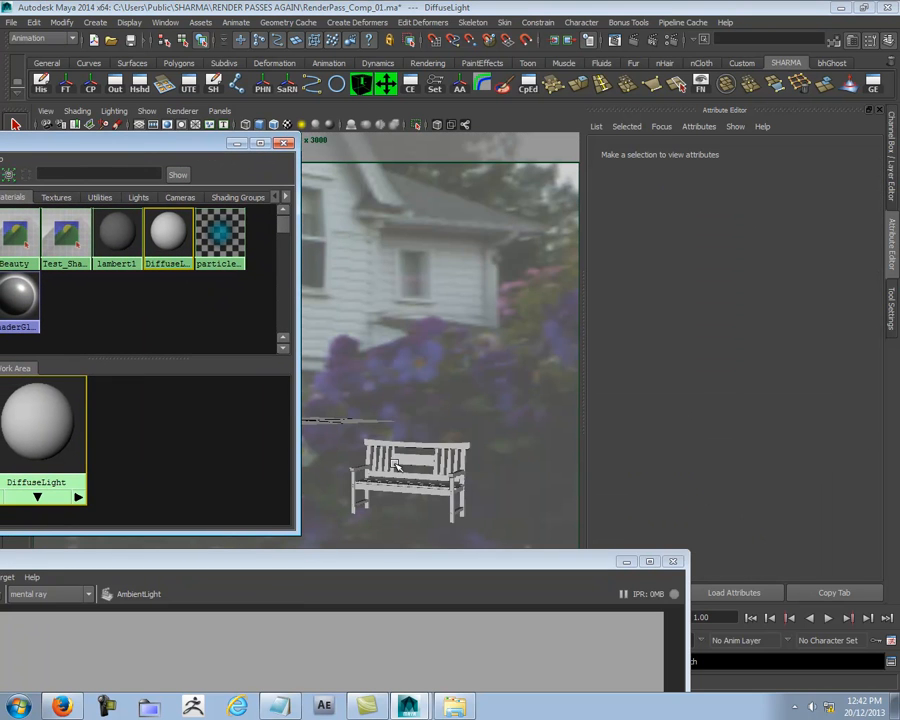
left_click(54, 413)
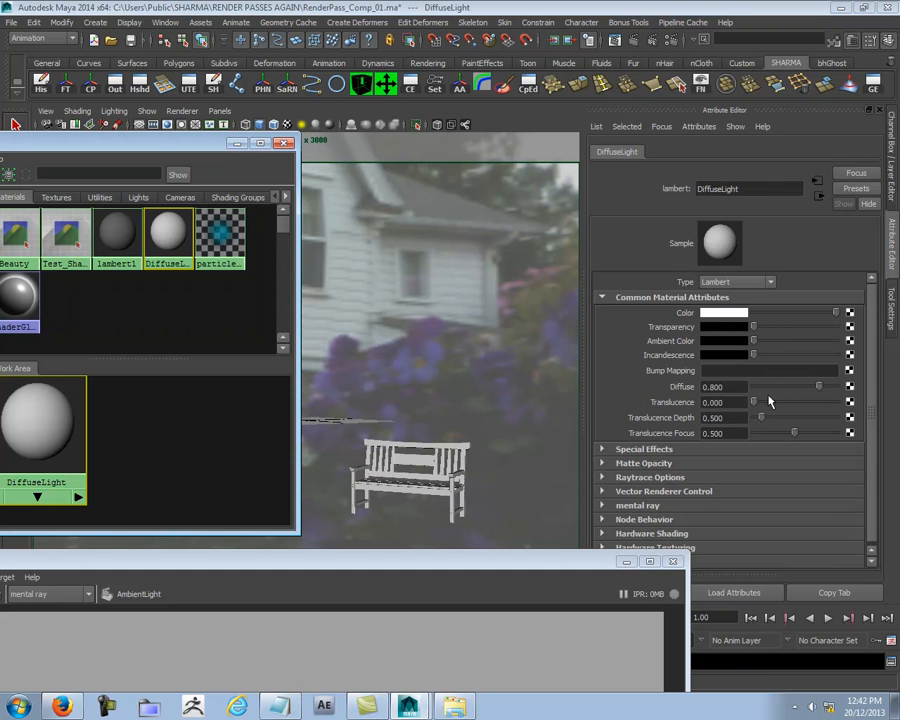
left_click_drag(755, 341, 778, 341)
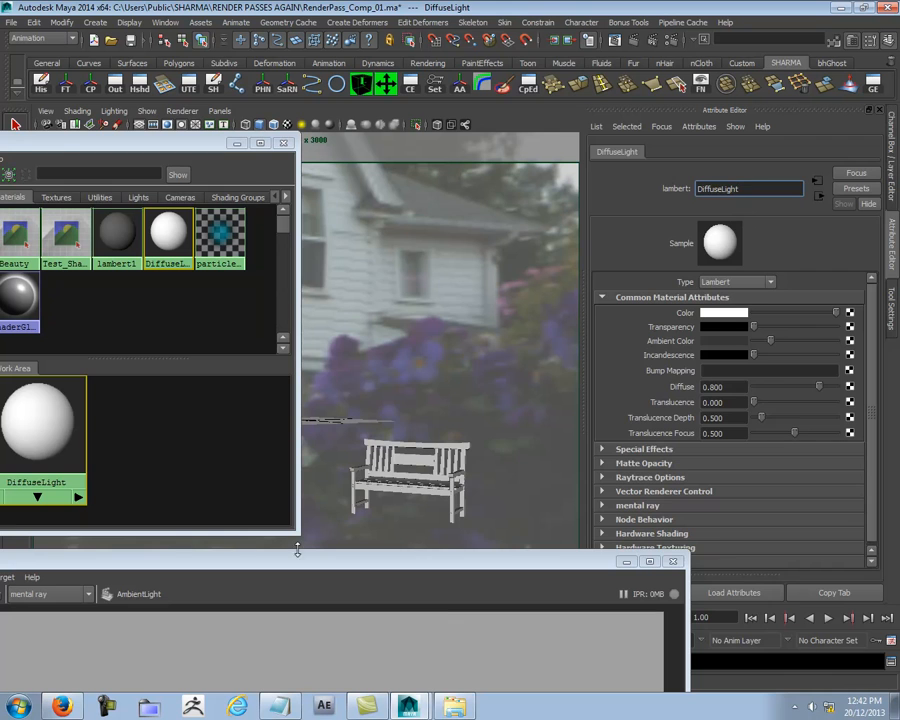
left_click(424, 432)
- Maximize the render view, test-render a region over the left half of the bench's backrest, then clear the region outline
left_click_drag(331, 563, 507, 6)
left_click_drag(512, 458, 600, 537)
left_click(29, 40)
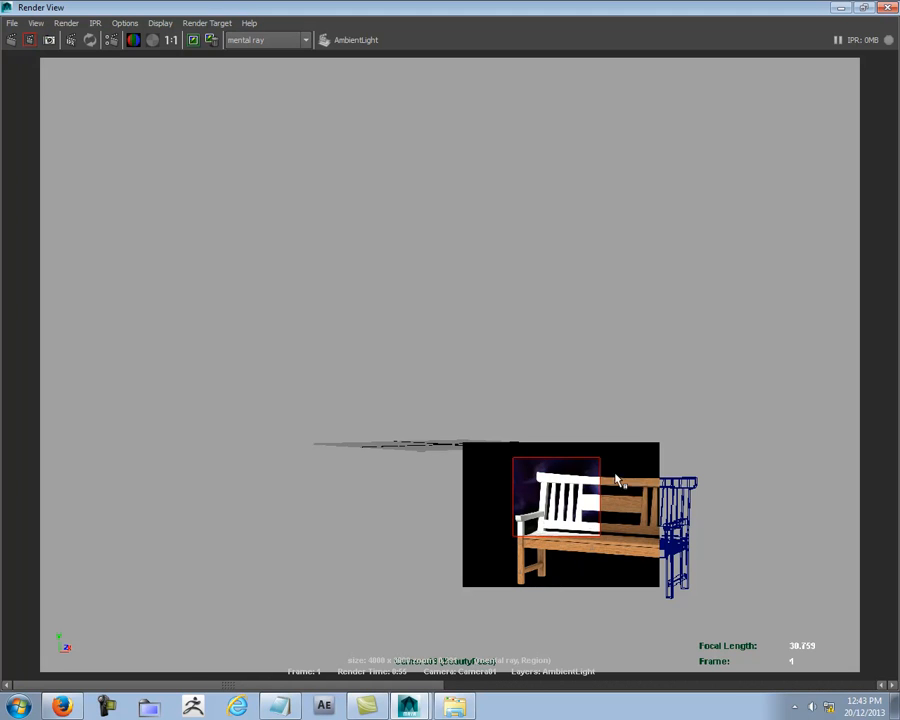
left_click(652, 438)
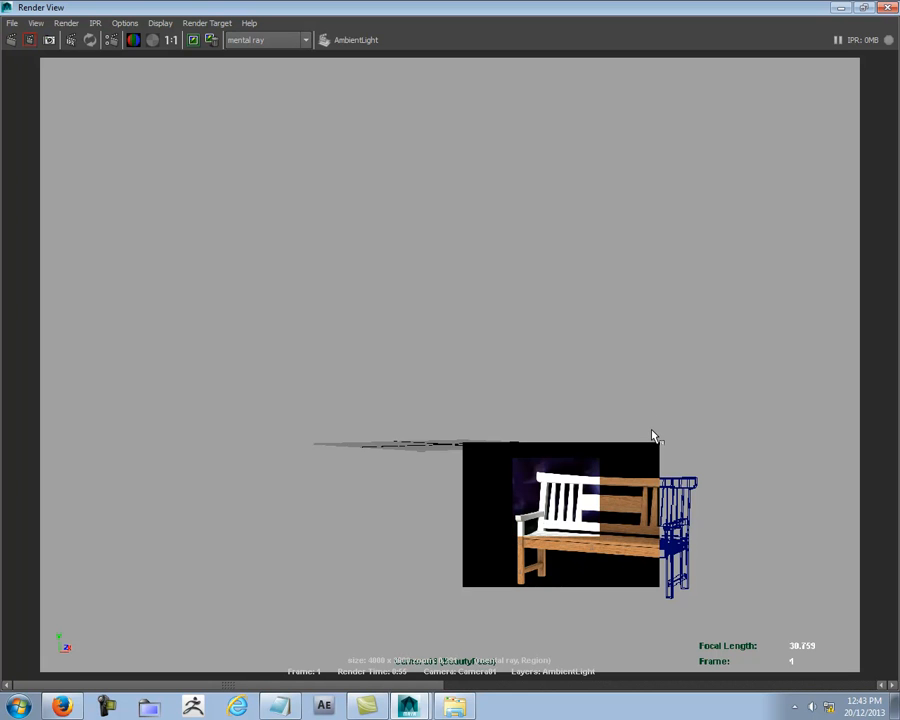
- Close the render view and select the image-based lighting environment sphere in the viewport
left_click_drag(827, 5, 712, 68)
left_click(778, 70)
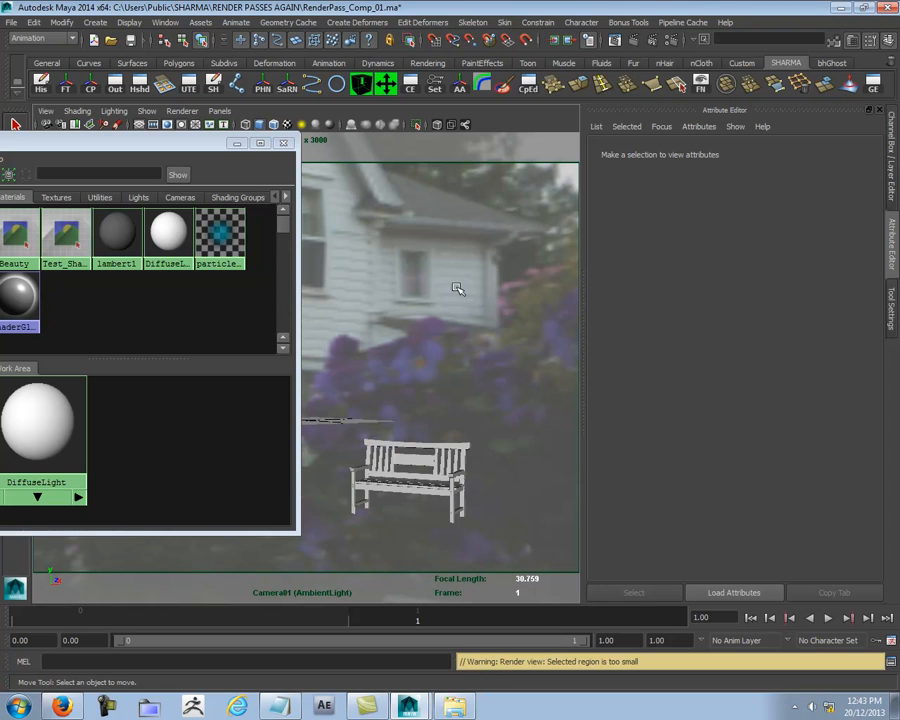
left_click(392, 290)
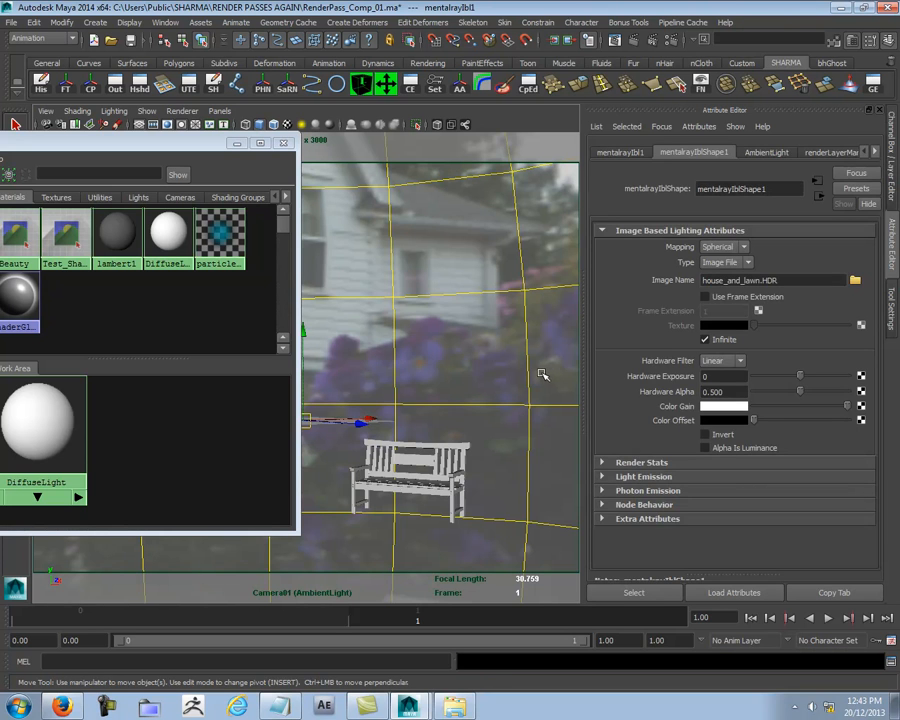
key("ctrl+a")
key("ctrl+a")
key("ctrl+a")
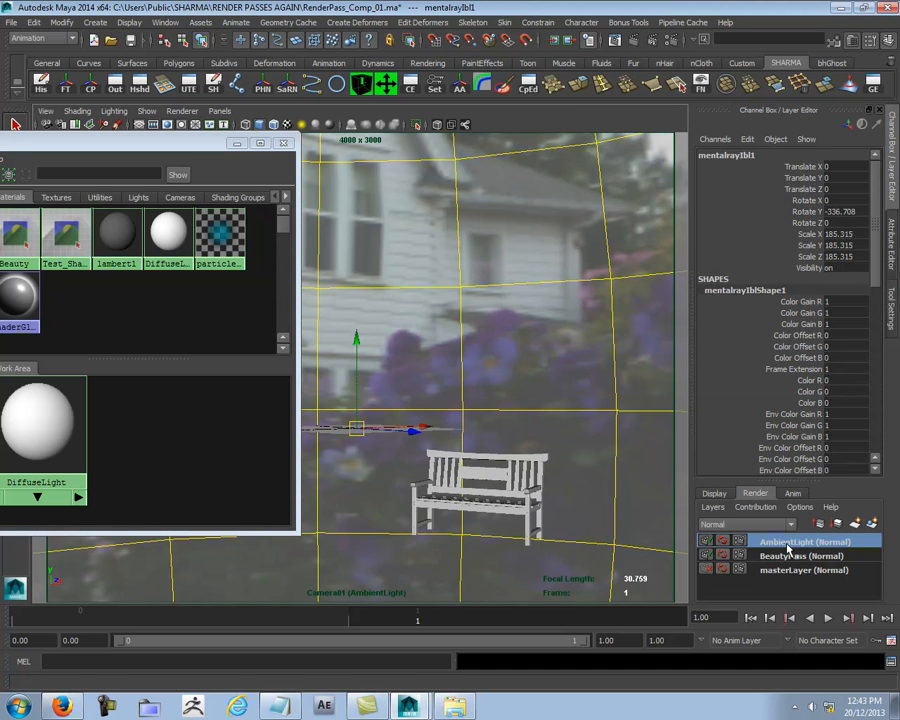
- Activate masterLayer and turn off Primary Visibility in the environment sphere's render stats
left_click(800, 570)
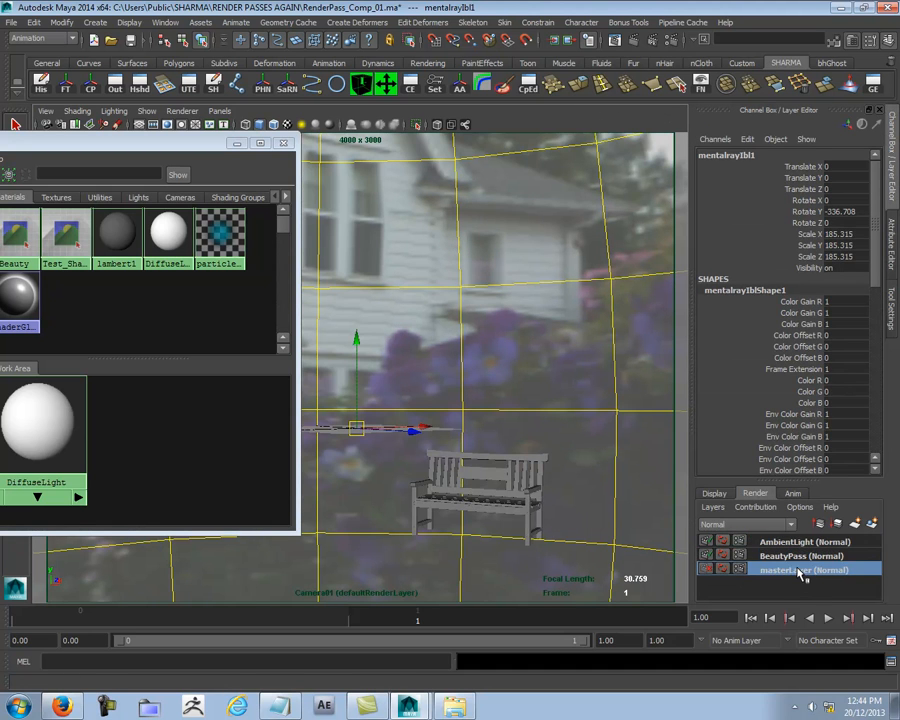
key("ctrl+a")
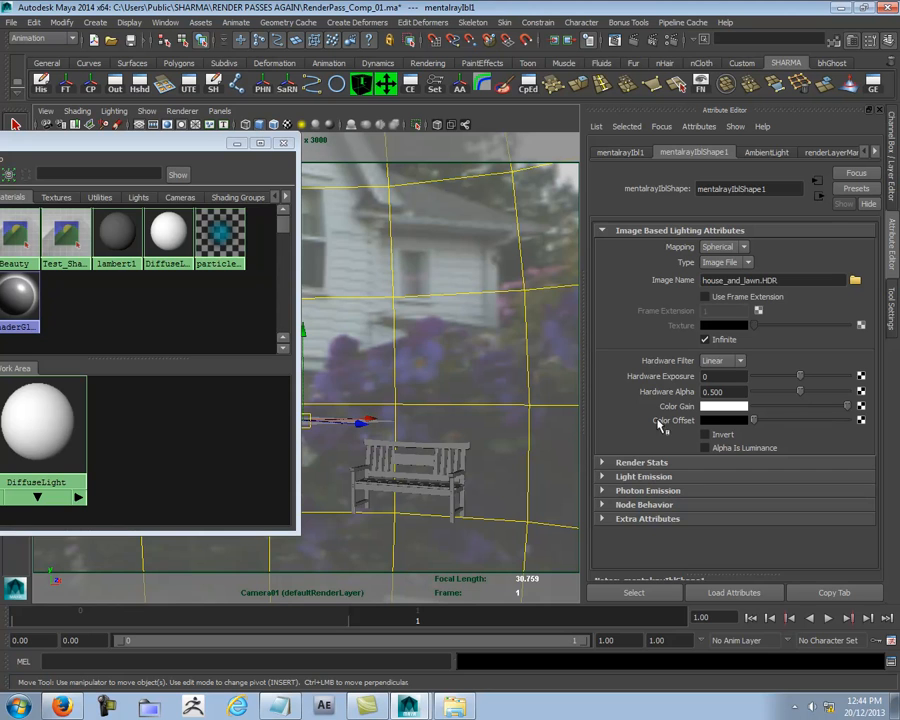
left_click(634, 467)
scroll(634, 470, "down", 3)
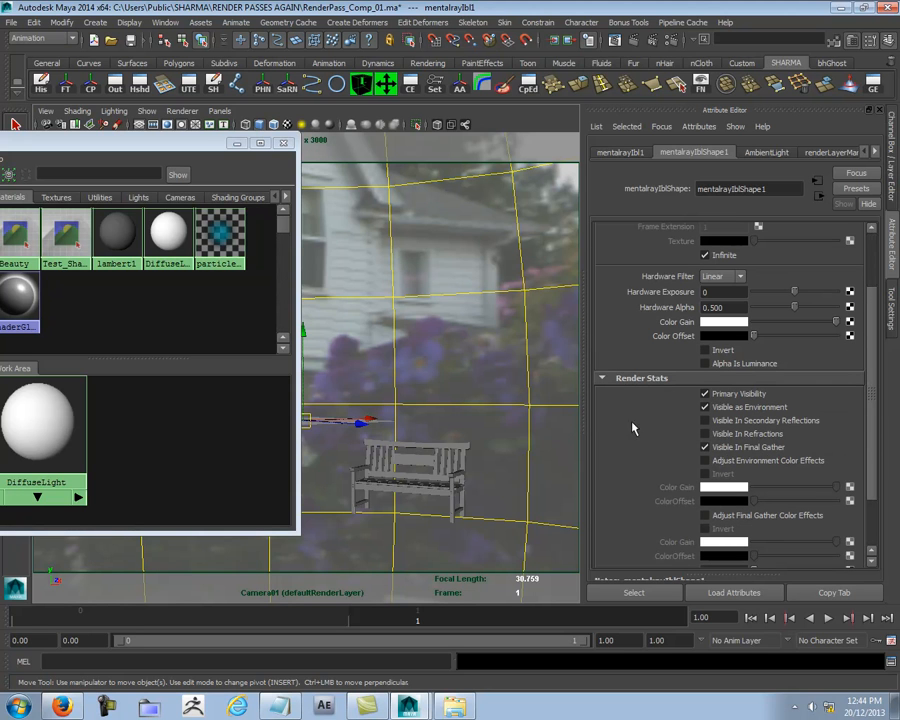
left_click(705, 394)
- Switch to the BeautyPass layer and check the environment sphere's attributes there
key("ctrl+a")
left_click(795, 555)
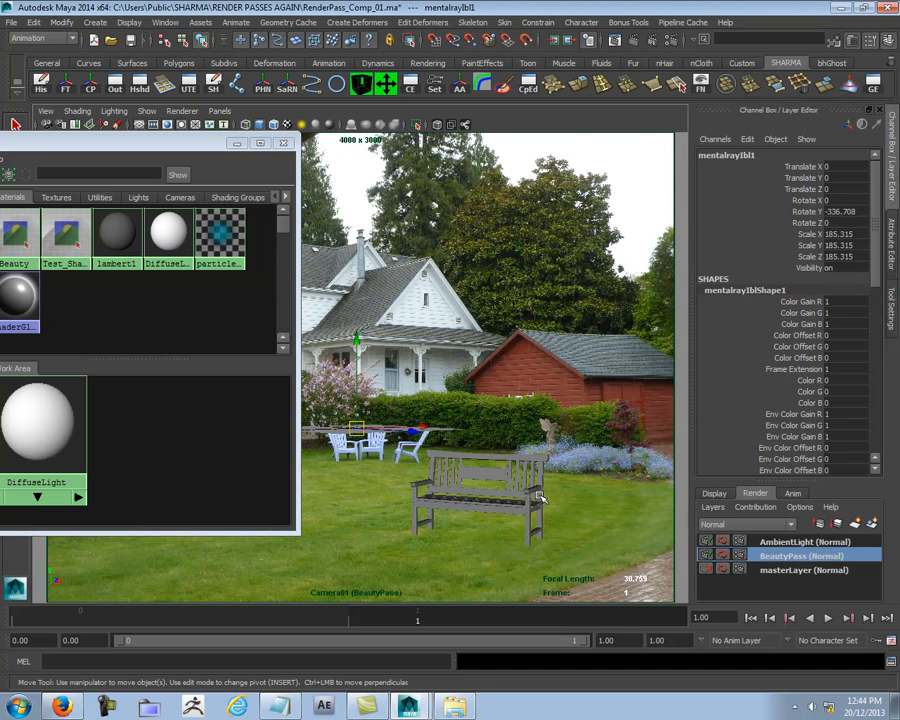
key("ctrl+a")
- In the AmbientLight layer, turn off the environment sphere's Primary Visibility and toggle its visibility in secondary reflections and refractions
key("ctrl+a")
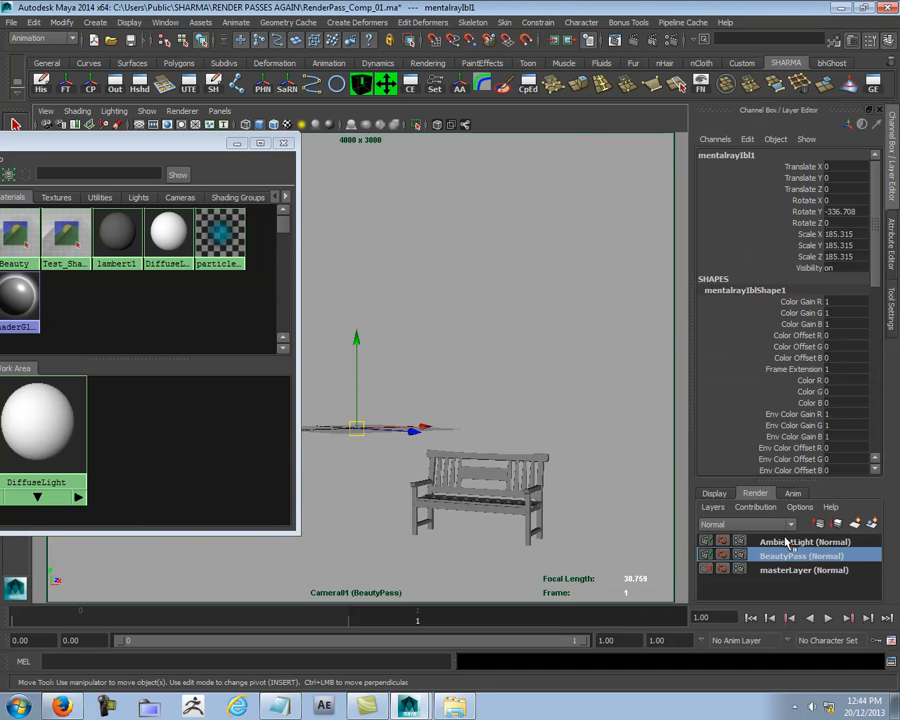
left_click(790, 538)
key("ctrl+a")
left_click(705, 395)
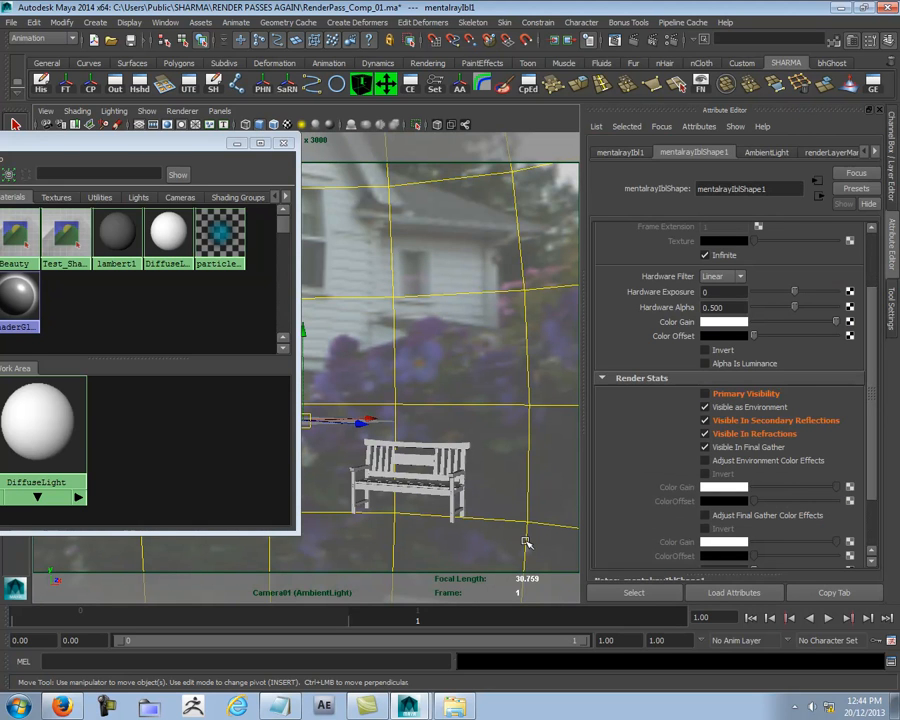
left_click(732, 422)
left_click(723, 435)
key("ctrl+a")
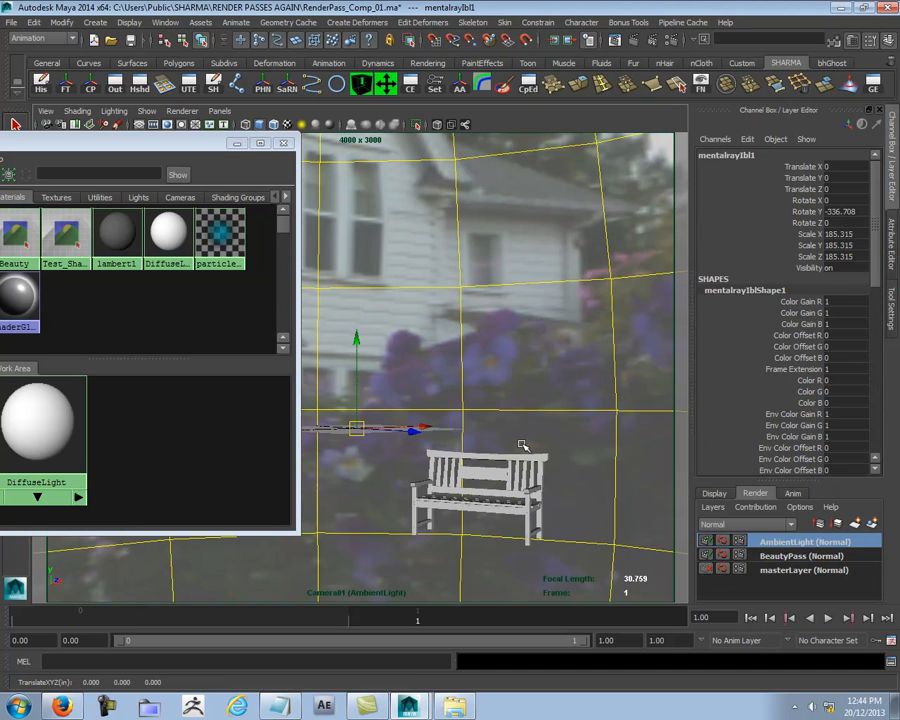
- Reopen the render view and test-render a small region around the bench's left armrest
left_click(636, 42)
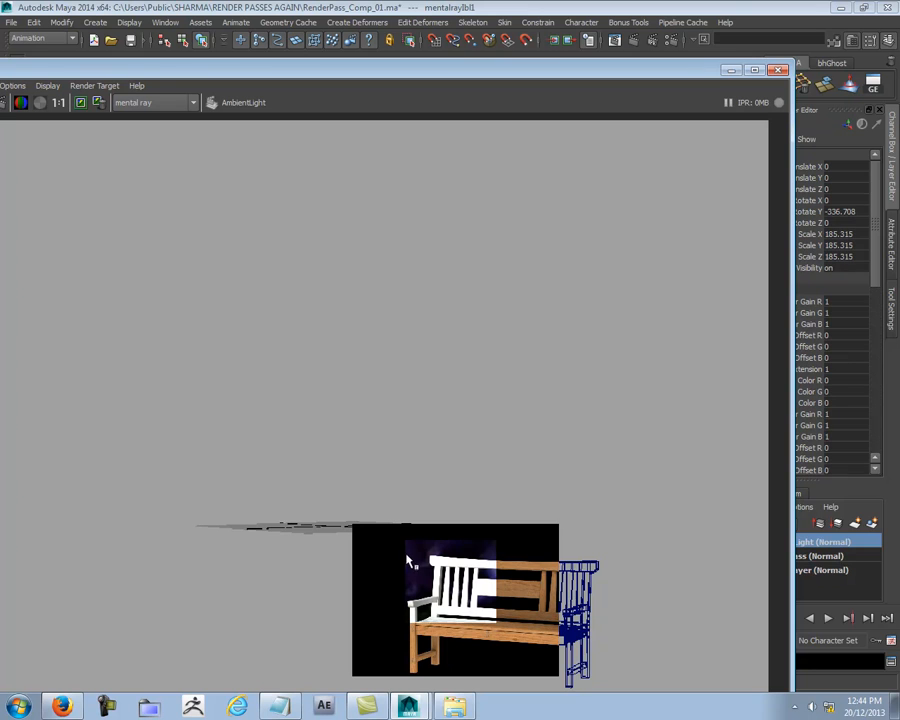
left_click_drag(398, 585, 444, 636)
right_click(431, 606)
mouse_move(473, 640)
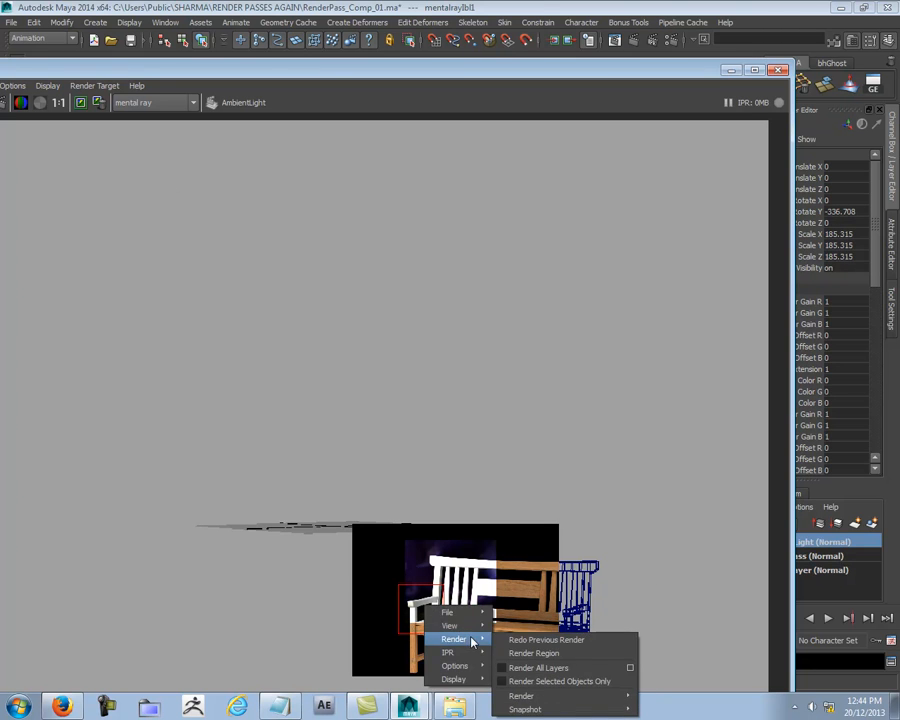
left_click(528, 653)
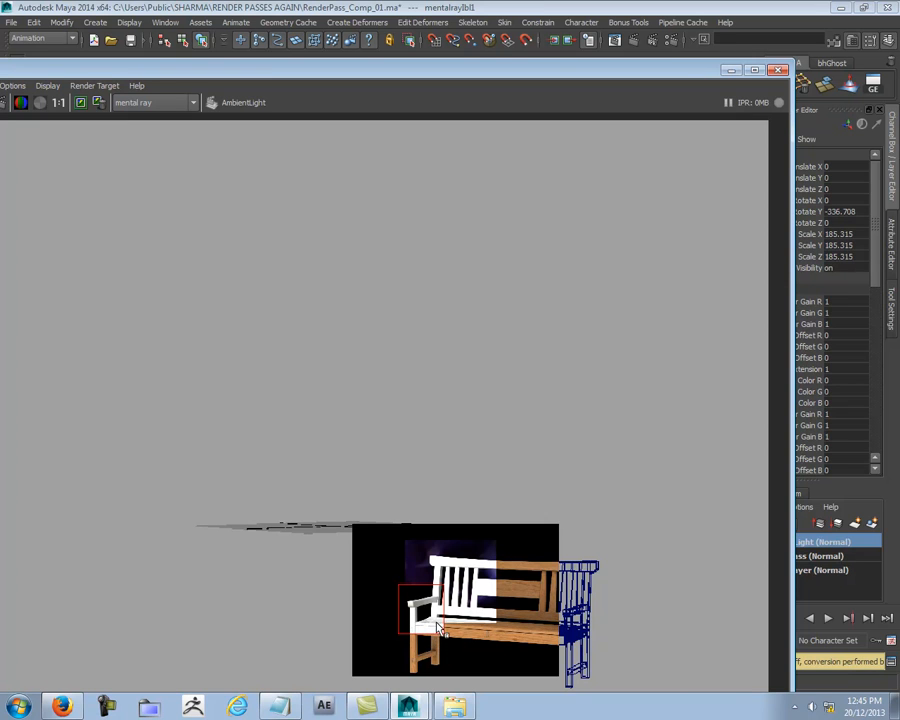
- Set the DiffuseLight material's ambient color to black, moving the render view aside to reach the attributes
left_click_drag(623, 78, 449, 404)
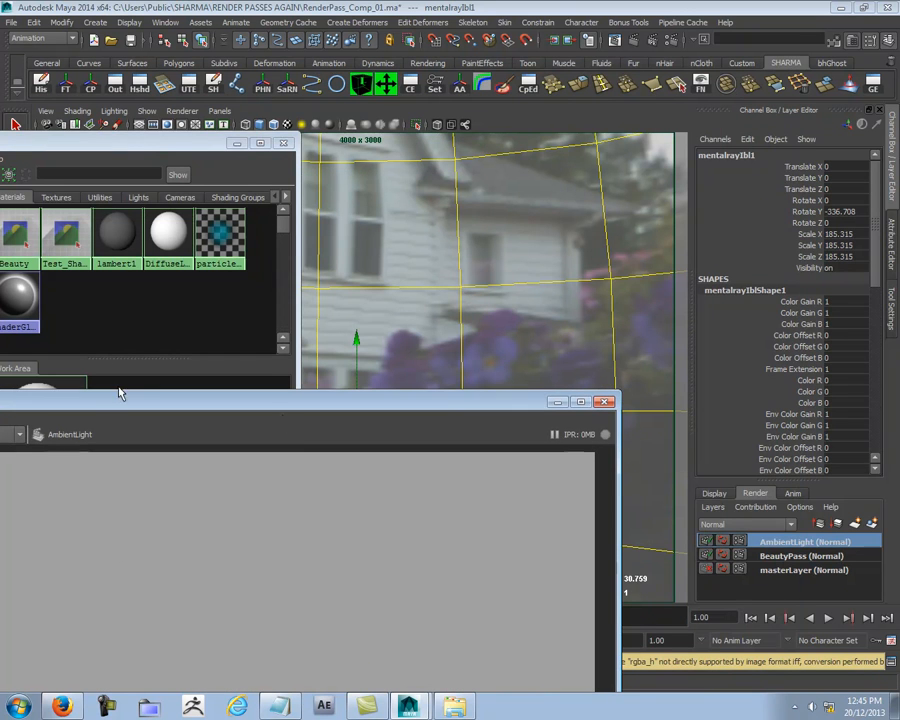
double_click(170, 245)
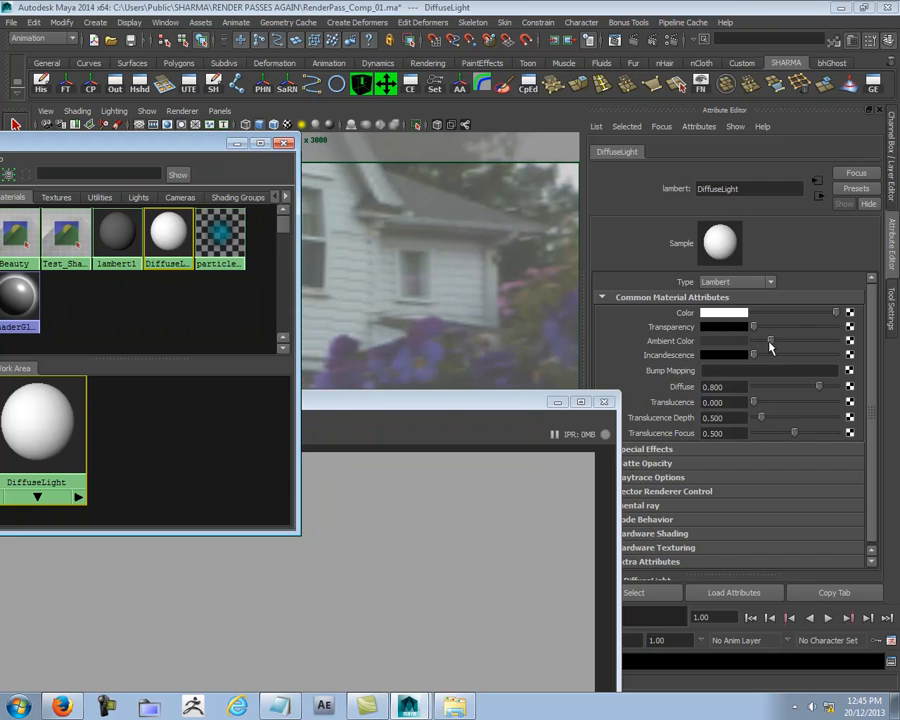
left_click_drag(444, 400, 650, 93)
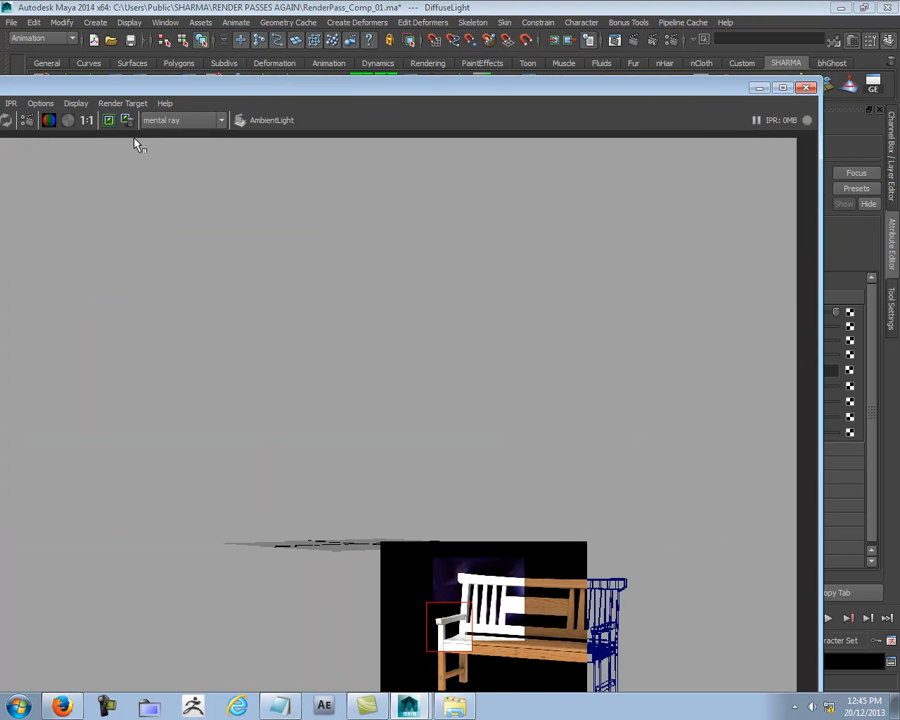
- Re-render the region around the left armrest, clear the region outline and minimize the render view
left_click_drag(281, 89, 362, 64)
right_click(552, 590)
mouse_move(566, 618)
left_click(665, 636)
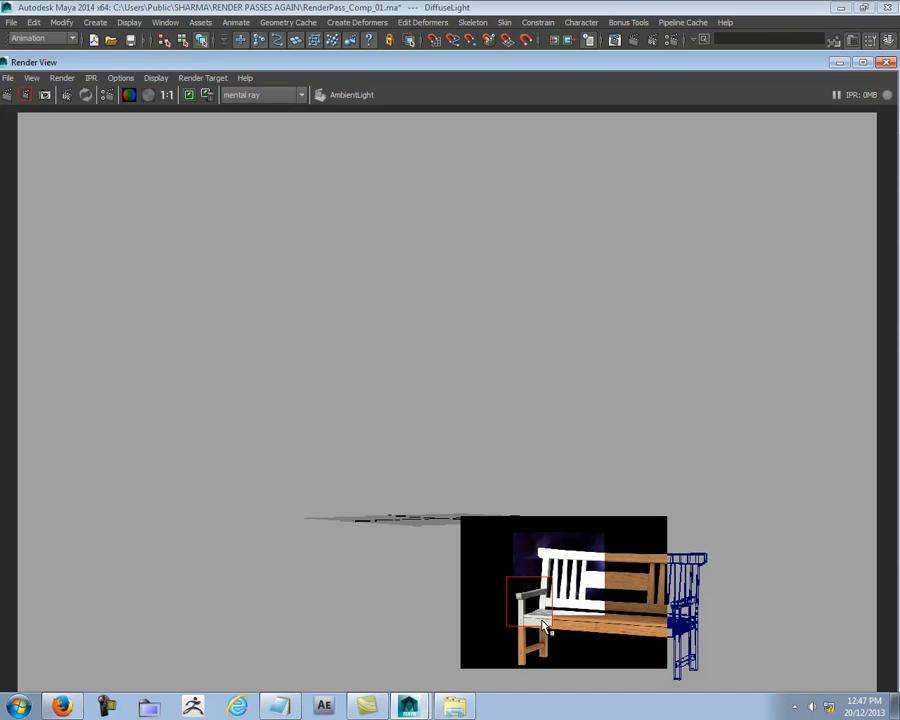
left_click(773, 544)
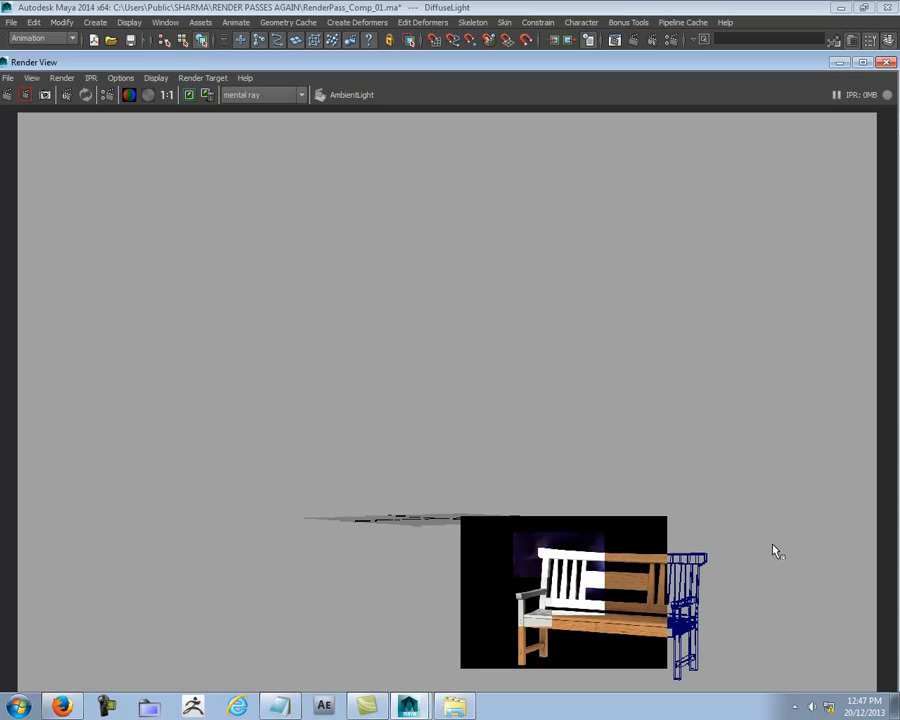
left_click(838, 63)
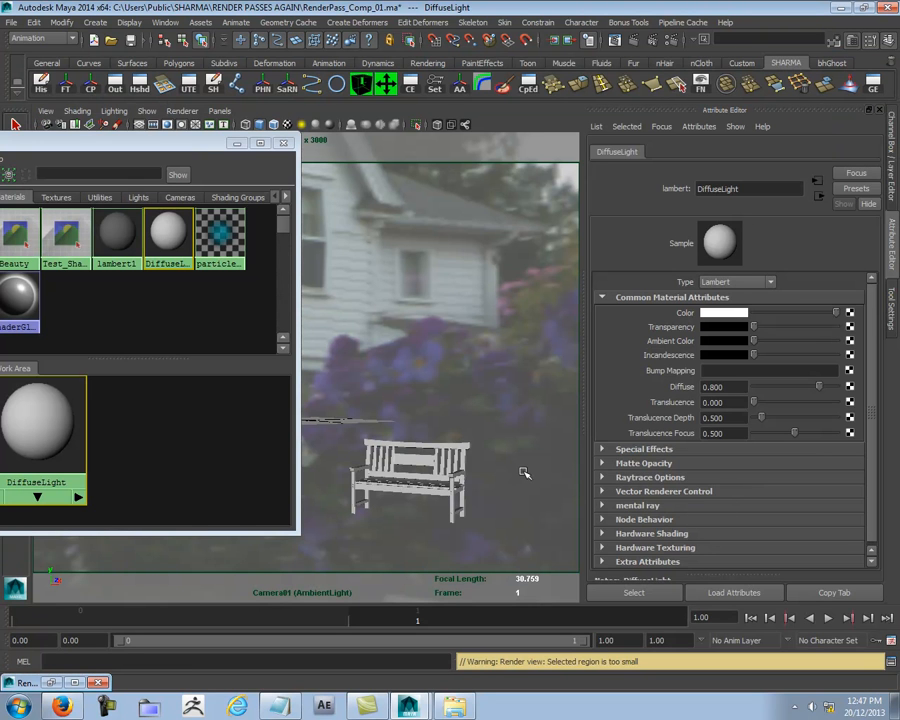
- Launch Photoshop, open the Hulda_Klagers_house_and_lawn JPEG photo and close the floating Actions panel
key("ctrl+a")
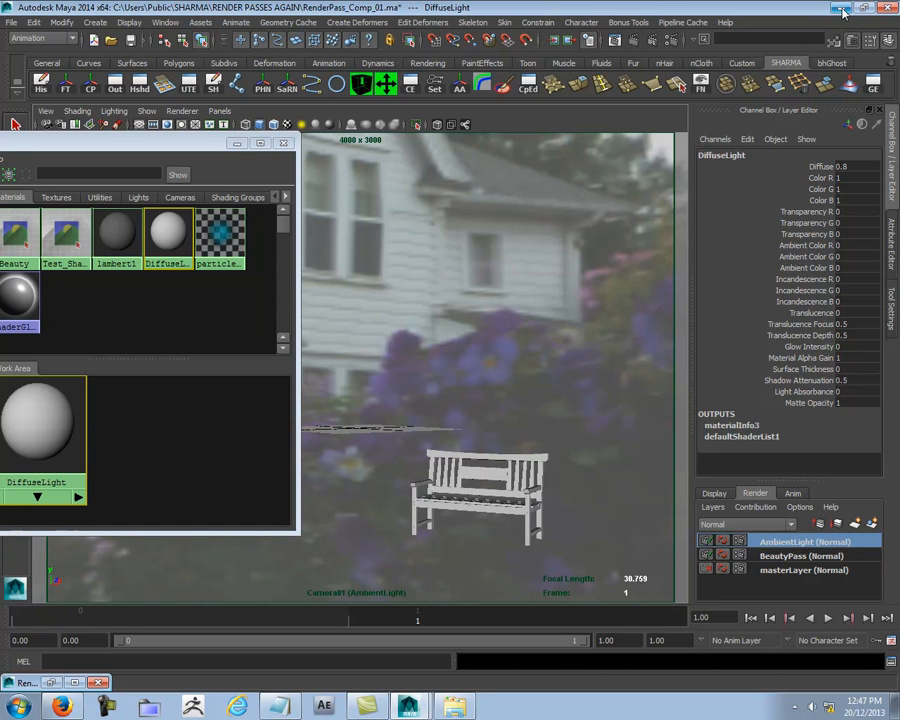
left_click(16, 704)
left_click(43, 481)
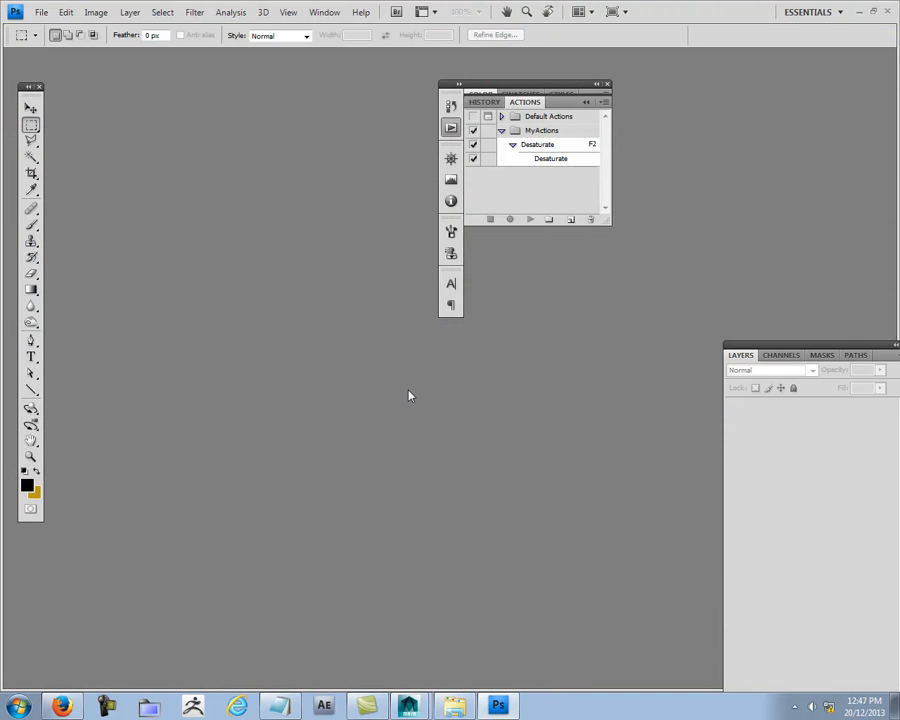
double_click(323, 311)
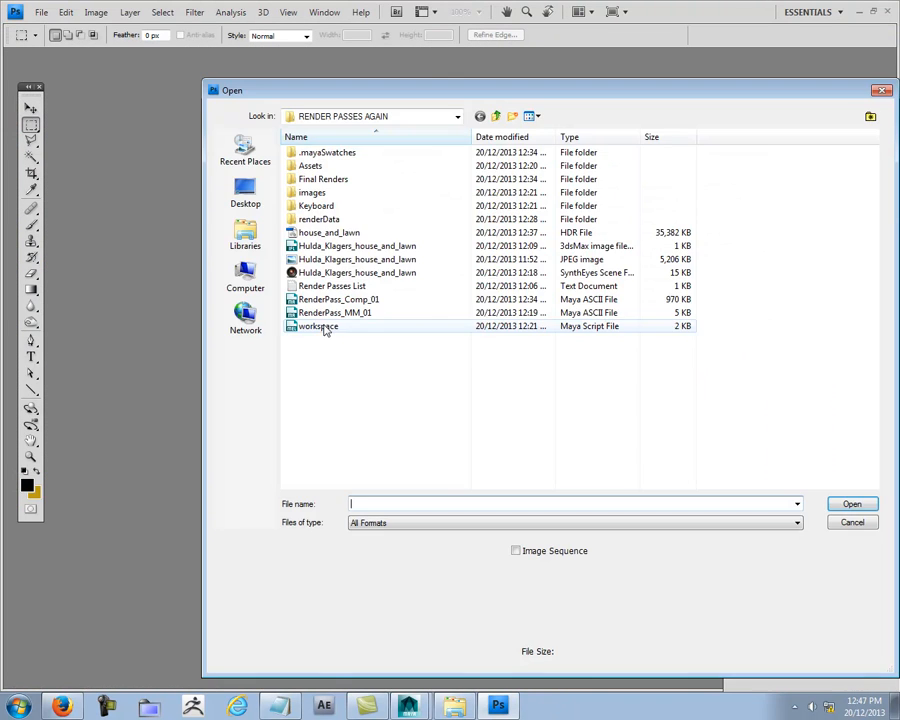
left_click(320, 259)
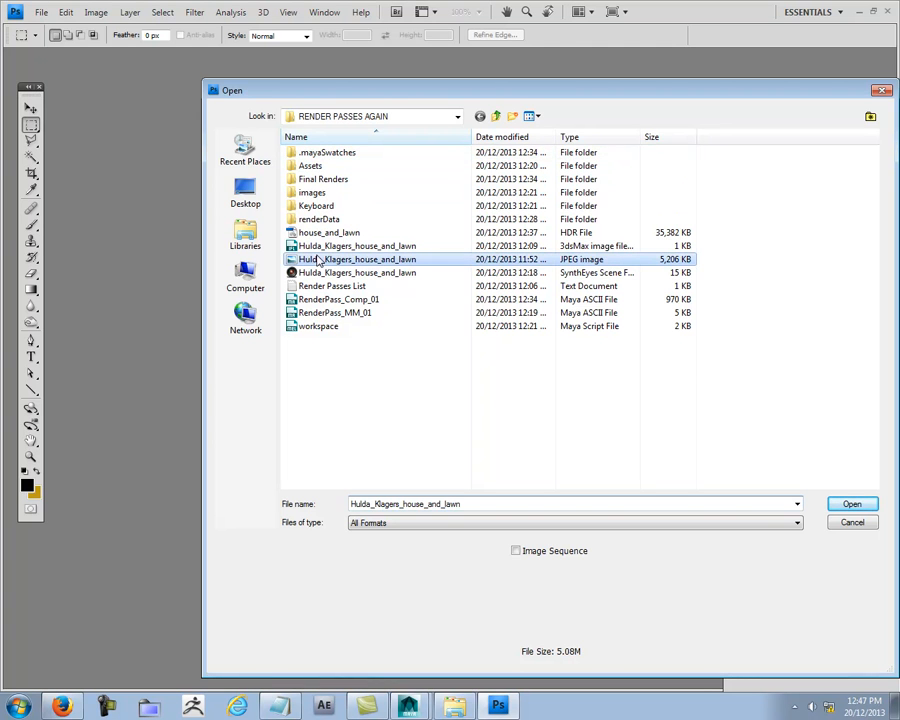
left_click(856, 504)
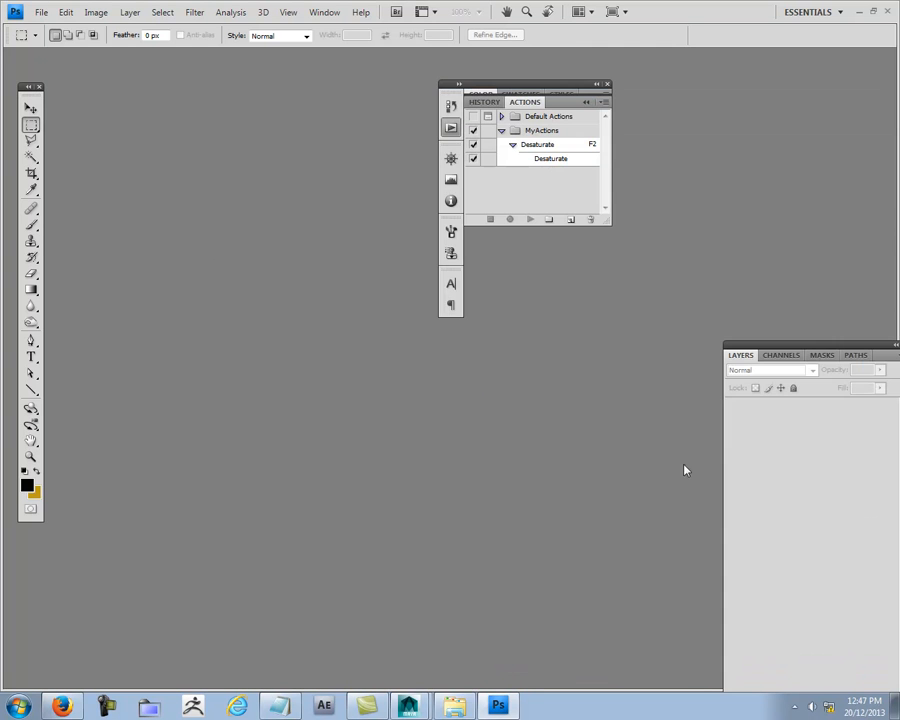
left_click(606, 84)
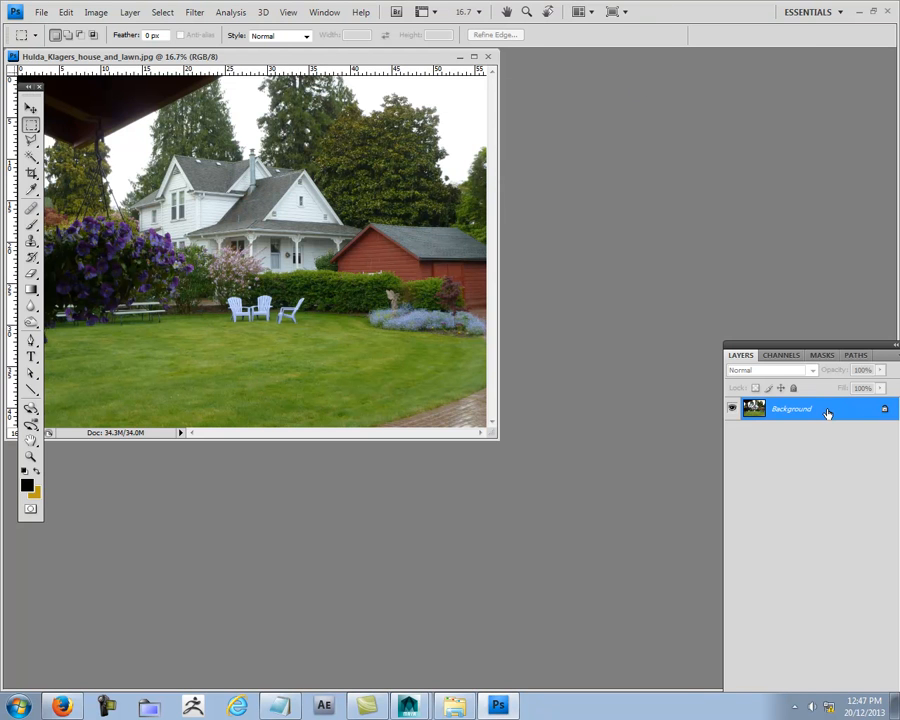
- Convert the locked Background into a regular layer with the default name and reposition the document window
double_click(827, 412)
key("Return")
left_click_drag(286, 62, 398, 136)
- Examine the garden photo's detail around the house porch at 100% and then view the whole picture
key("ctrl+plus")
key("ctrl+plus")
key("ctrl+plus")
key("ctrl+plus")
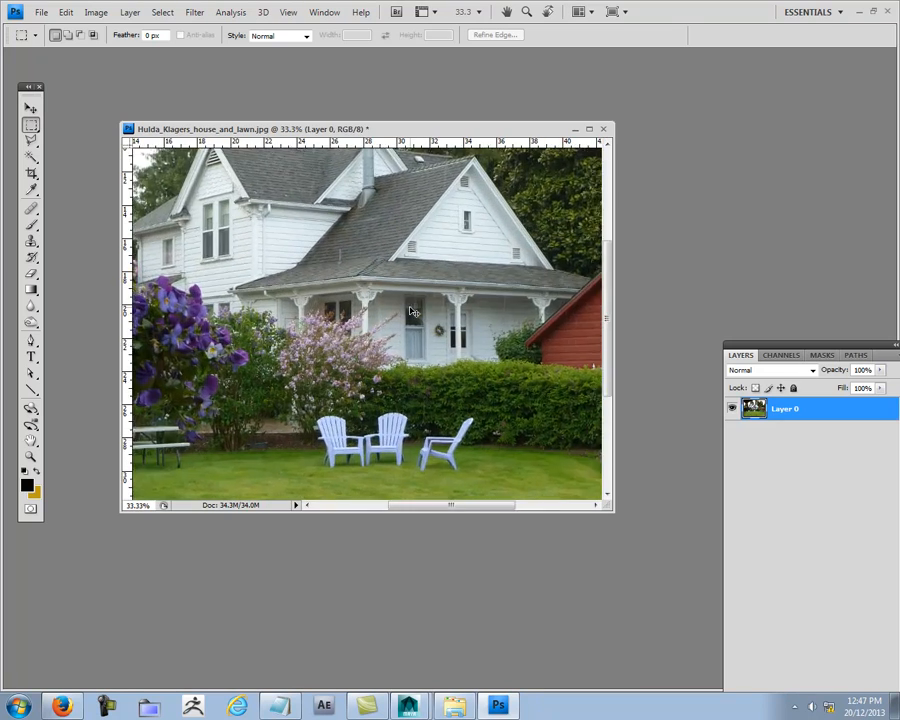
key("ctrl+plus")
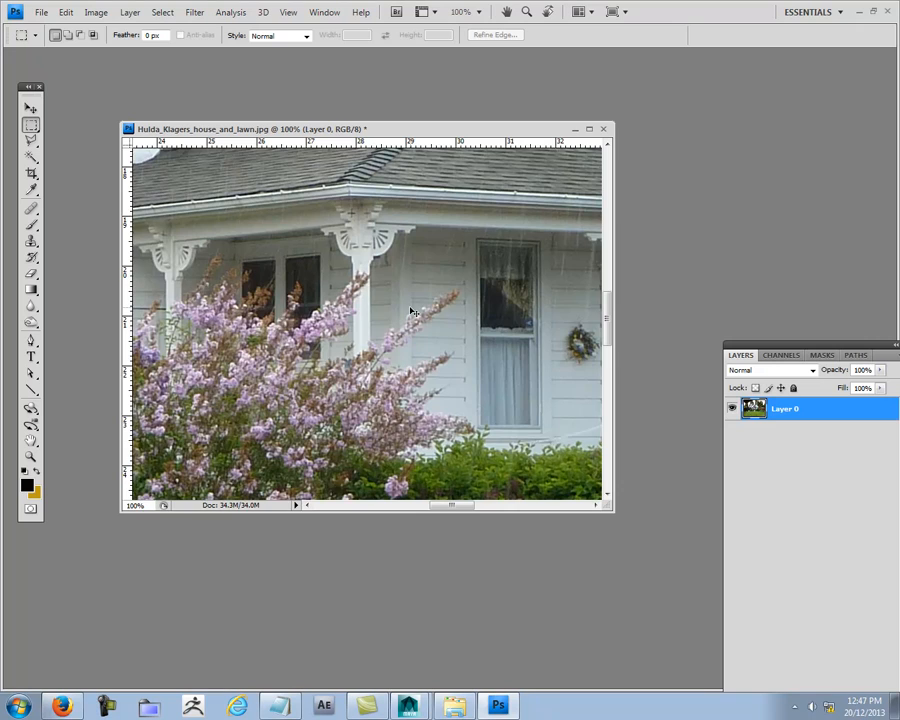
key("ctrl+minus")
key("ctrl+minus")
key("ctrl+minus")
key("ctrl+minus")
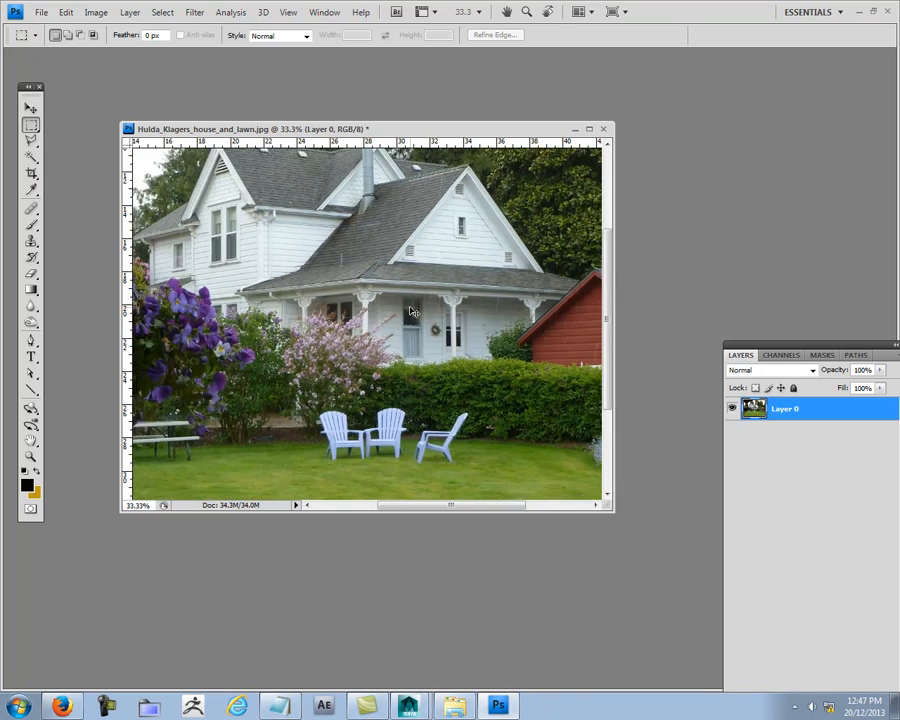
key("ctrl+minus")
key("ctrl+minus")
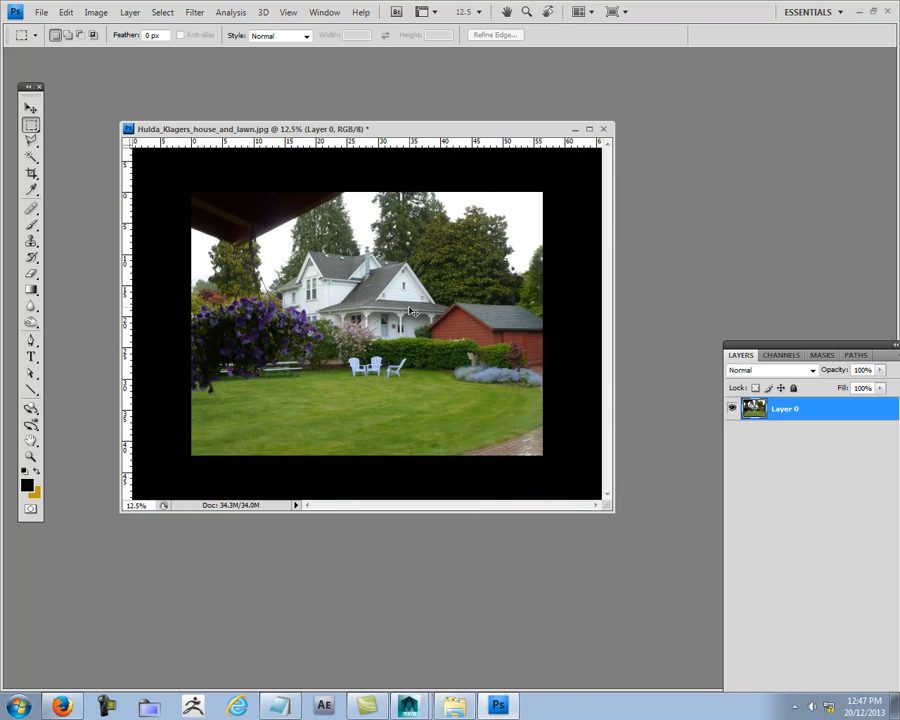
- Resize the image to a width of 1500 pixels with proportions constrained
left_click(30, 107)
left_click(96, 12)
mouse_move(119, 52)
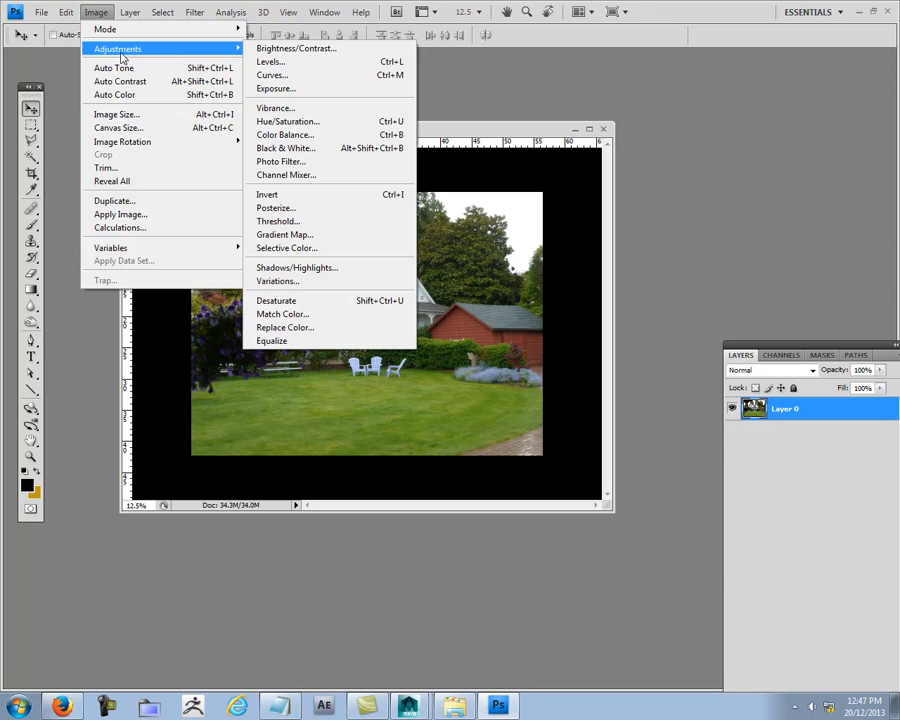
left_click(122, 114)
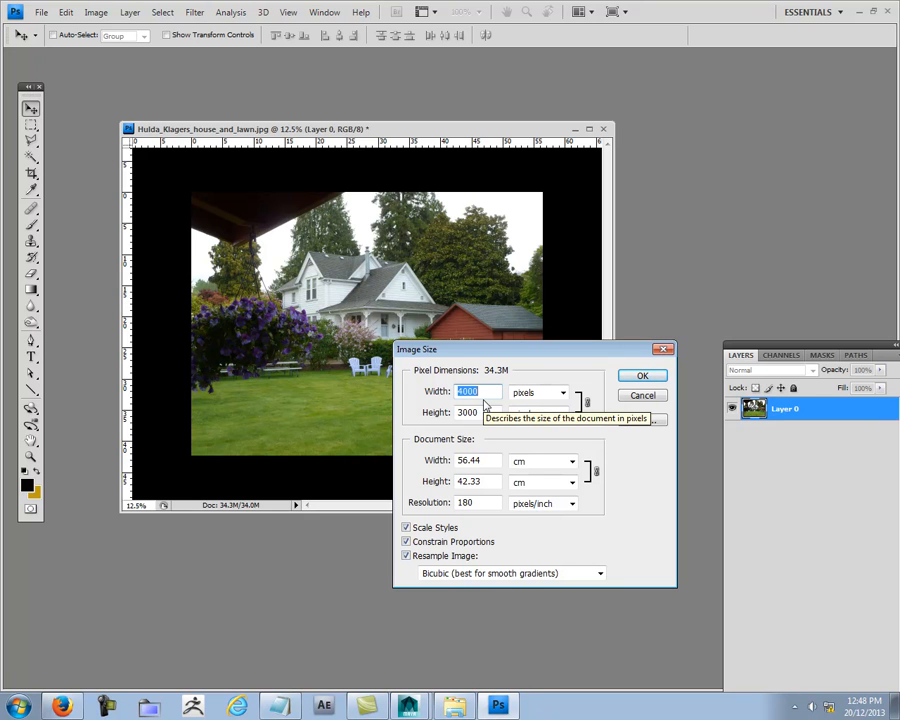
type("1500")
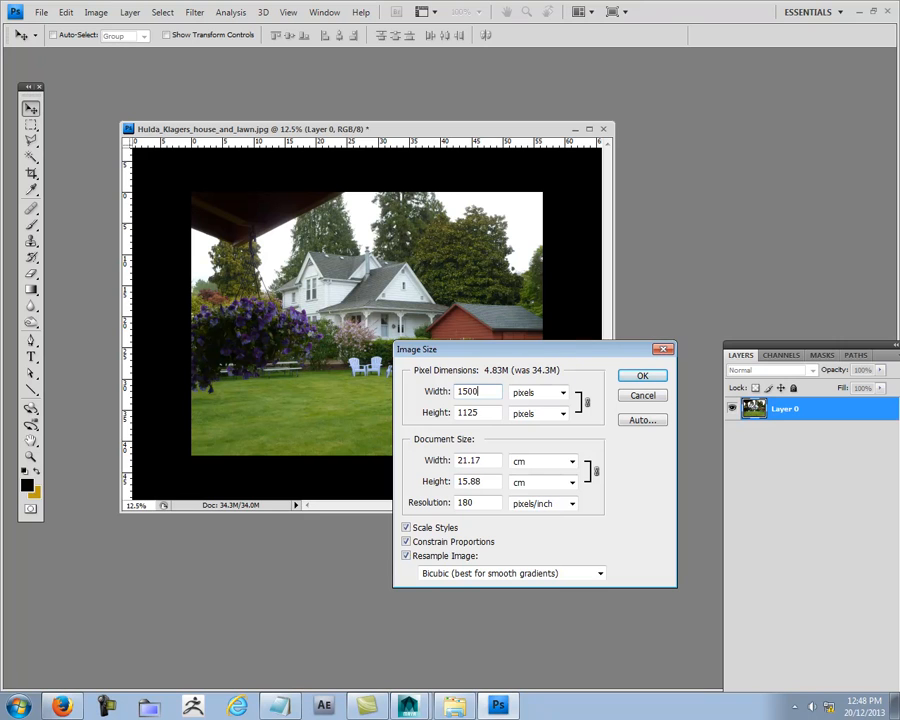
left_click(644, 376)
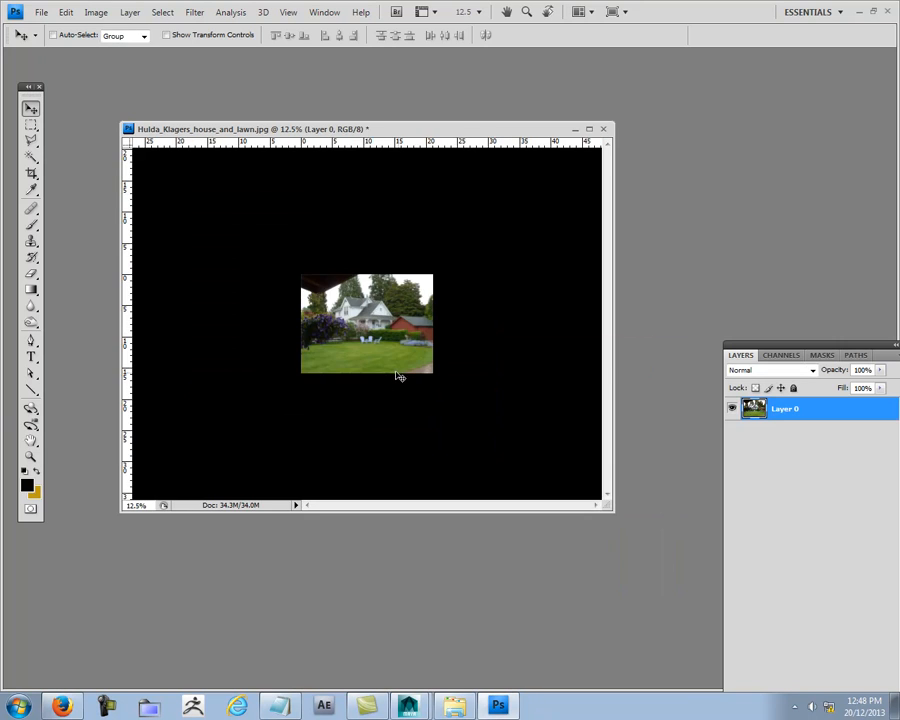
- Maximize the document window and examine the resized photo at 100%
double_click(510, 130)
key("ctrl+plus")
key("ctrl+plus")
key("ctrl+plus")
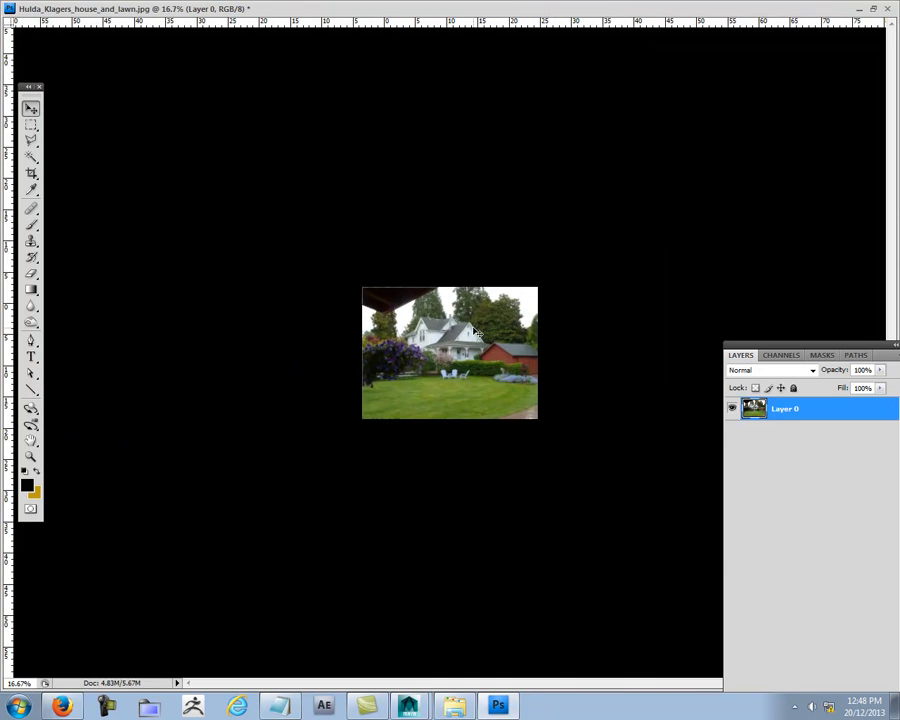
key("ctrl+plus")
key("ctrl+plus")
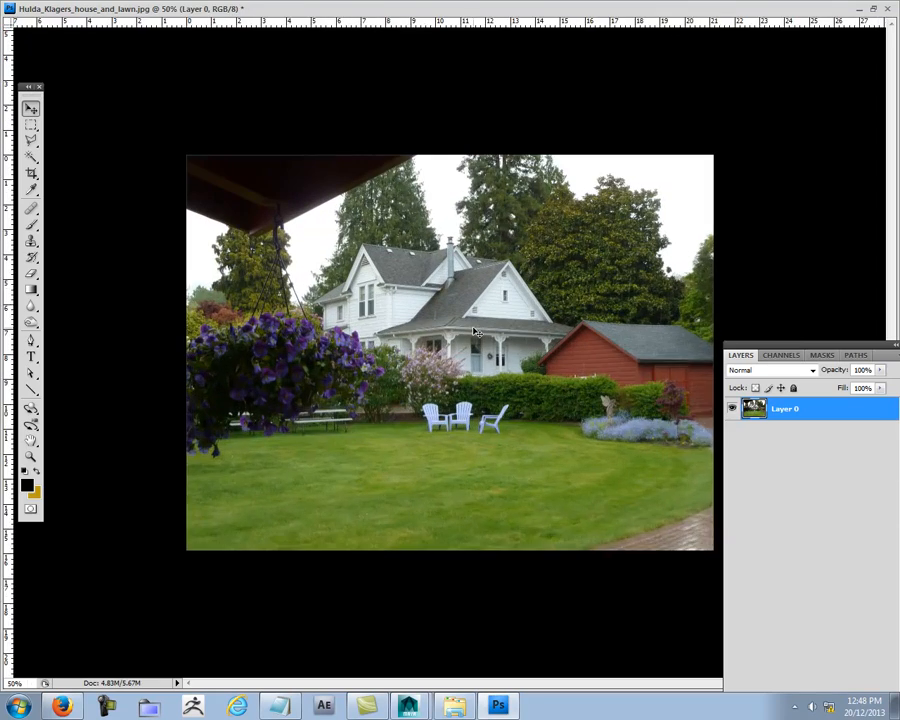
key("ctrl+plus")
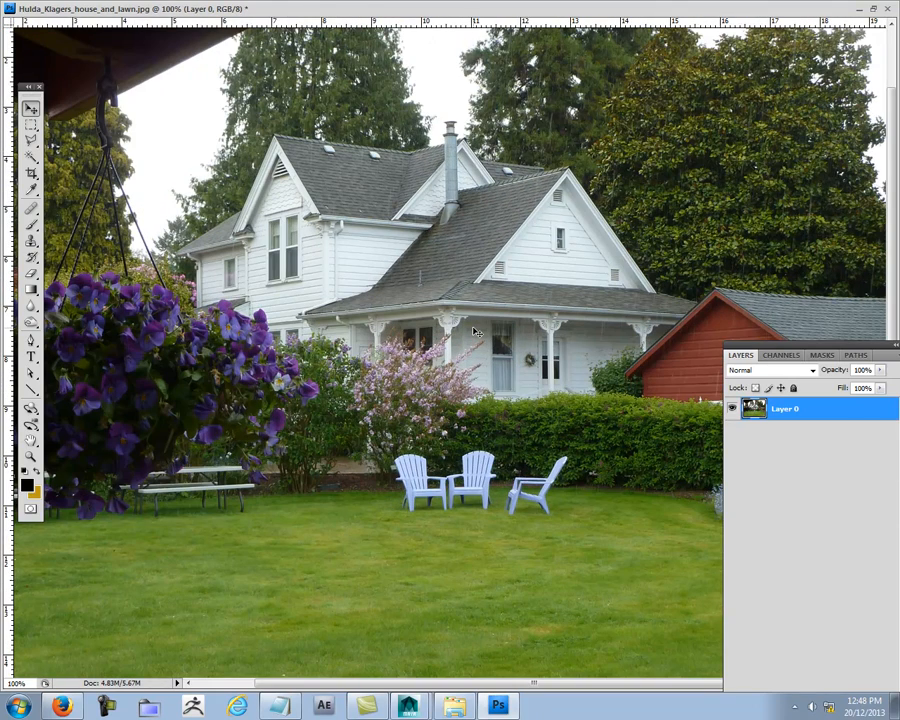
- Save the resized photo as a JPEG copy in the RENDER PASSES AGAIN folder, adding _Resized to the file name
key("ctrl+minus")
key("ctrl+minus")
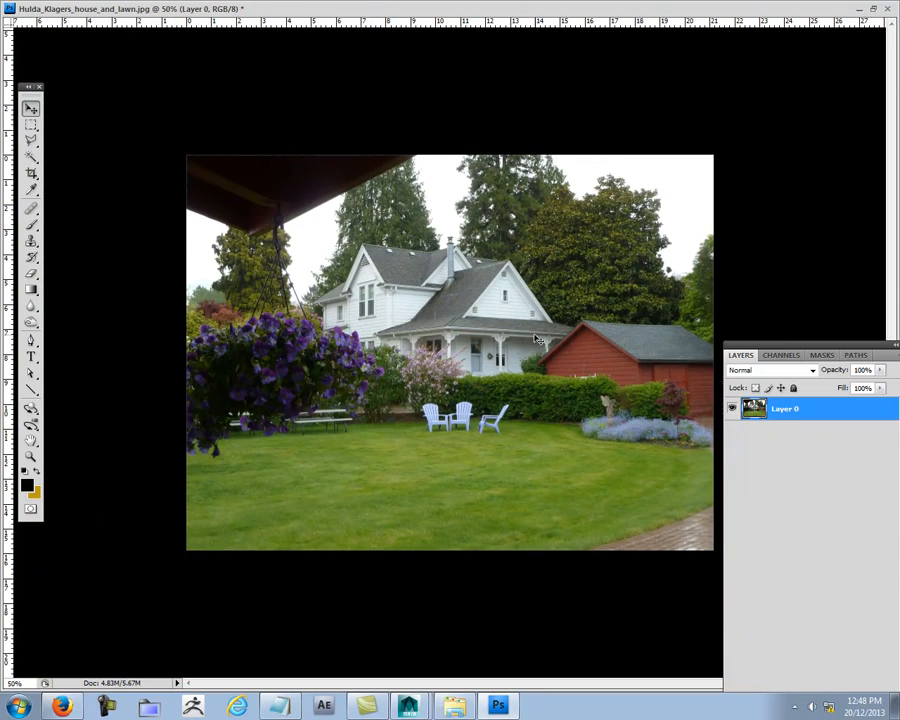
key("ctrl+shift+s")
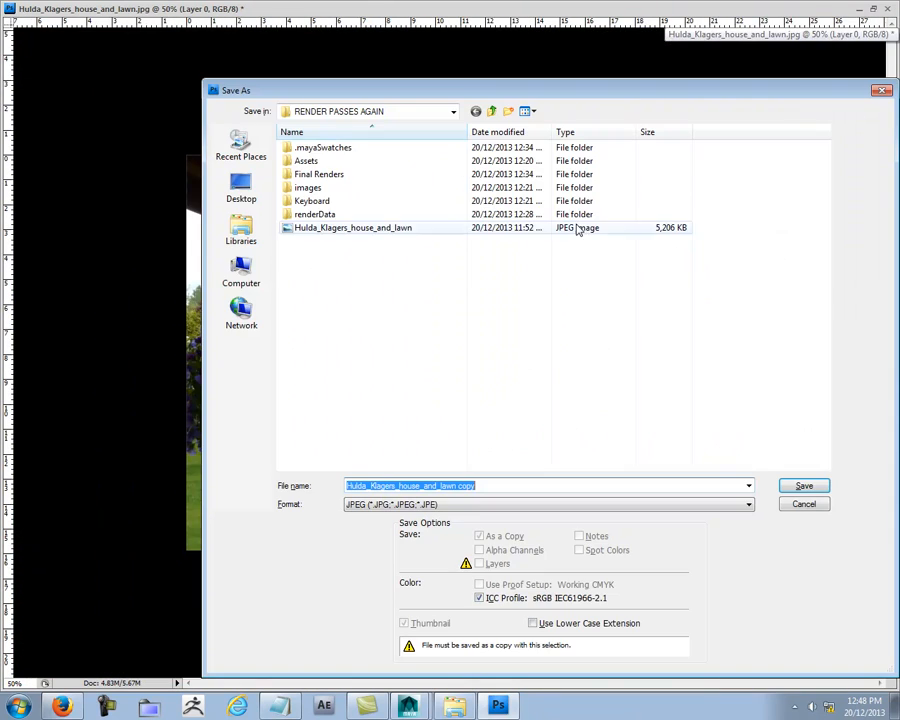
double_click(471, 487)
left_click(476, 487)
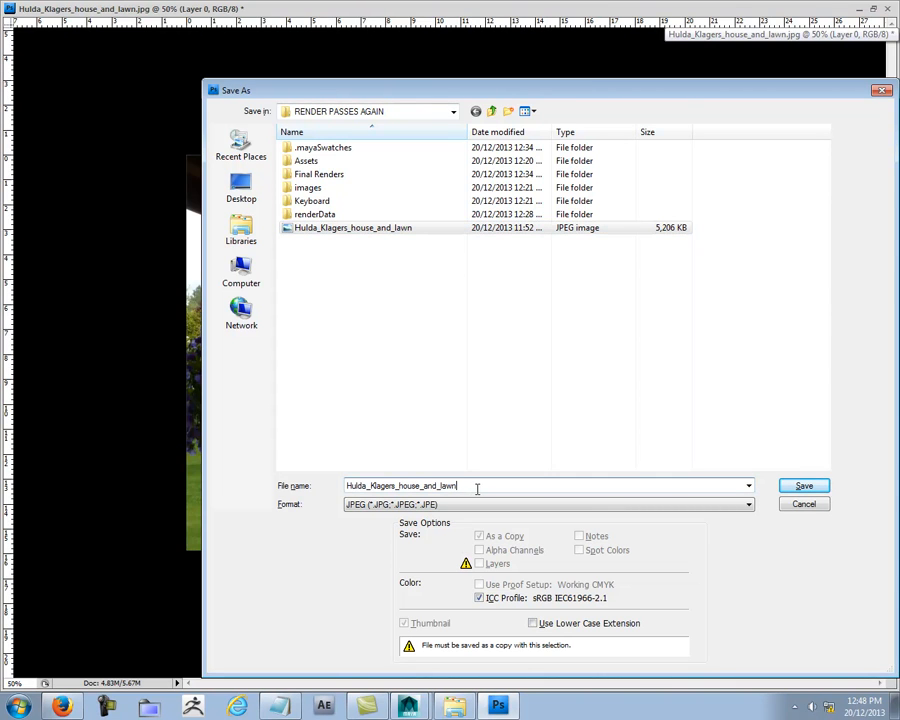
type("_")
type("Resized")
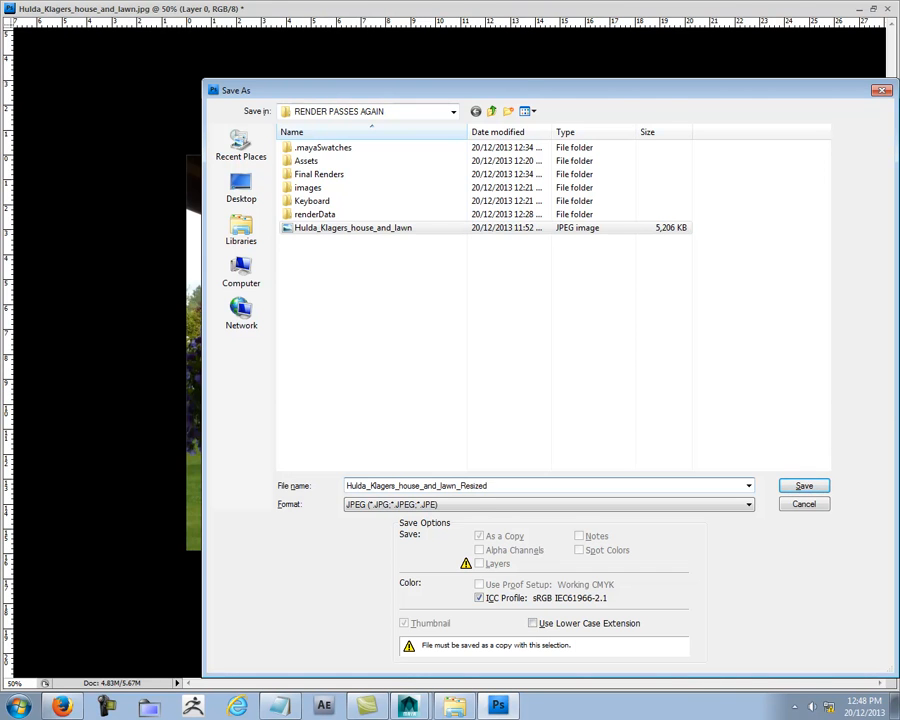
key("Return")
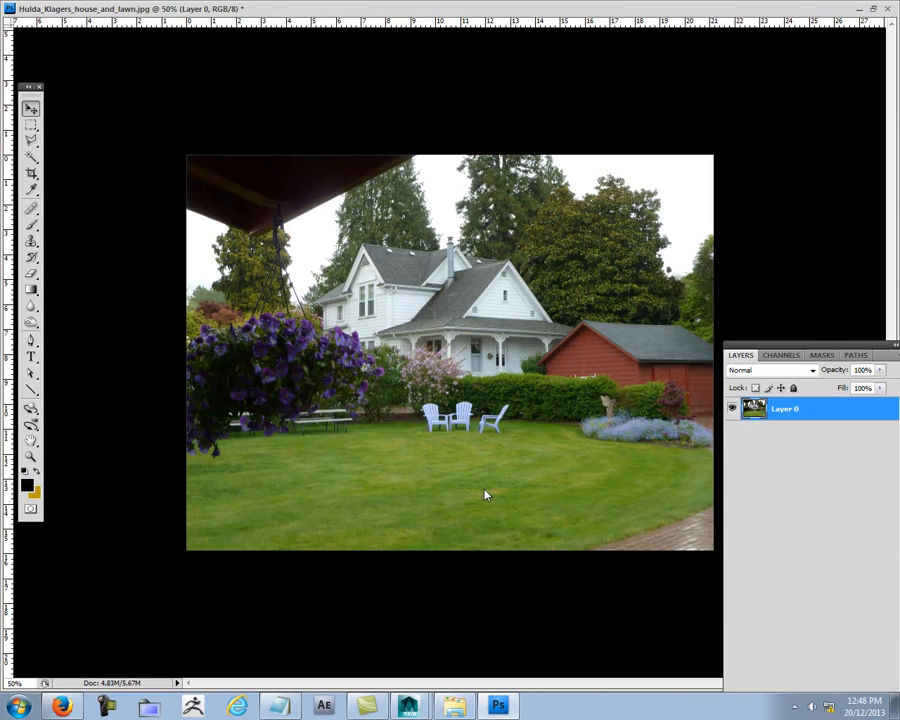
left_click(532, 193)
- Close the garden photo document and switch to Maya
key("ctrl+w")
left_click(452, 273)
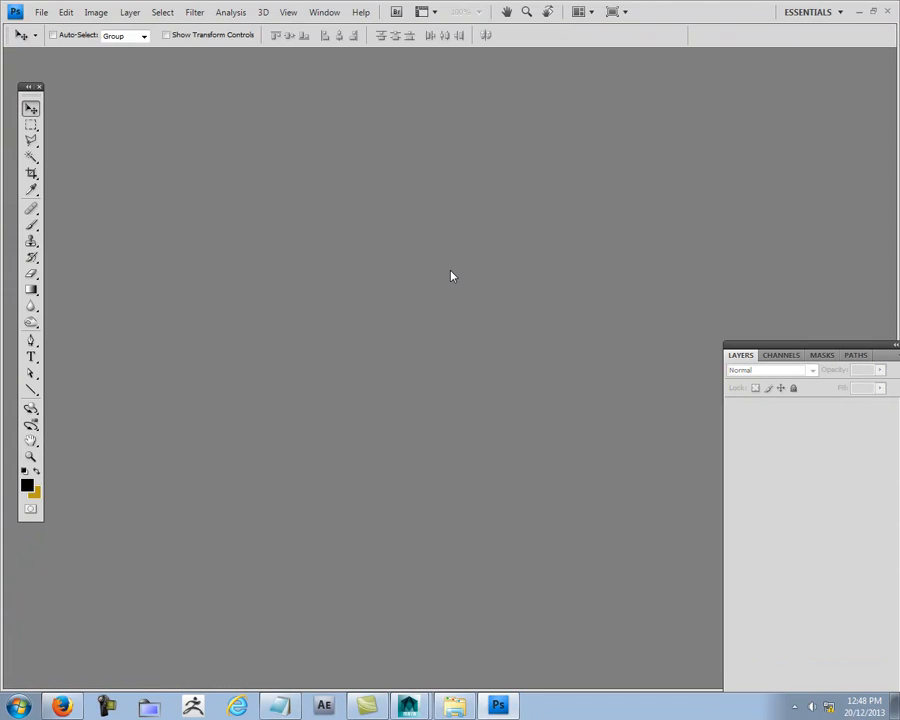
left_click(858, 12)
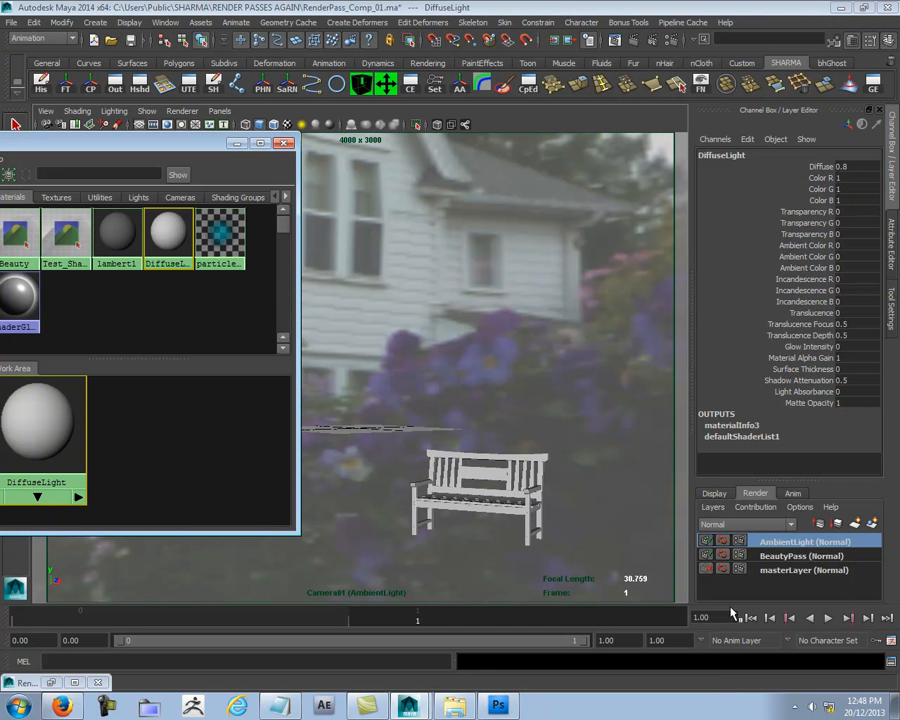
- Select the HDR environment sphere mentalrayIbl1 and turn off its visibility in the AmbientLight layer
left_click(748, 570)
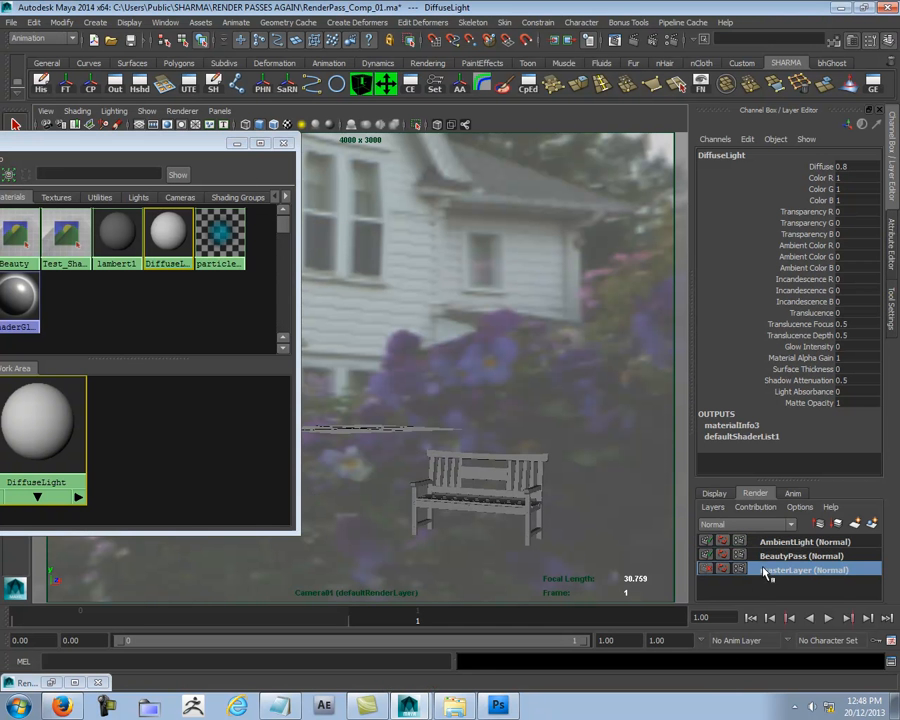
left_click(444, 291)
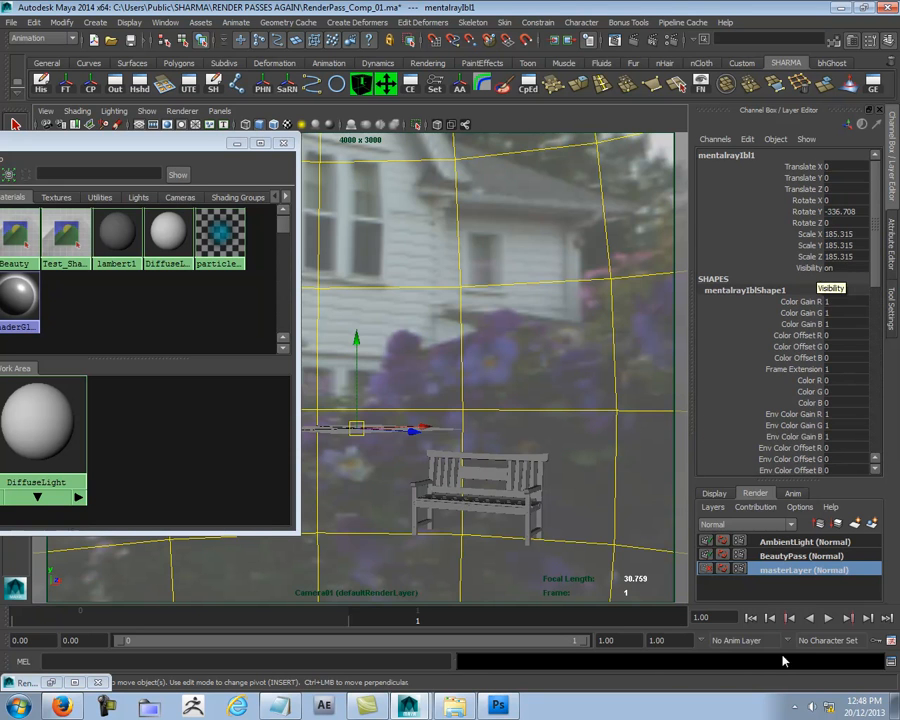
left_click(781, 543)
left_click(803, 268)
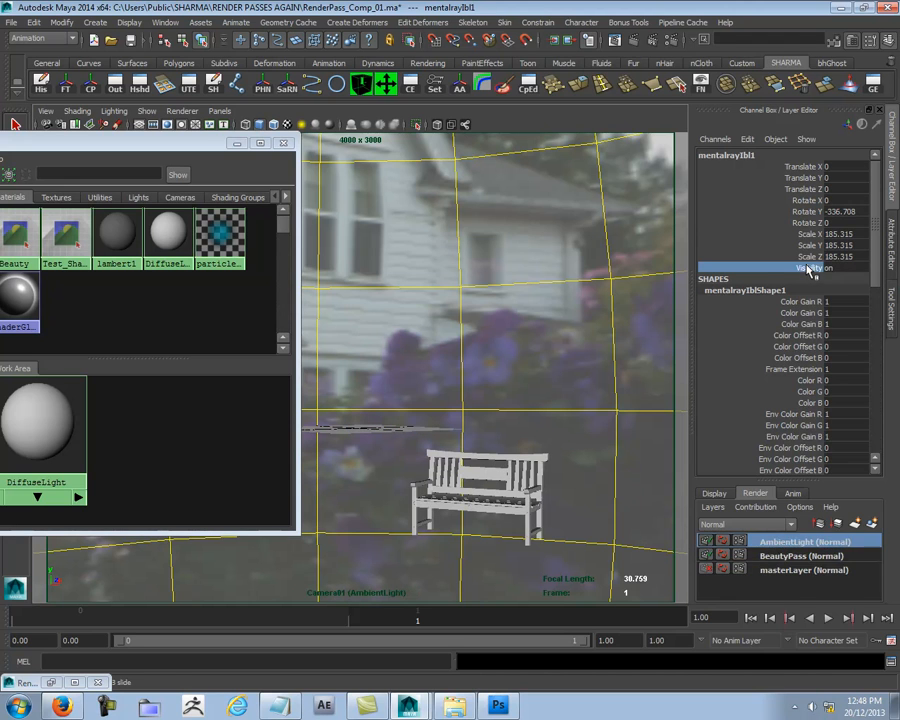
right_click(806, 269)
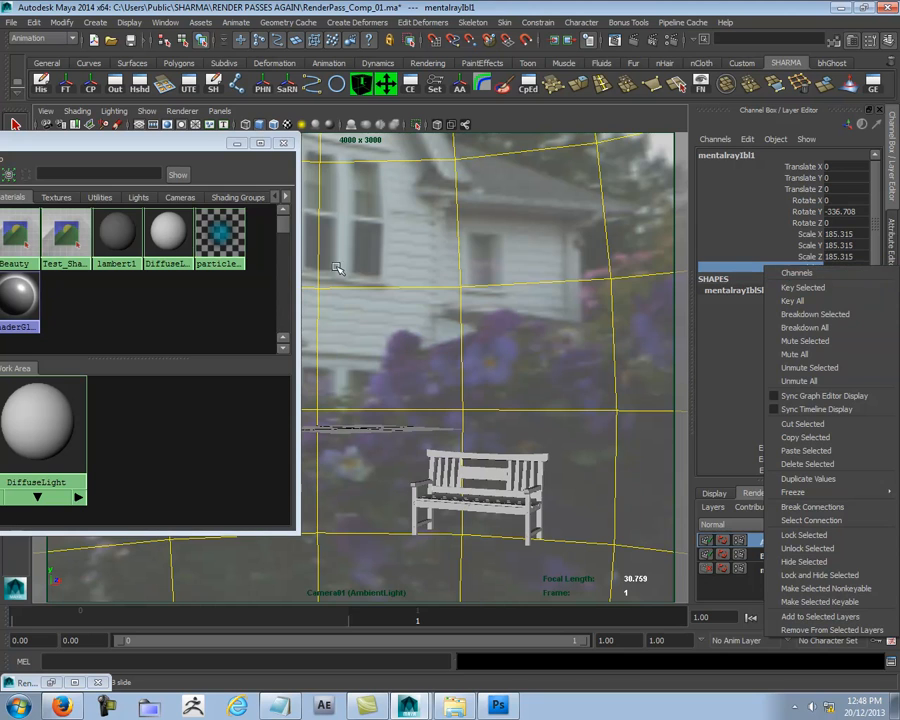
left_click(572, 316)
left_click(861, 267)
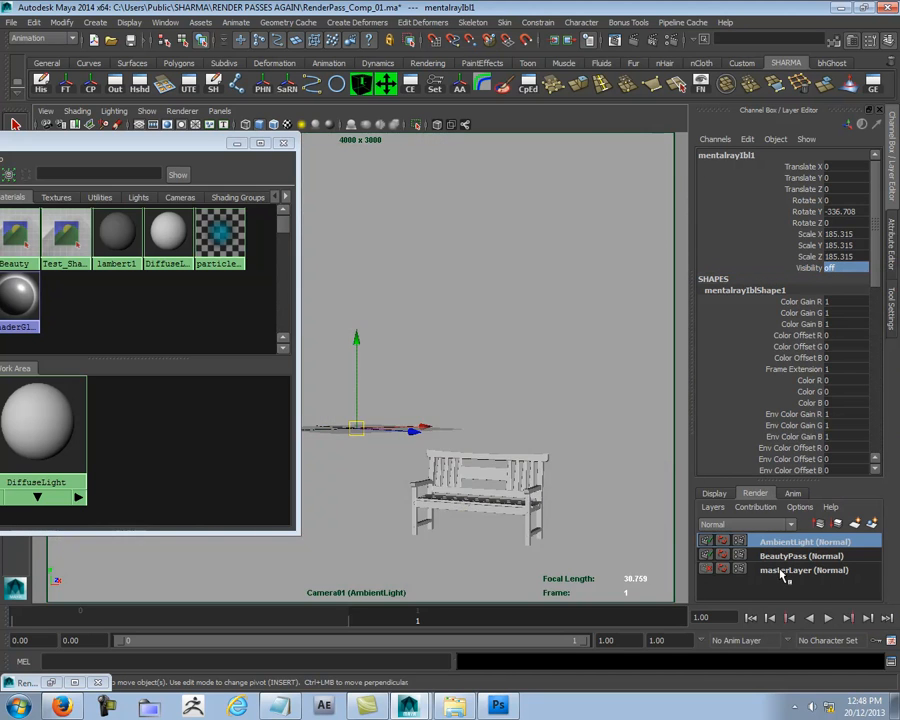
- Set the environment sphere's visibility to off in masterLayer and on in AmbientLight, finishing with masterLayer active
left_click(765, 570)
left_click(843, 267)
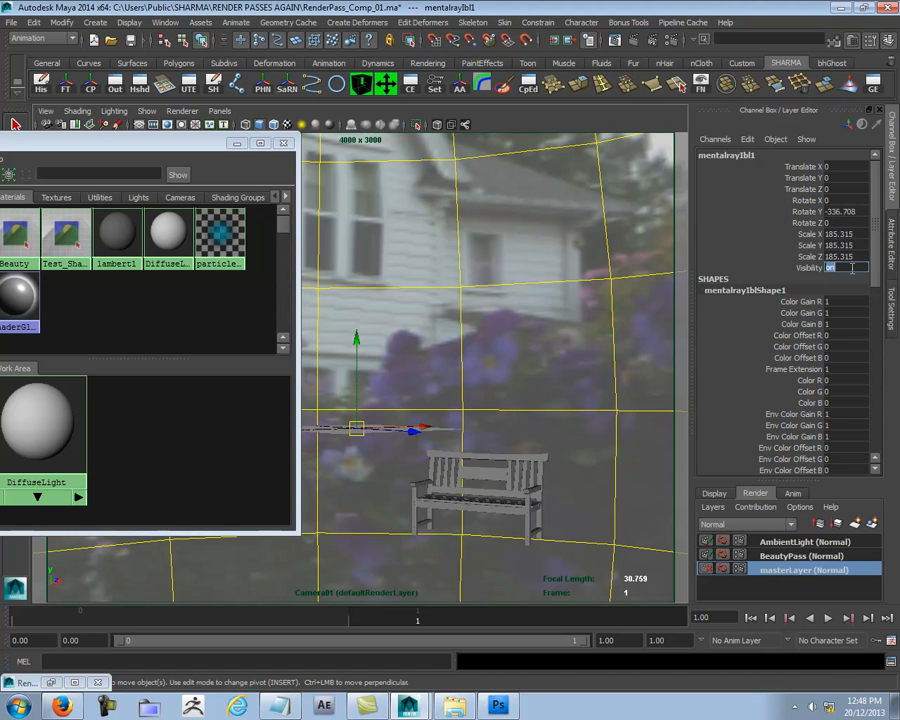
type("0")
key("Return")
left_click(785, 542)
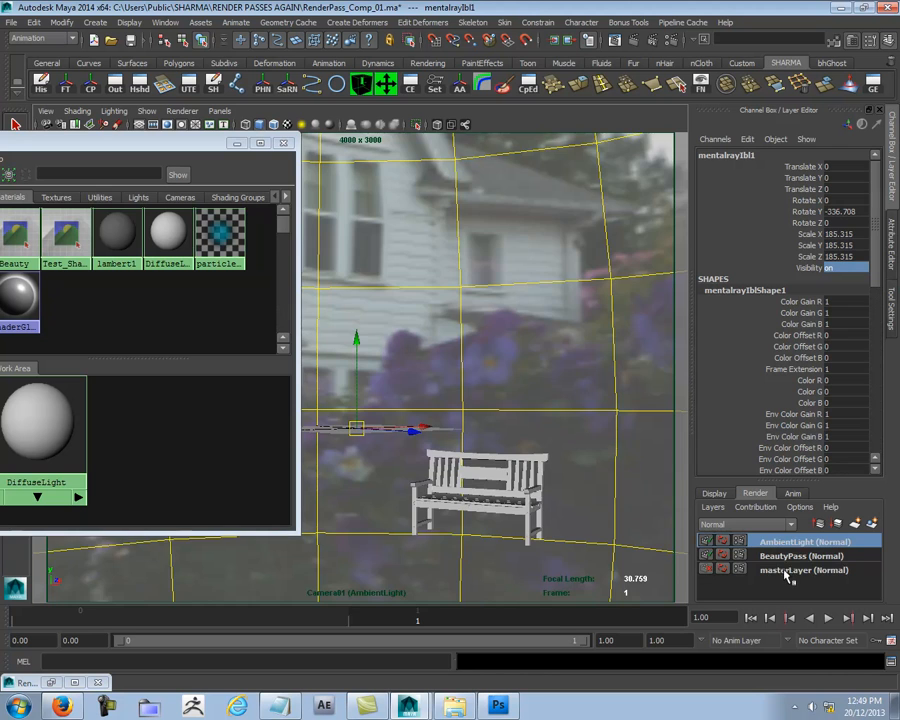
left_click(735, 572)
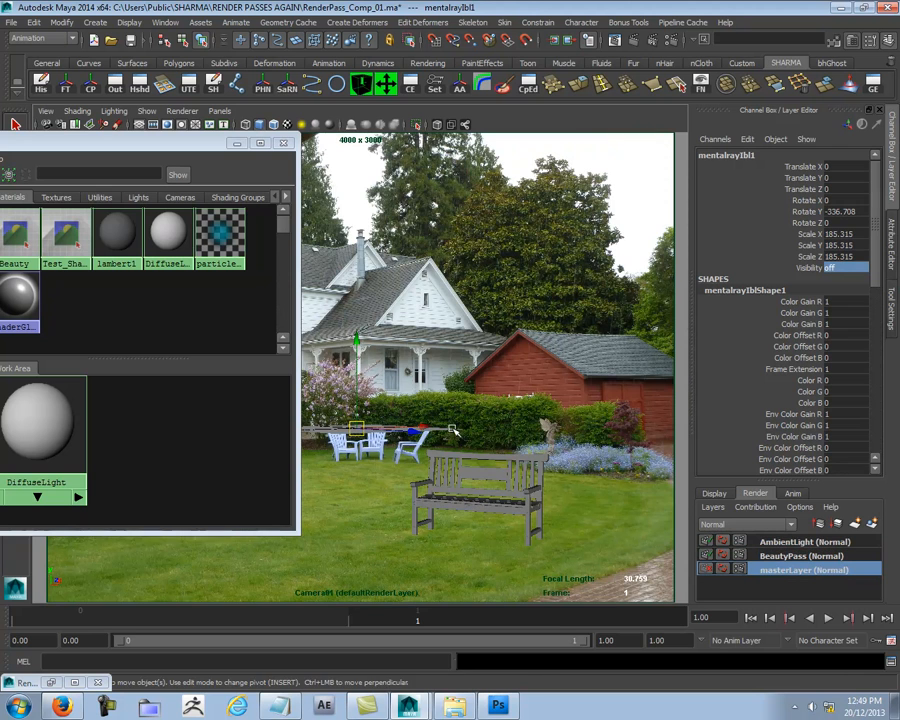
- Close the Hypershade and show the whole photo frame inside the resolution gate of the Camera01 view
left_click(283, 146)
left_click(46, 112)
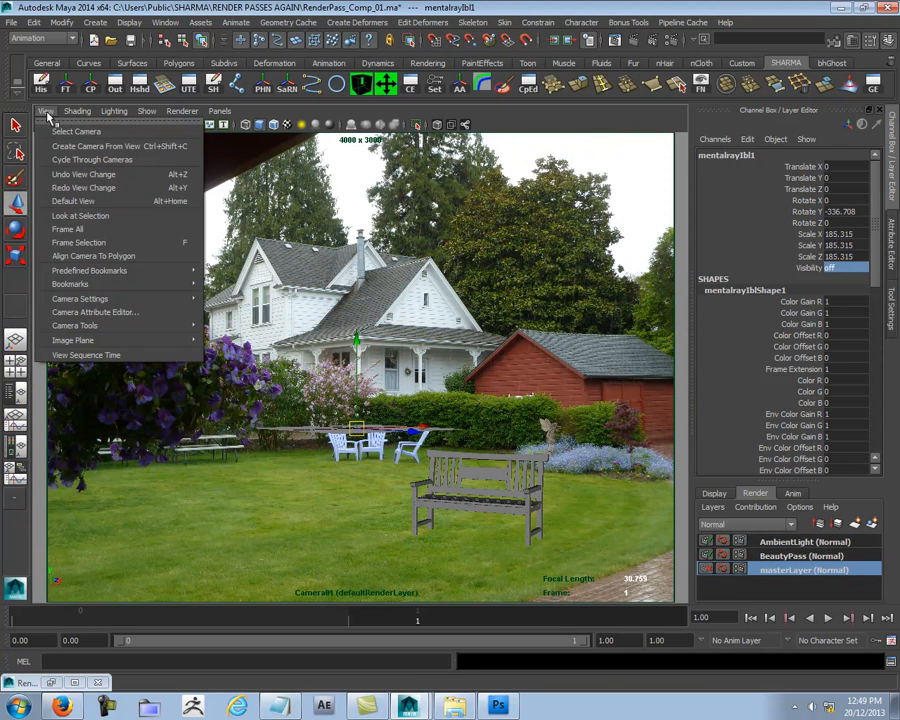
left_click(153, 125)
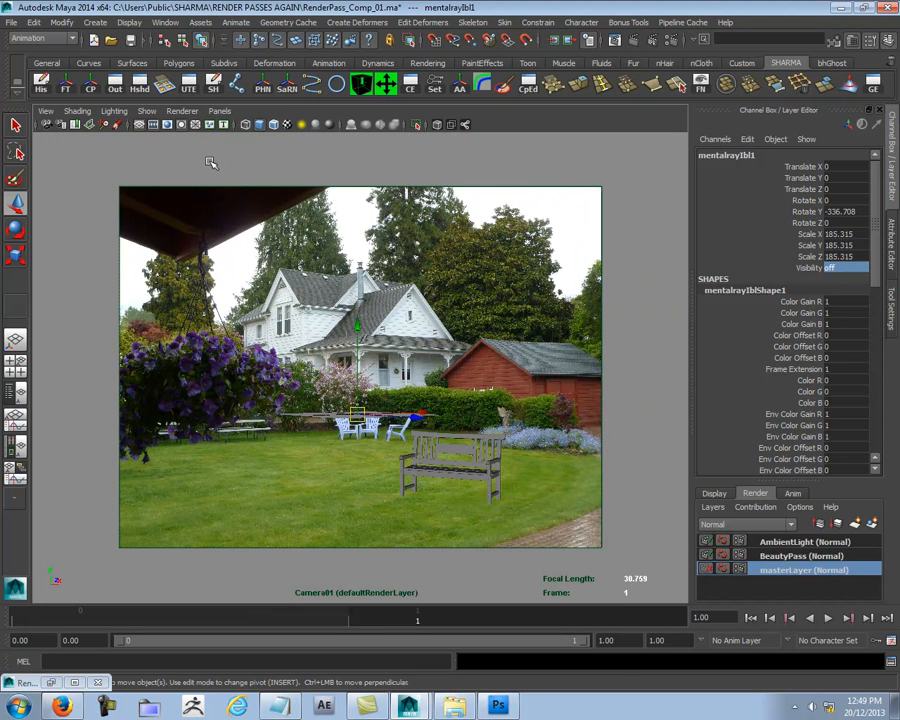
left_click(170, 126)
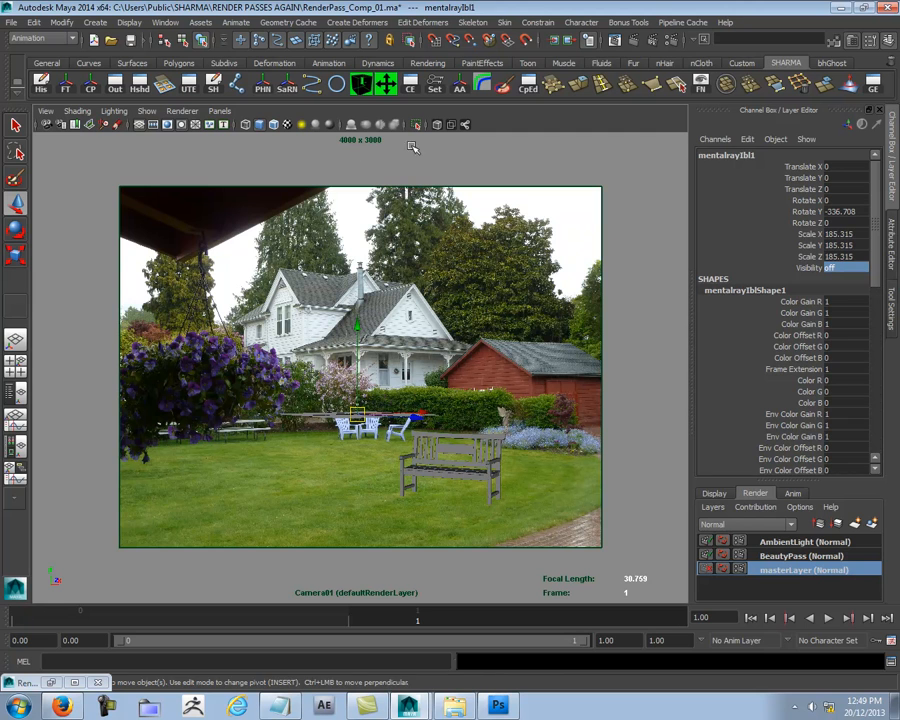
- Select Camera01 and open the attributes of its image plane from the camera's Environment settings
left_click(46, 112)
left_click(52, 130)
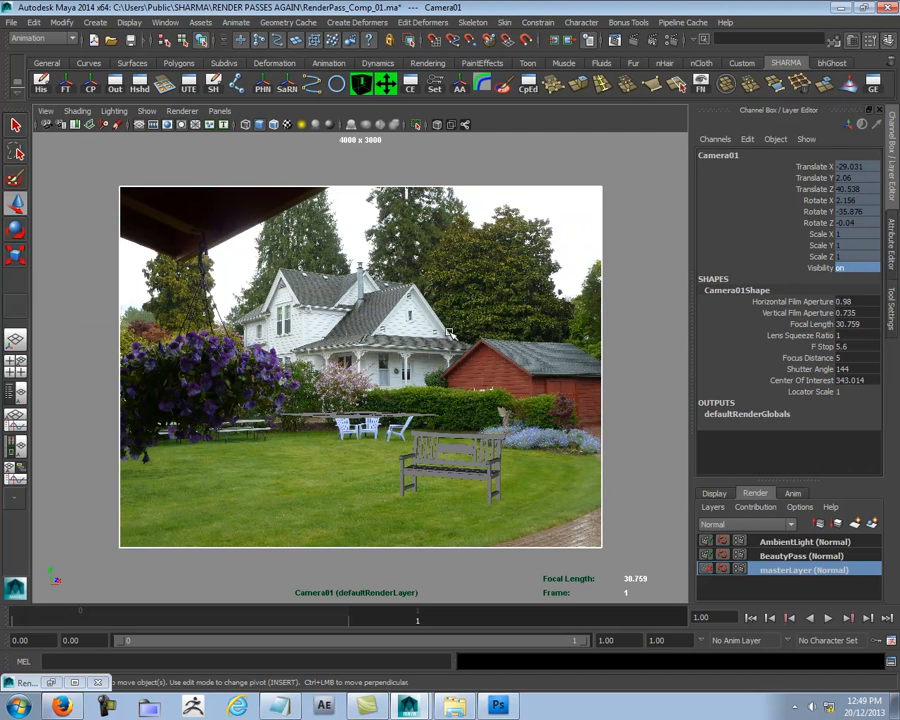
key("ctrl+a")
scroll(814, 466, "down", 5)
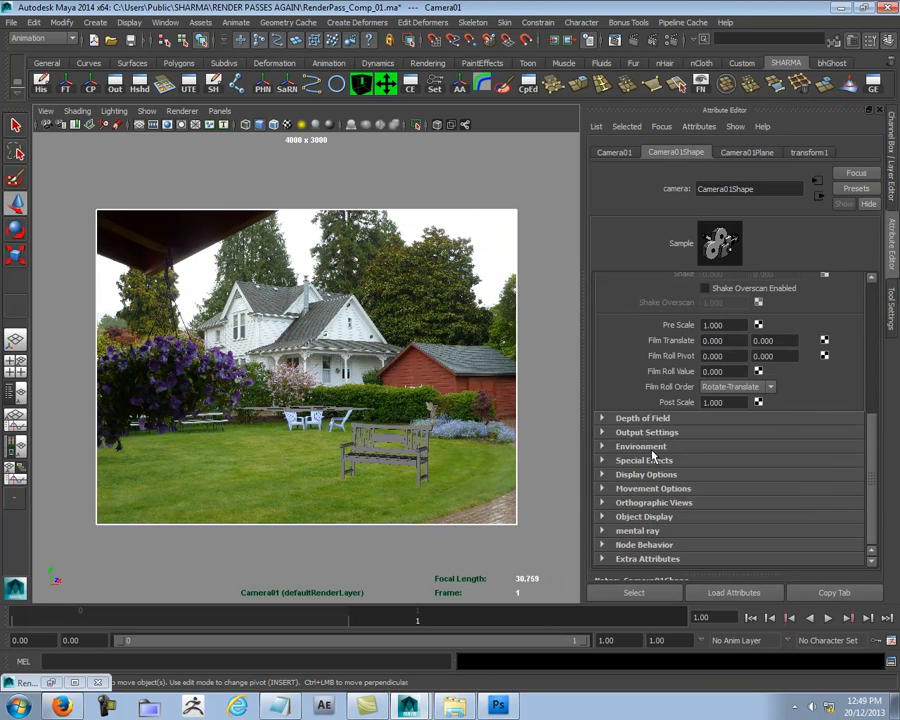
left_click(651, 456)
left_click(850, 481)
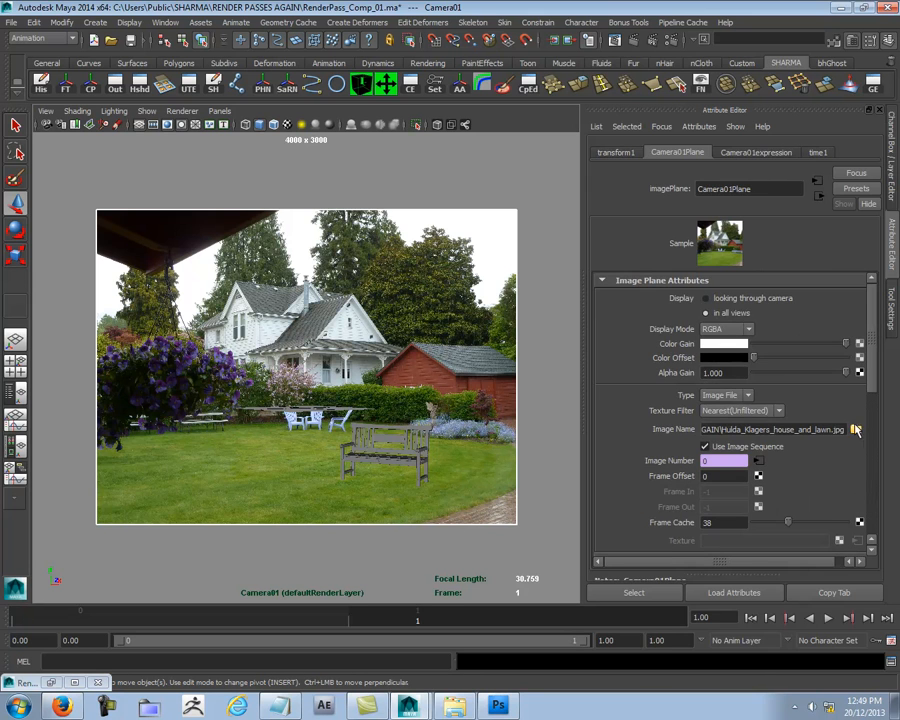
- Replace the image plane's picture with the _Resized JPG of the garden photo, with Use Image Sequence off, and clear the selection
left_click(856, 430)
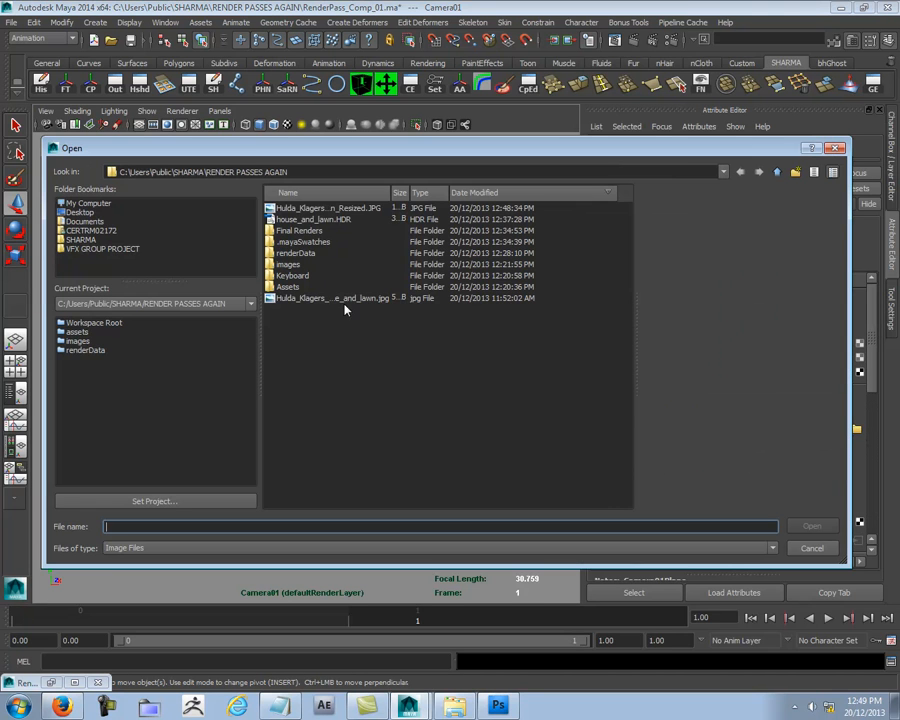
left_click_drag(391, 192, 480, 192)
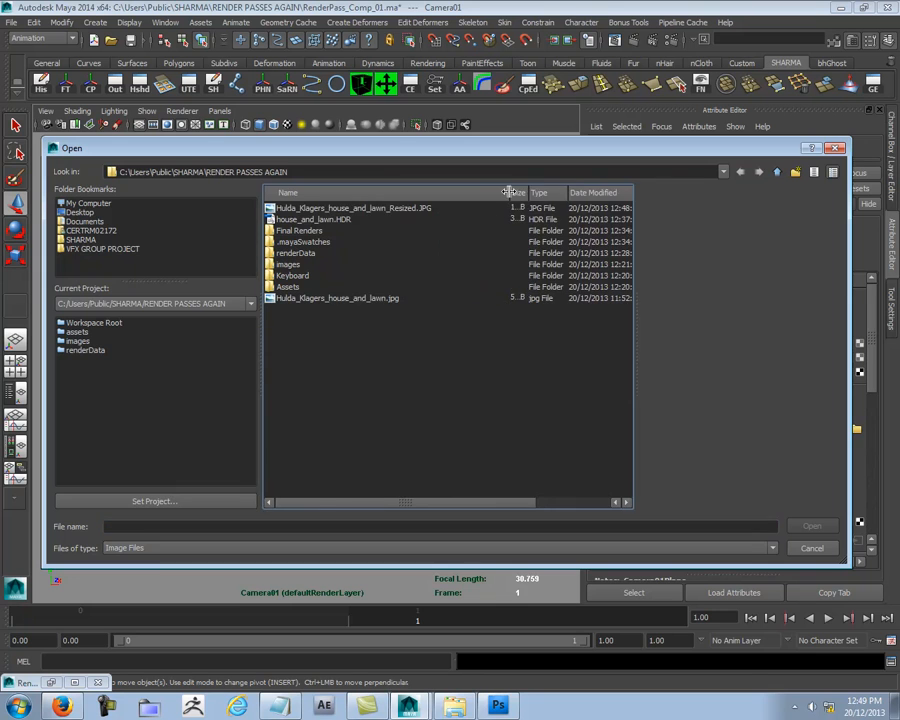
double_click(416, 208)
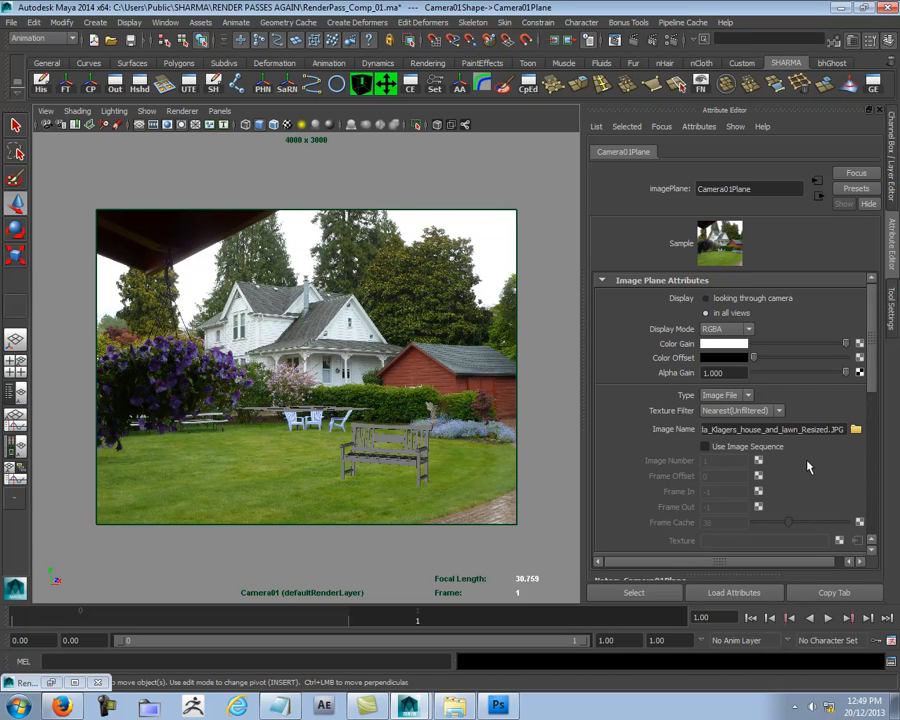
scroll(808, 466, "down", 3)
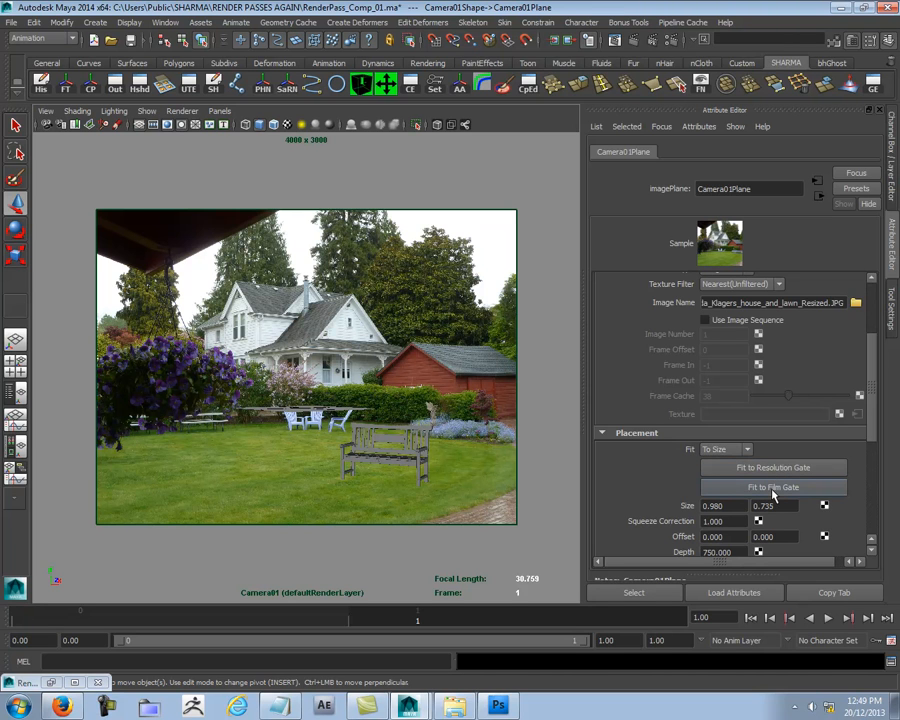
left_click(540, 545)
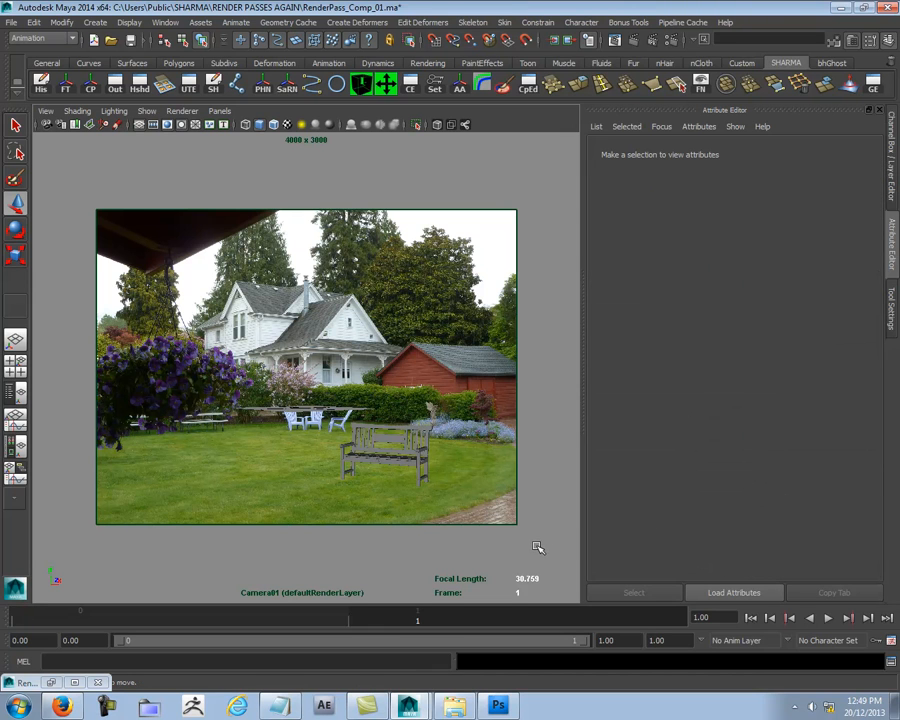
- Open the masterLayer render settings at Image Size and check the resized photo's pixel dimensions in the project folder
left_click(673, 44)
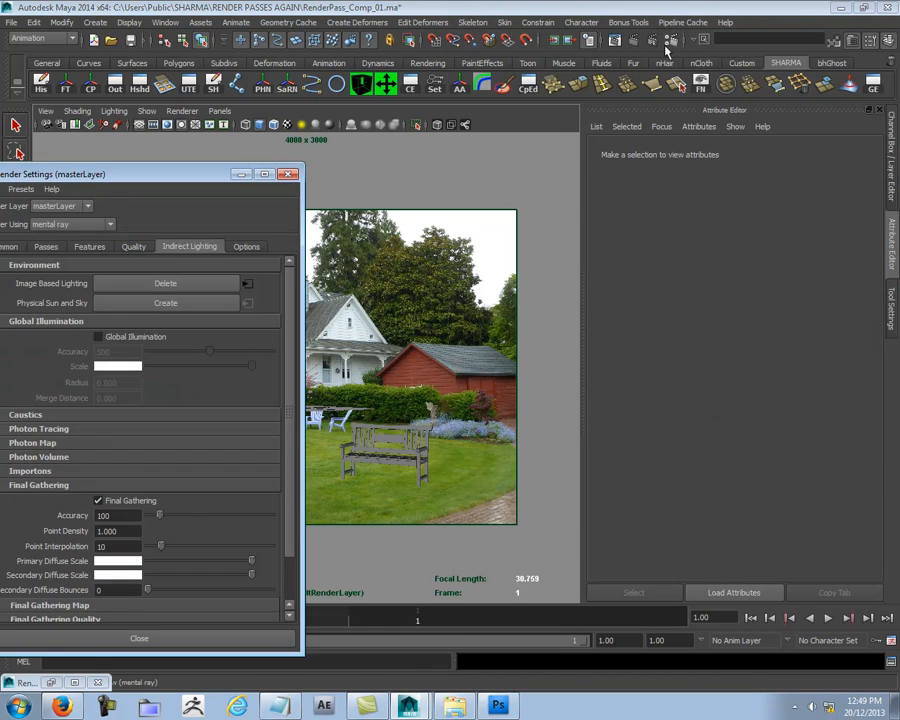
left_click_drag(80, 163, 458, 77)
left_click(420, 149)
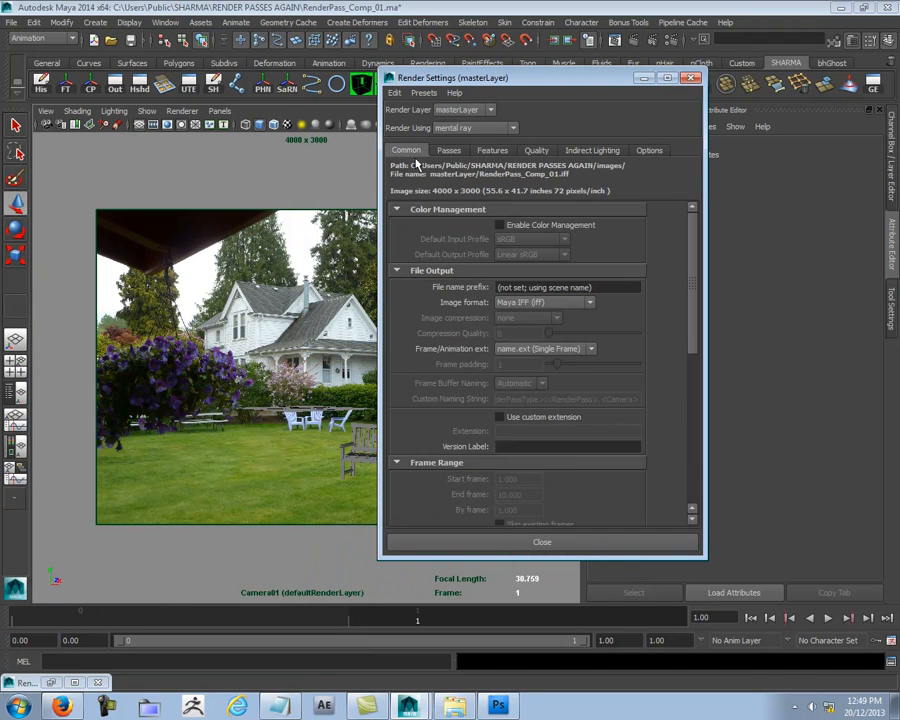
scroll(578, 420, "down", 5)
scroll(578, 430, "down", 2)
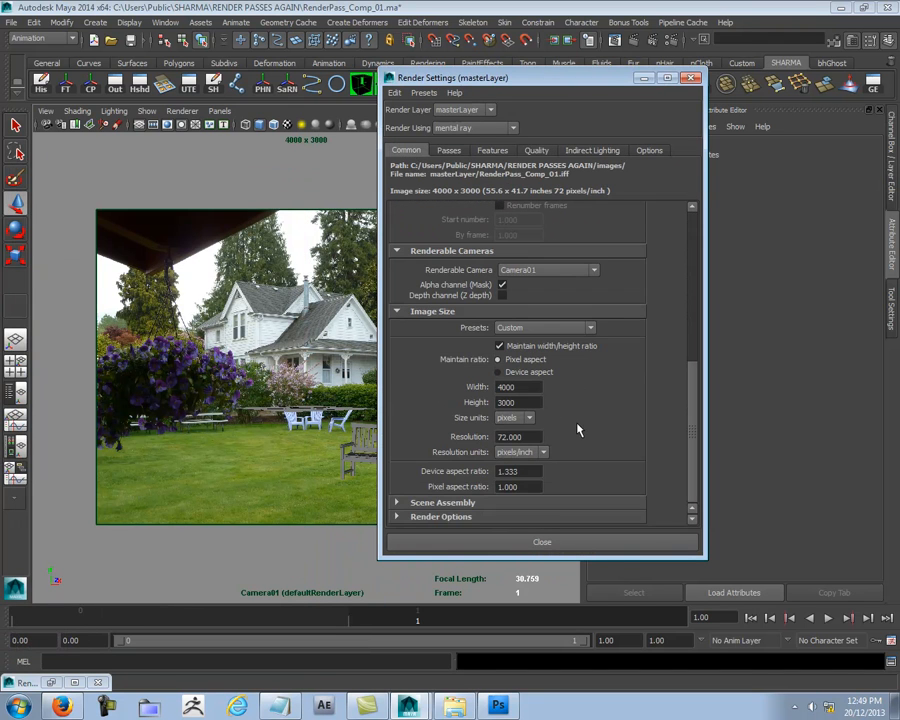
left_click_drag(603, 78, 472, 68)
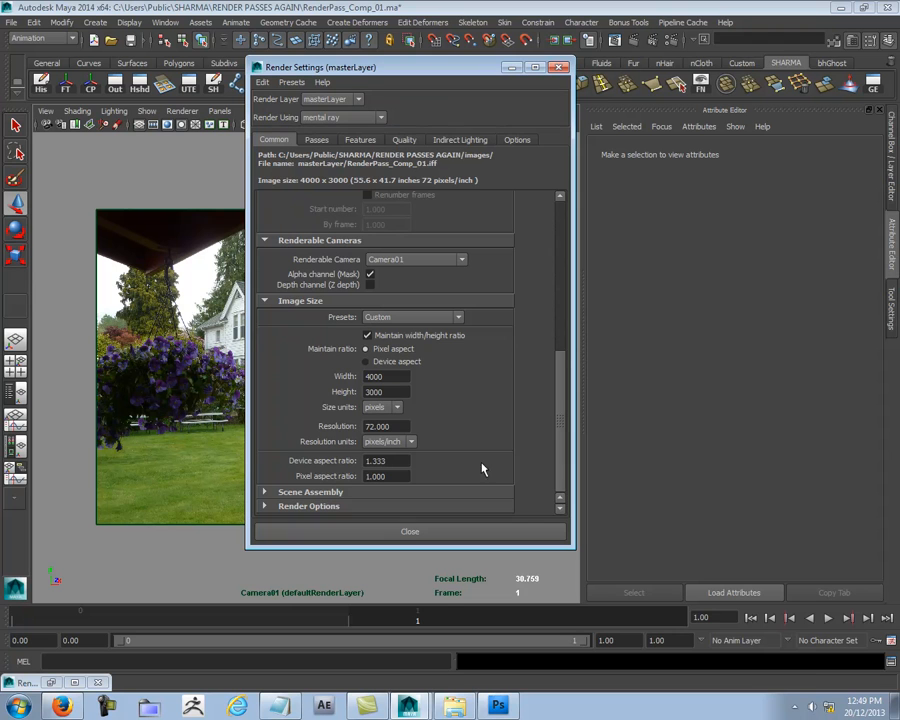
left_click(452, 708)
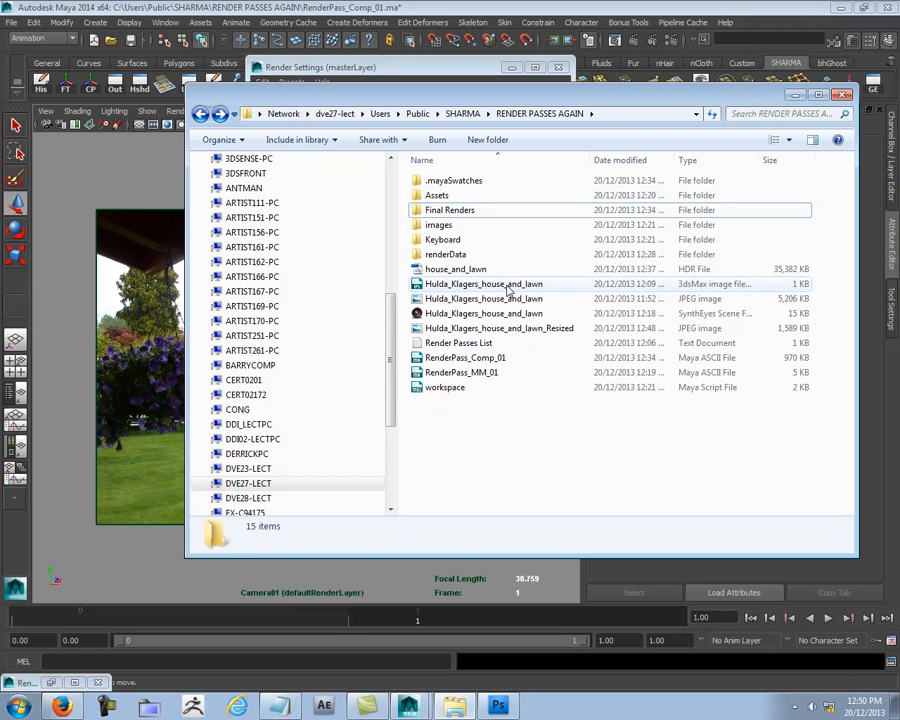
left_click(515, 330)
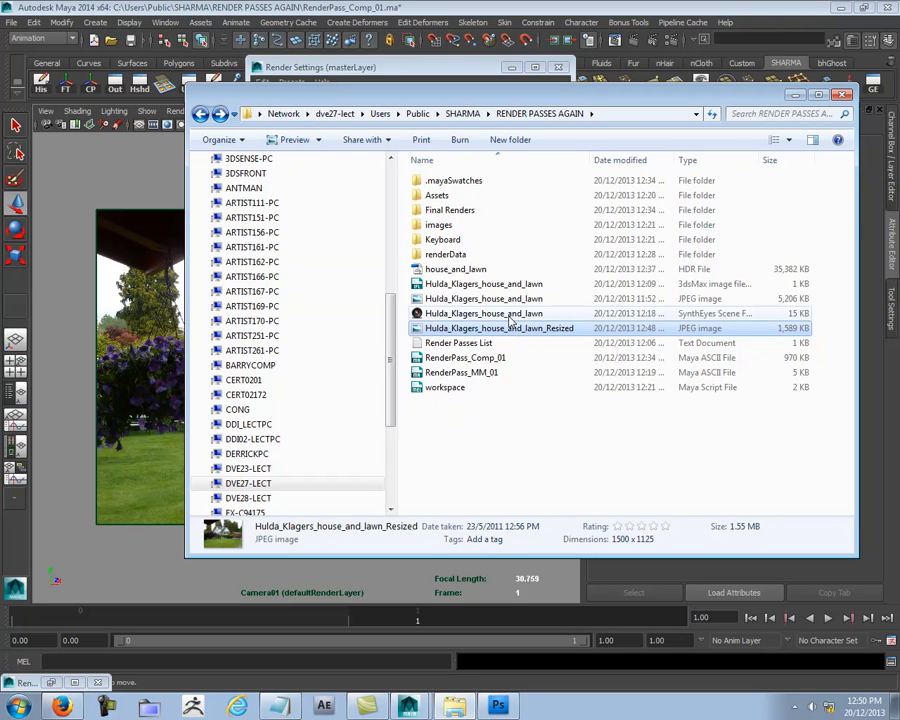
- Set the render image size to 1500 x 1125 pixels with the width/height ratio maintained and close the render settings
left_click(428, 69)
double_click(386, 376)
type("1500")
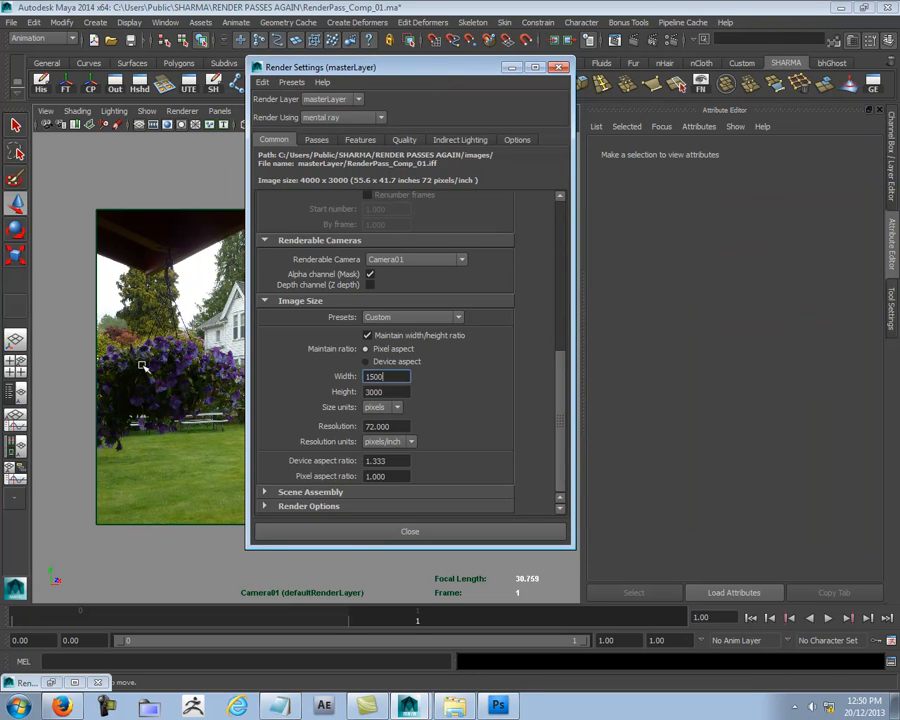
left_click(405, 392)
key("Return")
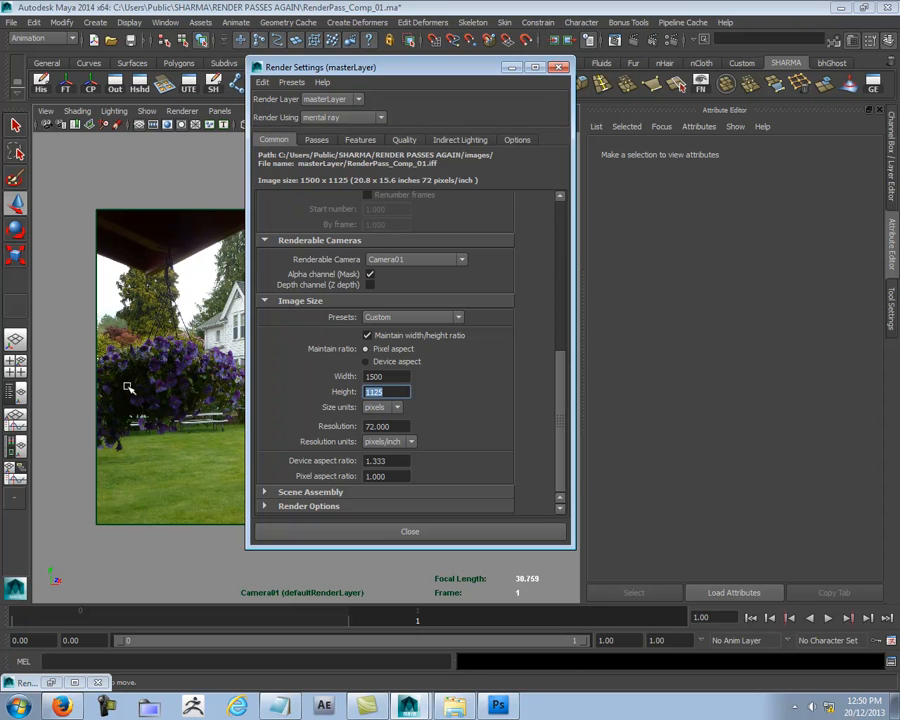
left_click(561, 67)
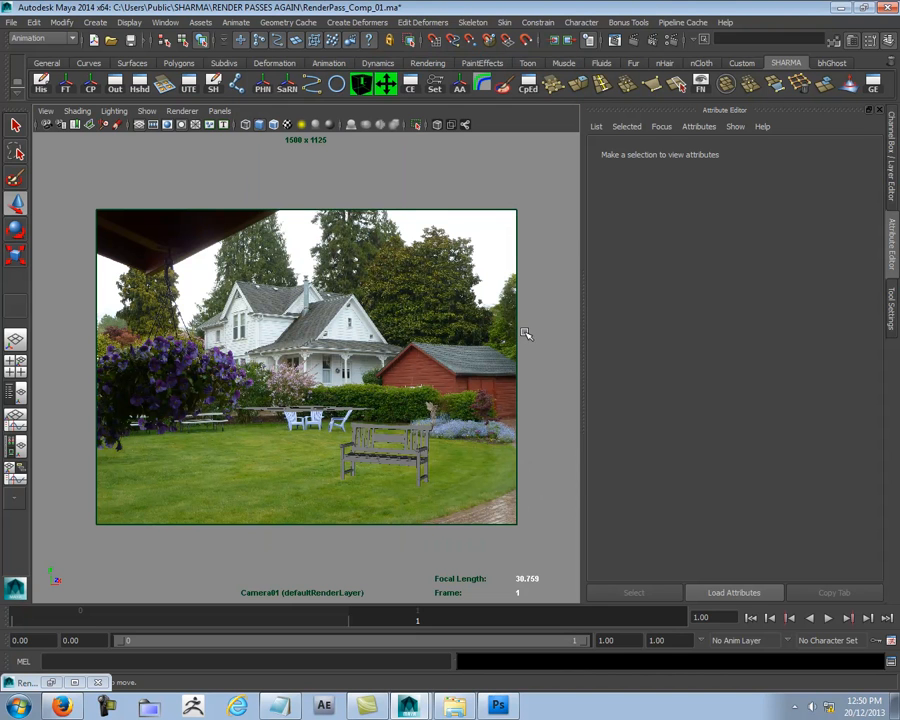
- Take a fresh snapshot of the Camera01 view in the Render View and render a region around the bench's armrest end
key("ctrl+a")
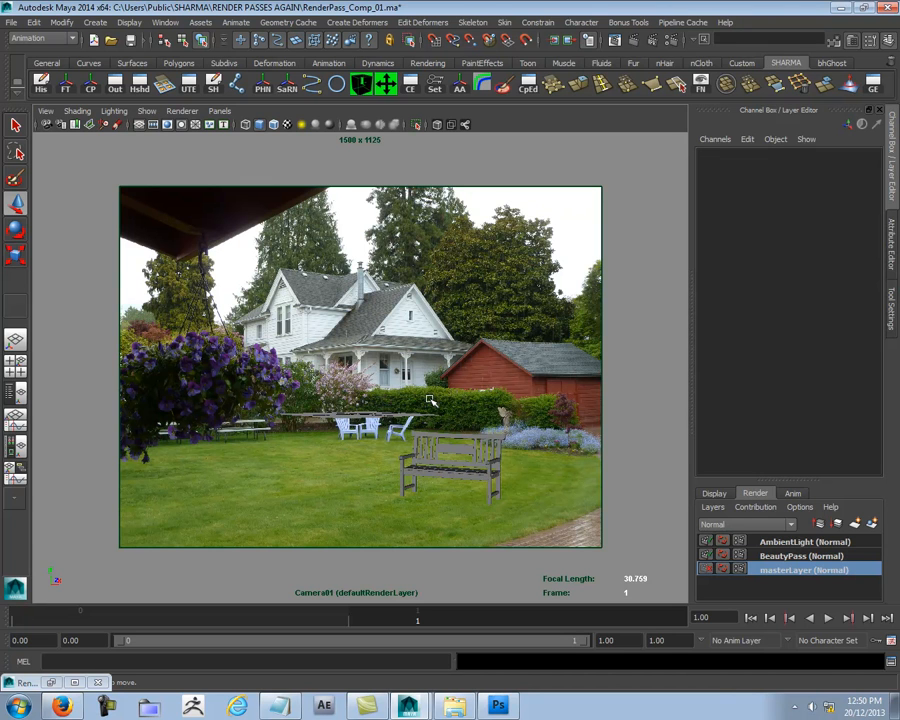
left_click(614, 41)
left_click_drag(487, 535, 576, 627)
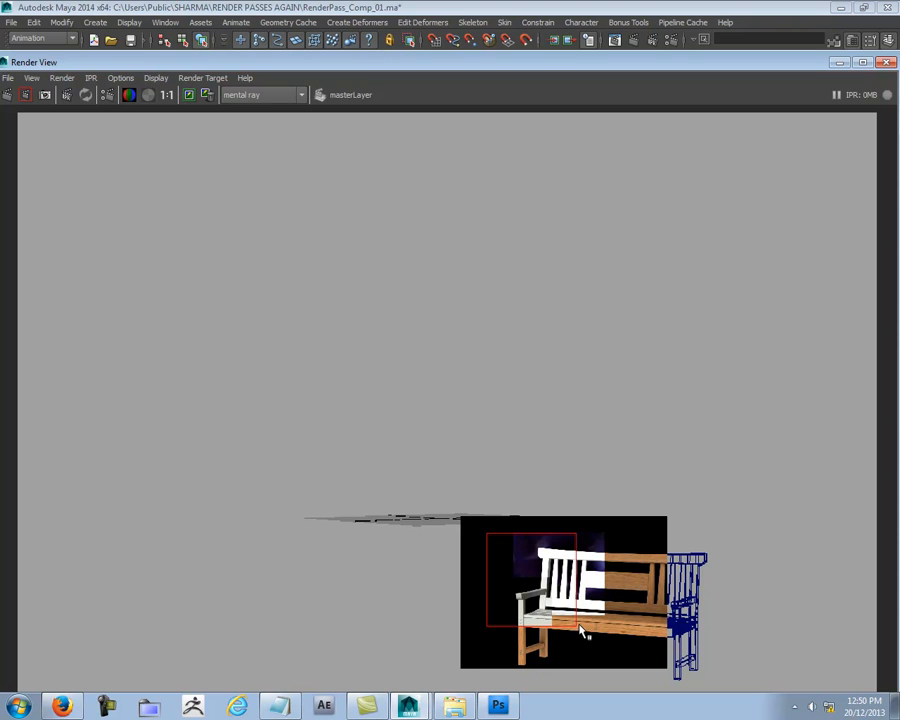
left_click(398, 205)
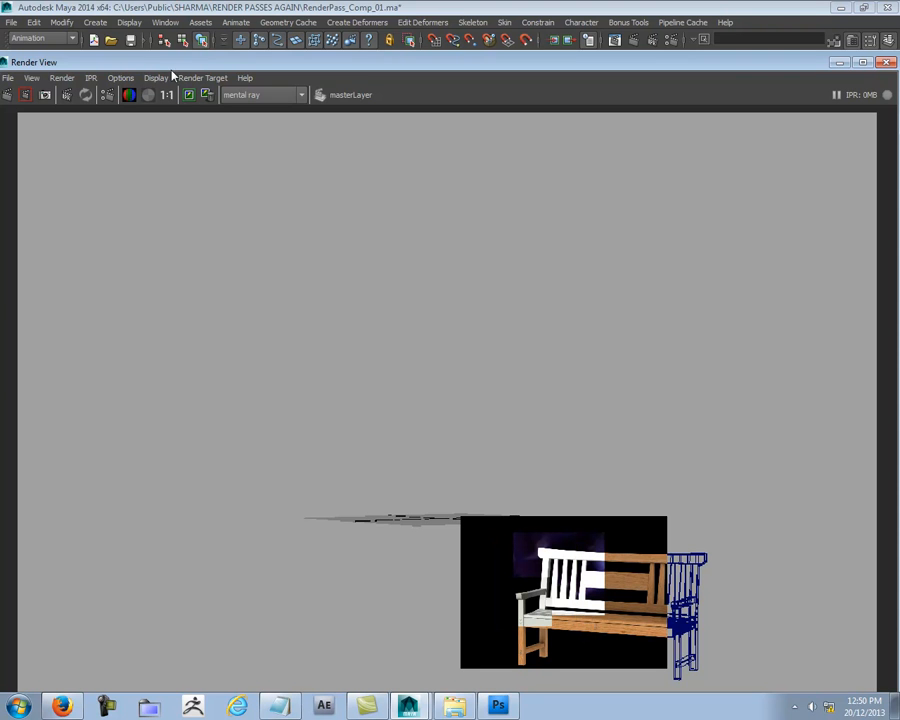
left_click(45, 94)
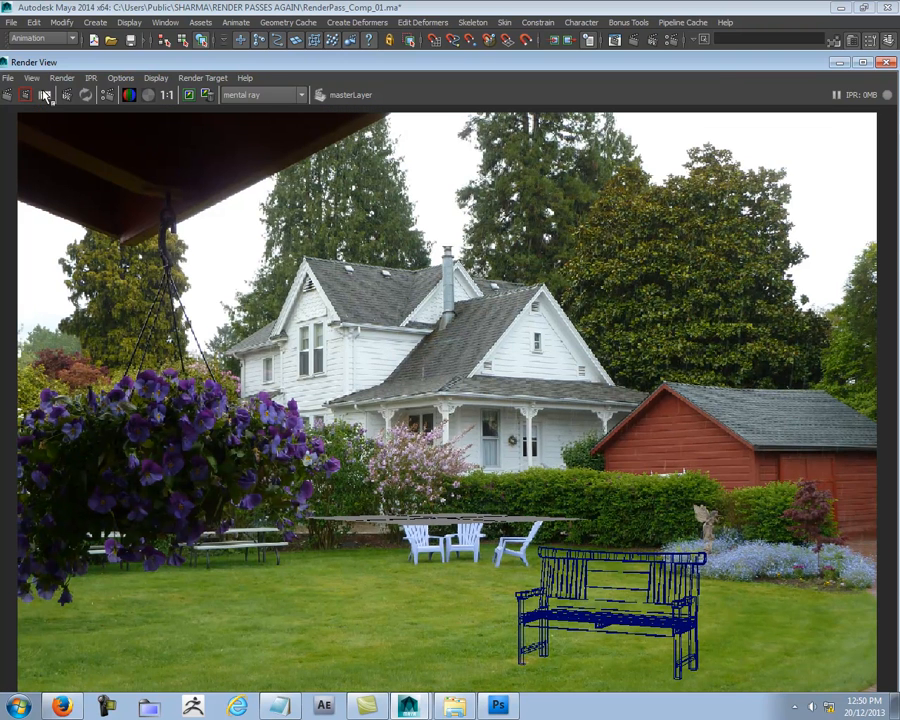
left_click_drag(492, 551, 566, 634)
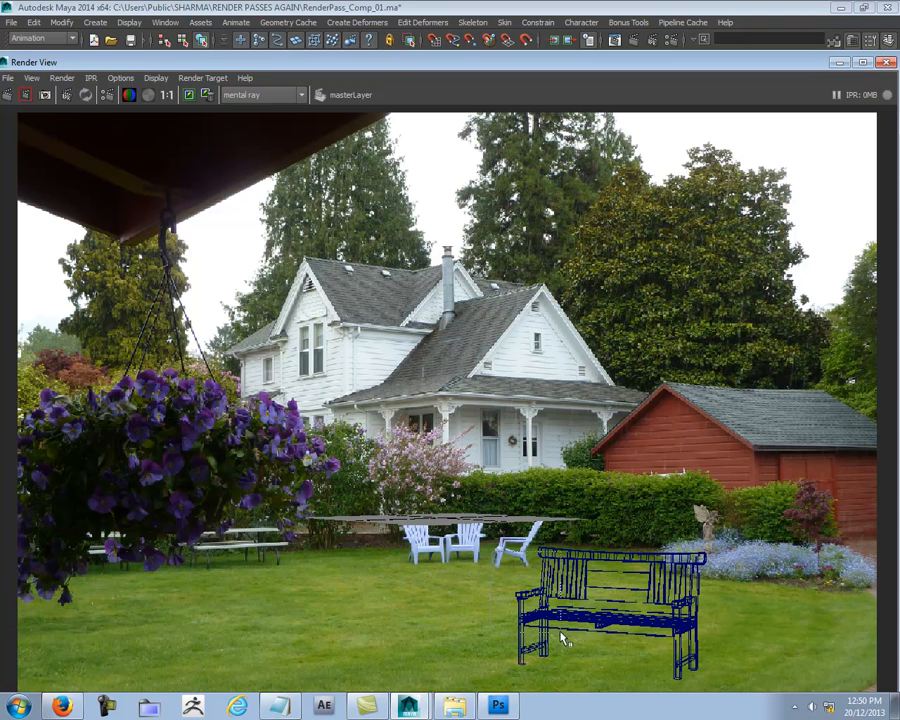
left_click(26, 95)
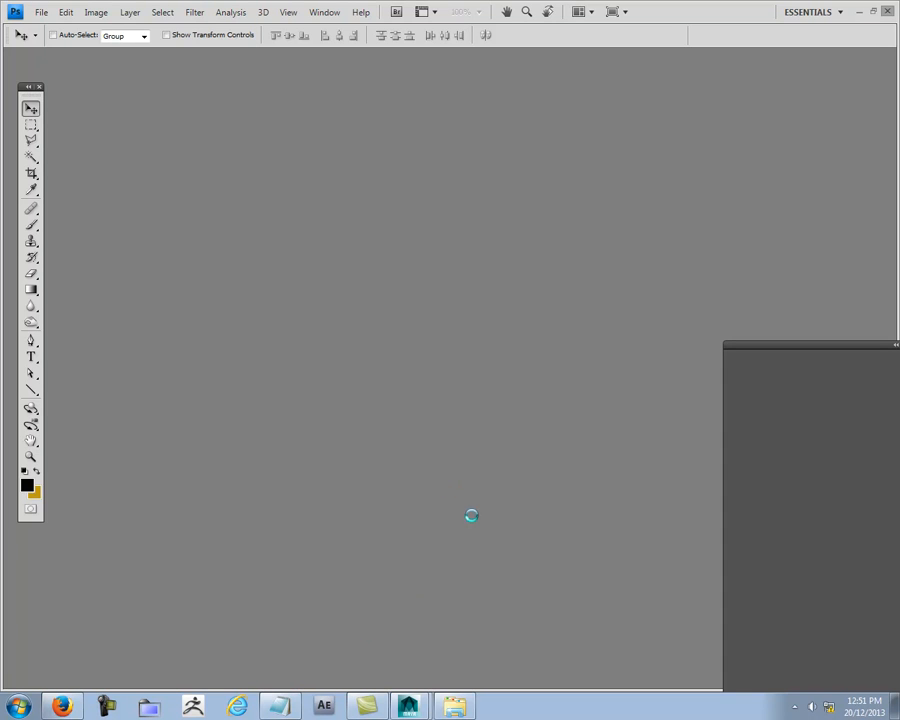
- Switch from Photoshop back to Maya and check the running applications in Windows Task Manager
mouse_move(408, 706)
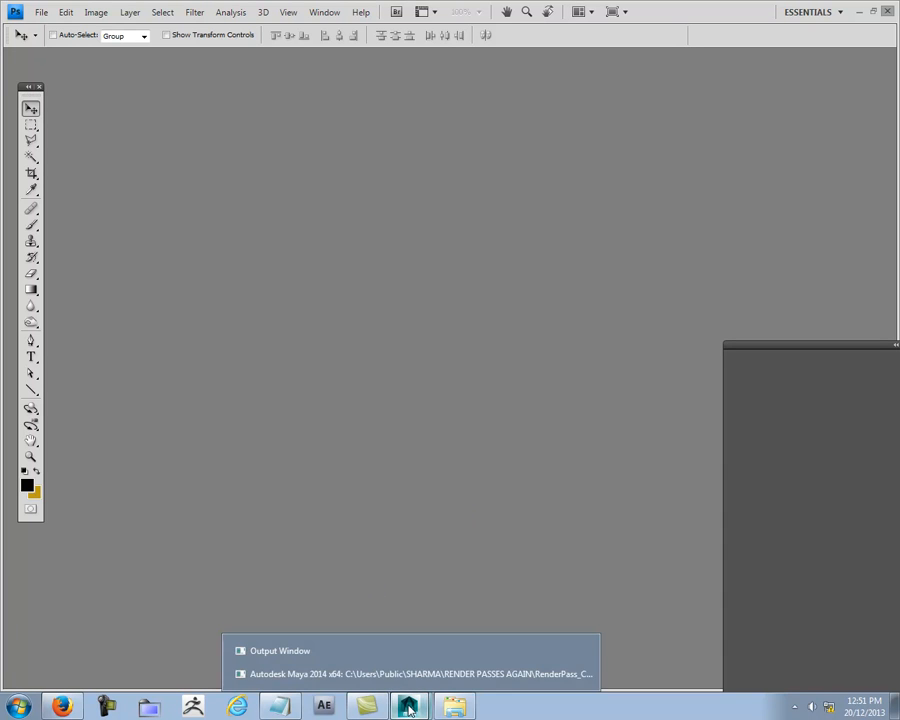
left_click(430, 677)
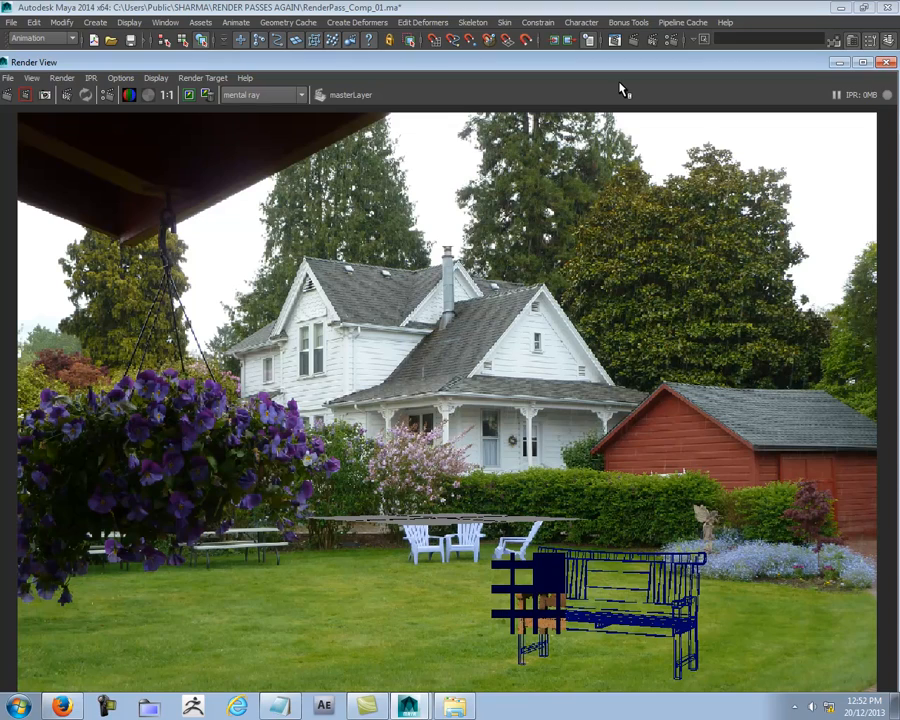
key("ctrl+alt+Delete")
left_click(437, 447)
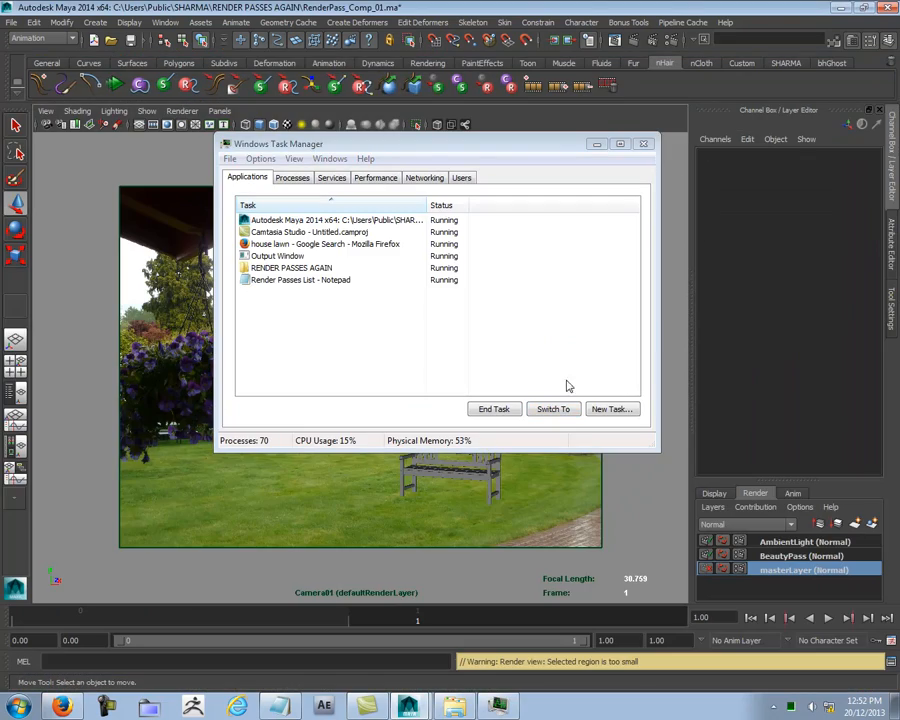
left_click(644, 144)
- Save the scene as RenderPass_Comp_02.ma in the RENDER PASSES AGAIN folder
left_click(9, 22)
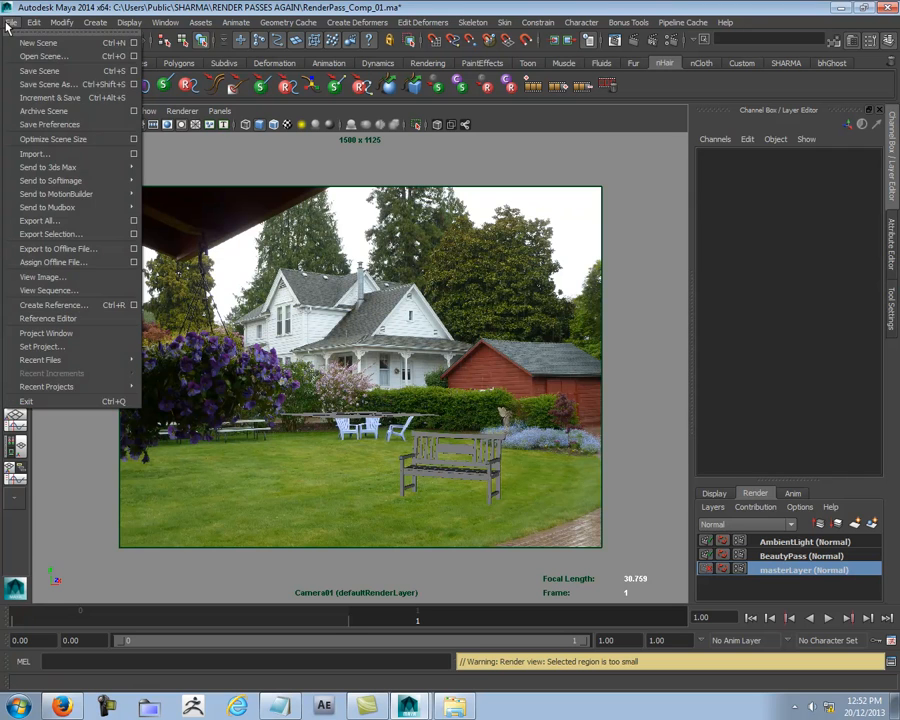
left_click(48, 84)
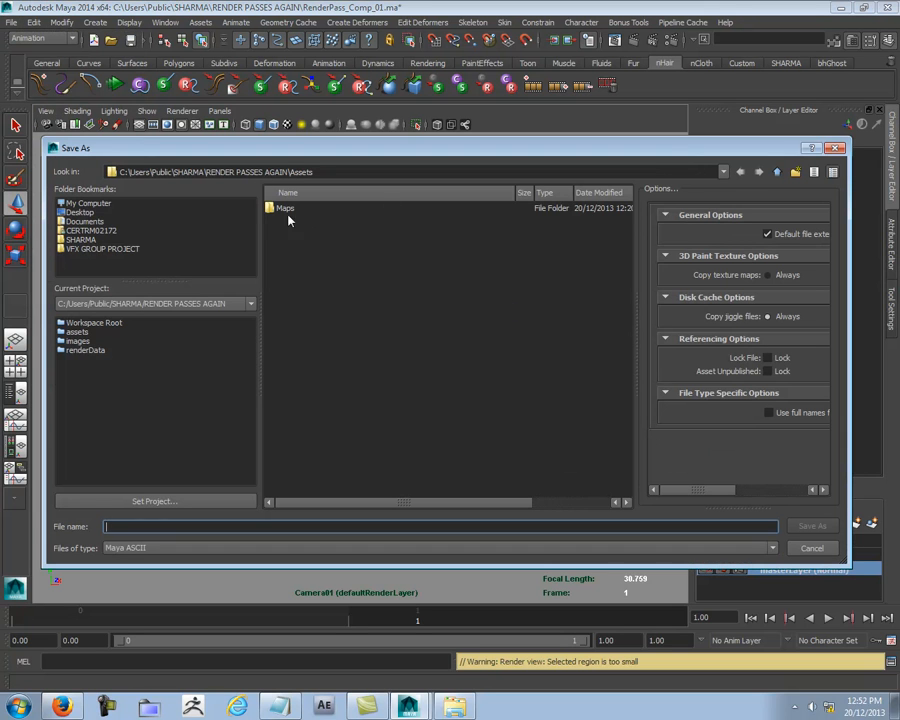
left_click(777, 171)
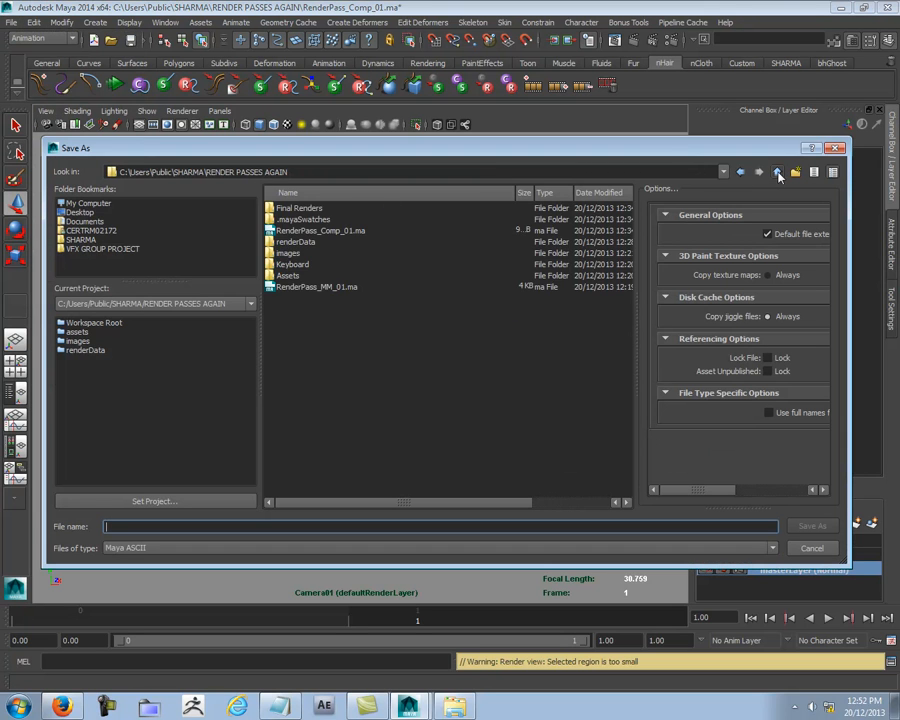
left_click(337, 231)
left_click(185, 529)
left_click(181, 527)
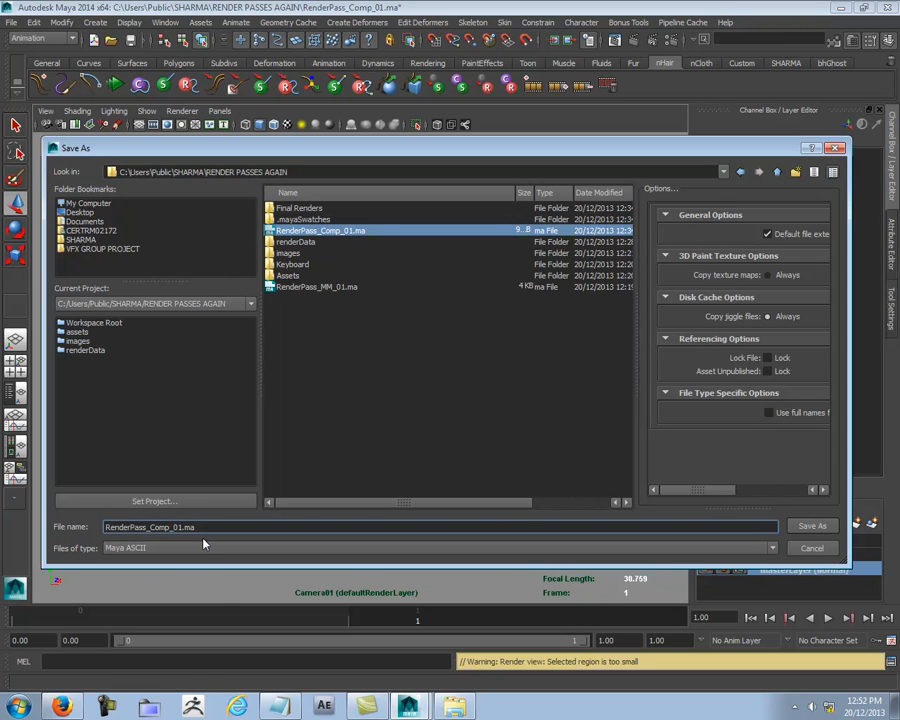
key("Delete")
type("2")
key("Return")
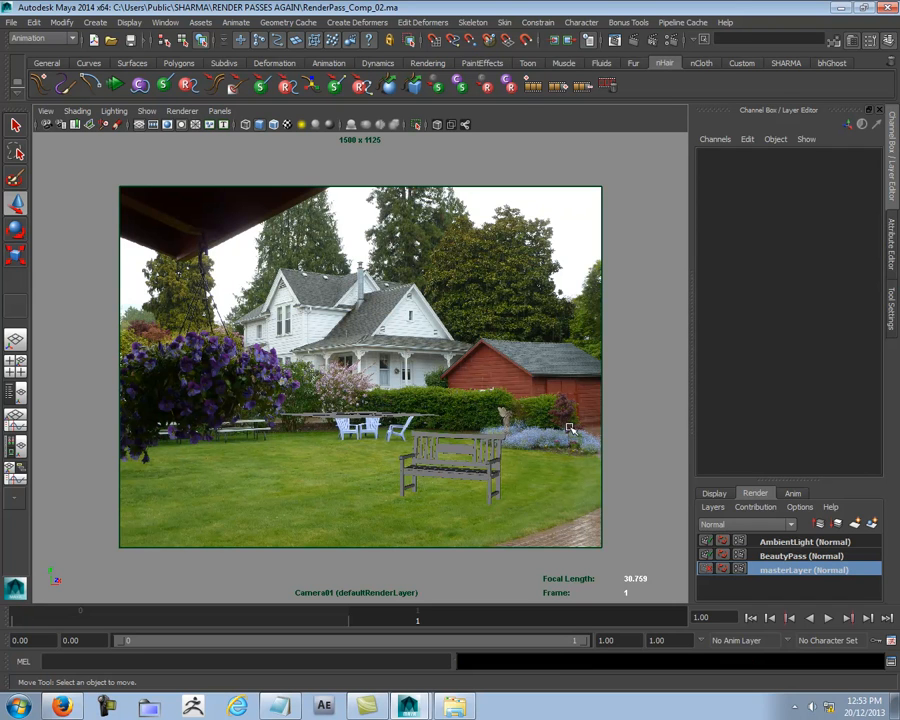
- Create an empty render layer named Spec
left_click(819, 523)
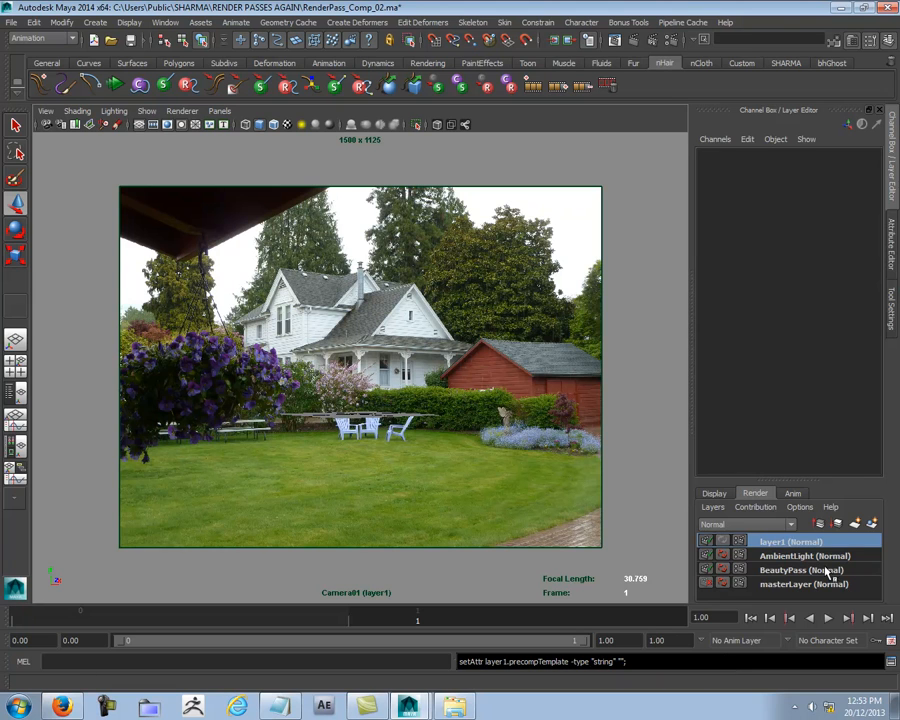
double_click(800, 542)
type("Spec")
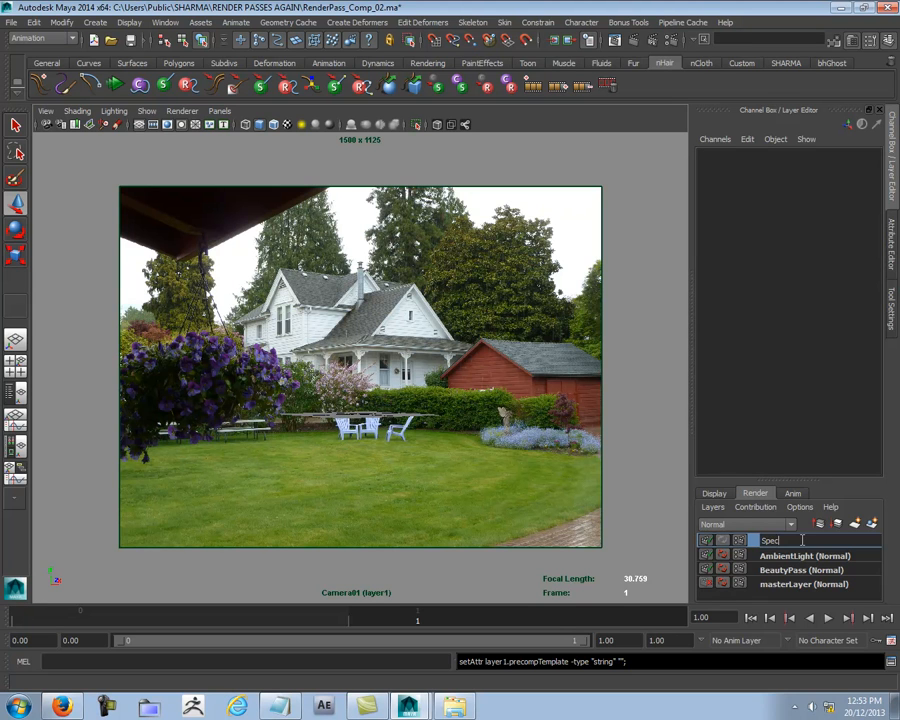
key("Return")
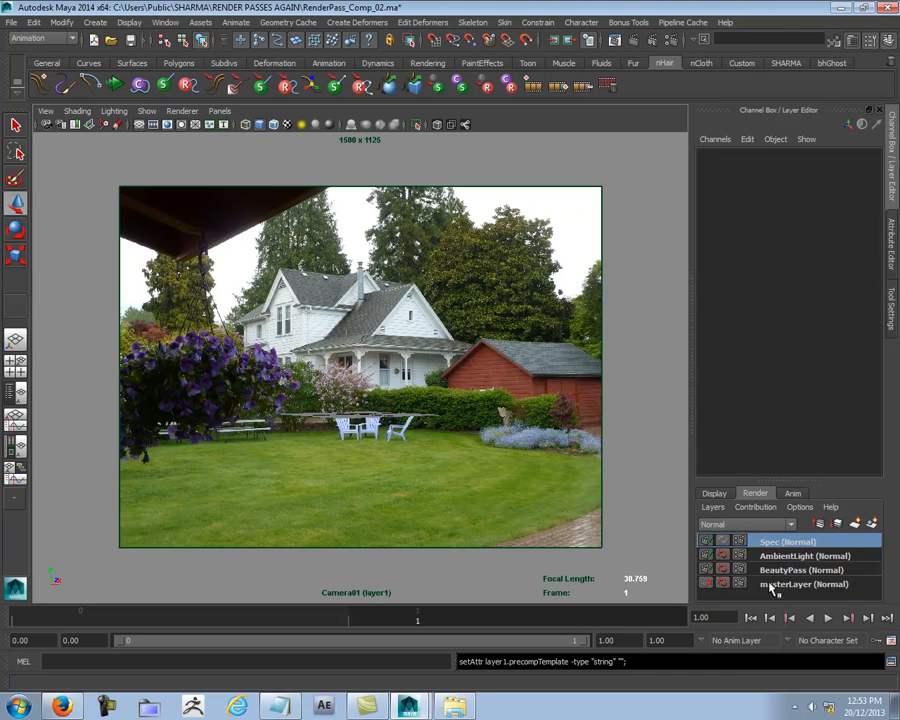
- Create another empty render layer and name it Ref
left_click(855, 523)
left_click(803, 540)
double_click(805, 540)
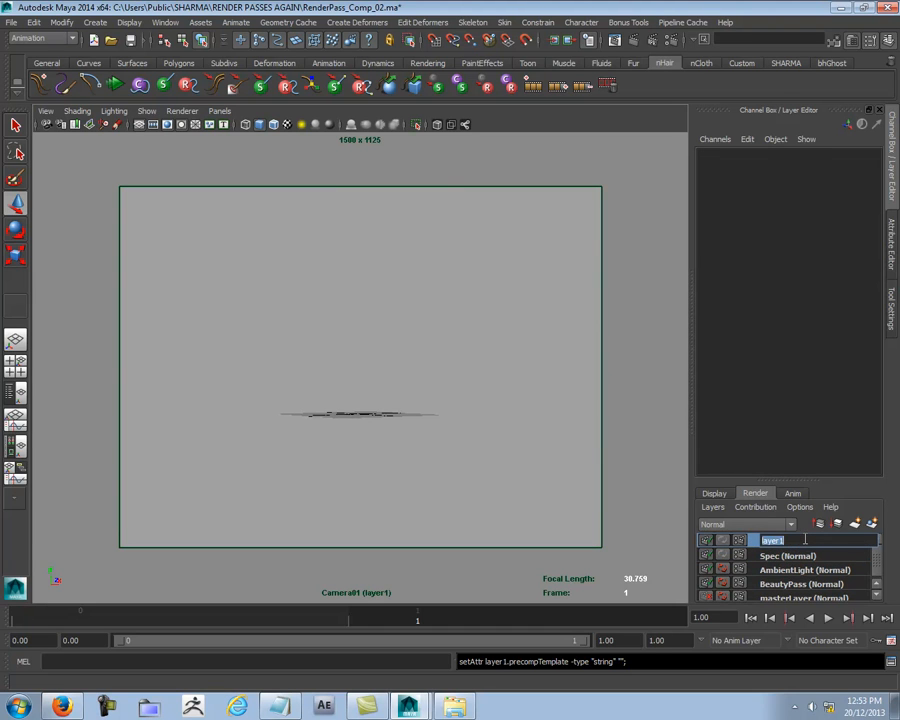
type("Ref")
key("Return")
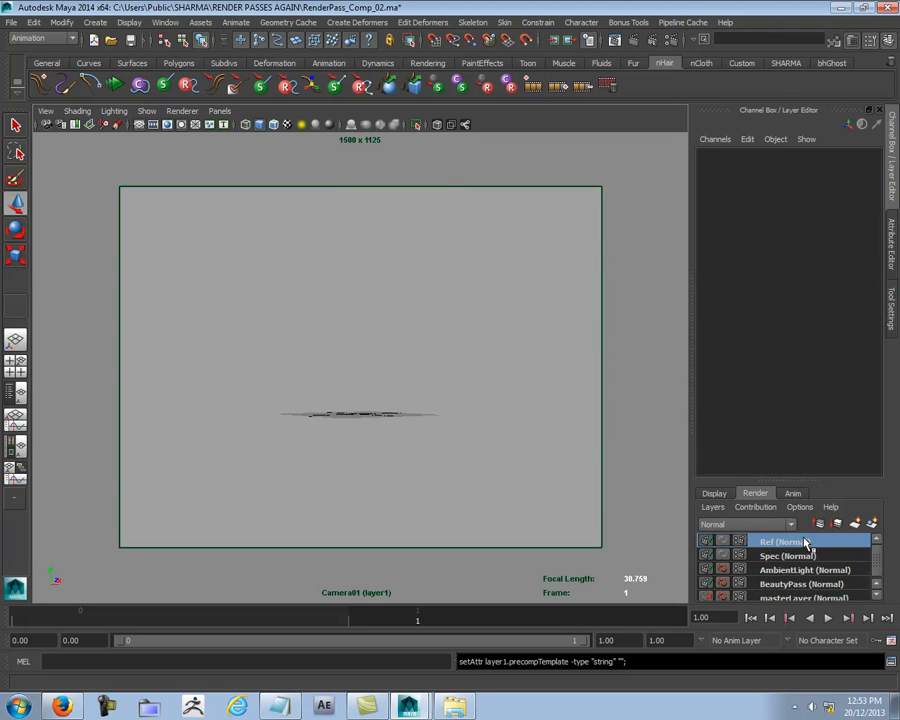
- Enlarge the render layer list, add the wooden bench from masterLayer to the Spec render layer, and clear the selection
left_click(790, 556)
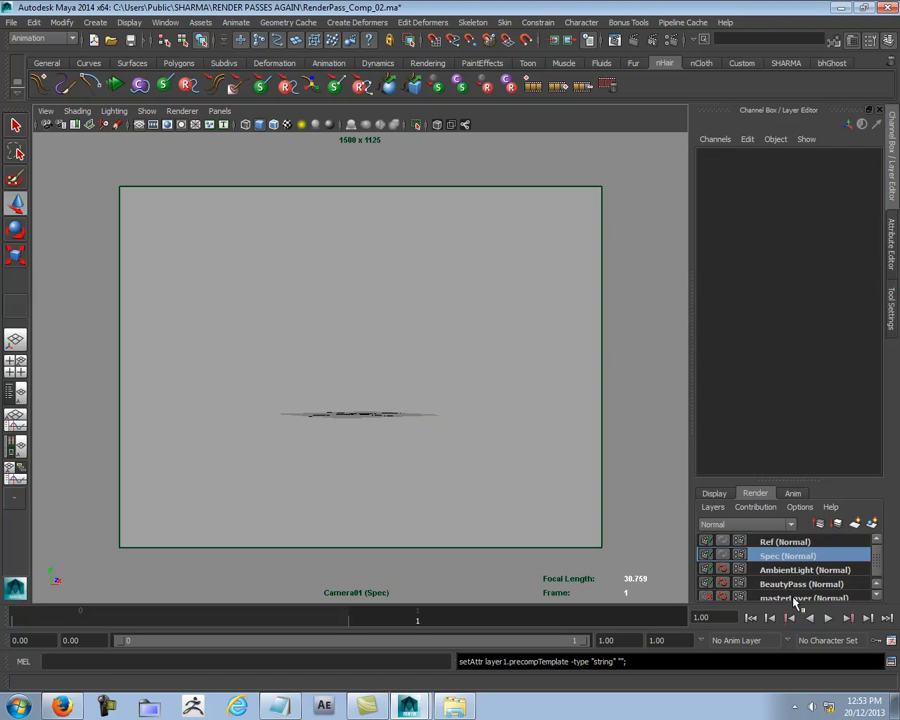
left_click_drag(800, 481, 795, 450)
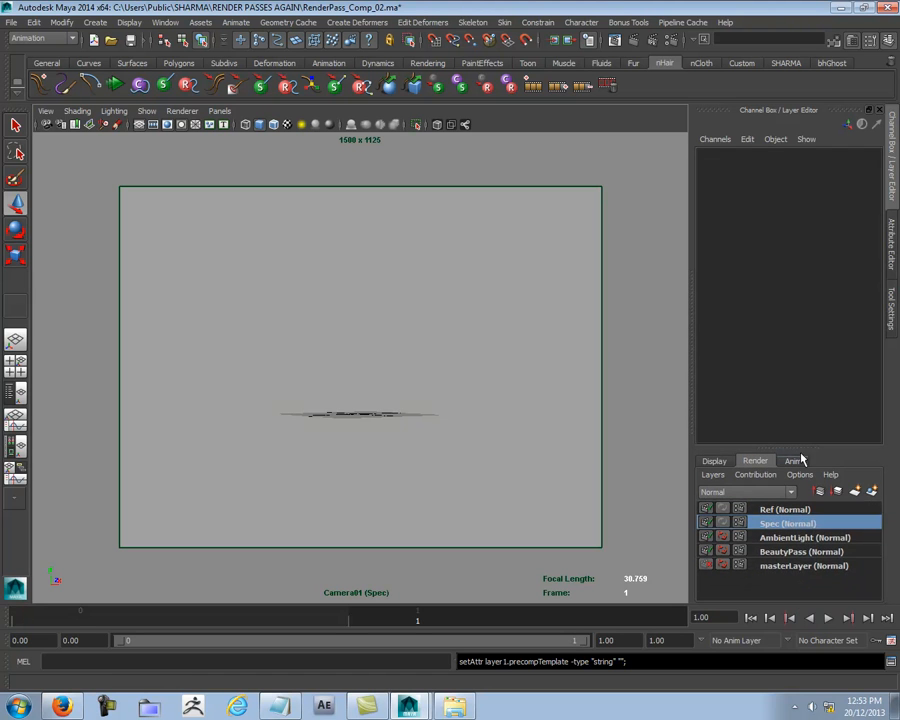
left_click(787, 566)
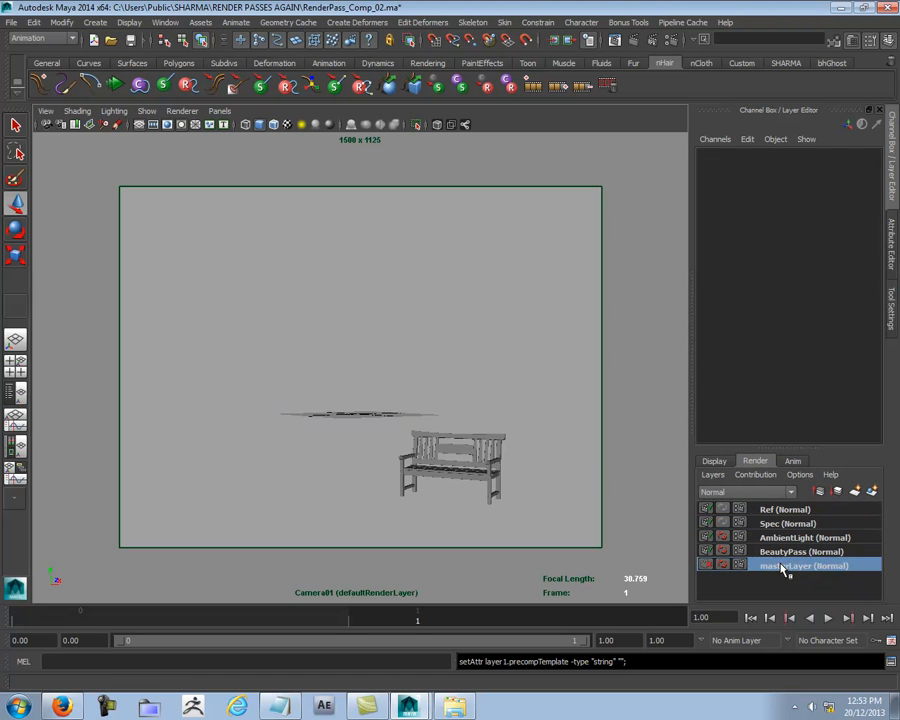
left_click(475, 484)
left_click(783, 524)
right_click(782, 530)
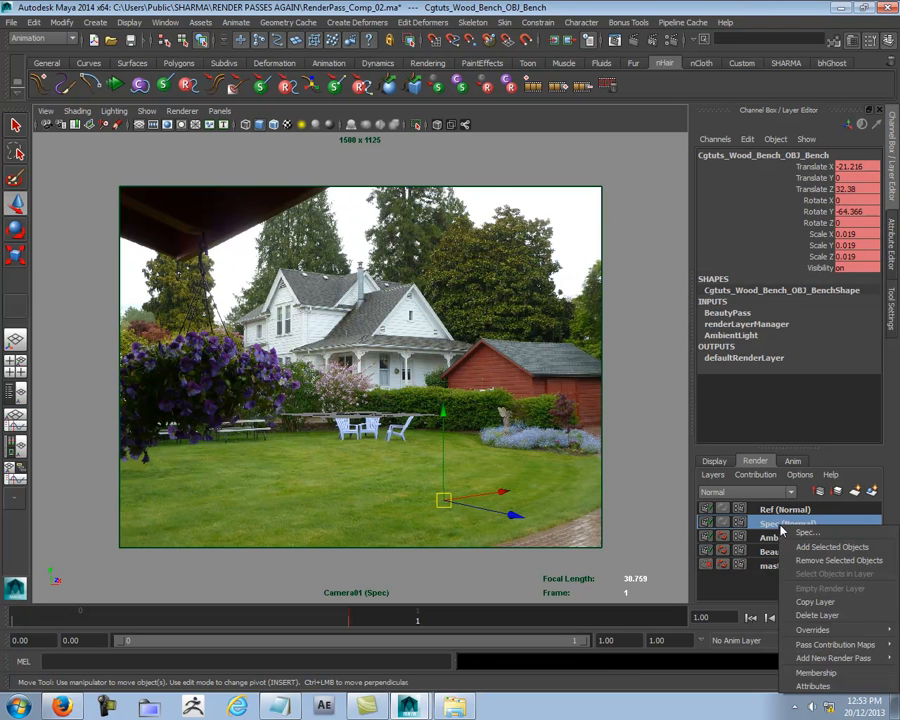
left_click(832, 547)
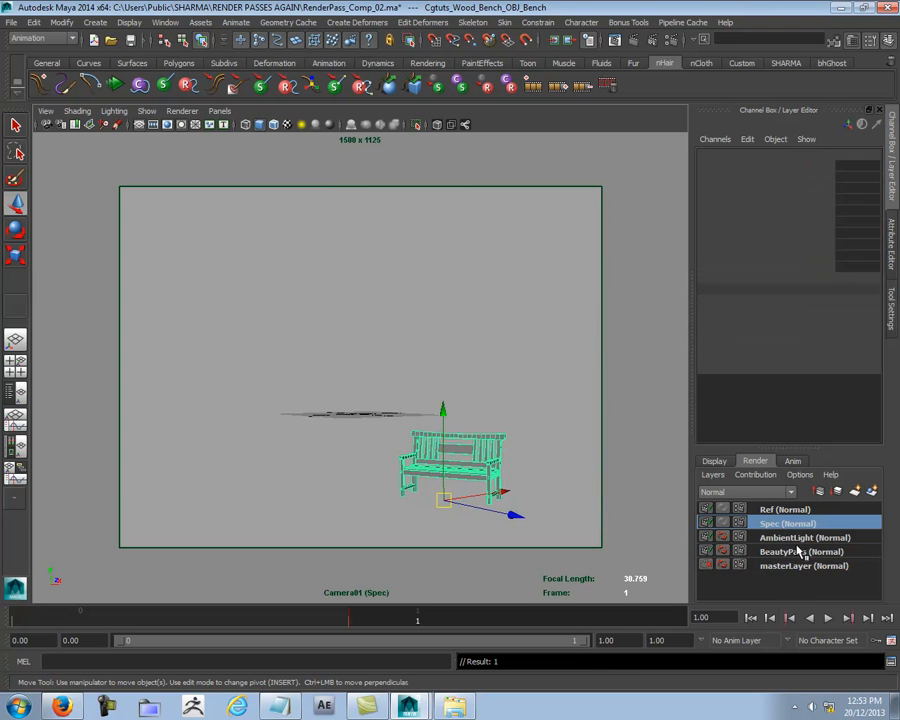
left_click(536, 395)
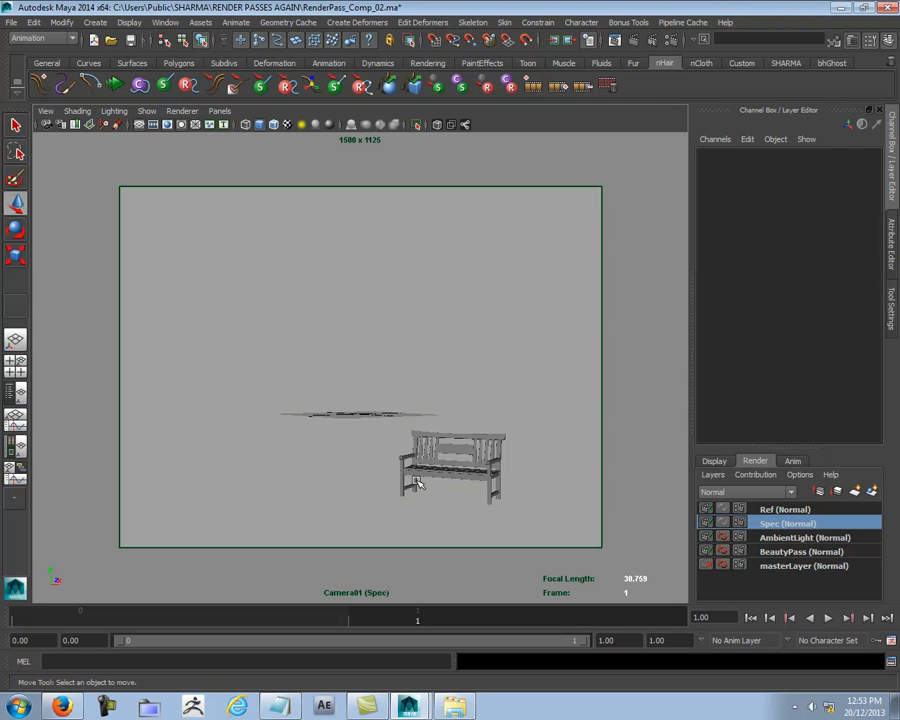
- Frame the bench in the perspective view and examine its shape from the front and above
key("space")
left_click_drag(516, 390, 516, 245)
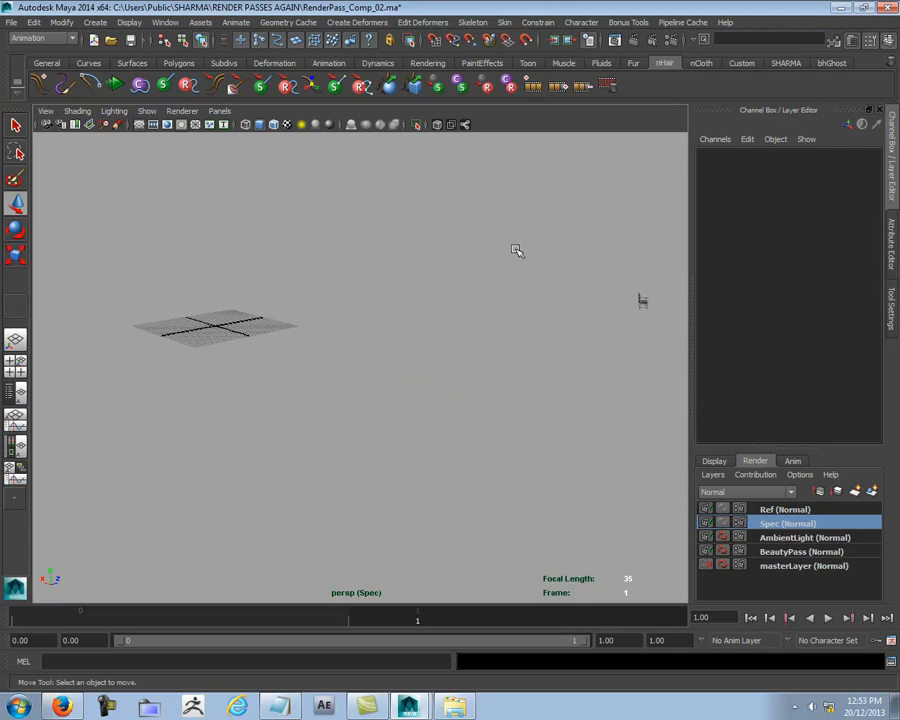
right_click_drag(565, 389, 526, 358, "alt")
key("a")
key("f")
left_click_drag(526, 358, 360, 398, "alt")
right_click_drag(360, 398, 362, 412, "alt")
left_click_drag(362, 412, 440, 396, "alt")
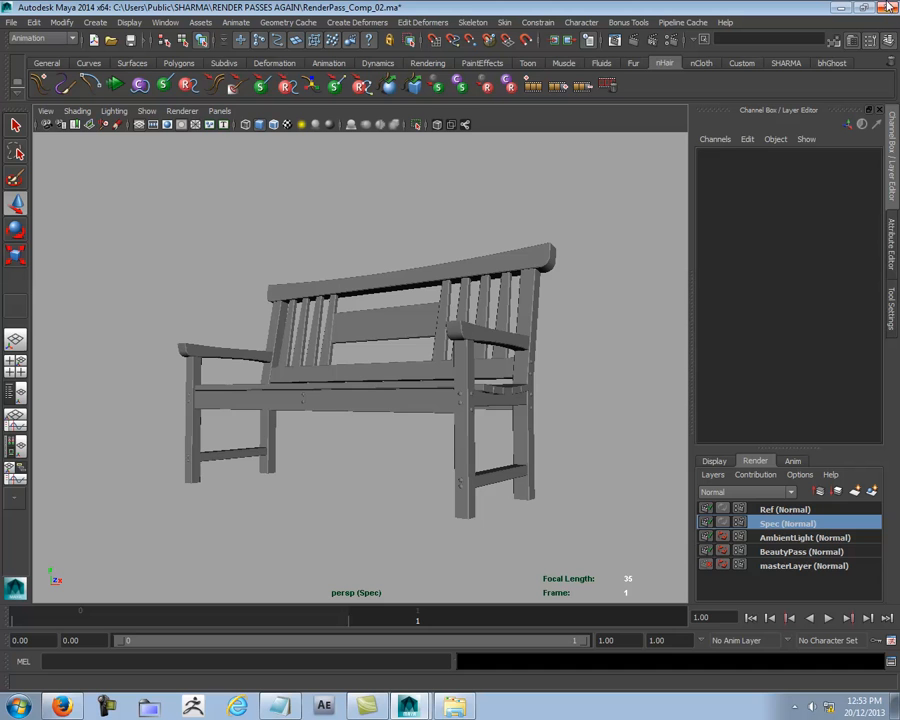
left_click(786, 63)
left_click_drag(538, 225, 568, 211, "alt")
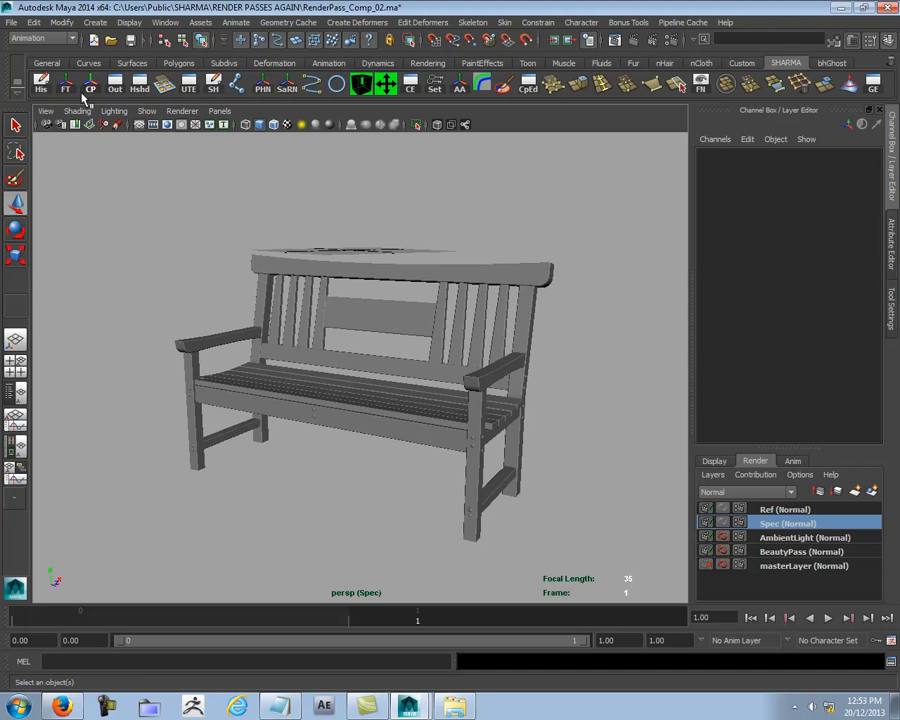
- Create a Blinn material in the Hypershade and rename it Spec_Wood
left_click(92, 85)
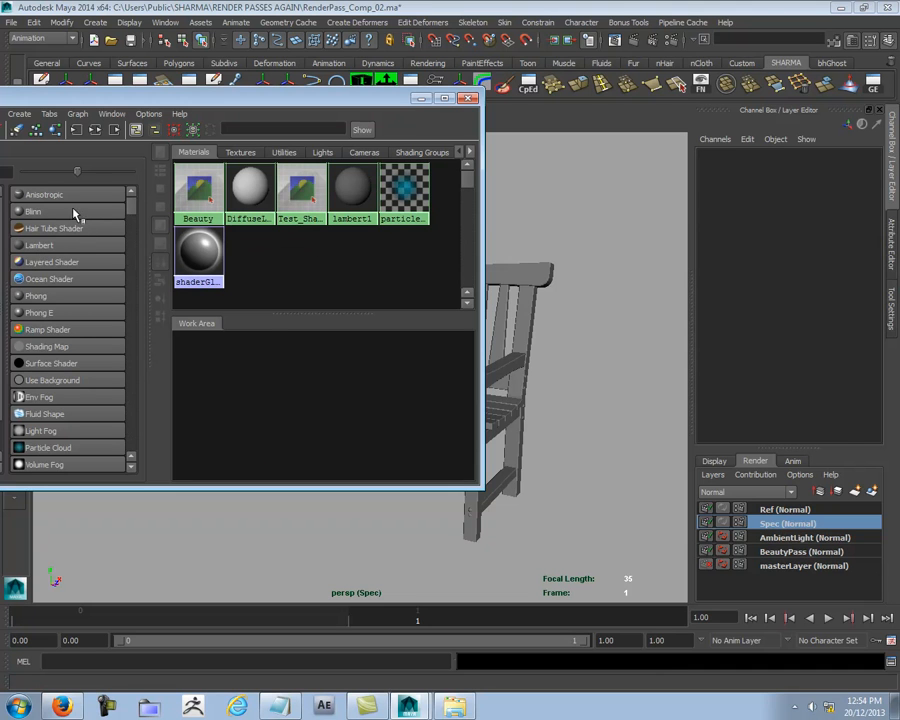
left_click(74, 213)
double_click(232, 372)
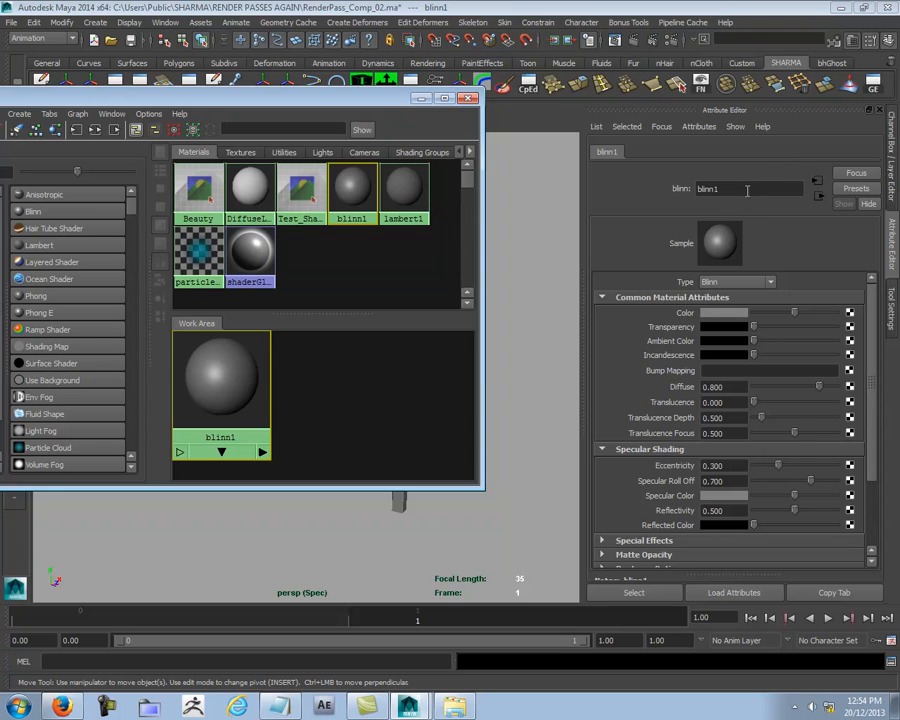
left_click(746, 190)
type("Spec")
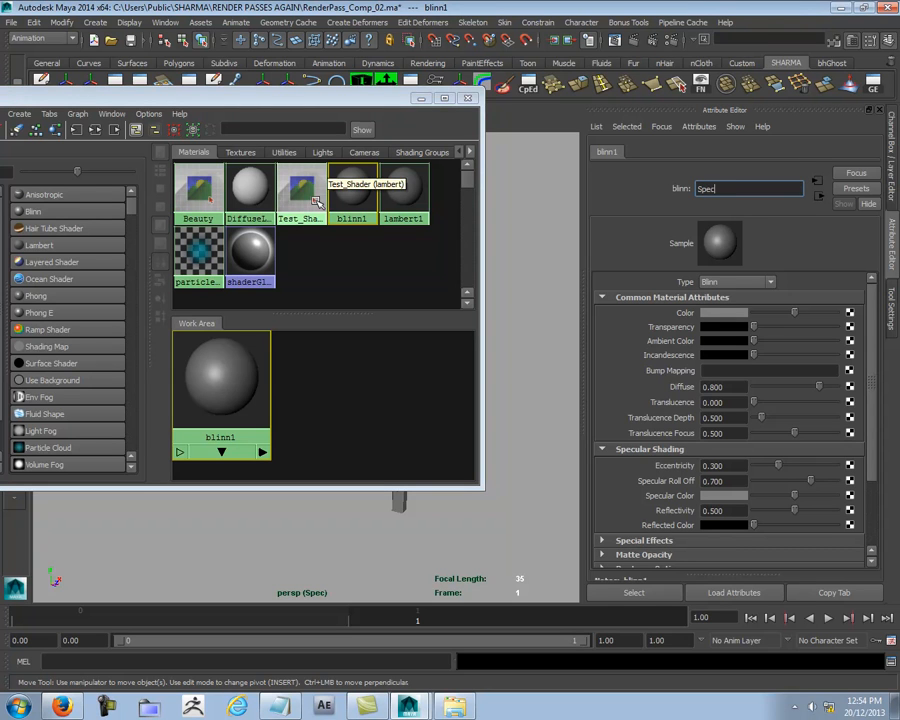
type("_Wood")
key("Return")
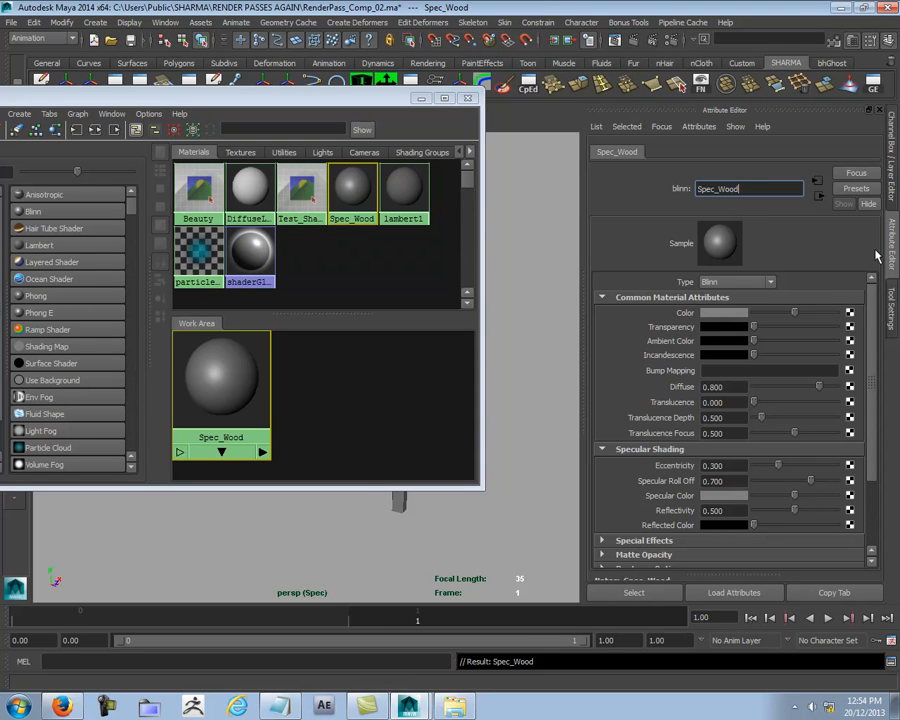
- Set the Spec_Wood material's color to black, its eccentricity to 0.333 and its specular roll off to 0.342
left_click_drag(797, 320, 548, 315)
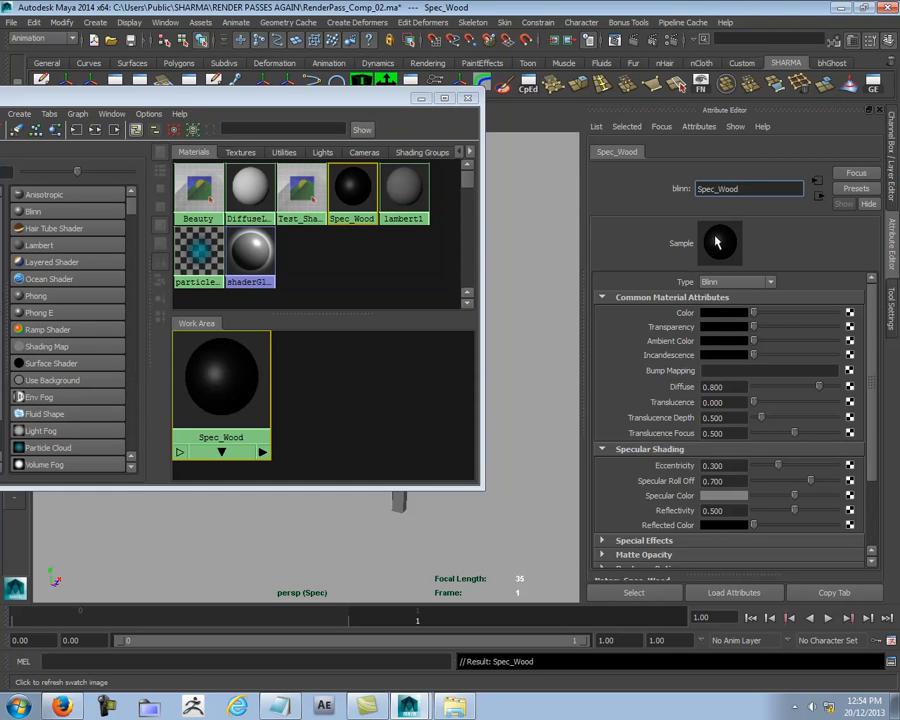
mouse_move(780, 466)
left_mouse_down()
mouse_move(763, 466)
mouse_move(786, 468)
mouse_move(790, 484)
mouse_move(769, 467)
mouse_move(771, 484)
mouse_move(781, 466)
mouse_move(781, 481)
left_mouse_up()
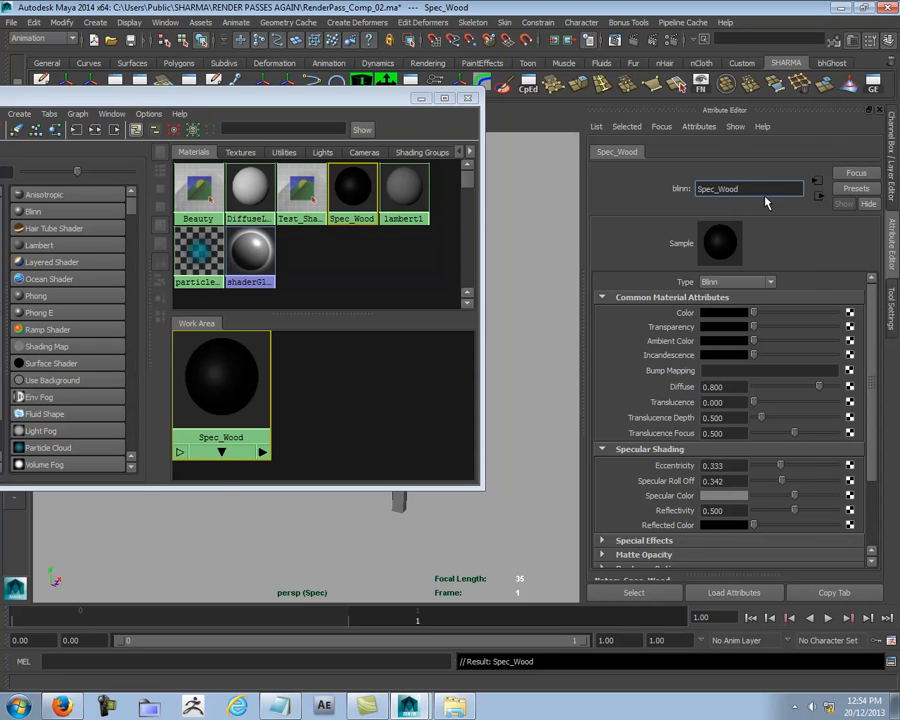
- Create a second Blinn material for the specular pass and rename it Spec_Nails
left_click(317, 437)
left_click(226, 366)
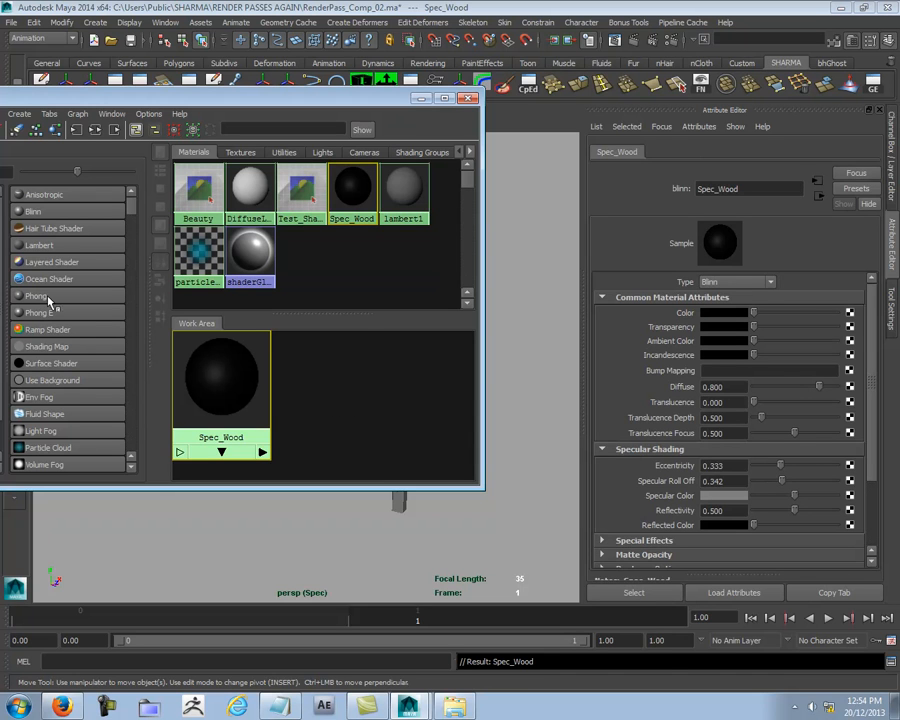
left_click(38, 211)
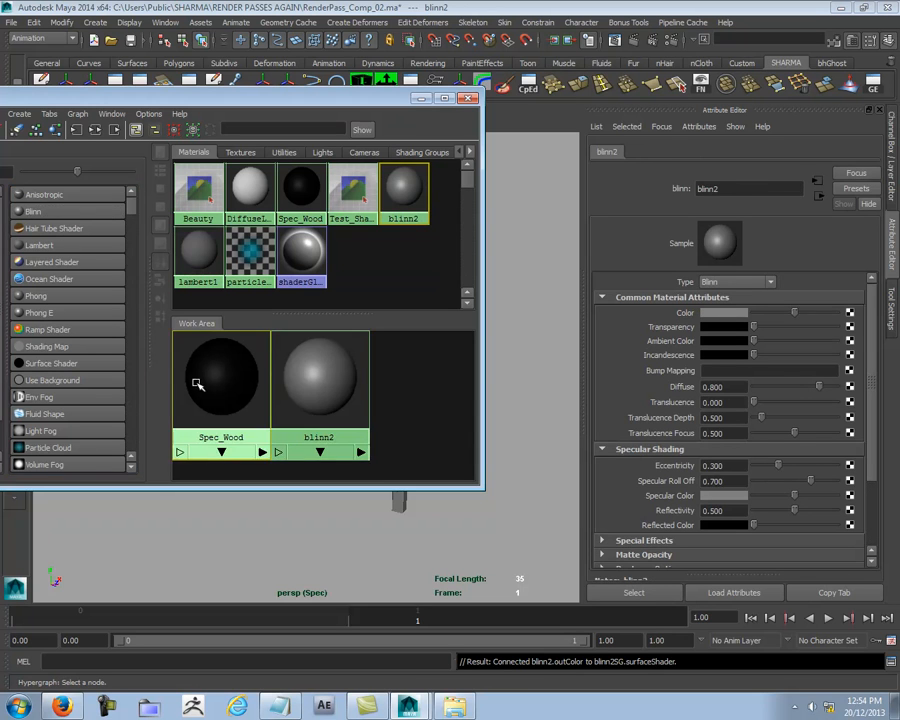
left_click(197, 385)
left_click_drag(755, 193, 645, 200)
left_click(316, 392)
type("Spec_Wood")
key("BackSpace")
key("BackSpace")
key("BackSpace")
key("BackSpace")
type("Nai")
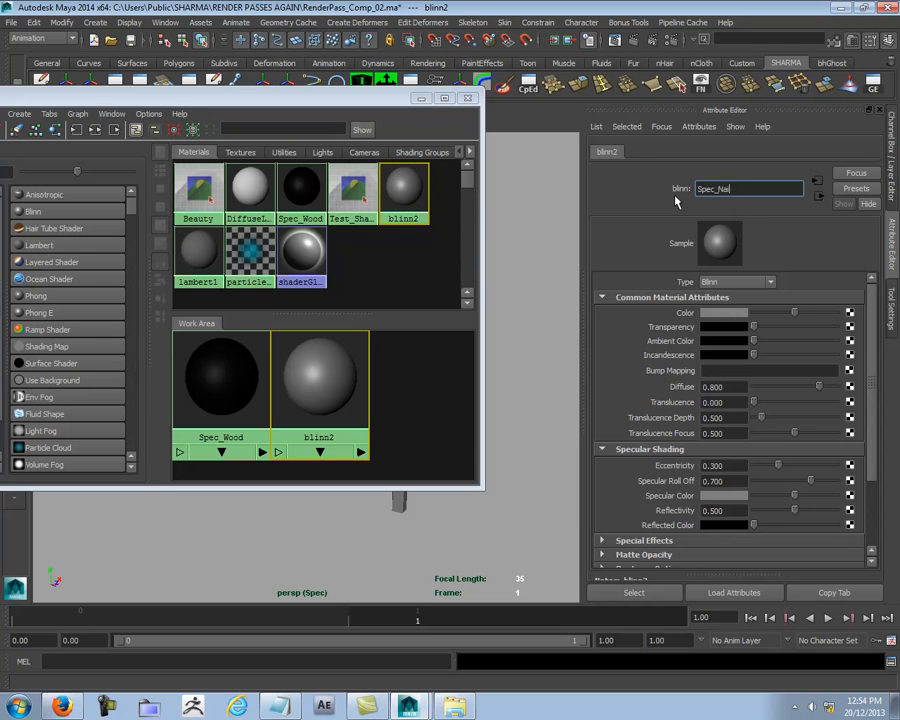
type("ls")
key("Return")
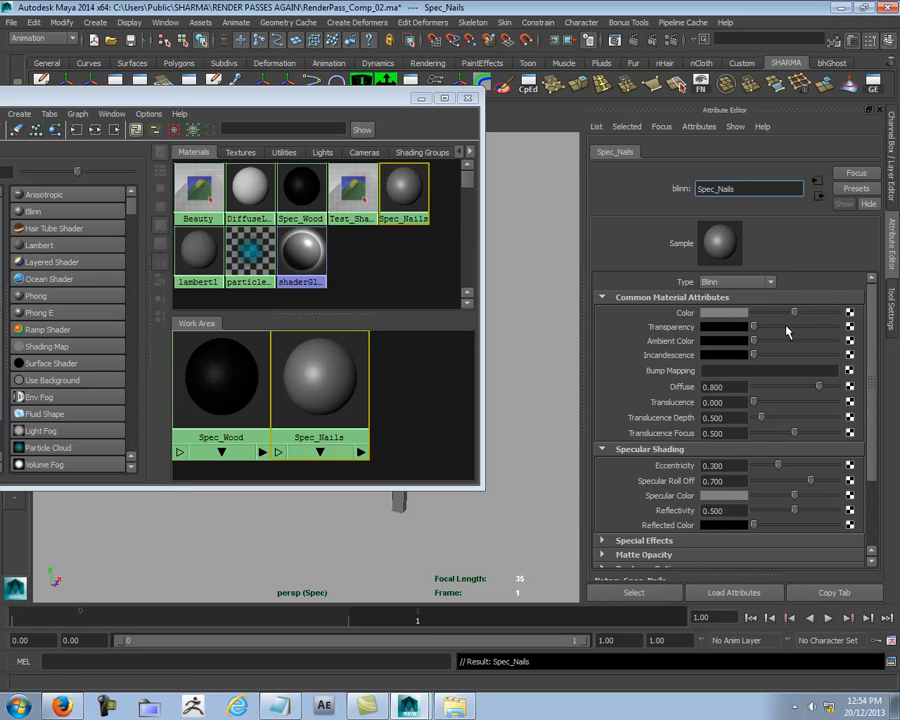
- Set the Spec_Nails material's color to black, its eccentricity to 0.197 and its specular roll off to 0.906
left_click_drag(795, 312, 522, 364)
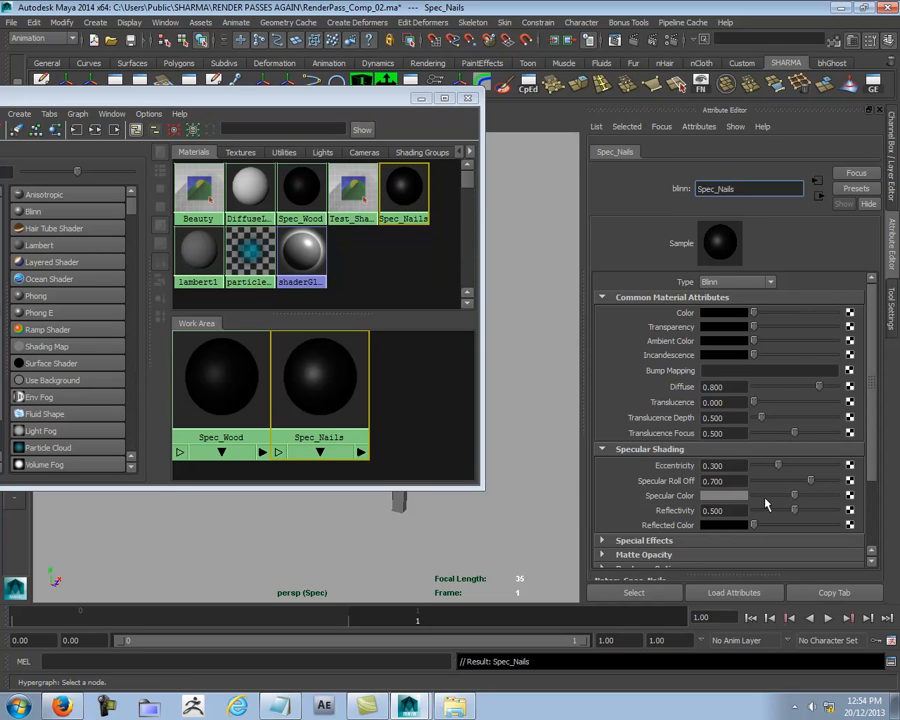
left_click_drag(778, 466, 829, 483)
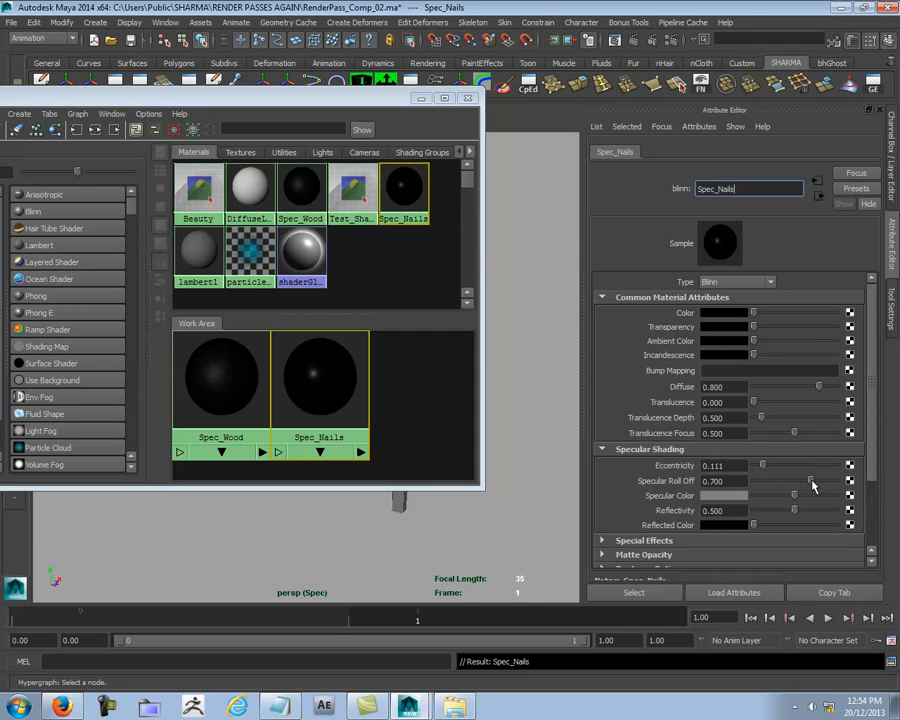
left_click_drag(764, 466, 770, 467)
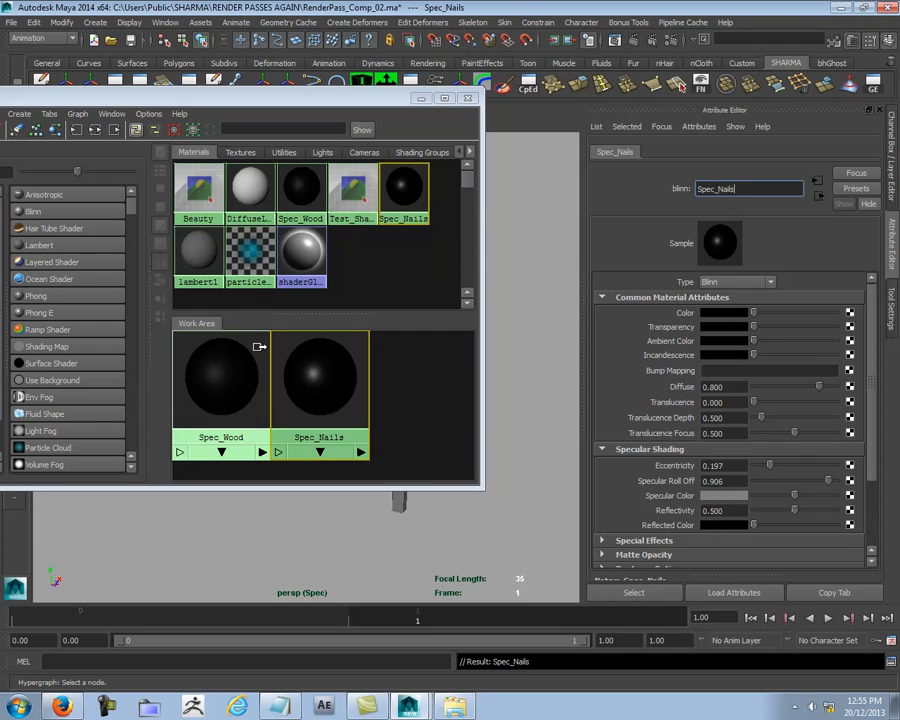
left_click(409, 390)
left_click(353, 380)
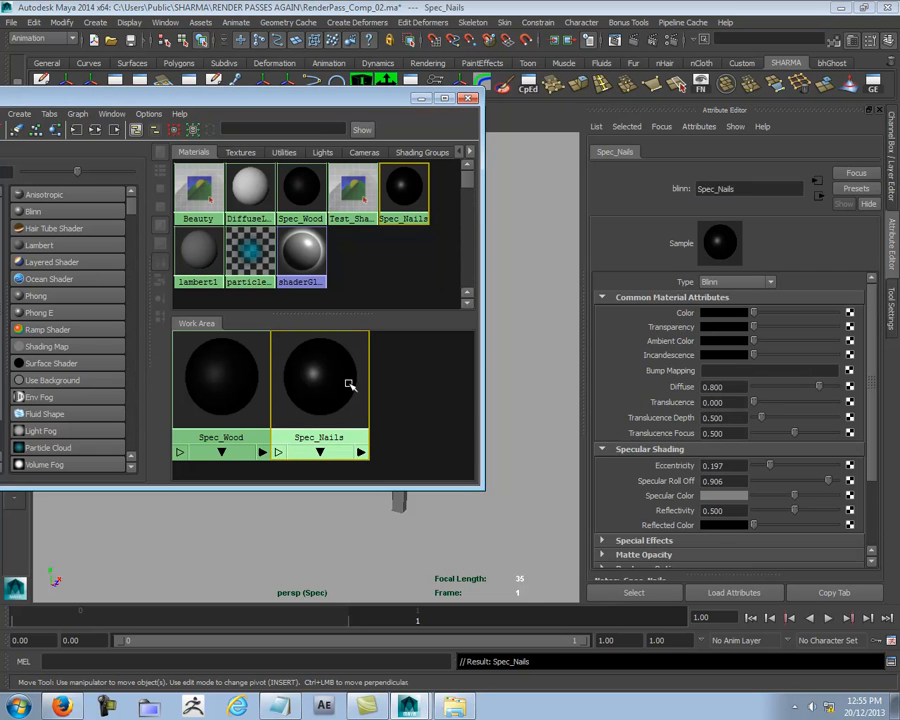
- Bring back the Channel Box with the render layers and select the wooden bench in the perspective view
key("ctrl+a")
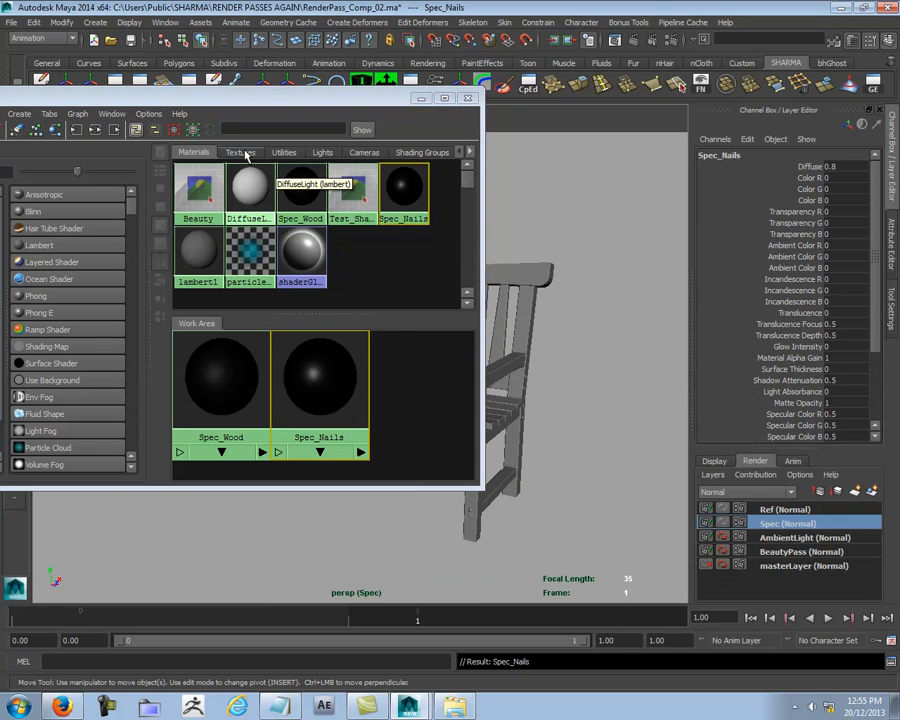
left_click_drag(270, 97, 175, 98)
middle_click_drag(575, 472, 668, 490, "alt")
left_click_drag(306, 98, 180, 116)
left_click_drag(566, 400, 354, 438, "alt")
right_click_drag(354, 438, 641, 440, "alt")
middle_click_drag(641, 440, 565, 368, "alt")
left_click(474, 430)
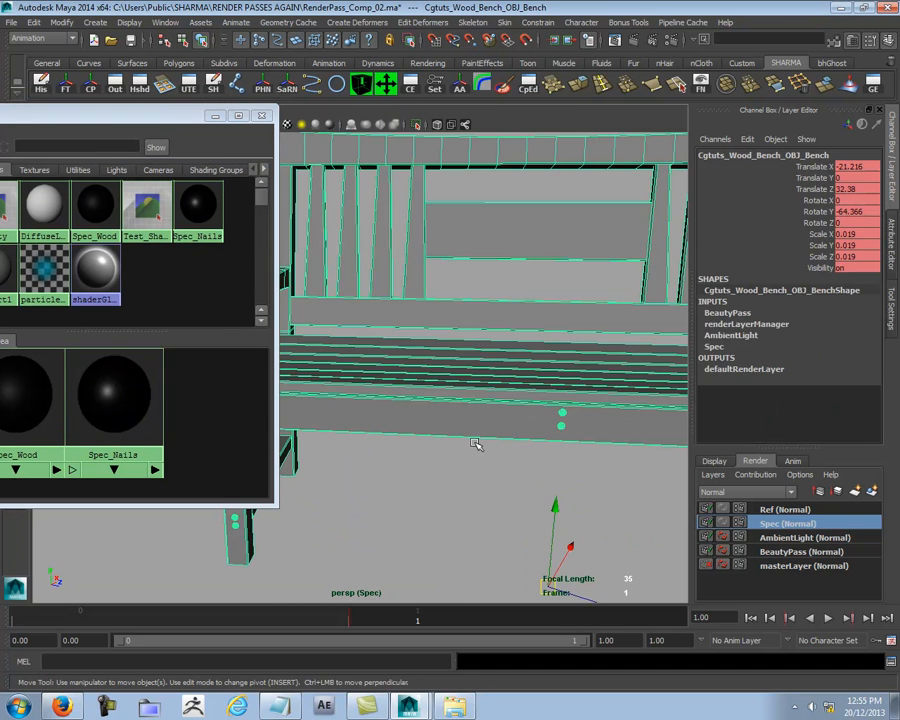
scroll(490, 377, "down", 4)
right_click_drag(425, 290, 427, 298)
left_click_drag(457, 377, 434, 364, "alt")
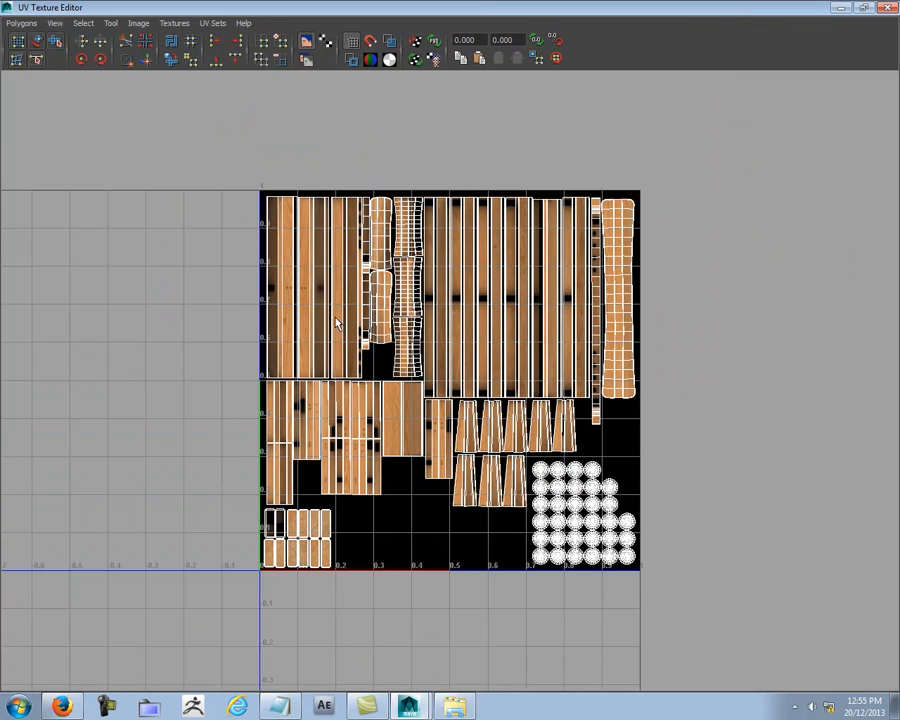
- Select all the bench's round nail faces through the UV Texture Editor and assign the Spec_Nails material to them
middle_click_drag(503, 493, 345, 386, "alt")
right_click_drag(247, 396, 742, 450, "alt")
middle_click_drag(276, 420, 341, 369, "alt")
right_click_drag(341, 369, 648, 368, "alt")
right_click_drag(481, 303, 481, 336)
left_click_drag(334, 236, 688, 647)
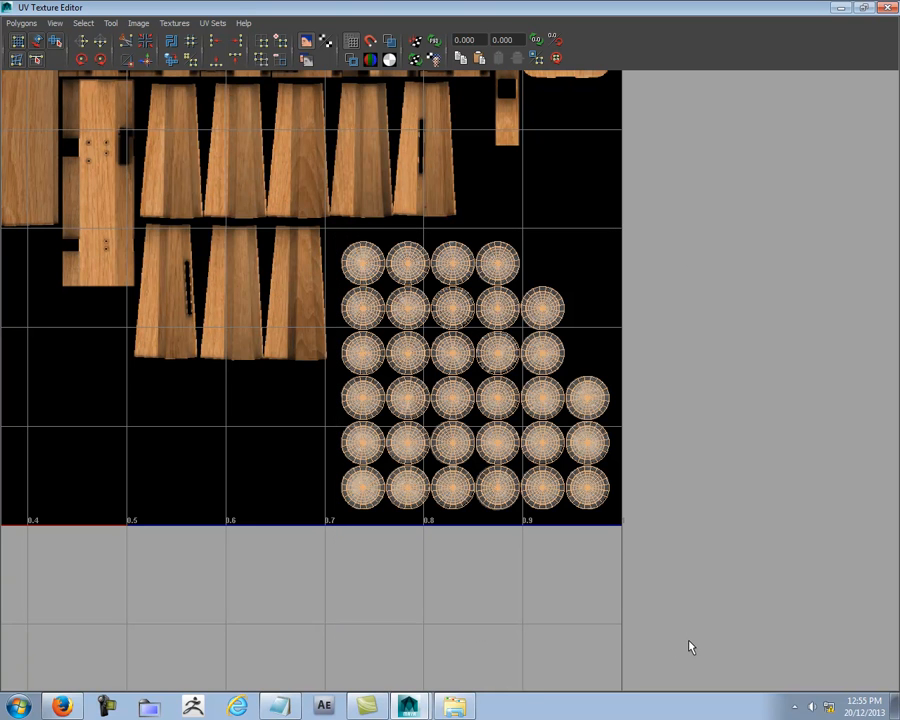
left_click_drag(477, 11, 474, 545)
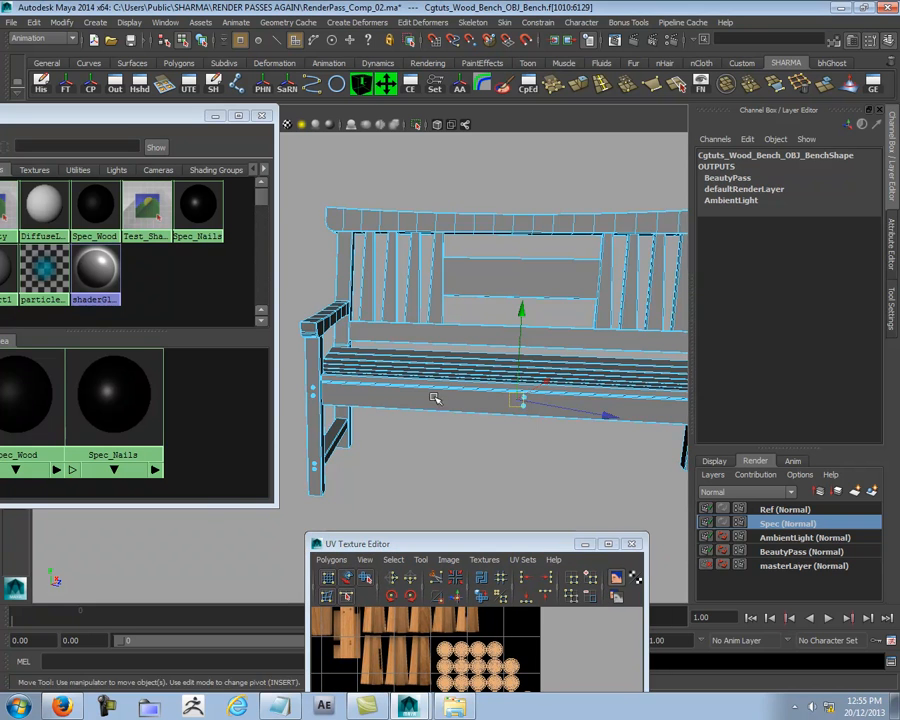
right_click_drag(434, 443, 608, 412, "alt")
middle_click_drag(608, 412, 529, 367, "alt")
key("4")
scroll(526, 448, "down", 6)
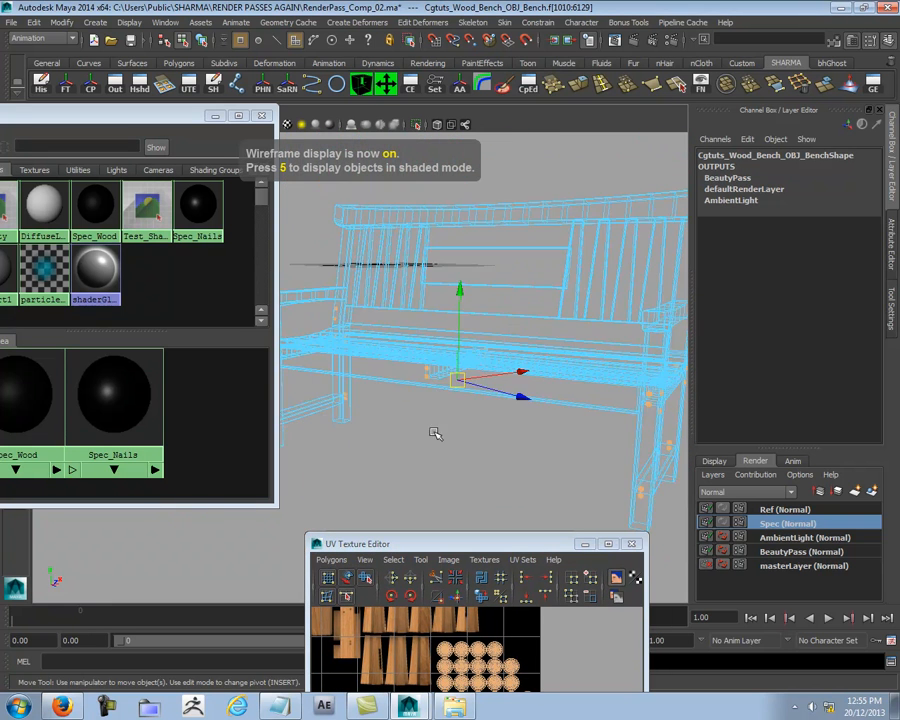
scroll(526, 410, "down", 3)
right_click_drag(183, 384, 157, 351)
- Invert the face selection to the bench's wooden parts and assign the Spec_Wood material to them
right_click_drag(556, 416, 317, 259, "alt")
left_click_drag(323, 181, 652, 503, "shift")
right_click_drag(410, 300, 532, 372, "alt")
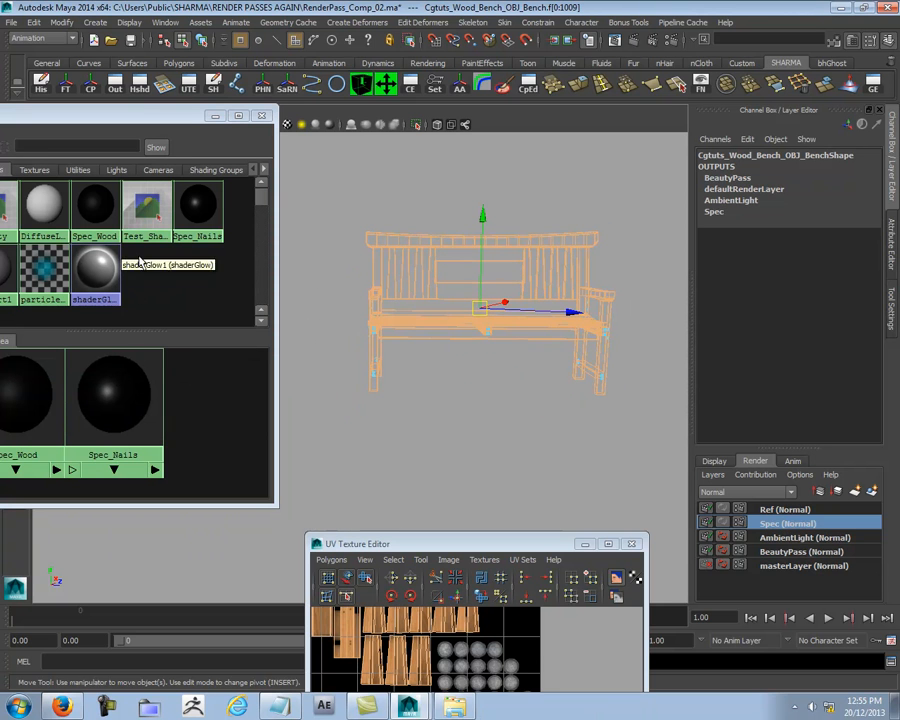
left_click_drag(148, 120, 232, 116)
right_click_drag(184, 370, 176, 314)
- Clear the face selection, display the bench shaded with textures and return to object selection
left_click(432, 398)
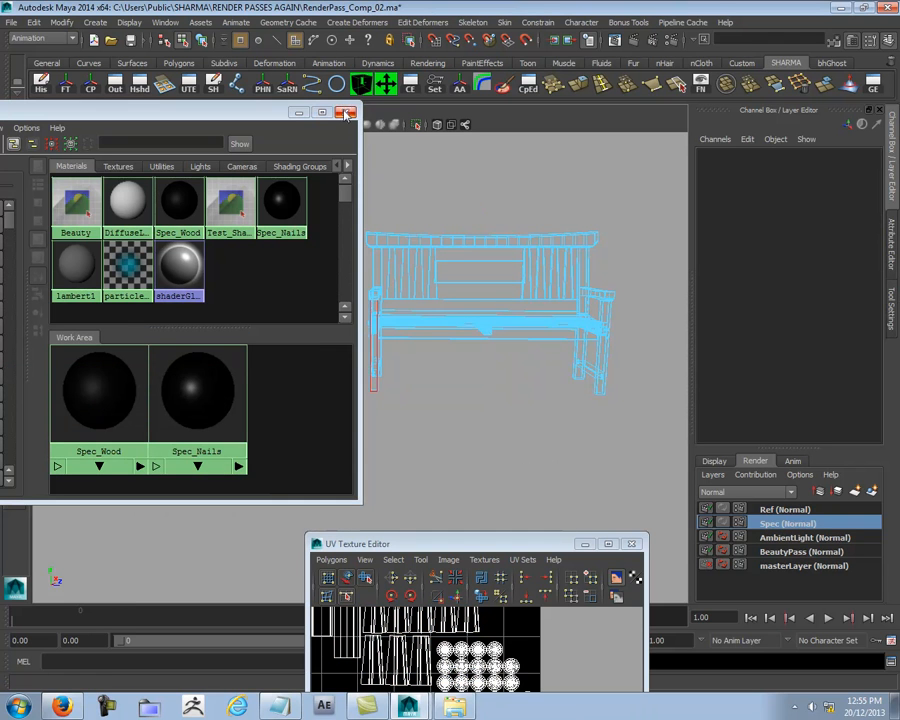
scroll(524, 206, "up", 3)
key("5")
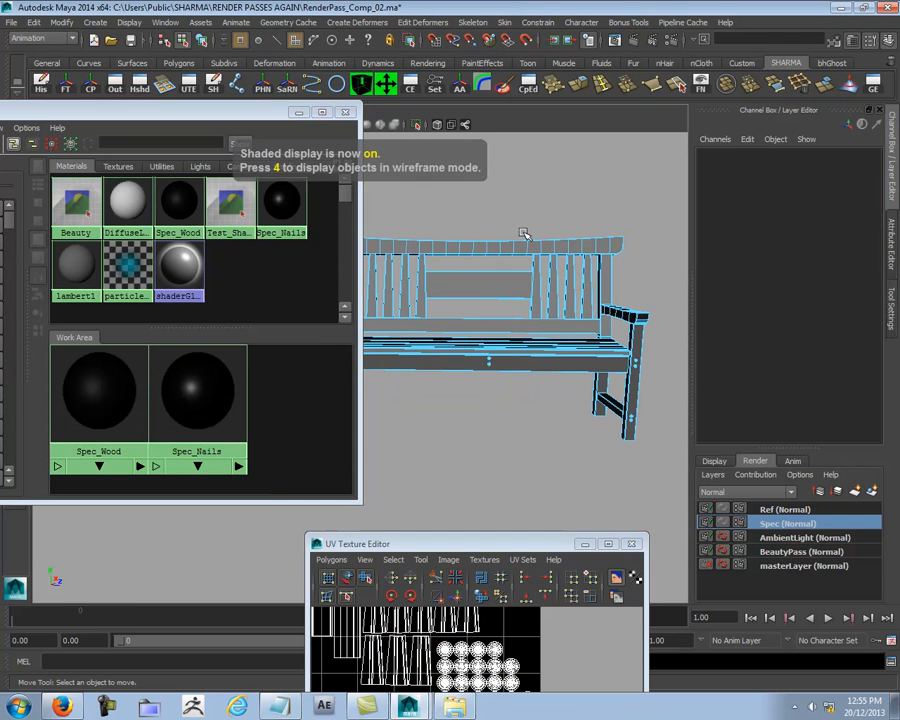
key("6")
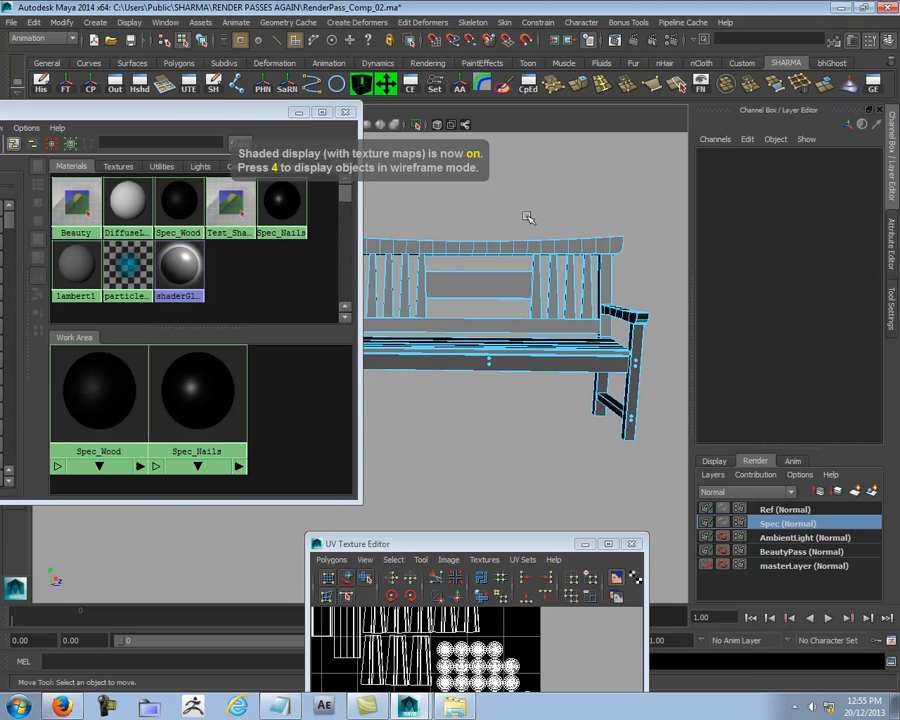
key("F8")
left_click(560, 204)
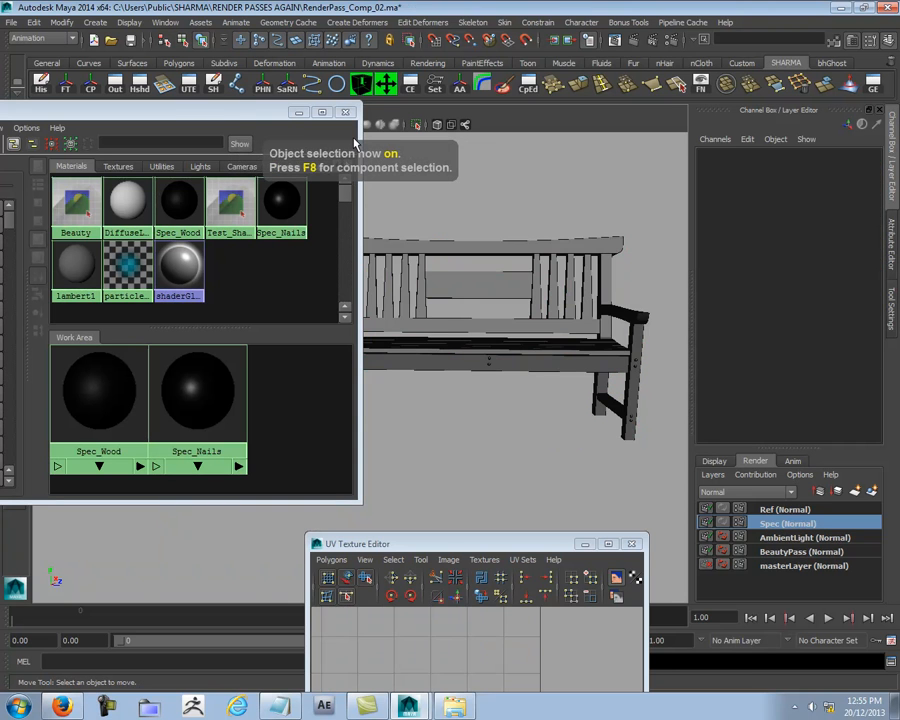
- Examine the shaded bench from several angles and close the UV Texture Editor
left_click_drag(238, 113, 2, 120)
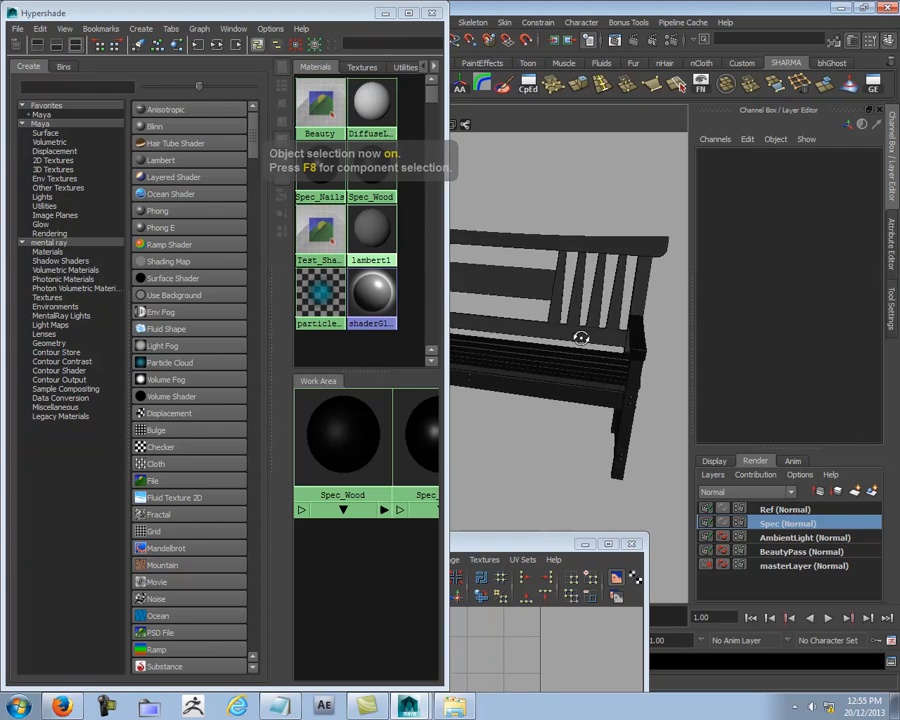
left_click_drag(394, 12, 323, 35)
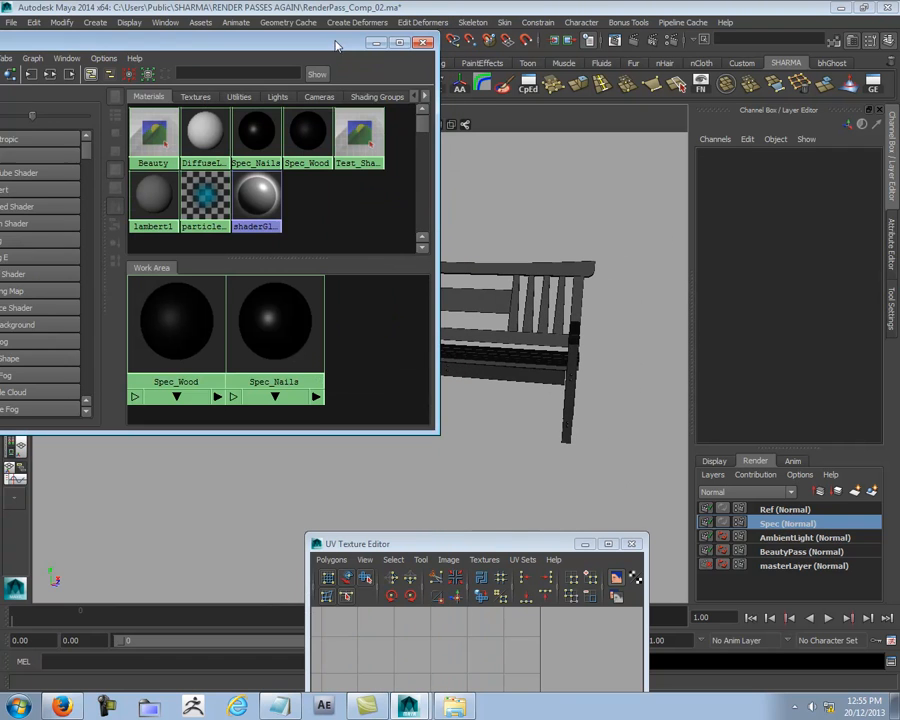
right_click_drag(550, 497, 507, 357, "alt")
middle_click_drag(507, 357, 646, 391, "alt")
left_click_drag(646, 391, 622, 411, "alt")
left_click(633, 544)
middle_click_drag(546, 514, 448, 511, "alt")
right_click_drag(448, 511, 555, 509, "alt")
- Activate the Ref render layer, create a Blinn material and rename it Ref_Wood
left_click(783, 511)
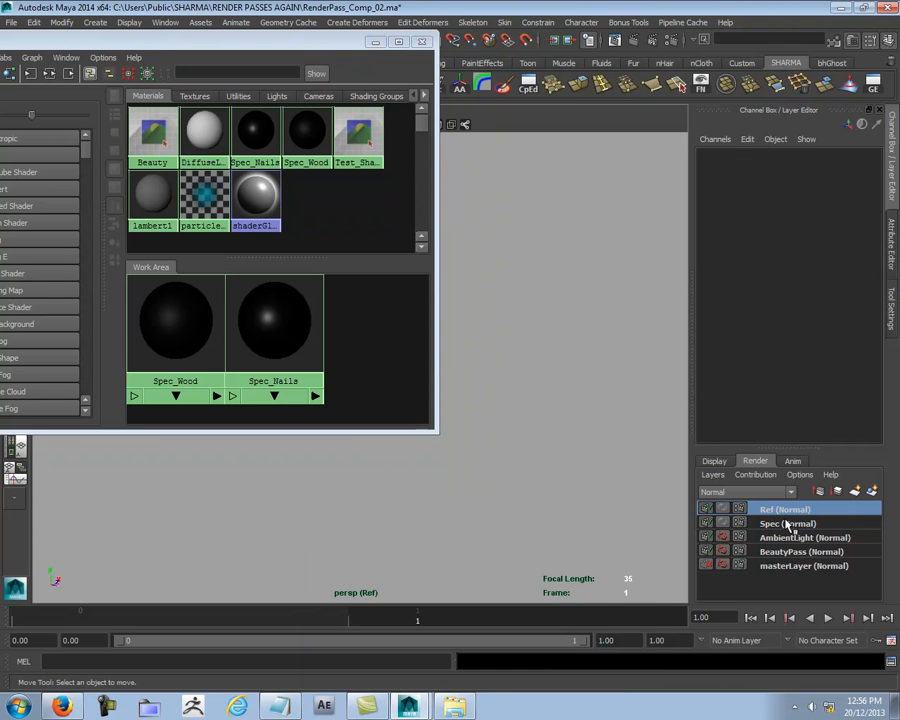
left_click_drag(100, 41, 233, 12)
left_click(120, 127)
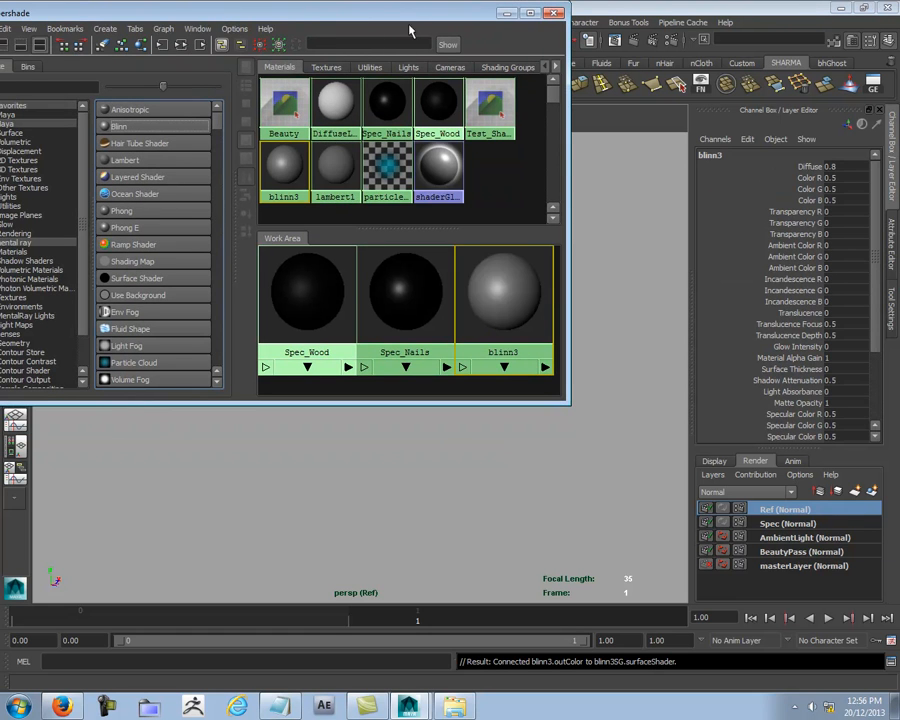
left_click_drag(414, 17, 220, 196)
double_click(332, 498)
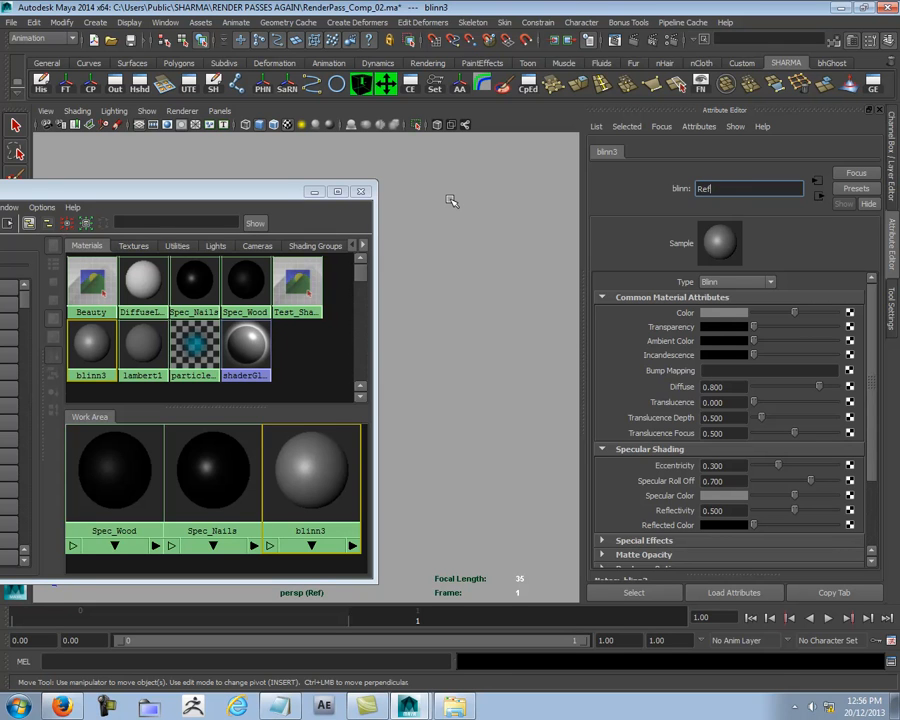
key("Return")
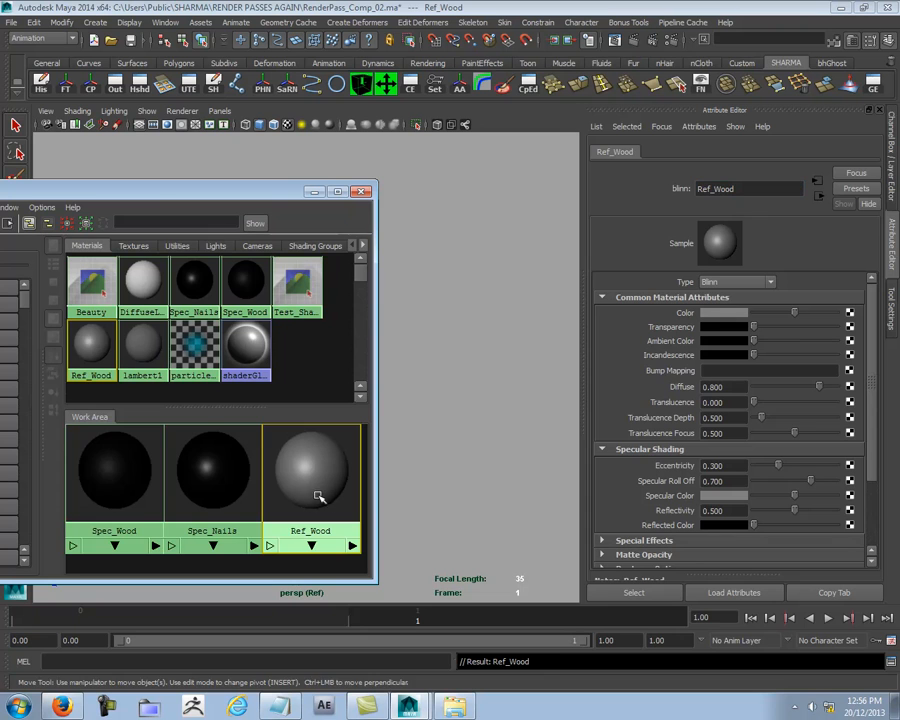
- Duplicate the Ref_Wood material and rename the copy Ref_Nails
key("ctrl+d")
left_click(750, 188)
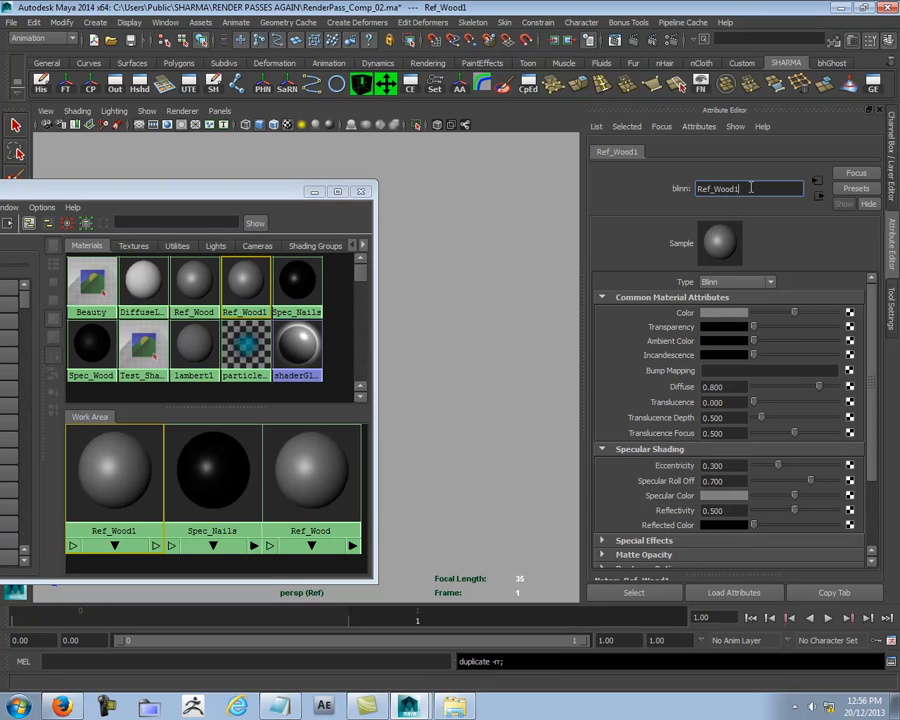
type("Nails")
key("Return")
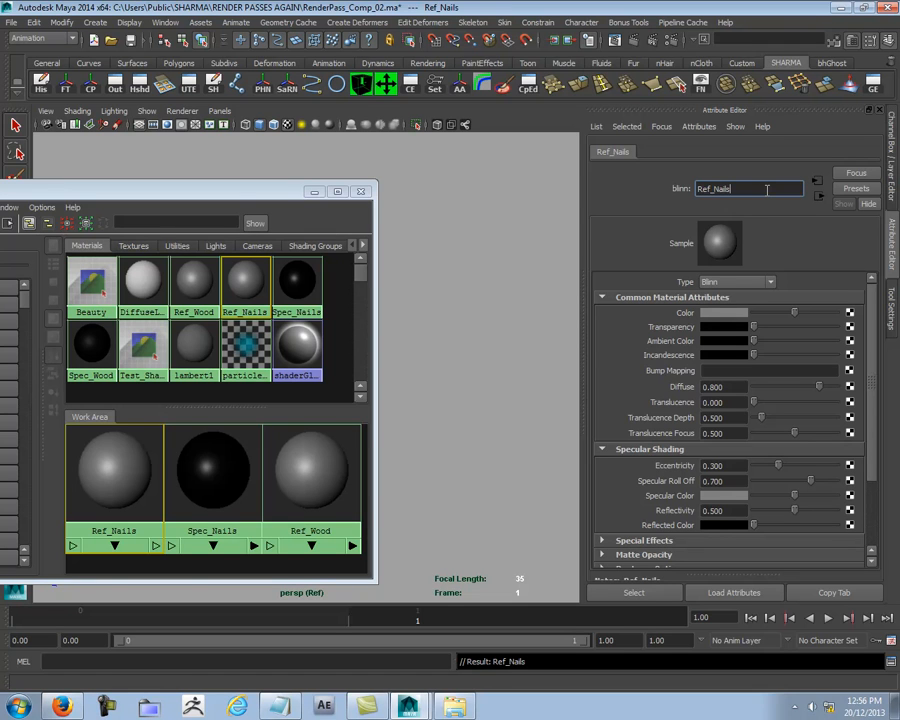
left_click_drag(237, 192, 237, 101)
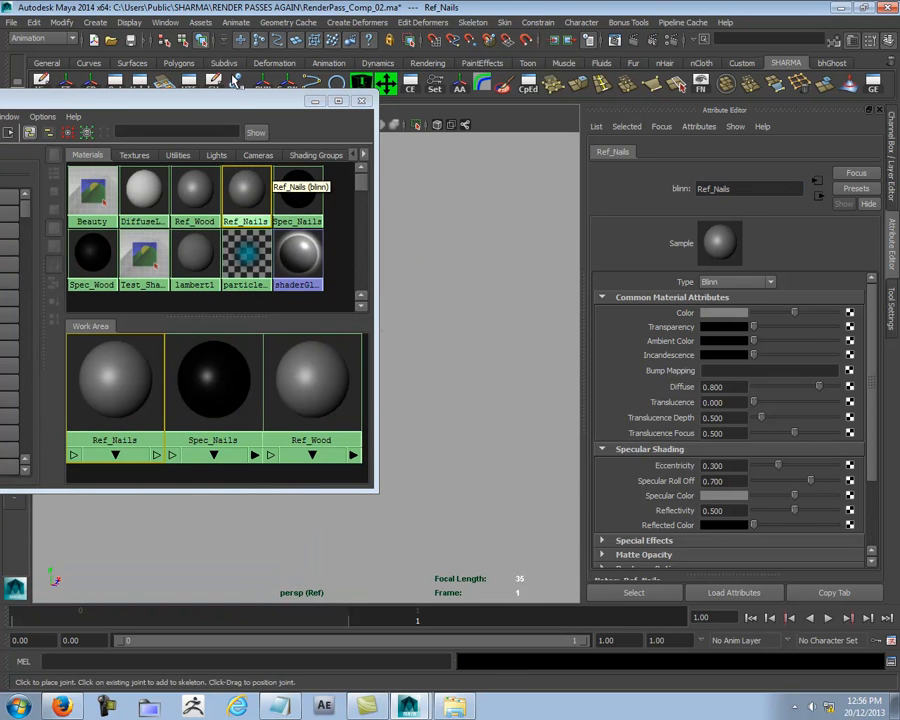
left_click_drag(234, 104, 167, 90)
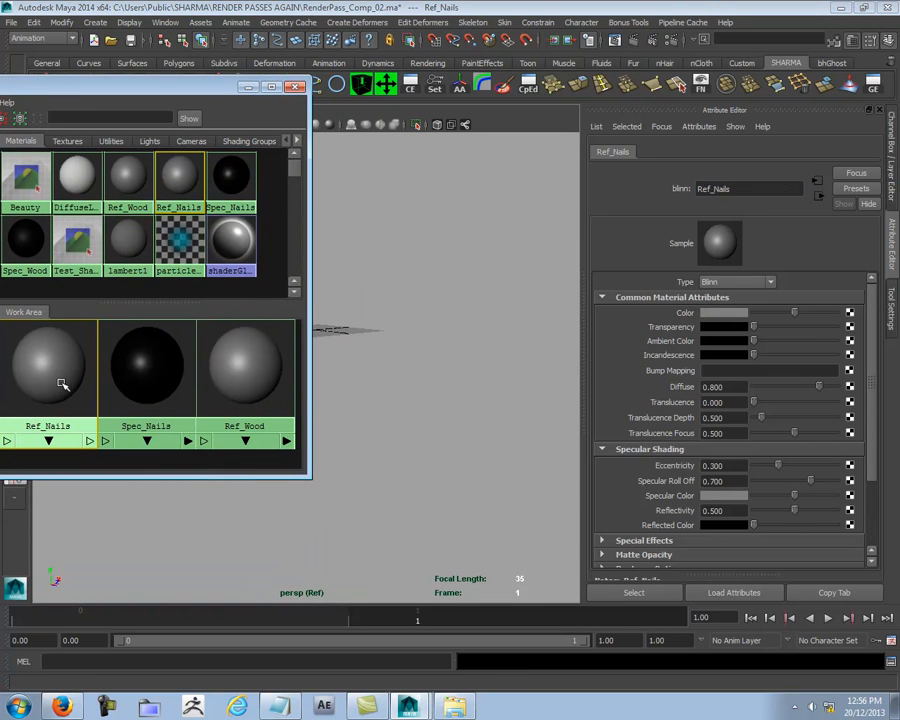
- Make Ref_Nails black with eccentricity 0.103, specular roll off 0.915 and a near-white specular color, and raise its reflectivity
left_click_drag(794, 312, 745, 313)
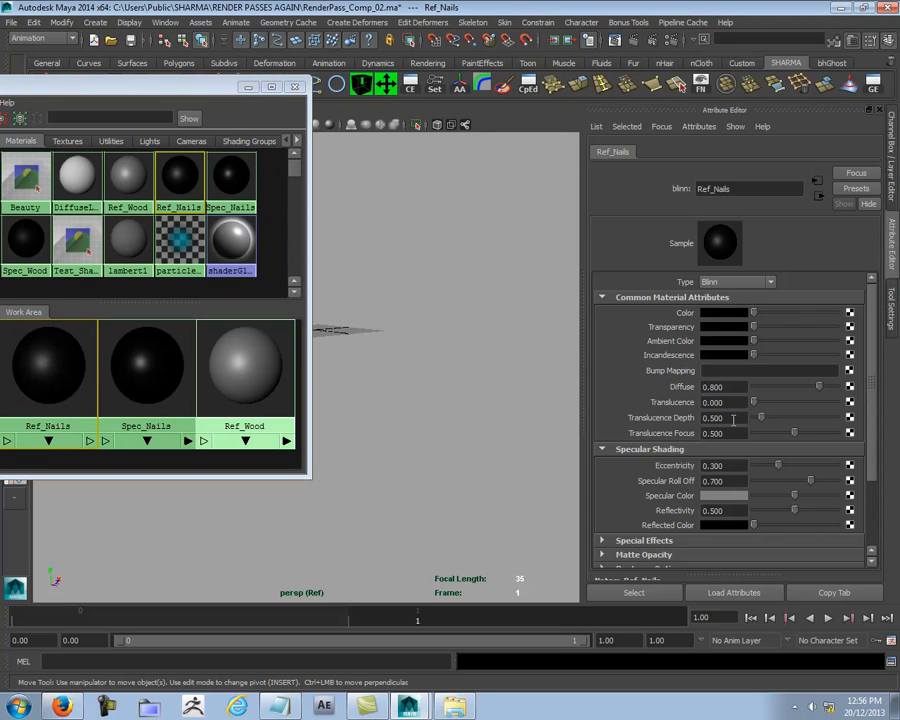
left_click_drag(781, 466, 830, 495)
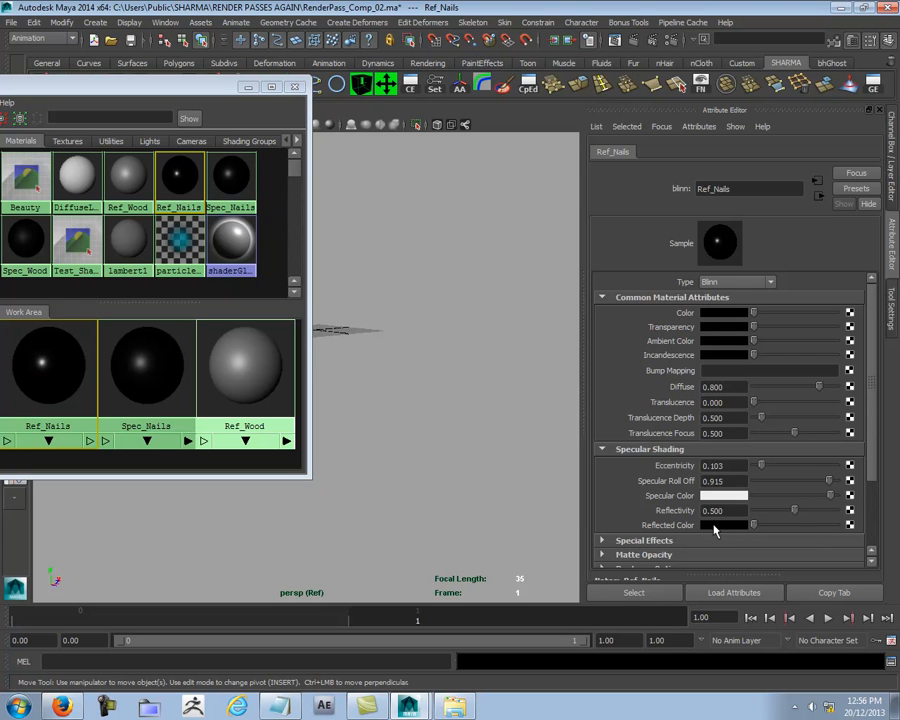
left_click_drag(796, 511, 815, 511)
left_click(705, 510)
- Set the Ref_Wood material's color to black and its reflectivity to 0.300, and return to the Channel Box
left_click_drag(149, 88, 202, 81)
left_click(325, 378)
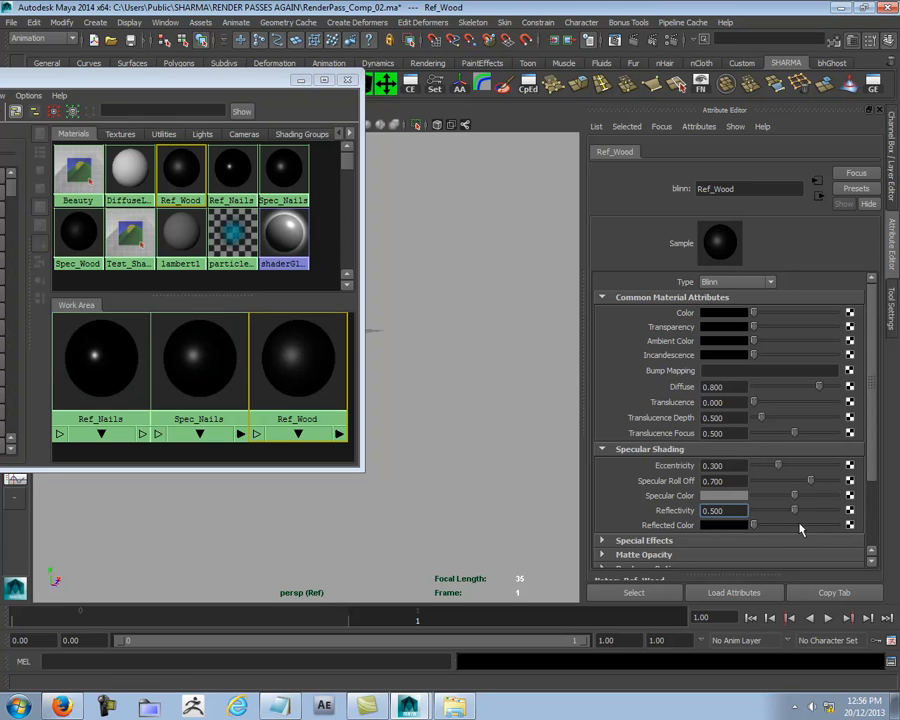
left_click_drag(779, 510, 777, 509)
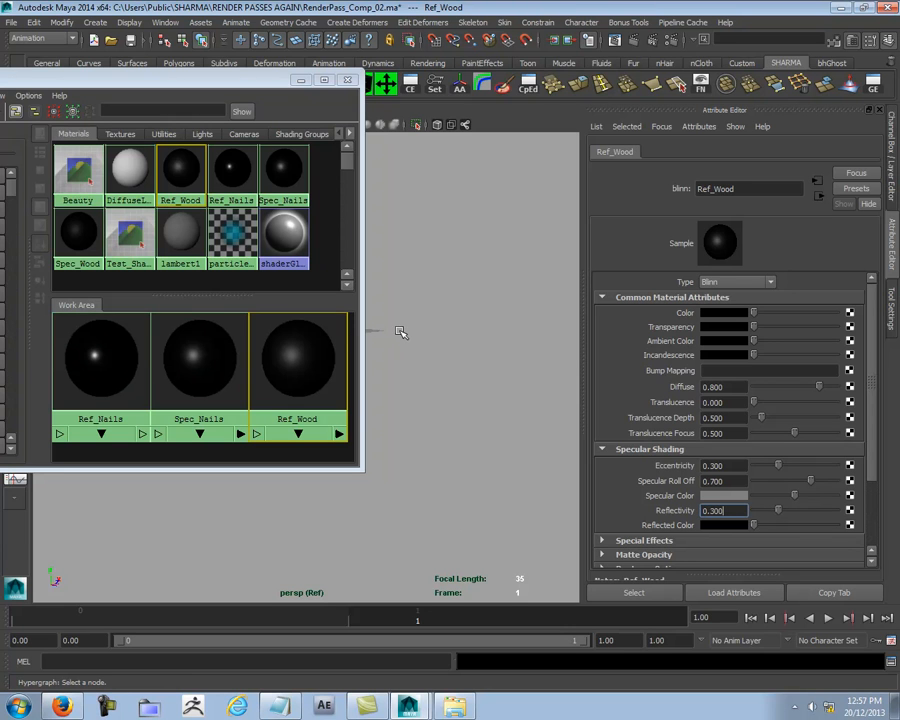
left_click_drag(257, 81, 34, 136)
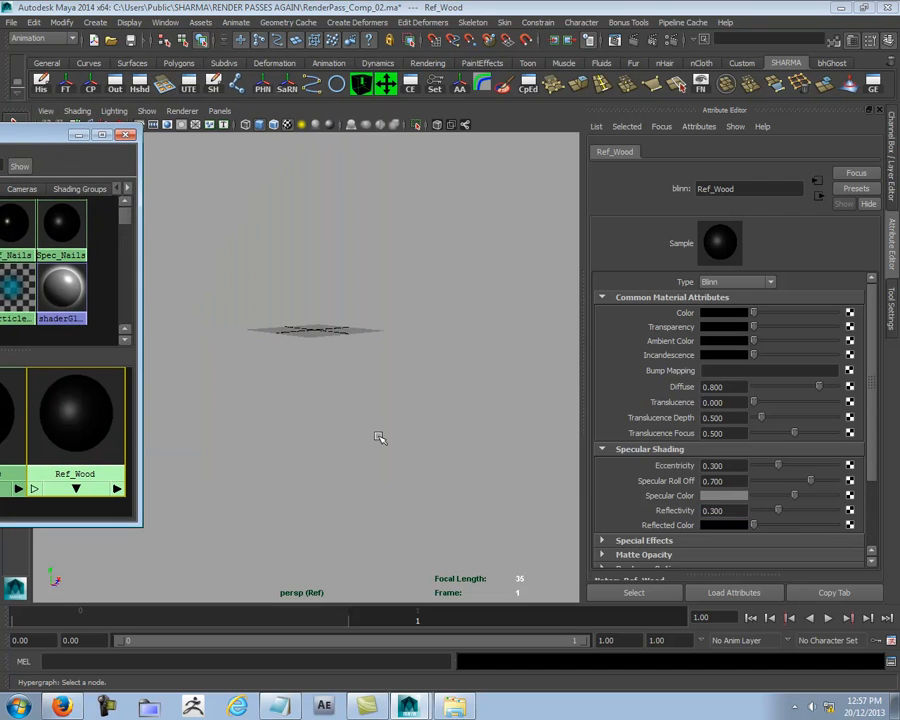
key("ctrl+a")
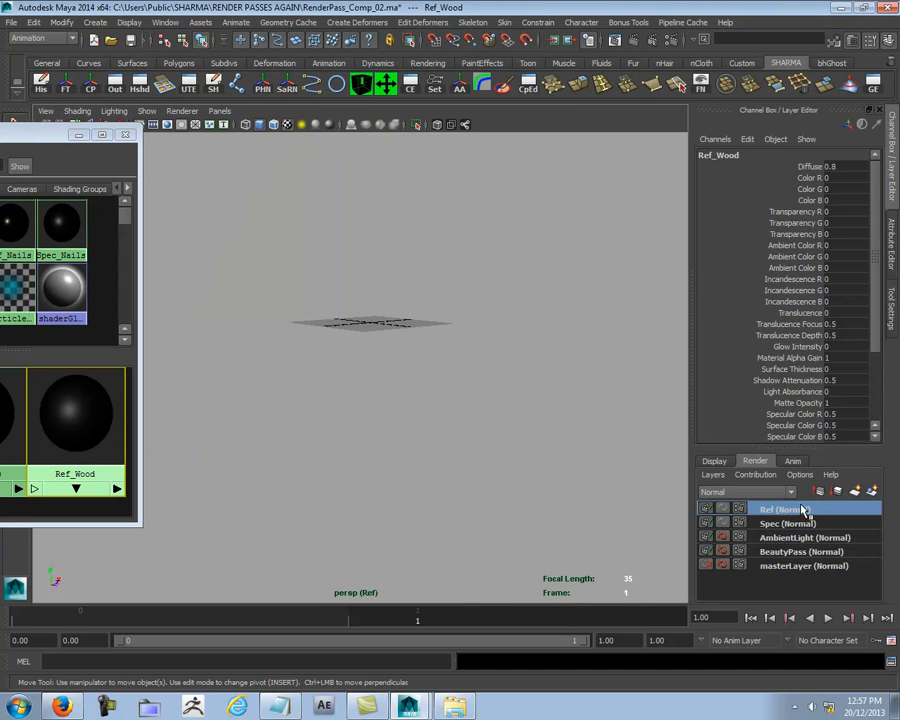
- Add the wooden bench from the Spec render layer to the Ref render layer and clear the selection
left_click(598, 450)
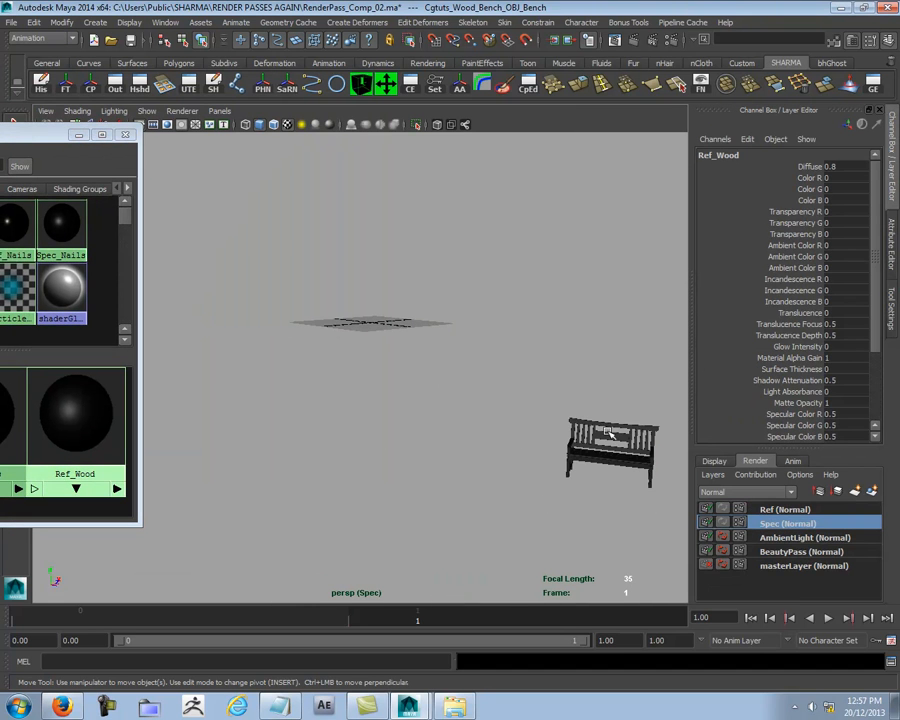
right_click(770, 511)
left_click(794, 526)
left_click(376, 376)
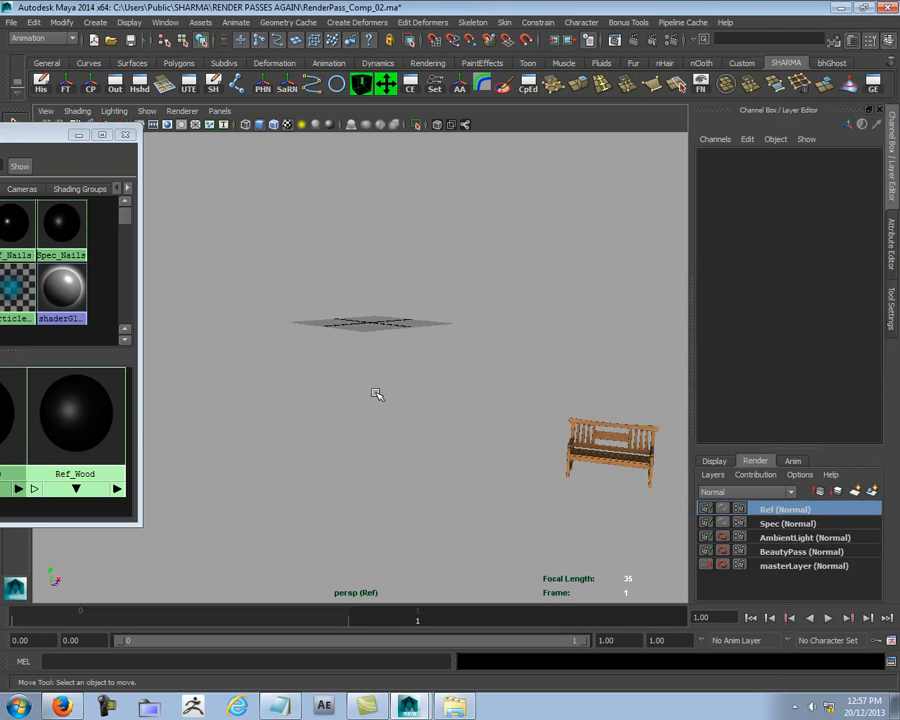
- Break the connections on all of the bench's translate, rotate, scale and visibility channels
left_click(615, 462)
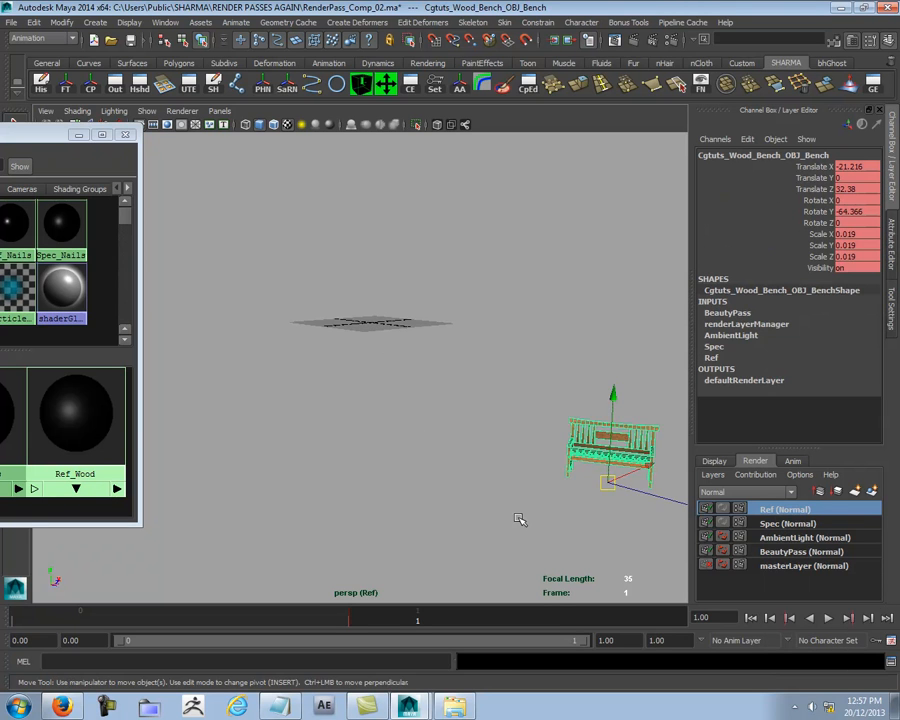
middle_click_drag(520, 518, 358, 490, "alt")
right_click_drag(358, 490, 625, 394, "alt")
left_click_drag(818, 168, 790, 266)
right_click(768, 258)
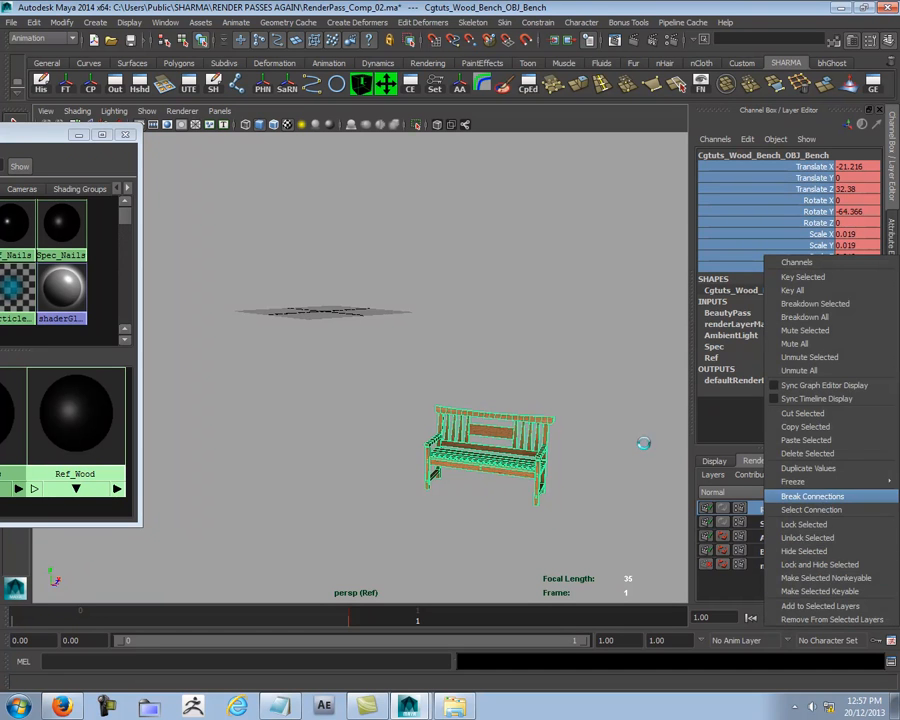
left_click(824, 498)
- Bring the bench closer beside the Hypershade's Ref materials and switch the viewport to untextured shaded display
left_click(590, 430)
middle_click_drag(462, 414, 350, 342, "alt")
right_click_drag(350, 342, 460, 390, "alt")
left_click(381, 402)
middle_click_drag(342, 458, 366, 454, "alt")
mouse_move(366, 454)
right_mouse_down("alt")
mouse_move(585, 446)
mouse_move(360, 442)
right_mouse_up("alt")
middle_click_drag(374, 440, 389, 412, "alt")
right_click_drag(288, 412, 312, 410, "alt")
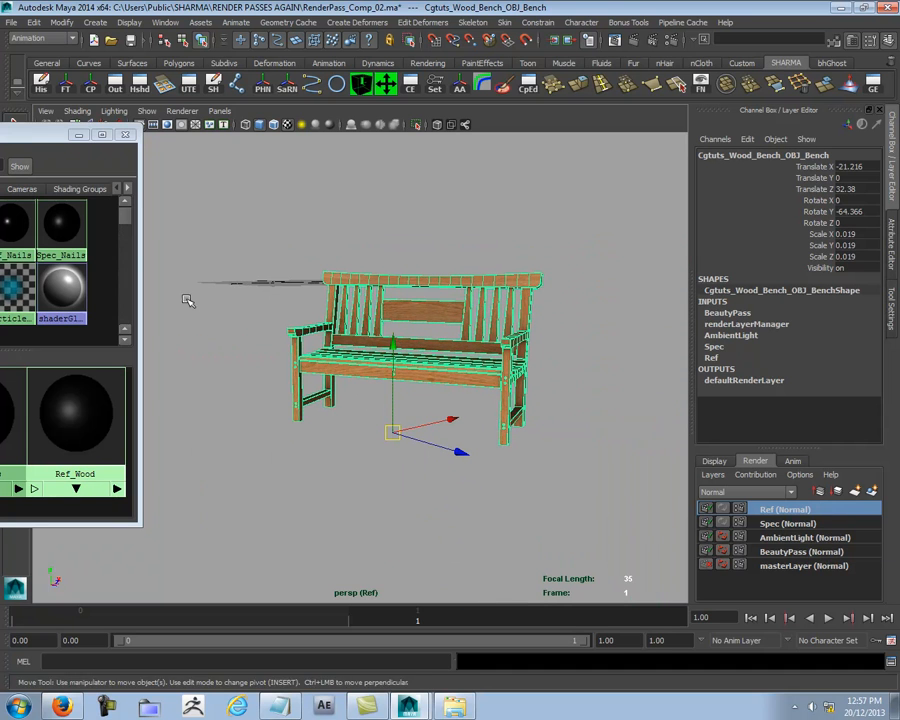
left_click_drag(36, 134, 254, 123)
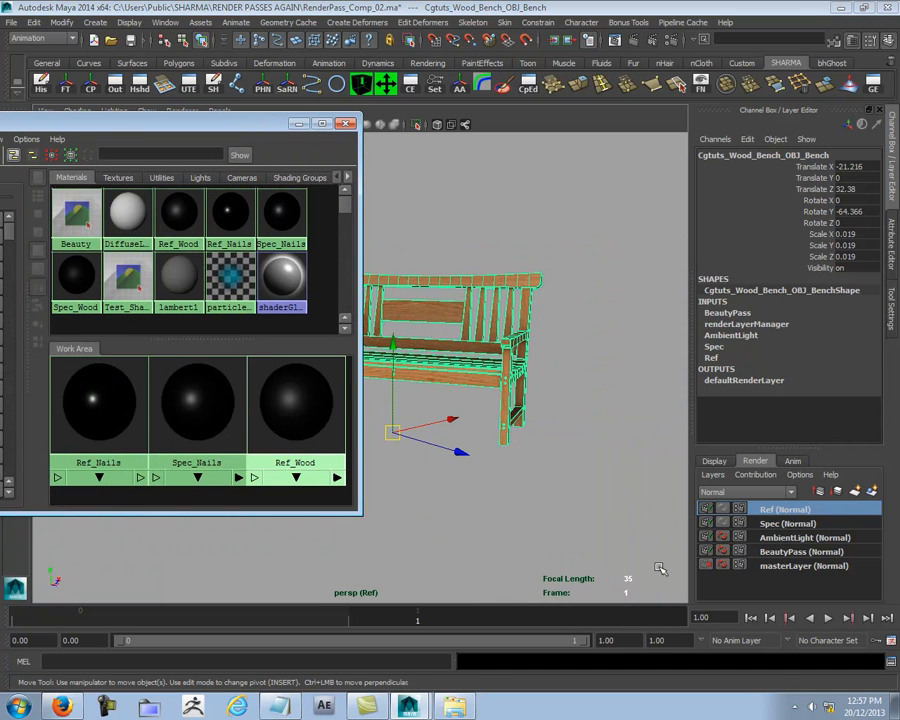
left_click(140, 406)
right_click_drag(197, 393, 274, 396)
left_click_drag(576, 455, 536, 444, "alt")
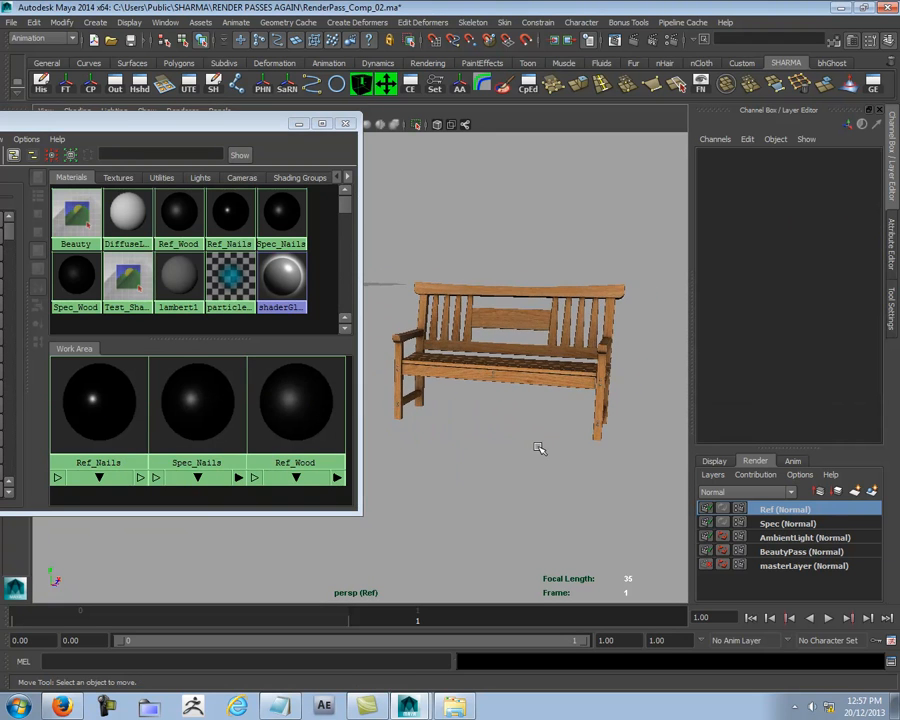
key("5")
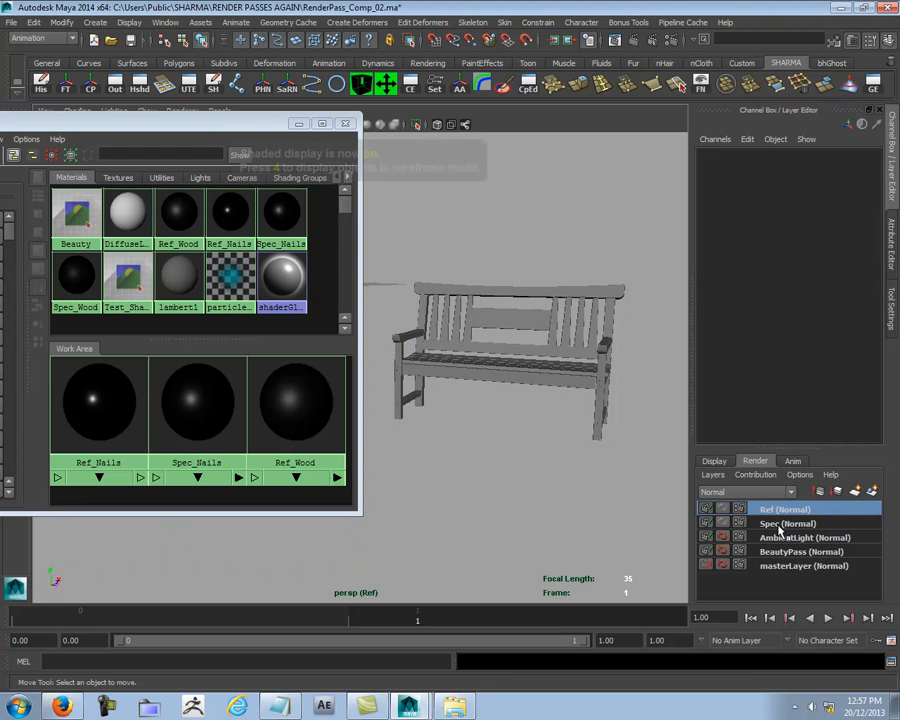
mouse_move(573, 507)
left_mouse_down("alt")
mouse_move(517, 459)
mouse_move(505, 400)
left_mouse_up("alt")
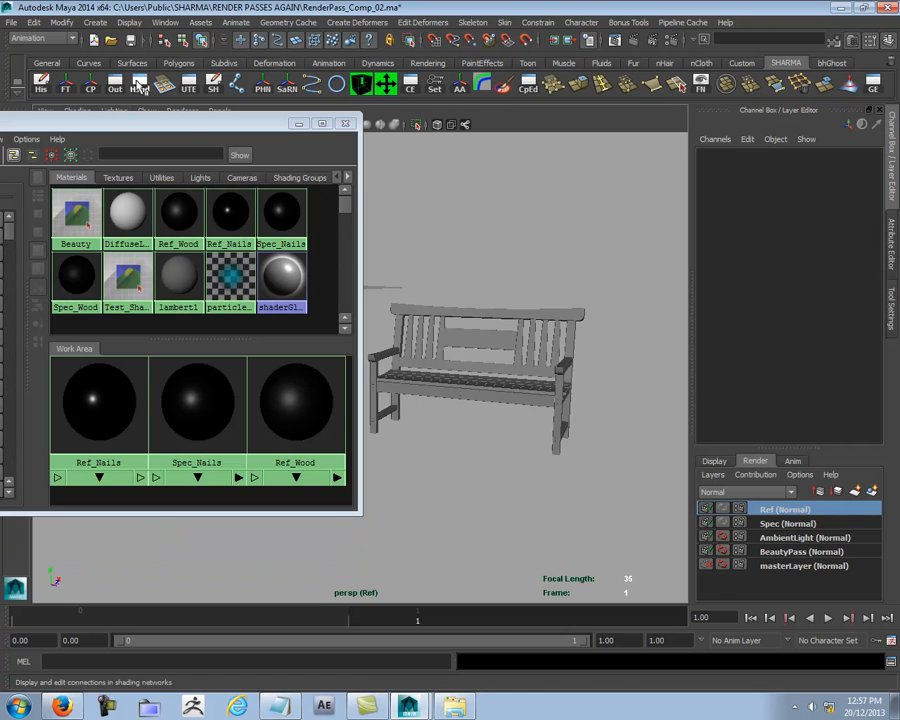
- Select the bench's round nail faces in the UV Texture Editor and assign the Ref_Nails material to them
left_click(188, 84)
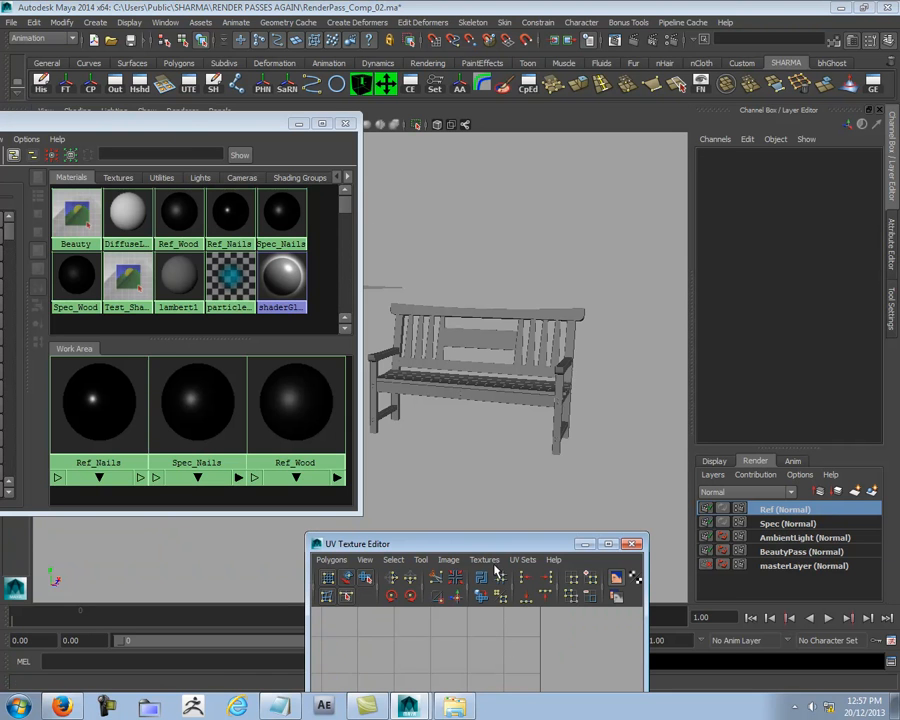
left_click_drag(499, 545, 411, 268)
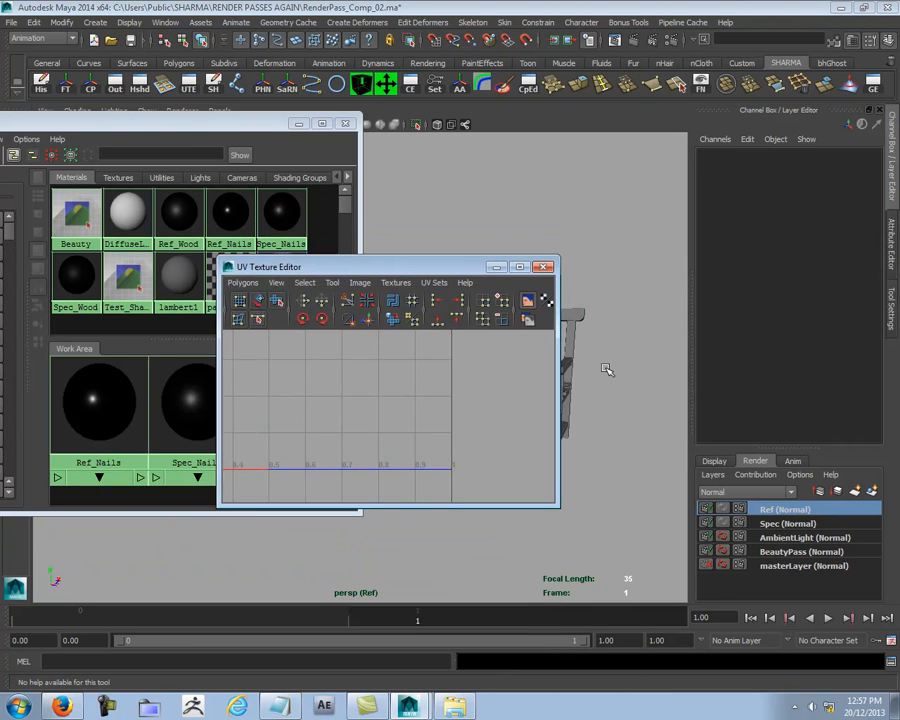
left_click(568, 358)
right_click_drag(390, 382, 379, 415)
scroll(395, 405, "up", 3)
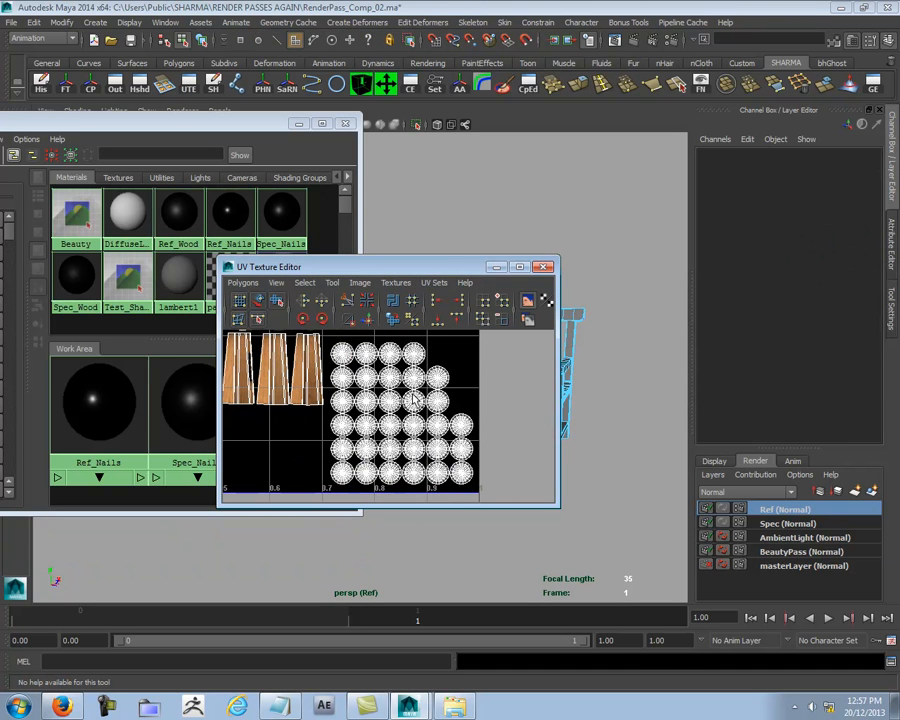
left_click_drag(324, 335, 557, 547)
left_click_drag(332, 266, 287, 530)
right_click_drag(178, 380, 168, 341)
scroll(592, 376, "down", 3)
- Select the bench's wood faces in wireframe display, assign the Ref_Wood material to them and clear the selection
right_click_drag(555, 306, 557, 309)
right_click_drag(562, 335, 528, 348, "alt")
left_click_drag(591, 255, 391, 404, "shift")
right_click_drag(472, 438, 618, 409, "alt")
key("4")
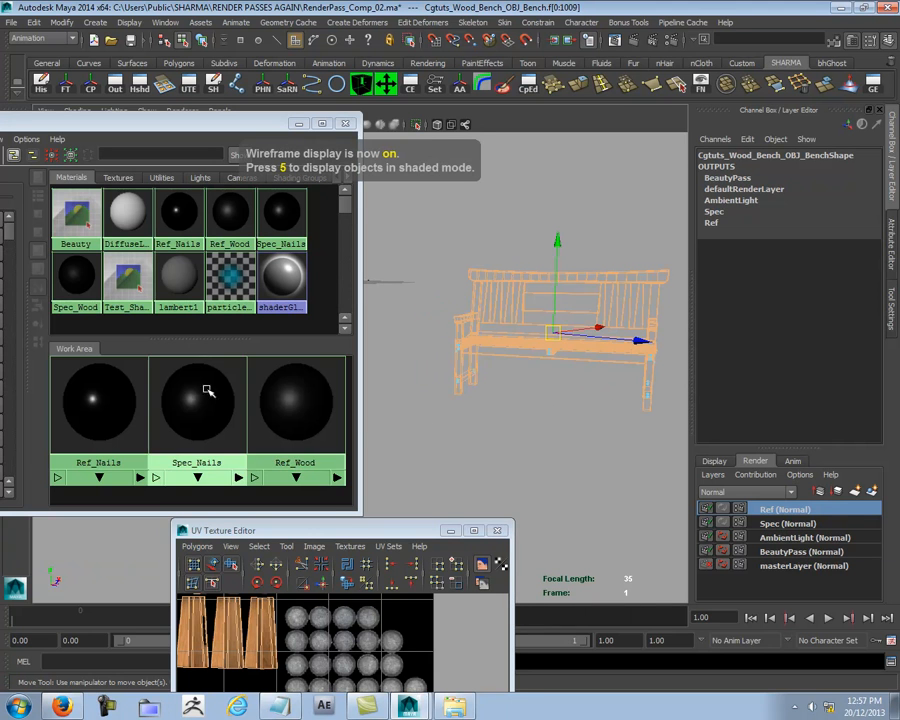
right_click_drag(296, 435, 300, 396)
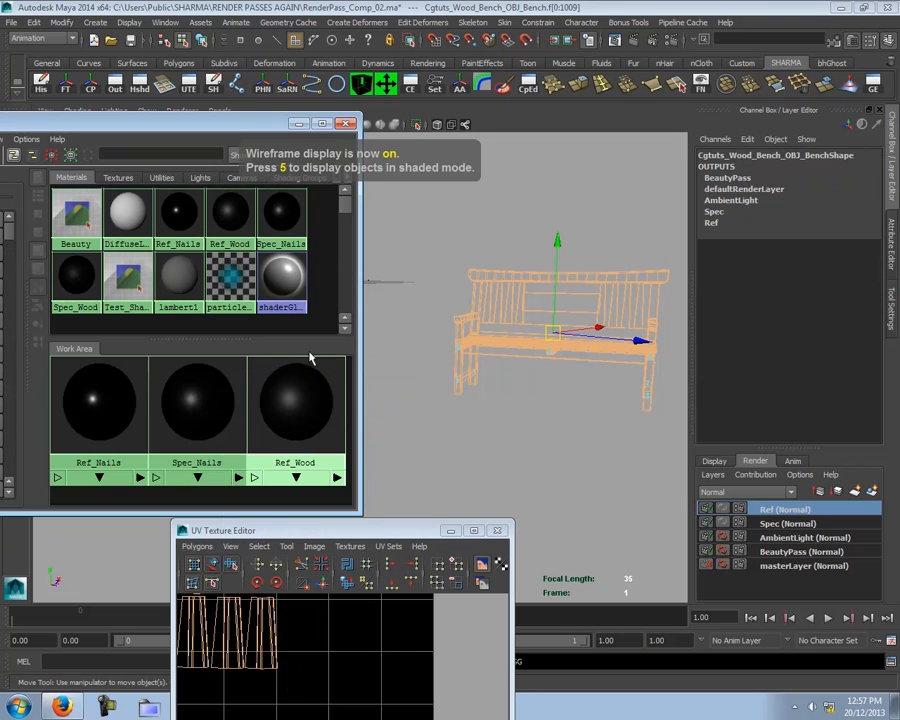
left_click(508, 419)
- Return to object selection with textured shaded display, and close the Hypershade and the UV Texture Editor
left_click(345, 124)
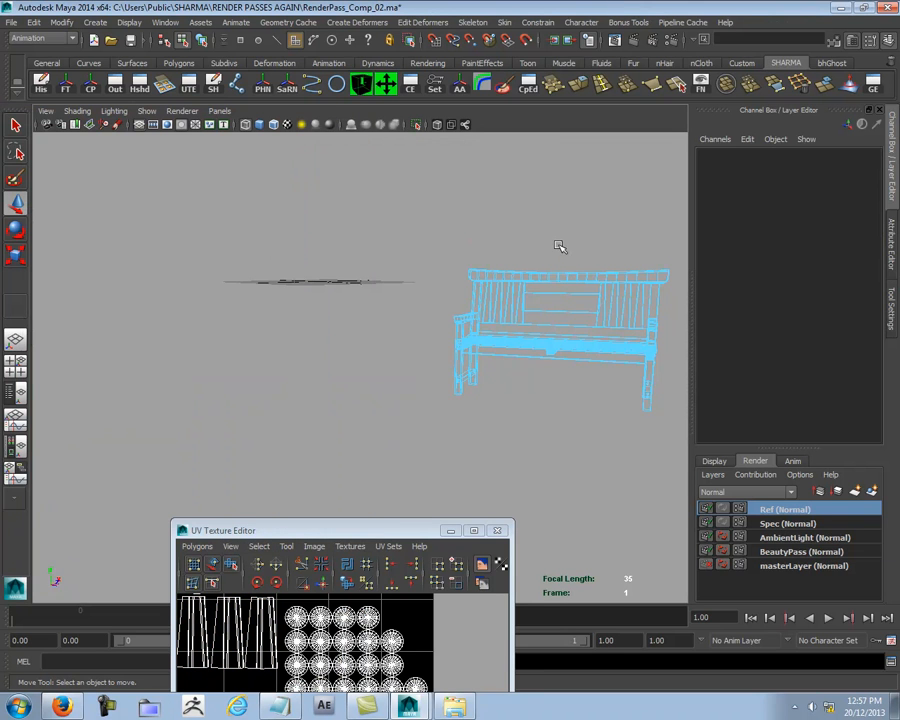
key("5")
key("6")
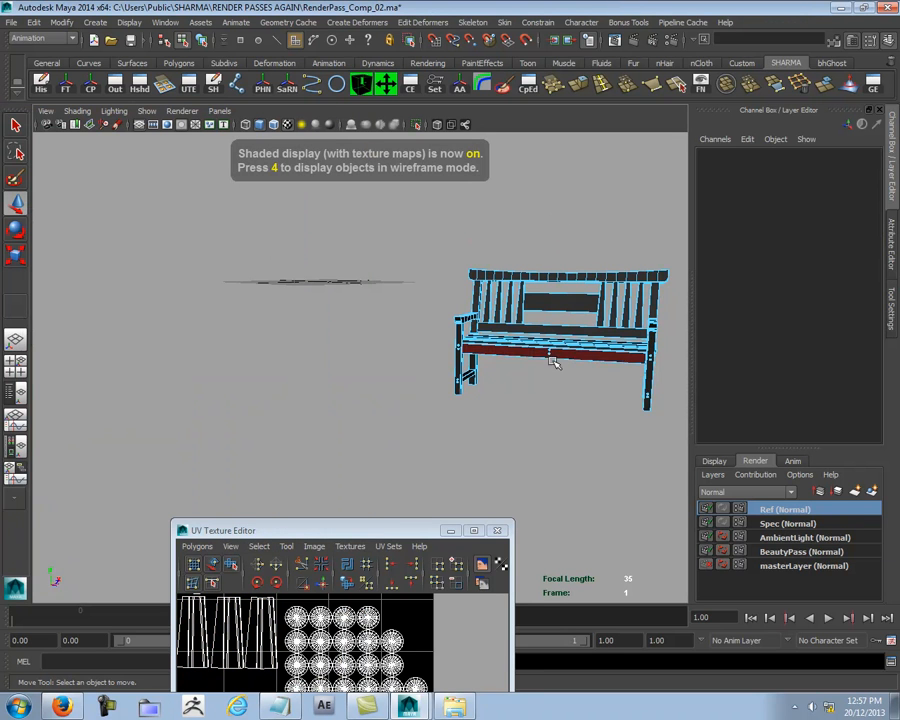
key("F8")
left_click(305, 346)
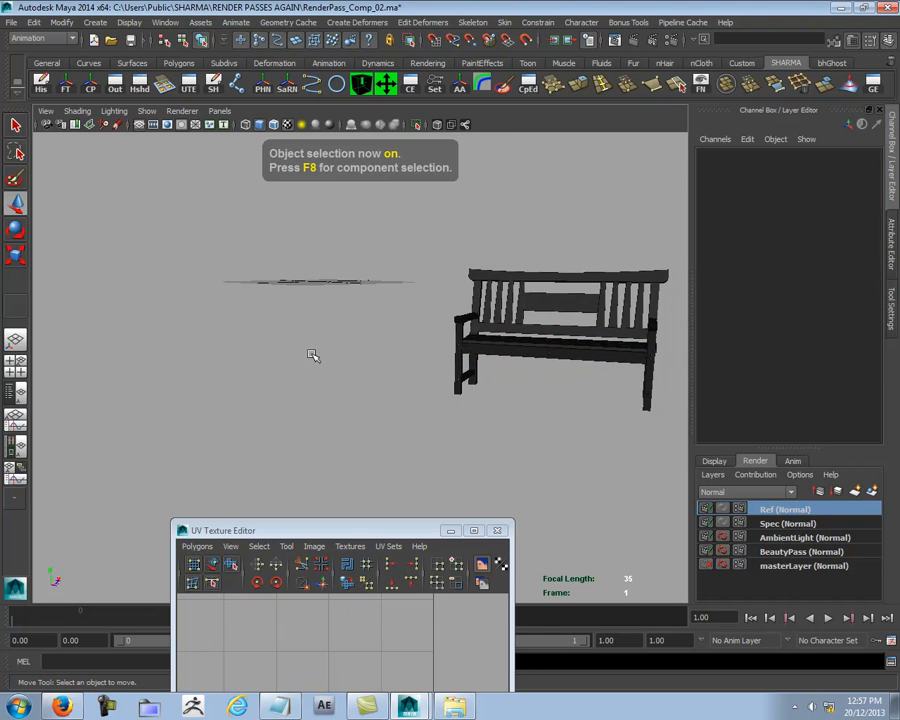
left_click(500, 531)
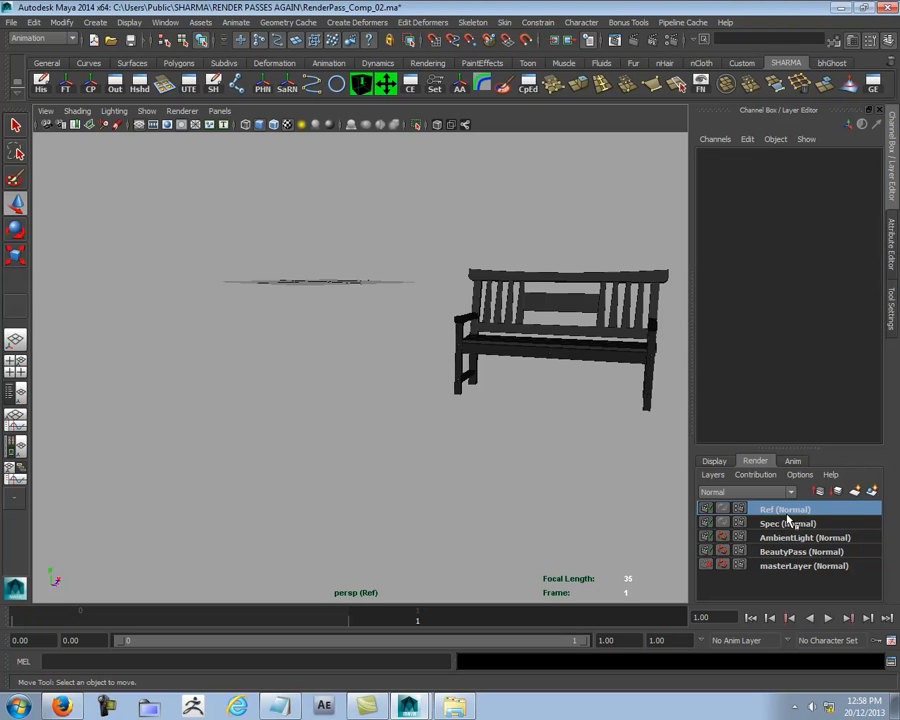
- Add the mentalrayIbl1 environment sphere from the AmbientLight layer to the Ref layer and turn its visibility on
left_click(795, 567)
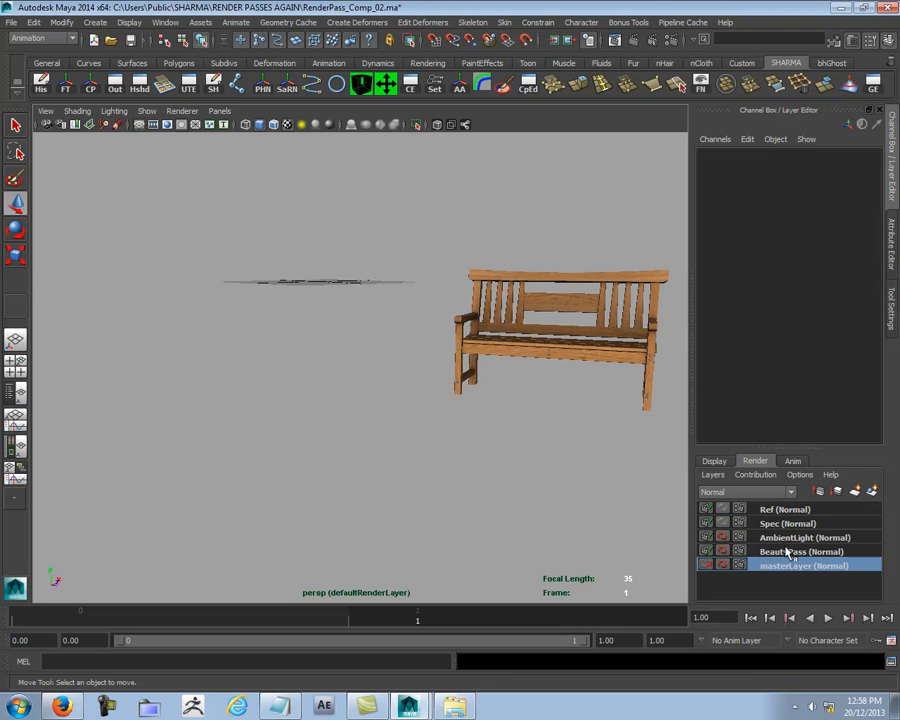
left_click(783, 541)
left_click(120, 200)
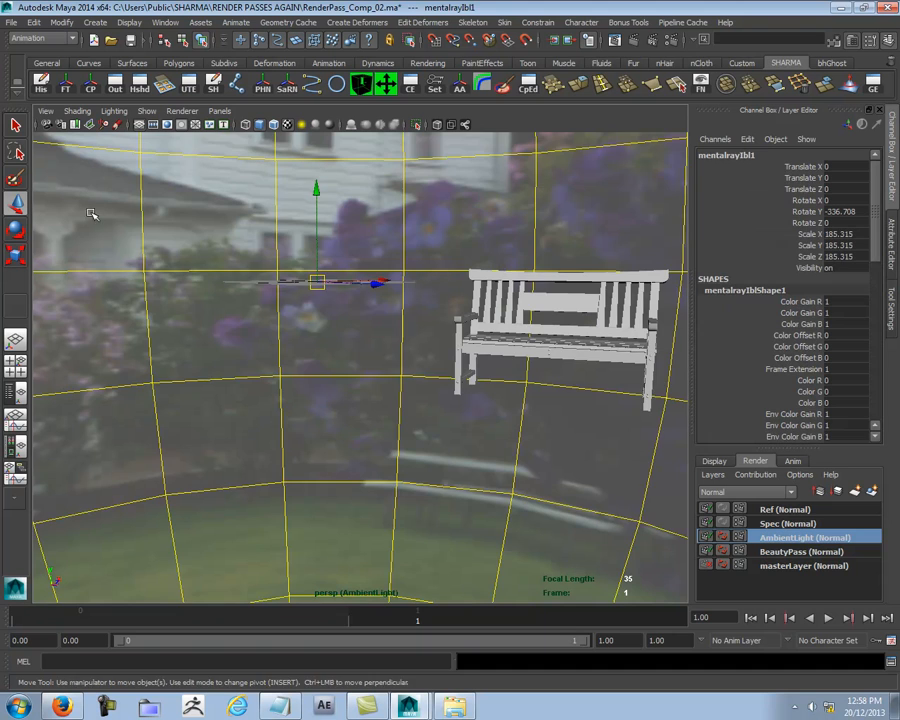
left_click(772, 514)
right_click(772, 514)
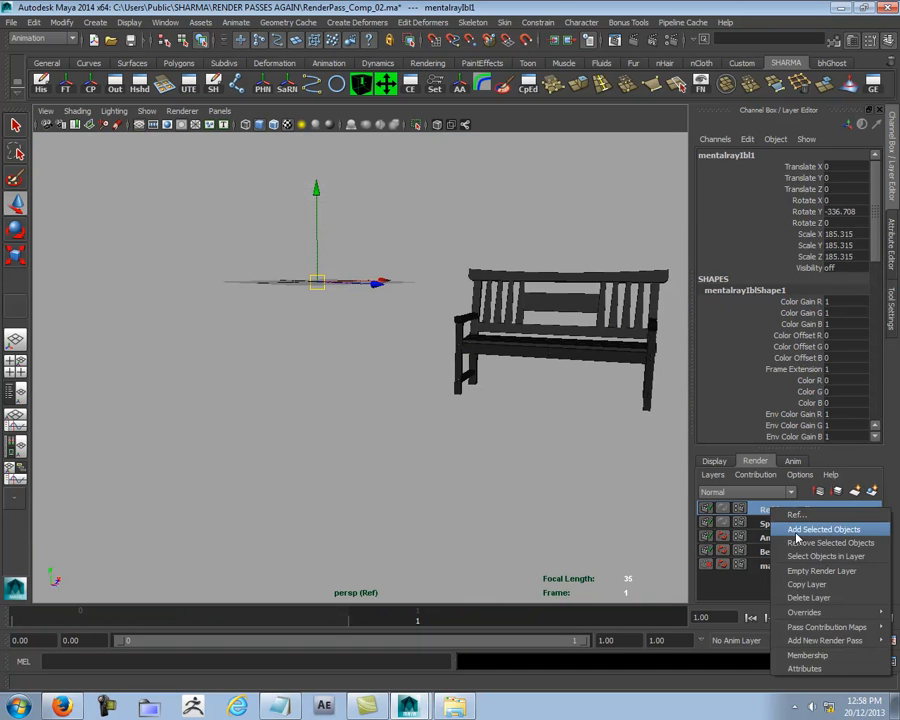
left_click(800, 528)
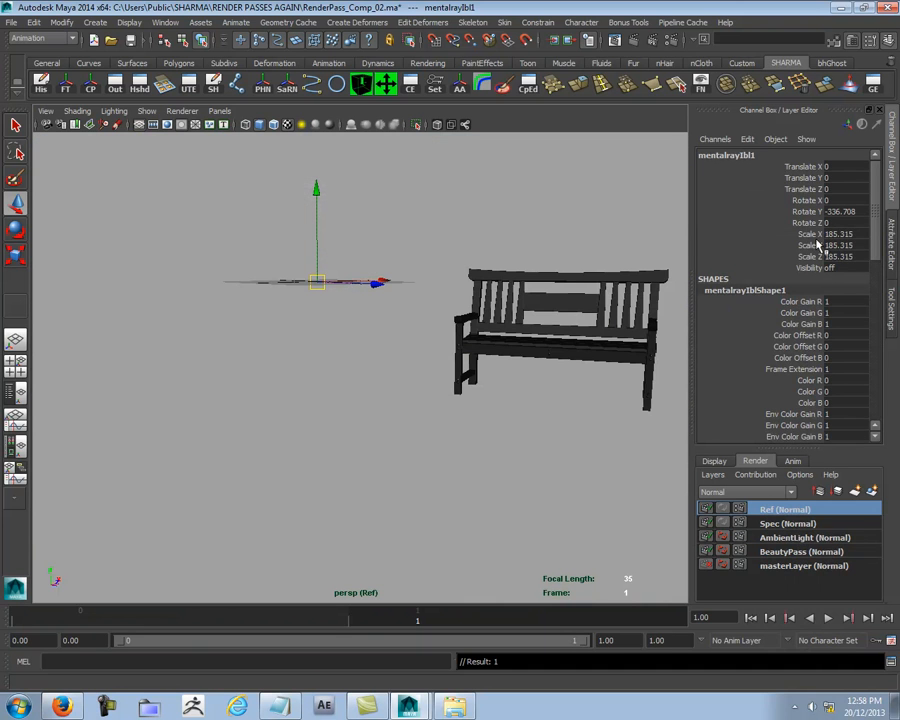
double_click(846, 268)
type("1")
key("Return")
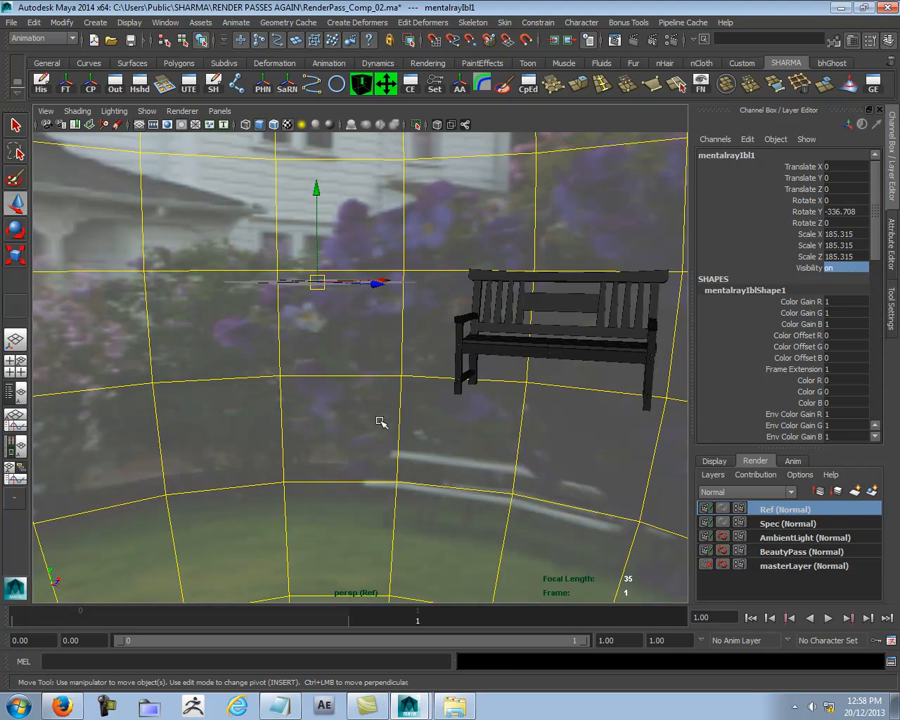
- Make mentalrayIblShape1 visible in secondary reflections and refractions but not in final gather, and return to the Channel Box
key("ctrl+a")
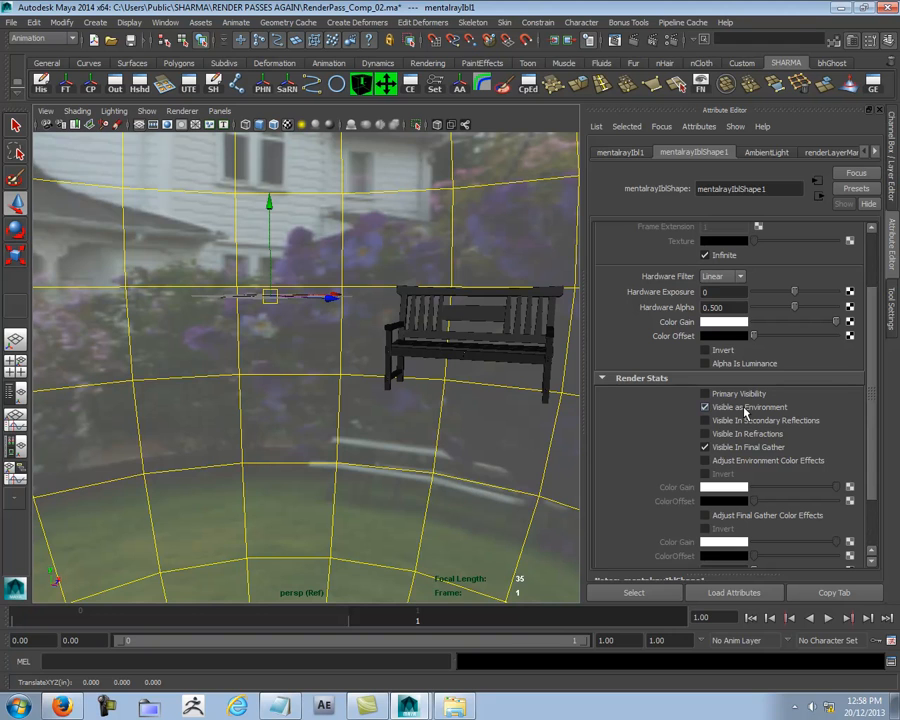
left_click(705, 434)
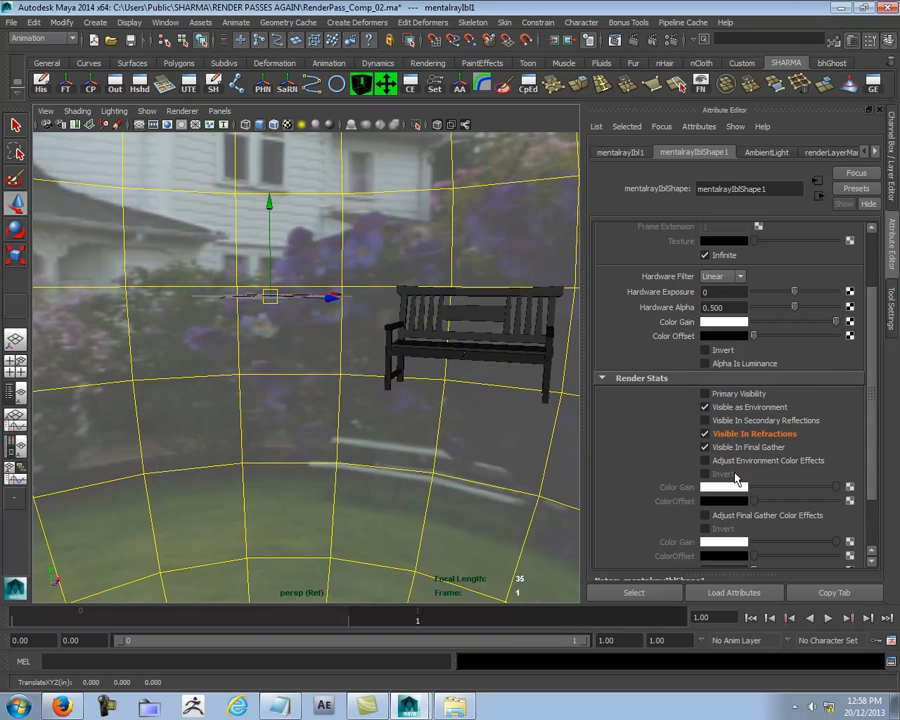
left_click(705, 420)
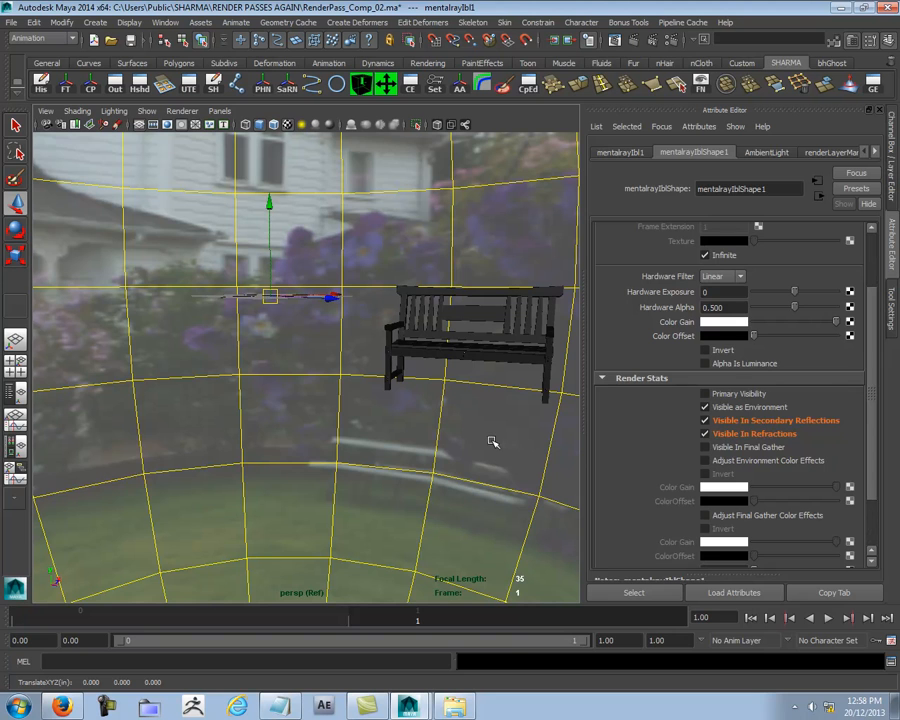
key("ctrl+a")
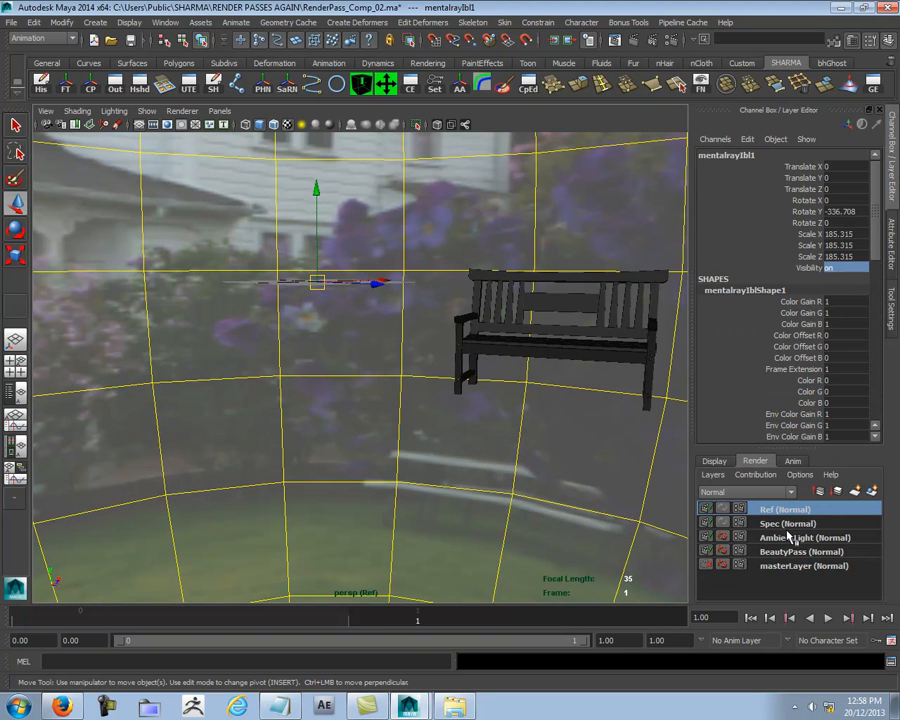
- Turn off Final Gathering in the mental ray indirect lighting render settings while the Ref layer is active
left_click(655, 40)
left_click(404, 140)
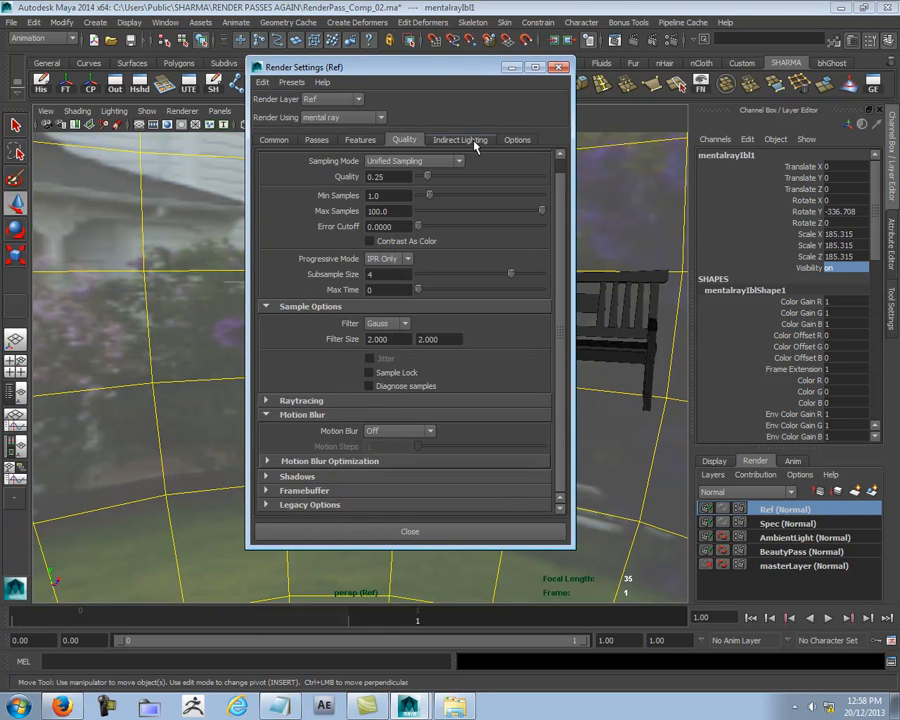
left_click(460, 140)
right_click(429, 395)
left_click(433, 401)
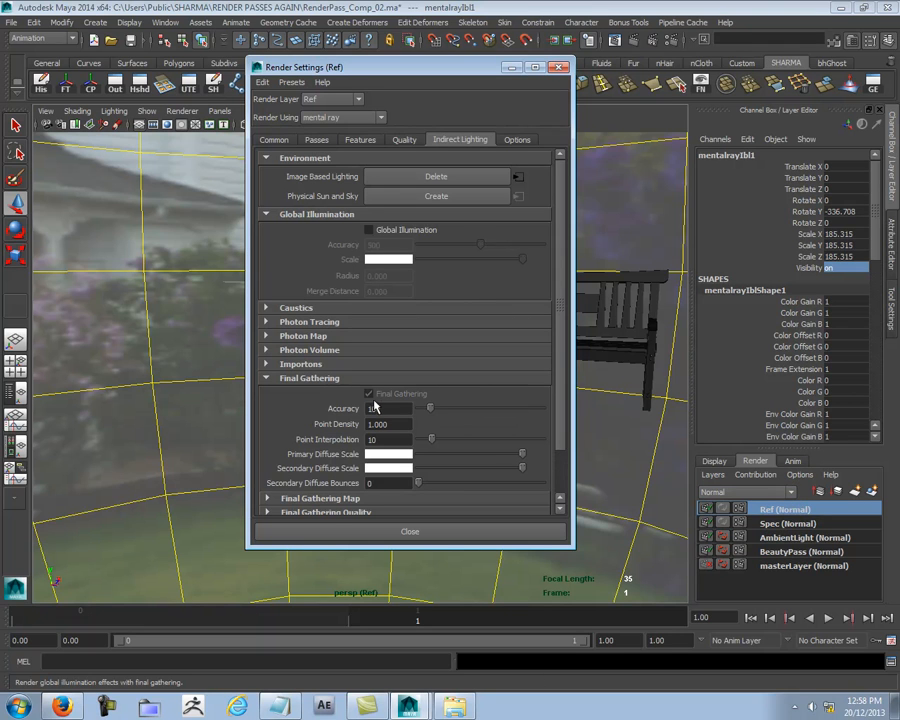
right_click(371, 397)
left_click(440, 401)
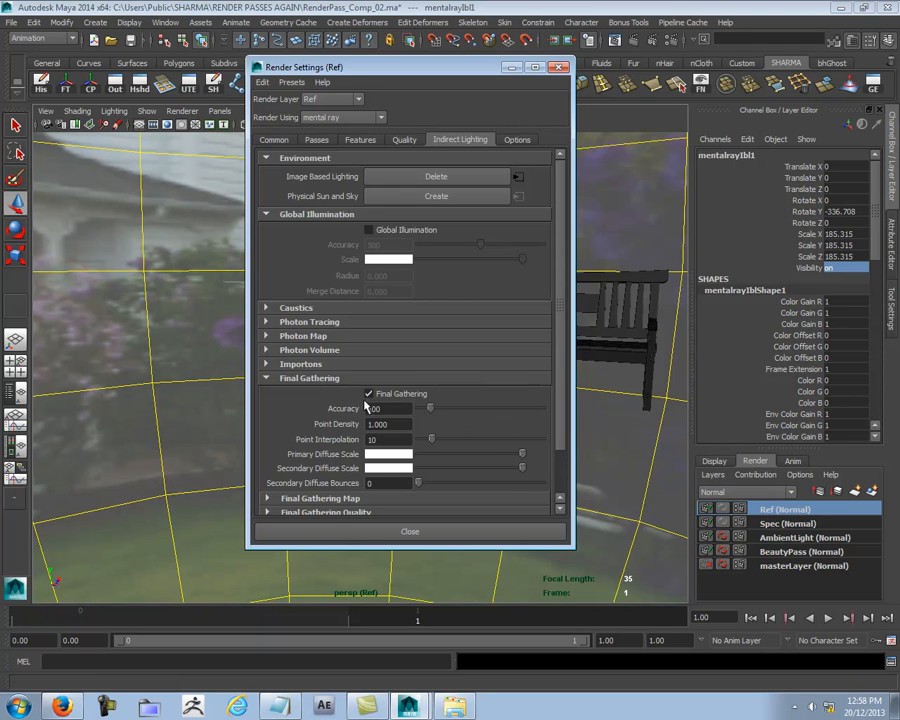
left_click(369, 394)
- Activate the AmbientLight layer, create a layer override for Final Gathering and turn it on
left_click(775, 524)
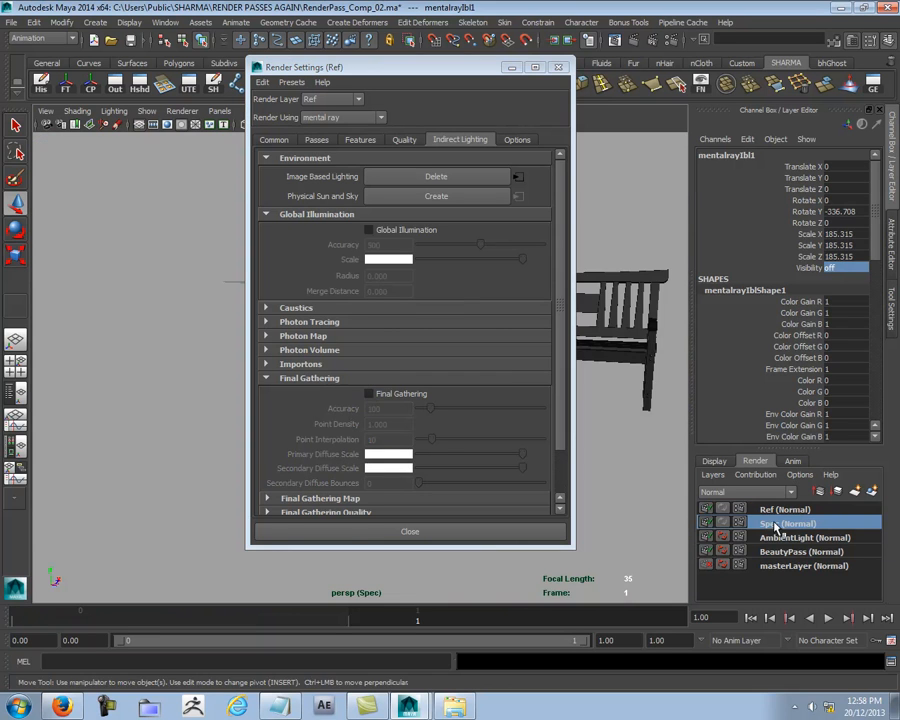
left_click(784, 539)
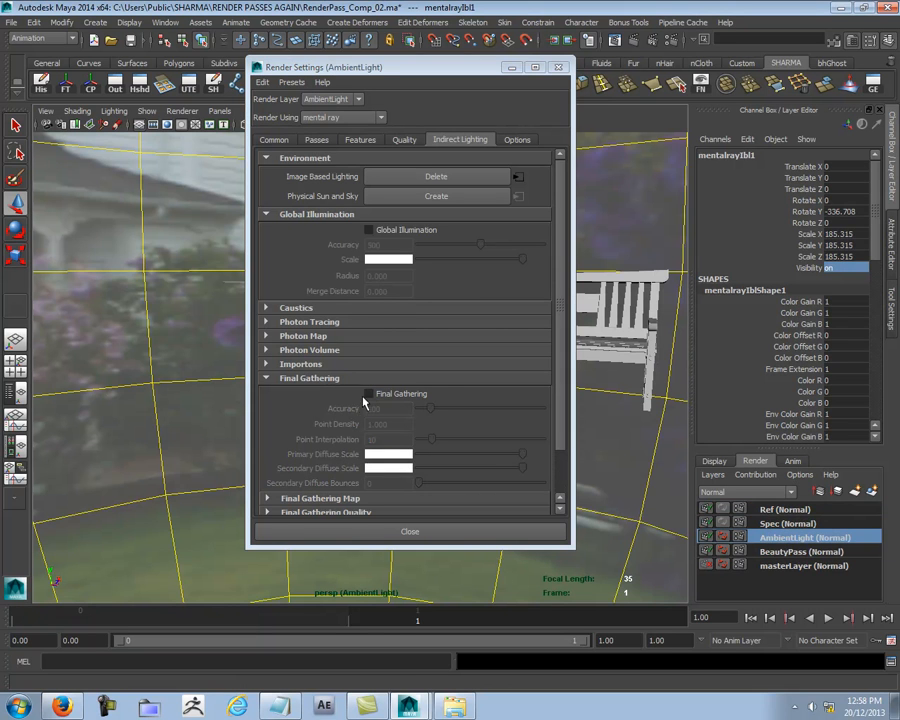
right_click(383, 396)
left_click(436, 413)
left_click(369, 393)
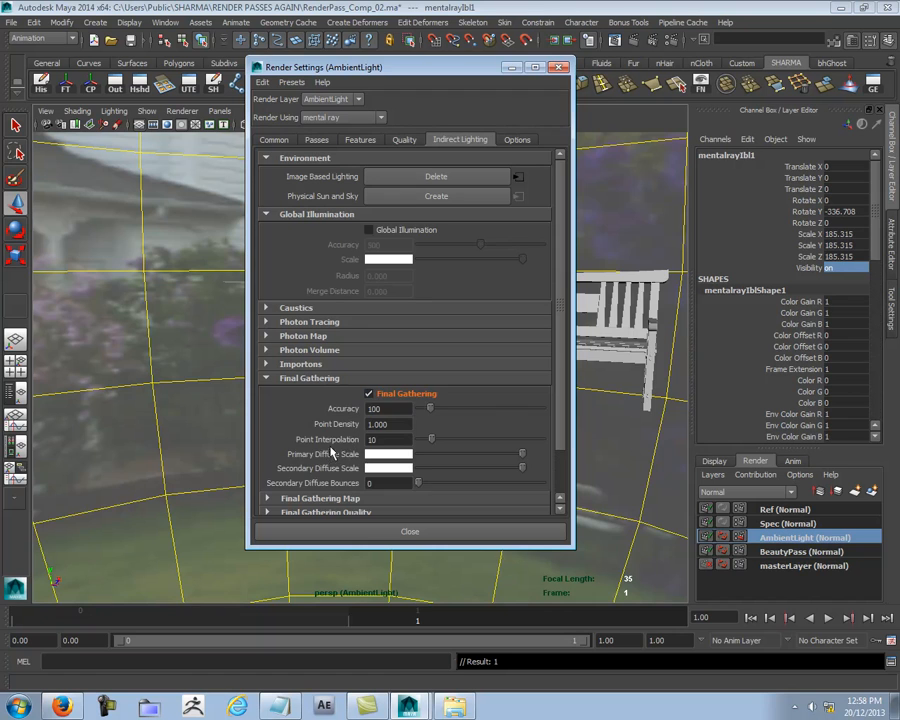
- Compare the Final Gathering setting across the BeautyPass, AmbientLight, Spec and Ref layers, and close the Render Settings
left_click(786, 552)
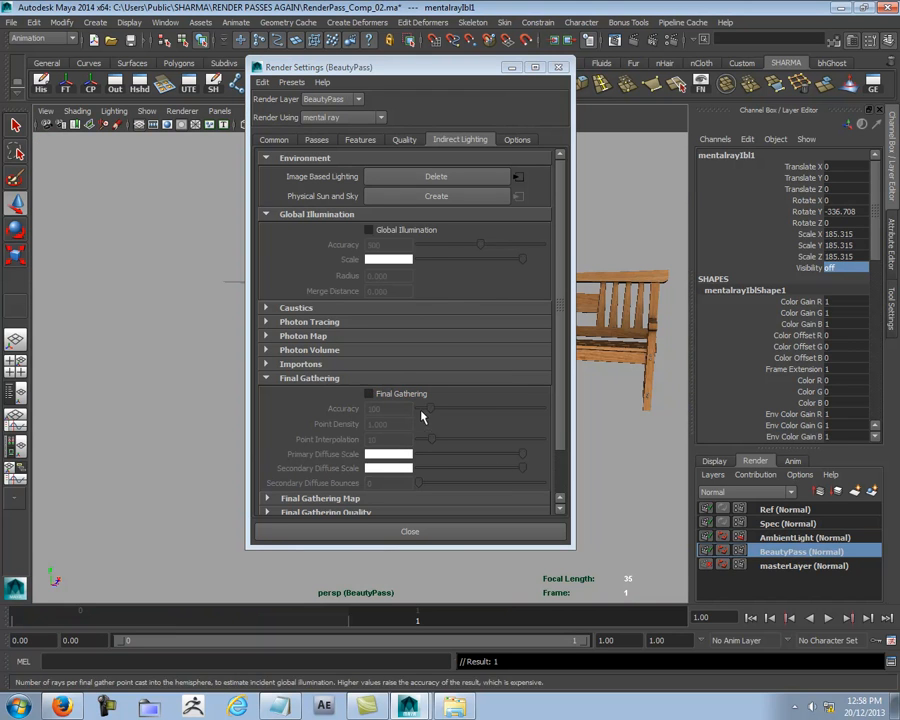
left_click(786, 536)
left_click(787, 524)
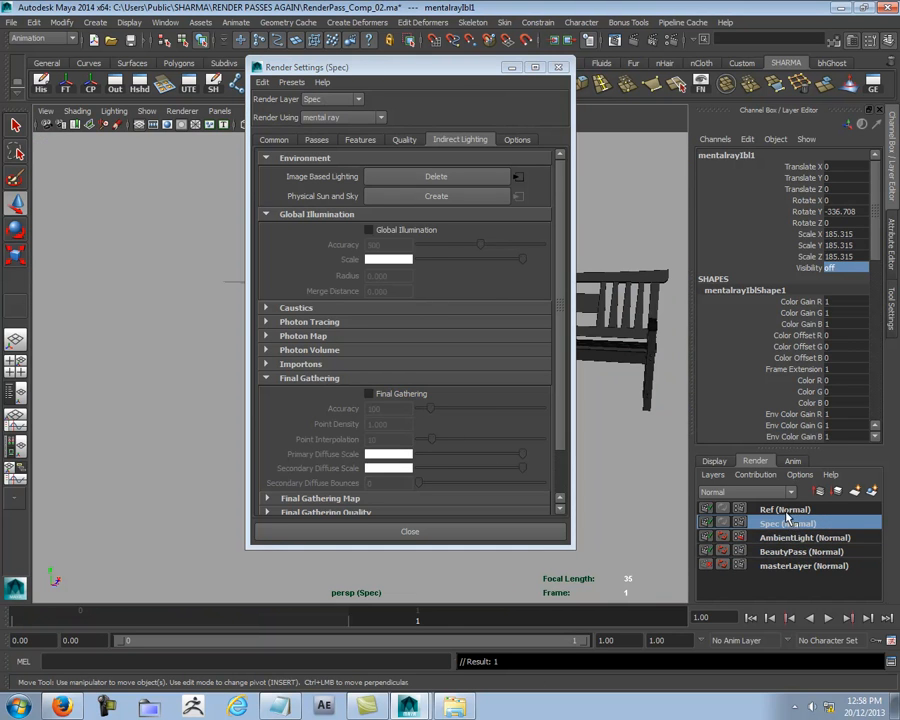
left_click(786, 510)
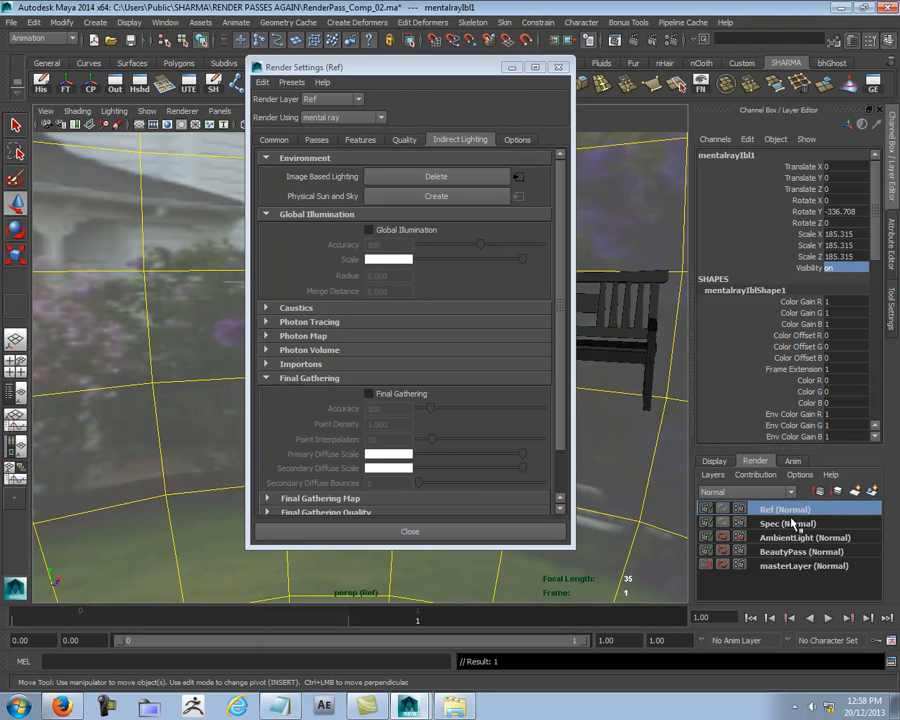
left_click(786, 524)
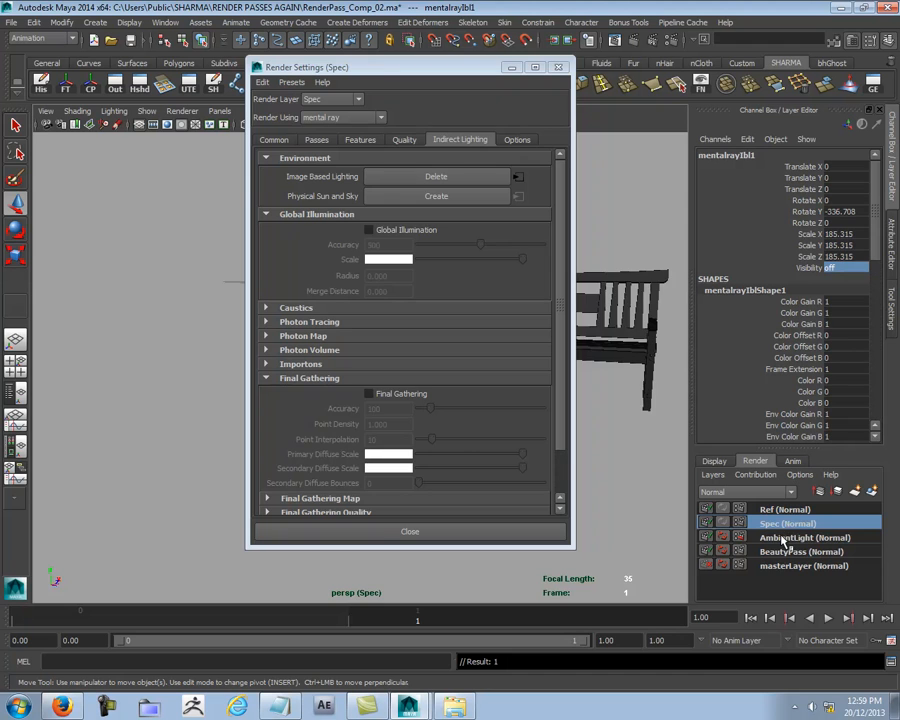
left_click(785, 539)
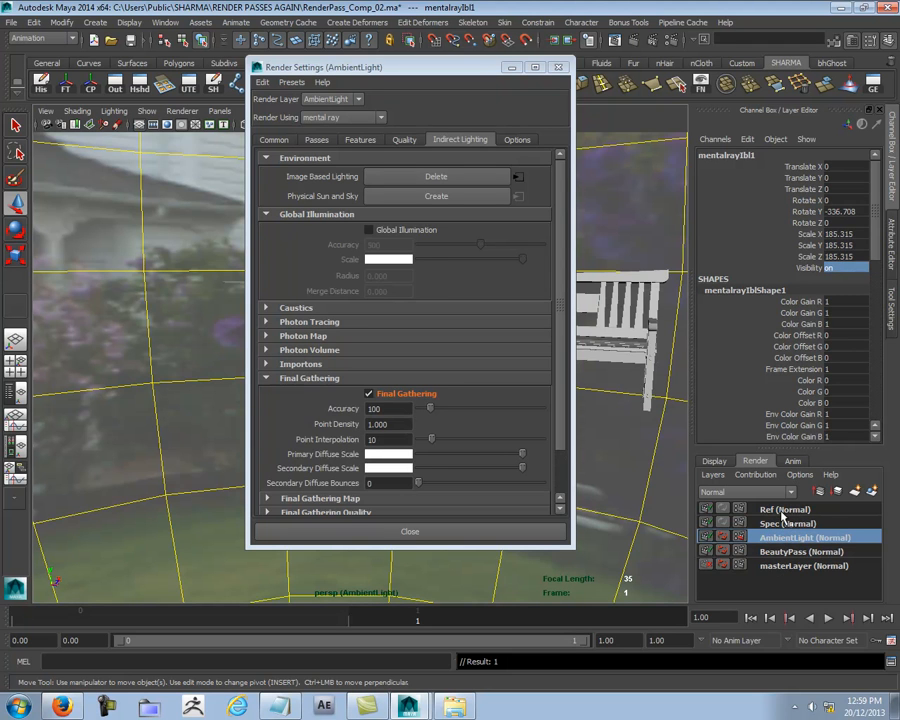
left_click(783, 512)
left_click(776, 524)
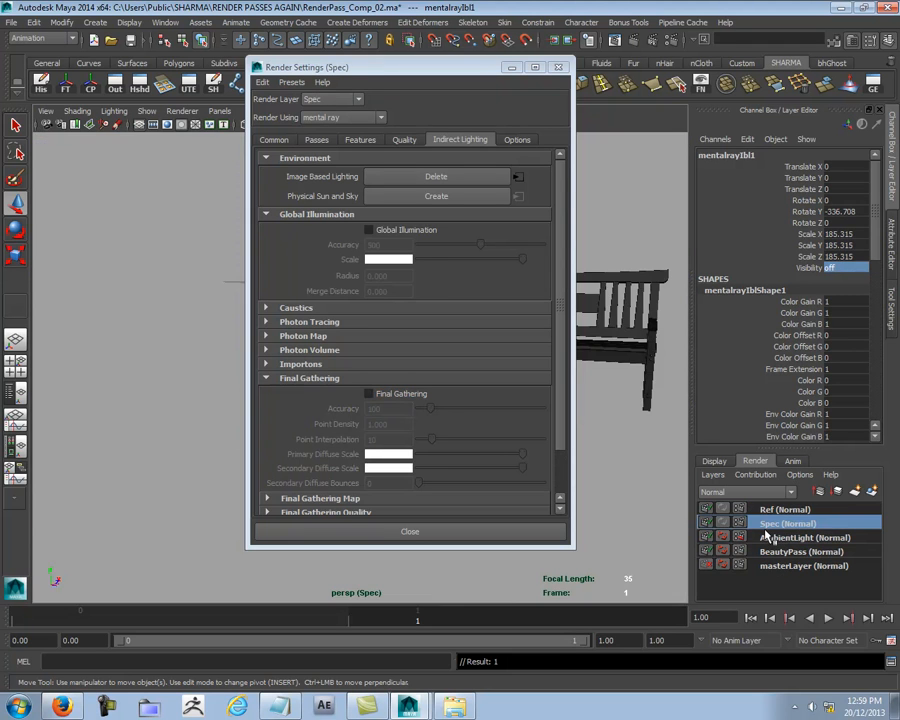
left_click(438, 76)
key("ctrl+a")
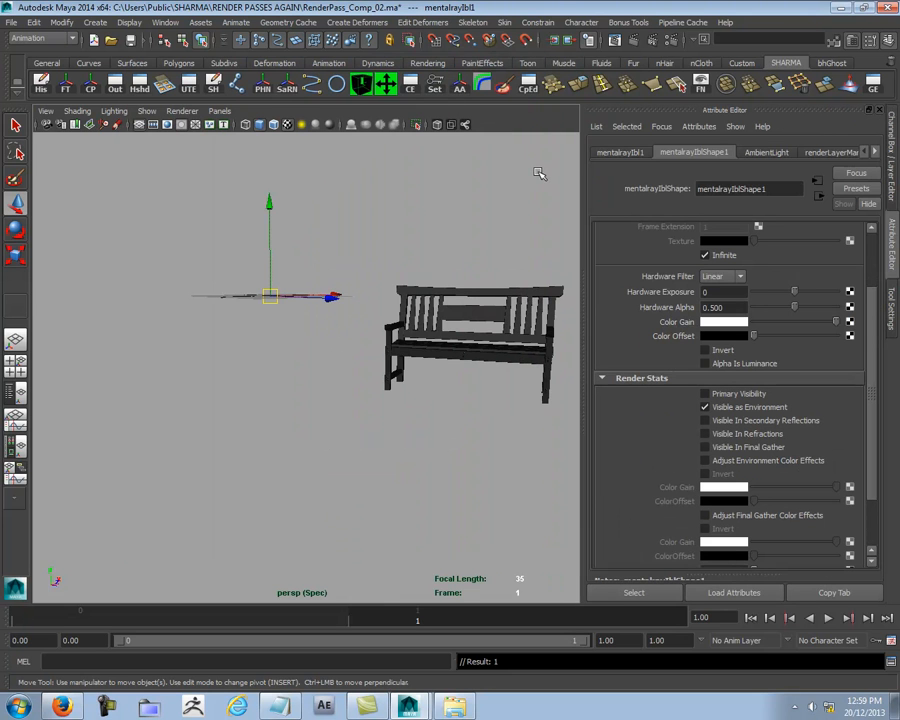
key("ctrl+a")
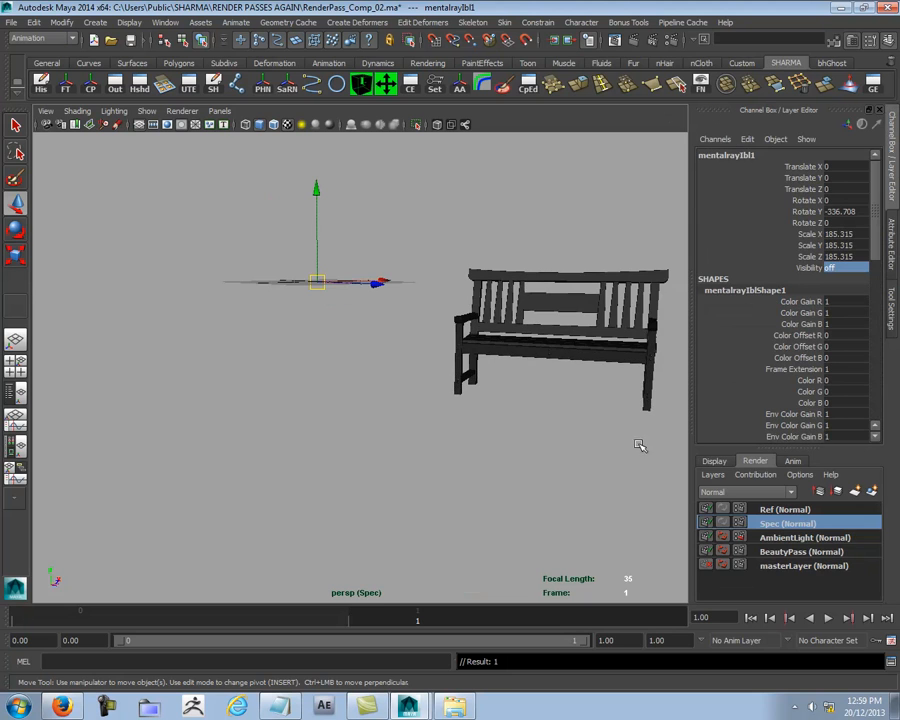
- Activate masterLayer, view the scene through Camera01 and clear the selection
left_click(779, 567)
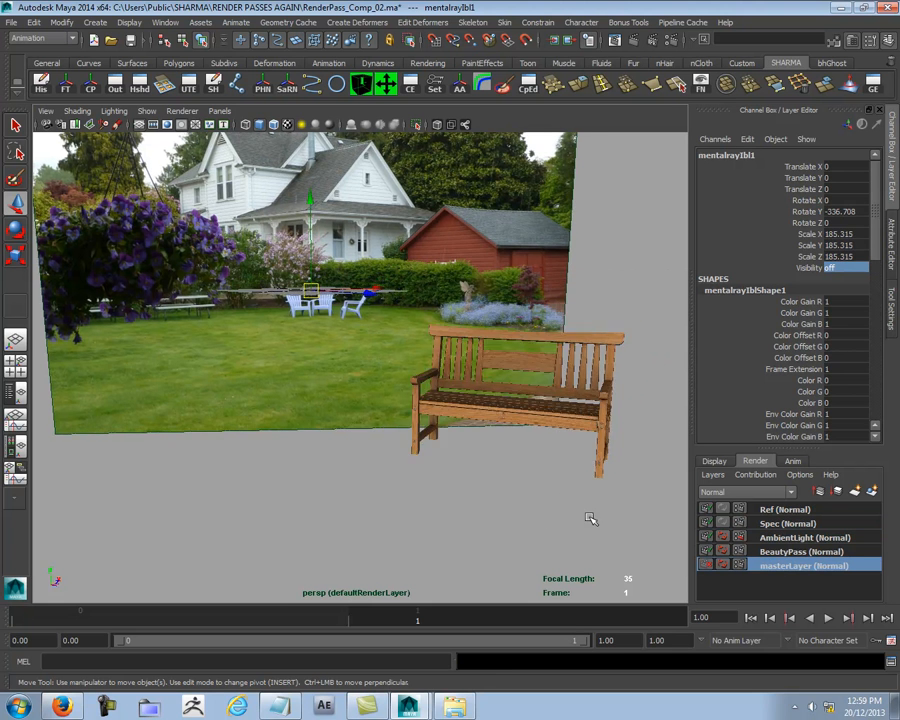
scroll(460, 479, "down", 3)
left_click(221, 112)
mouse_move(245, 124)
left_click(342, 126)
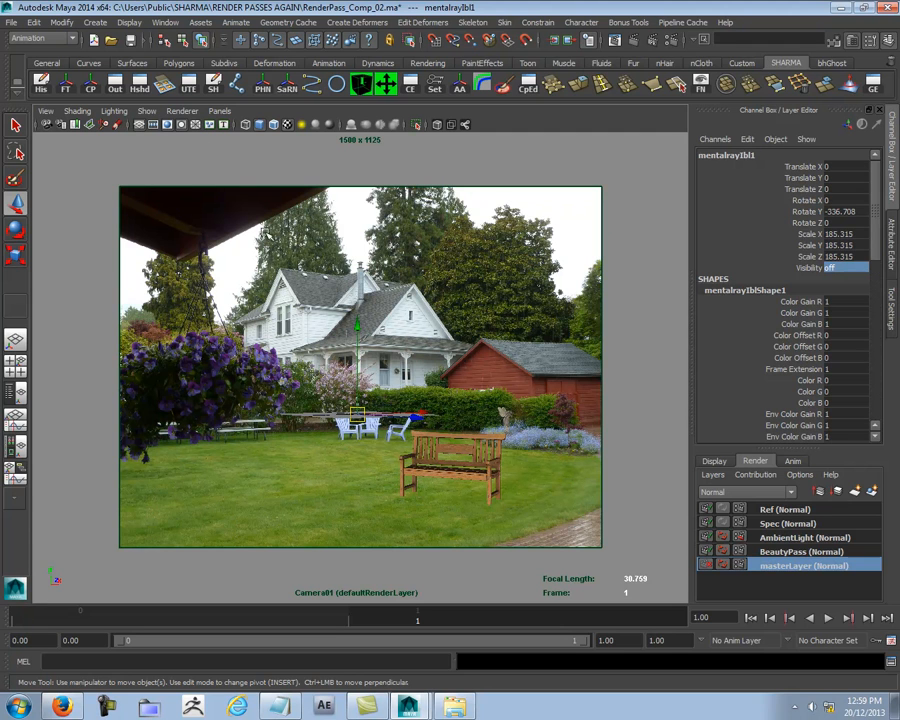
left_click(643, 258)
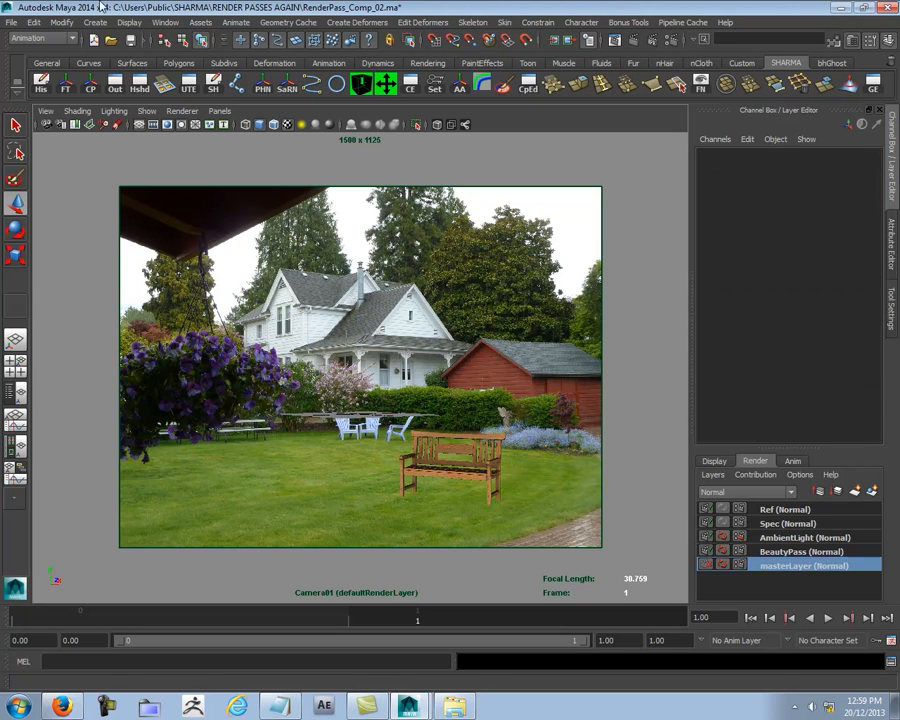
- Create an area light in the Spec layer and scale it uniformly to about 25.4
left_click(775, 524)
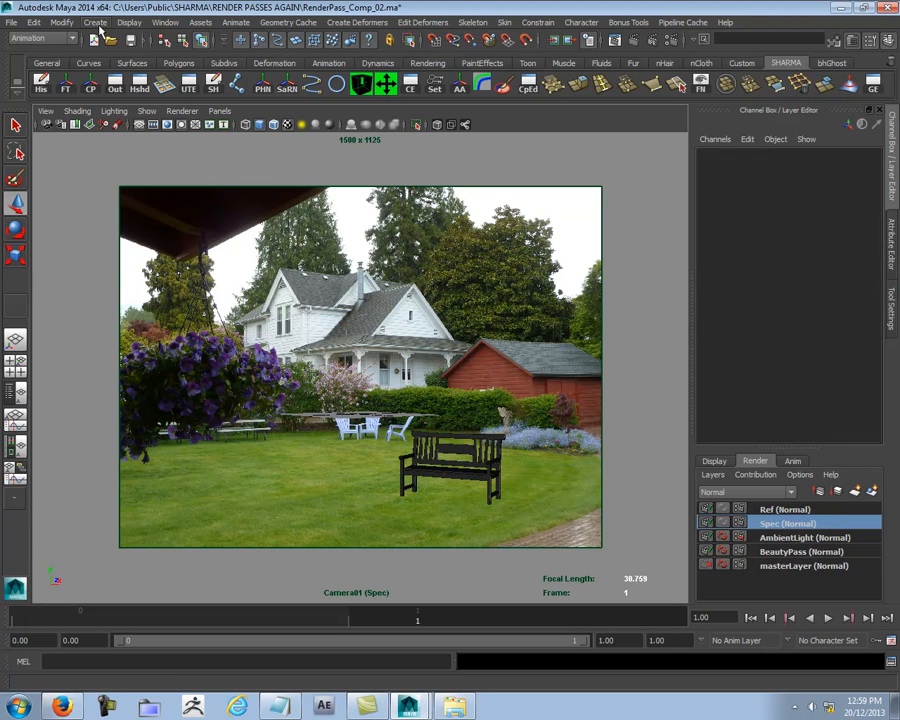
left_click(97, 23)
mouse_move(205, 83)
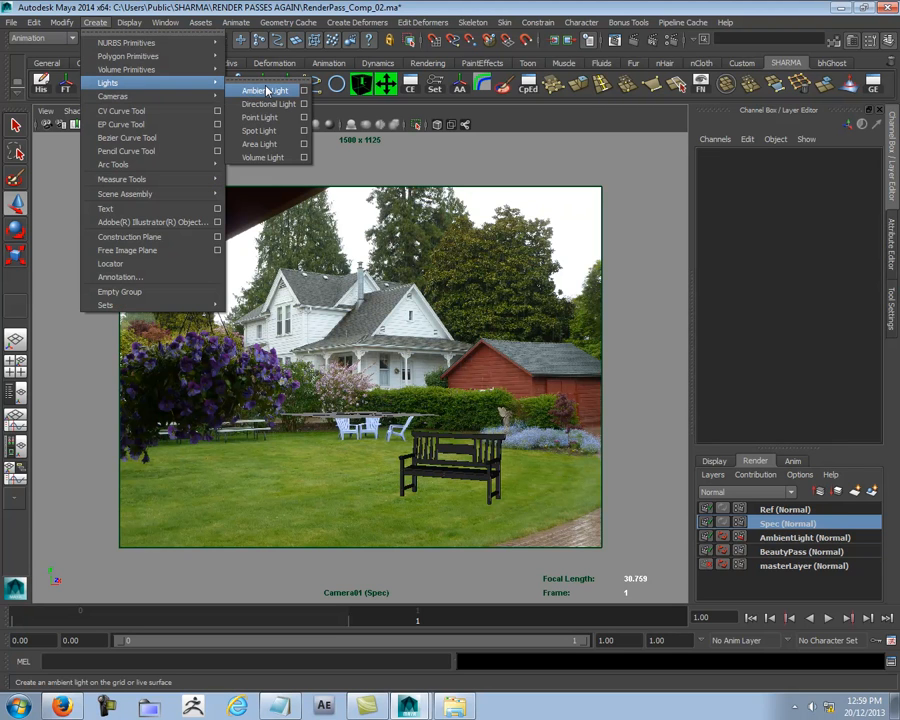
left_click(275, 144)
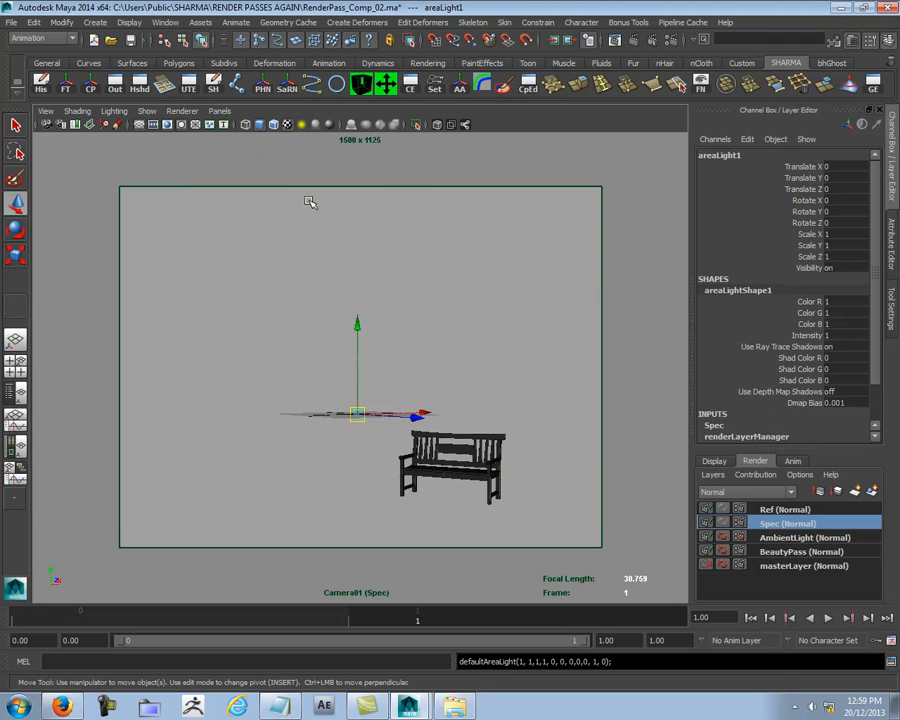
key("r")
left_click_drag(357, 413, 526, 322)
- In the perspective view, move the area light to about -19.4 in X and 33.9 in Z
key("w")
key("space")
right_click_drag(514, 362, 240, 383, "alt")
left_click_drag(240, 383, 390, 449, "alt")
right_click_drag(588, 371, 230, 341, "alt")
left_click_drag(375, 345, 456, 422, "alt")
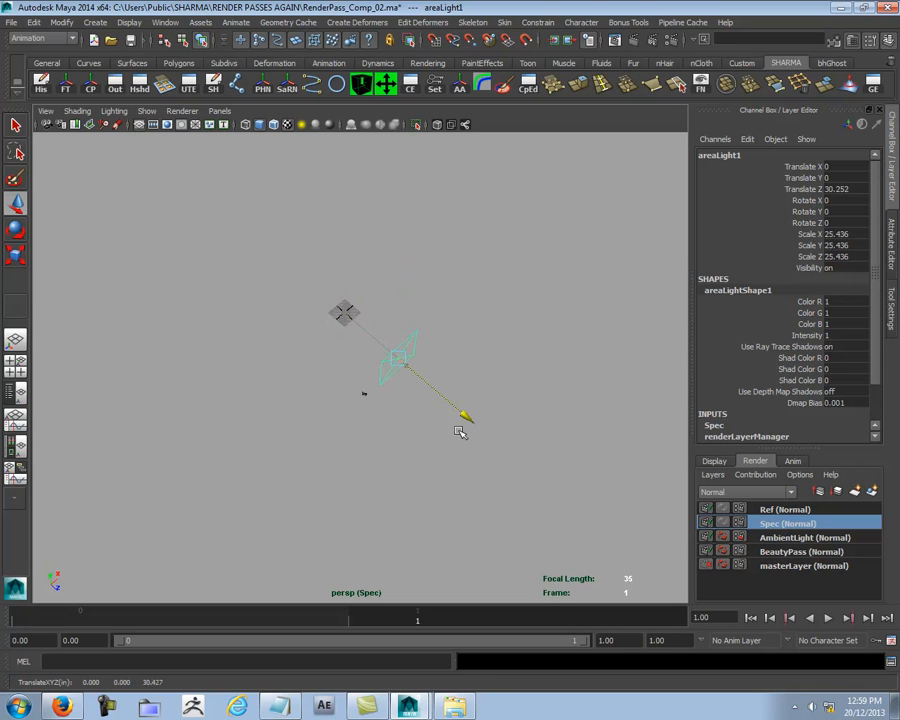
left_click_drag(466, 311, 397, 433)
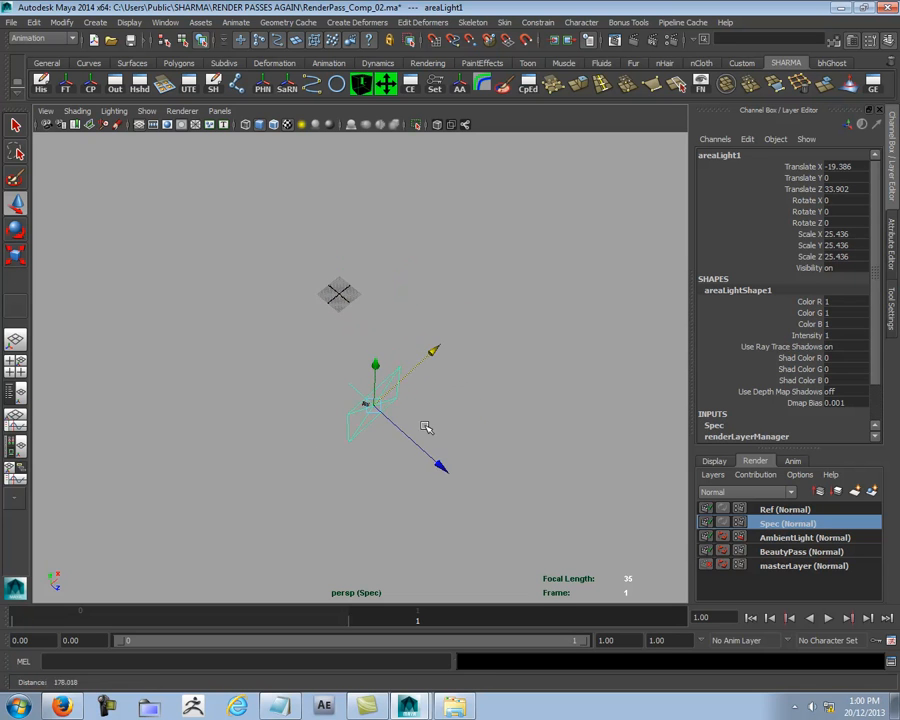
- Rotate the area light to about -21 degrees in X and -66 degrees in Y
key("F8")
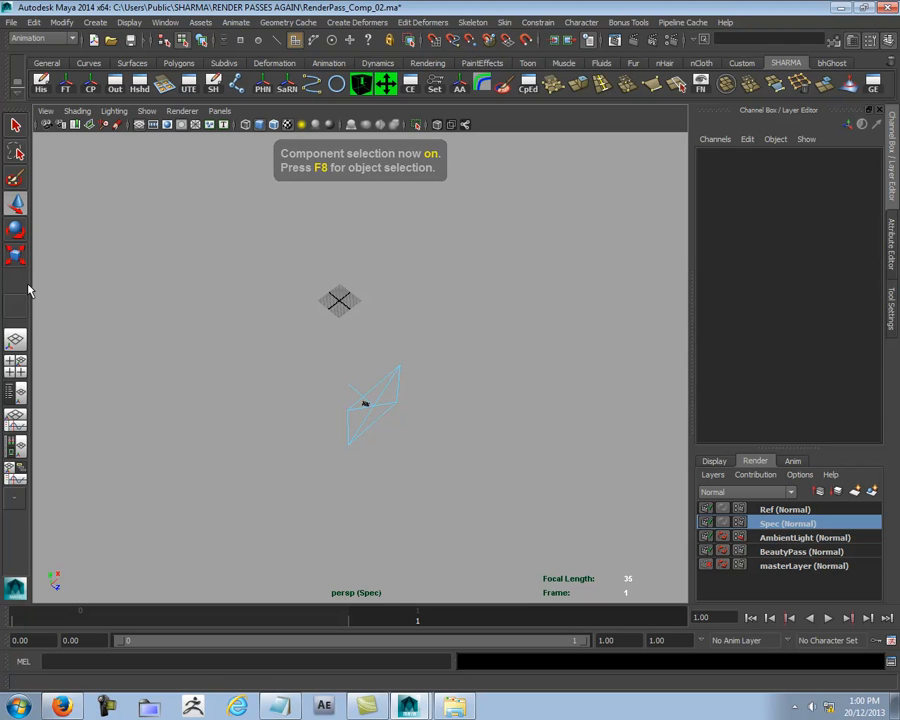
key("F8")
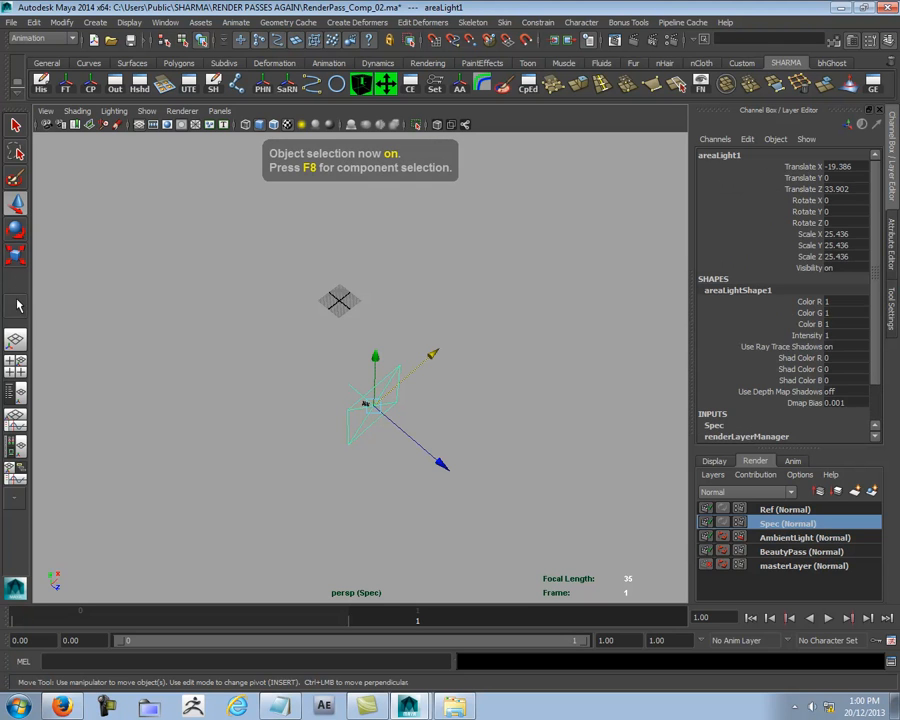
left_click(17, 303)
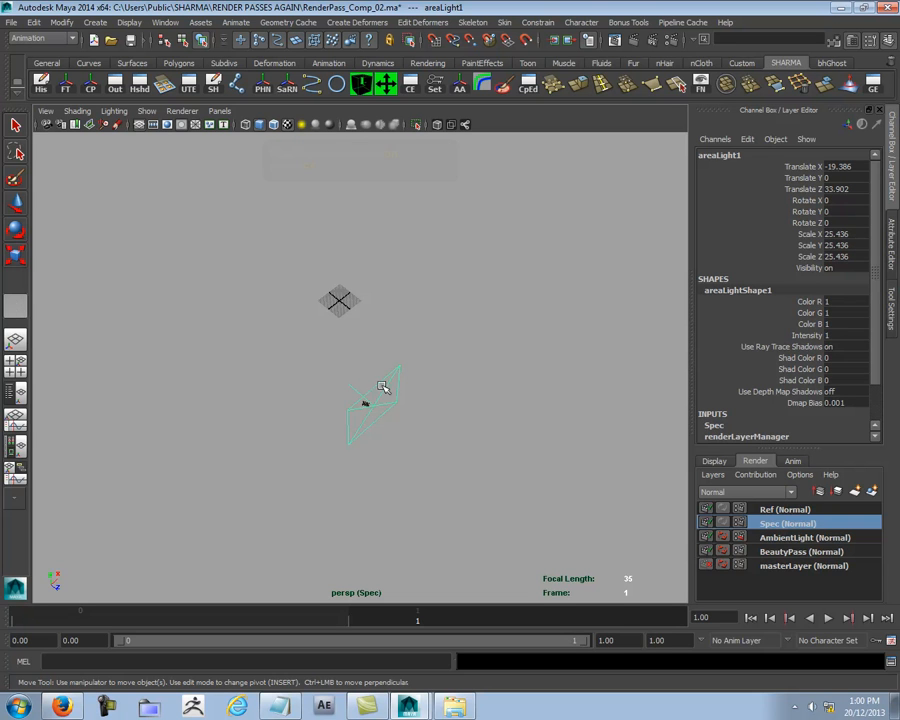
key("w")
left_click_drag(430, 386, 388, 418, "alt")
key("e")
left_click_drag(295, 297, 357, 310)
key("w")
left_click_drag(449, 320, 526, 337, "alt")
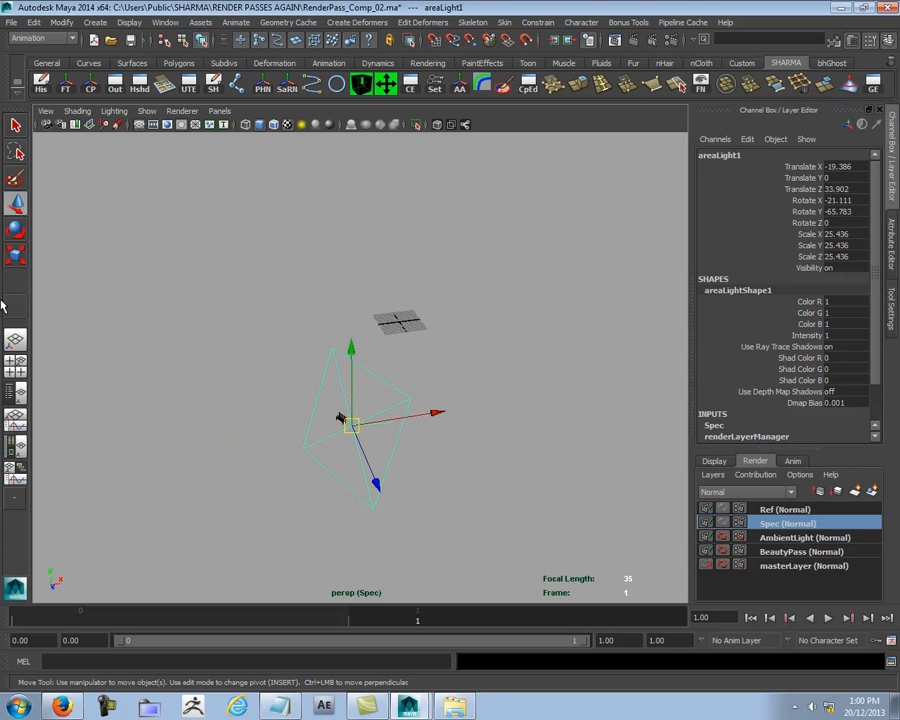
- Look through the area light and aim it at the bench from about X -32.3, Y 12.4, Z 36.0
left_click(146, 111)
mouse_move(115, 113)
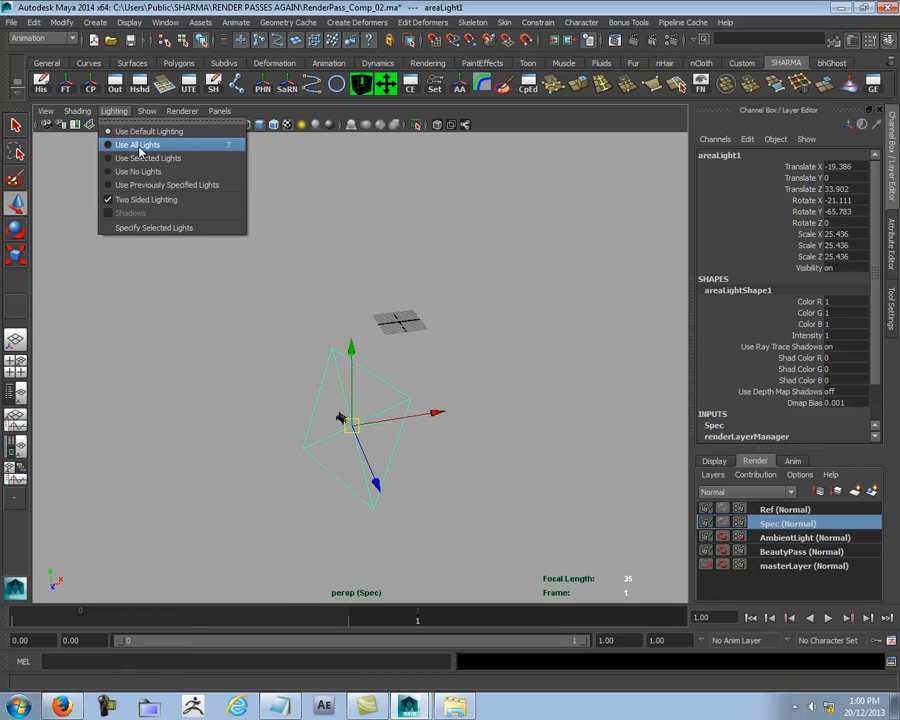
mouse_move(192, 112)
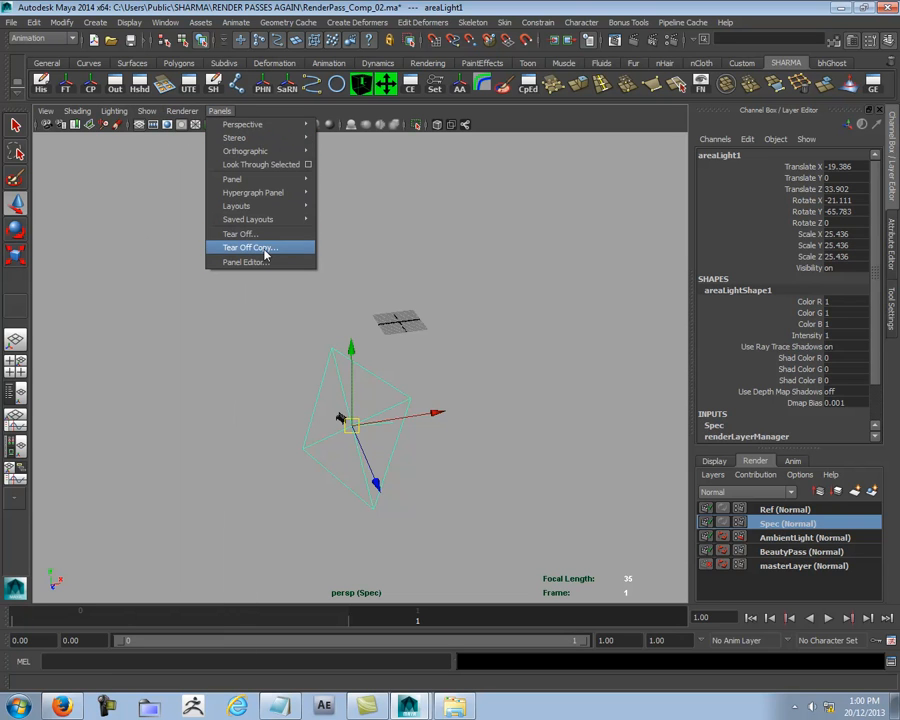
left_click(262, 164)
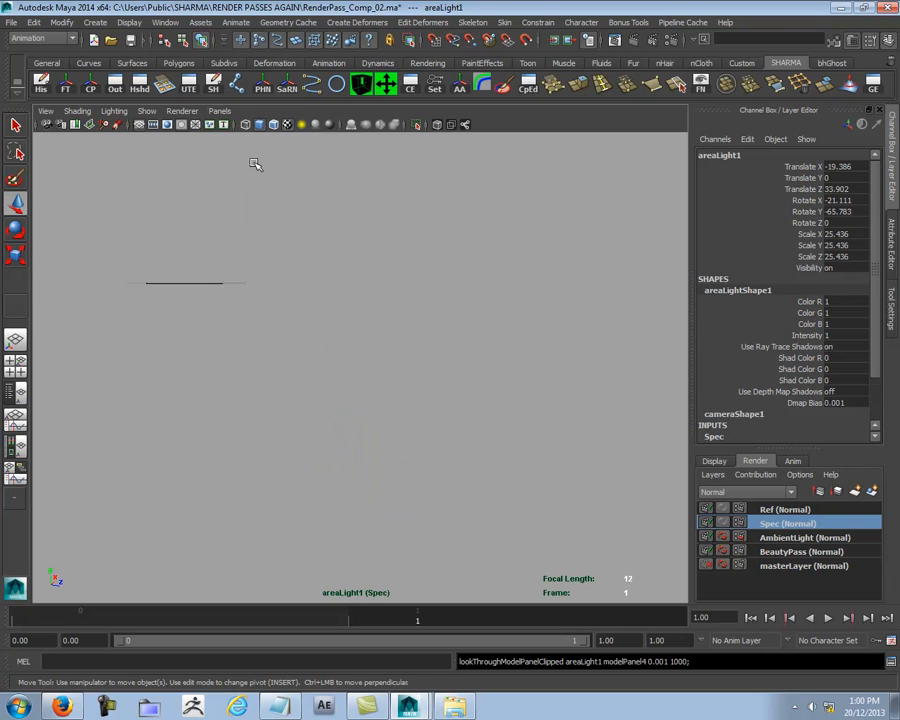
left_click_drag(410, 401, 457, 410, "alt")
right_click_drag(457, 410, 259, 378, "alt")
left_click_drag(259, 378, 362, 415, "alt")
scroll(370, 403, "down", 3)
right_click_drag(362, 415, 529, 405, "alt")
- Return to the perspective view and display the camera/light manipulator for areaLight1
key("space")
left_click_drag(513, 406, 505, 305)
scroll(401, 341, "down", 4)
mouse_move(401, 341)
left_mouse_down("alt")
mouse_move(358, 287)
mouse_move(388, 324)
left_mouse_up("alt")
right_click_drag(301, 366, 589, 382, "alt")
middle_click_drag(472, 420, 490, 365, "alt")
left_click_drag(490, 365, 470, 378, "alt")
left_click(128, 22)
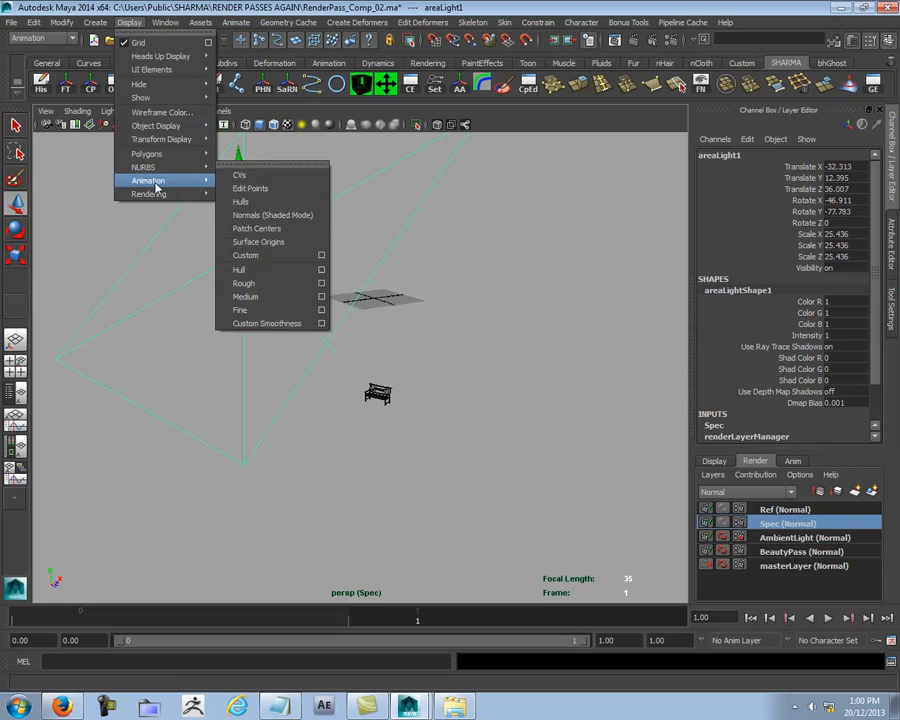
mouse_move(155, 200)
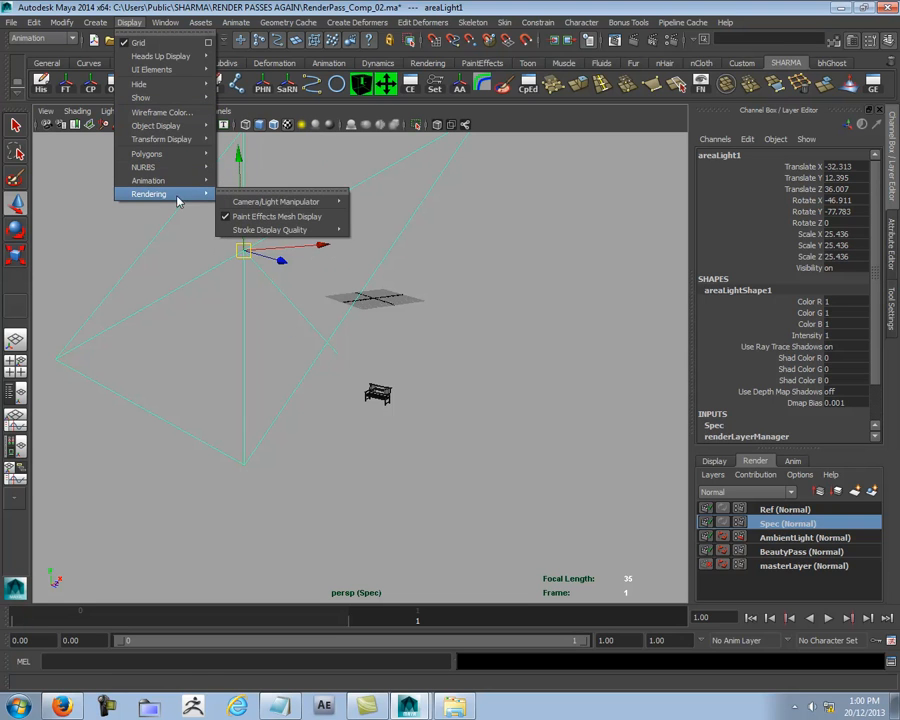
mouse_move(290, 203)
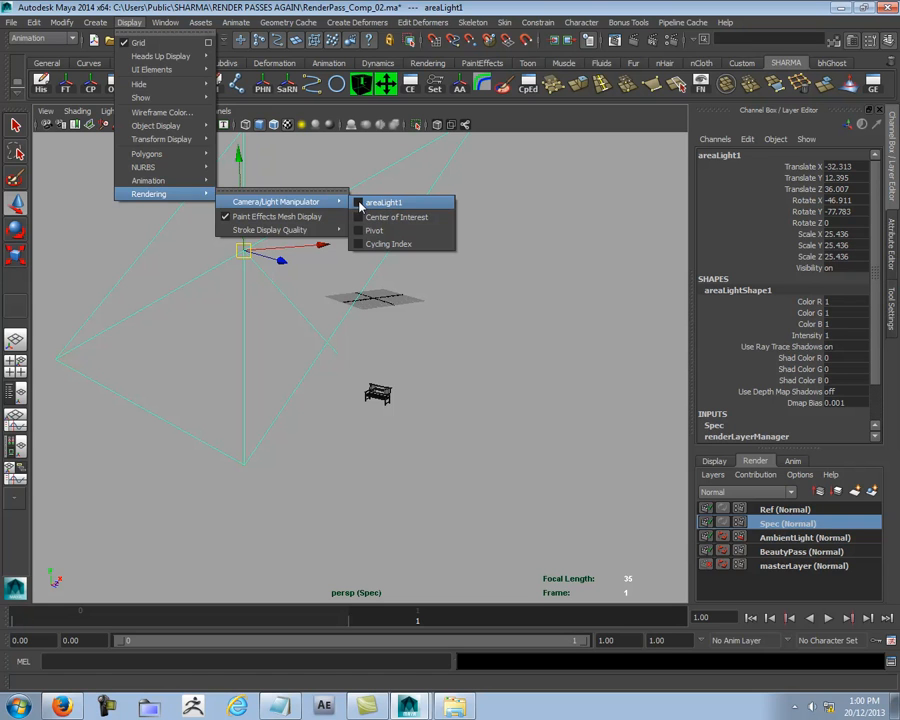
left_click(360, 204)
- Place the area light's aim point on the bench, turning the light to about -403.7 in X and -71.2 in Y
left_click_drag(466, 349, 397, 354, "alt")
left_click_drag(199, 336, 342, 356)
scroll(302, 401, "down", 2)
left_click_drag(383, 253, 302, 402)
right_click_drag(302, 402, 401, 393, "alt")
left_click_drag(321, 427, 320, 421)
left_click_drag(215, 356, 274, 212)
- Switch to the Camera01 view and test-render the bench region of the Spec layer in the Render View
scroll(257, 366, "down", 3)
scroll(500, 342, "down", 3)
left_click(219, 111)
mouse_move(240, 124)
left_click(348, 125)
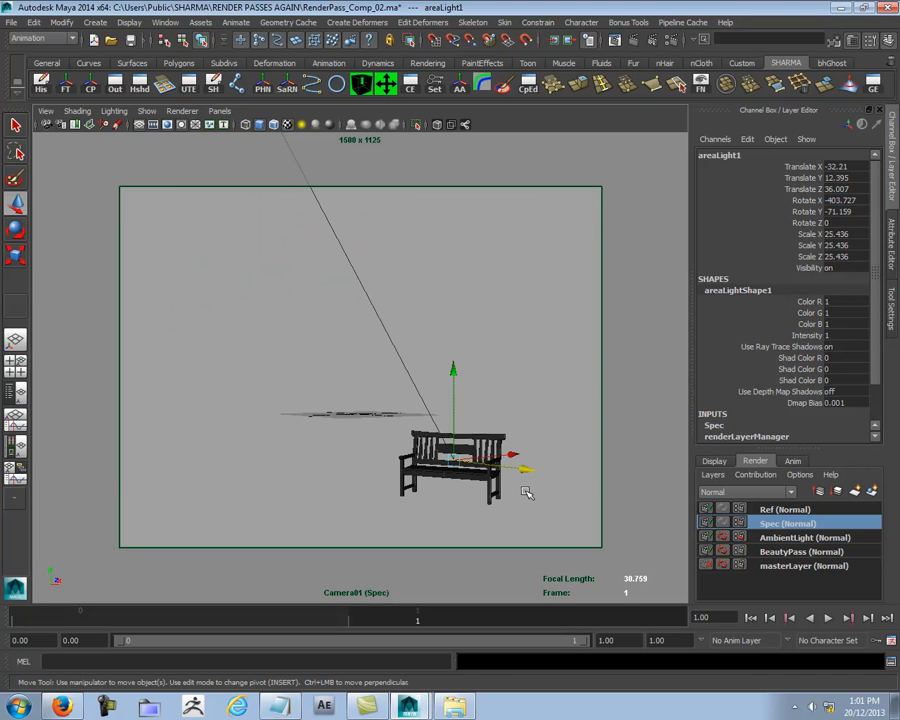
left_click(616, 40)
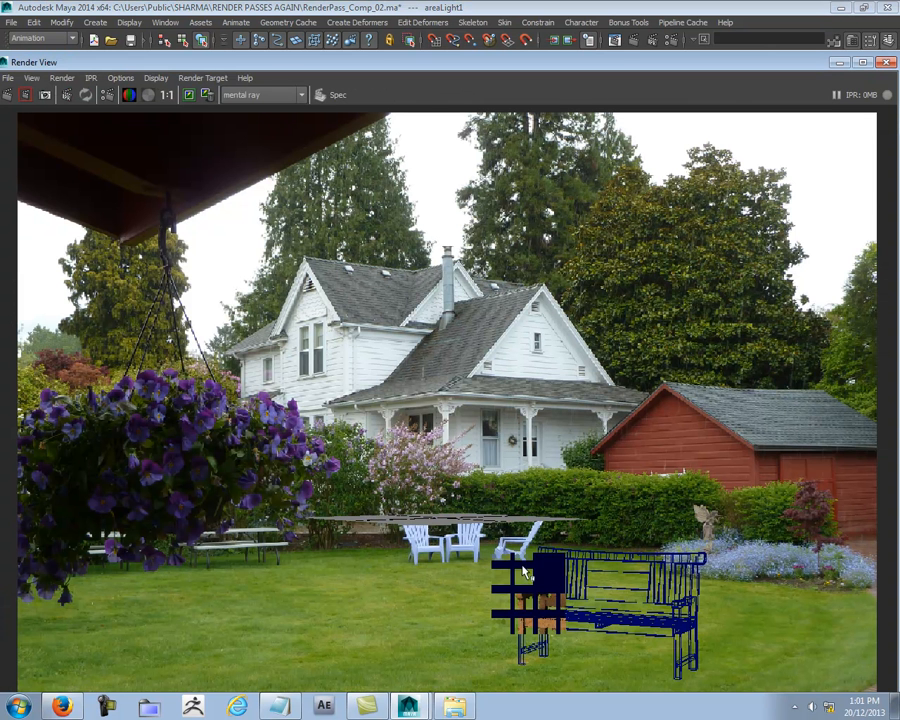
left_click(25, 95)
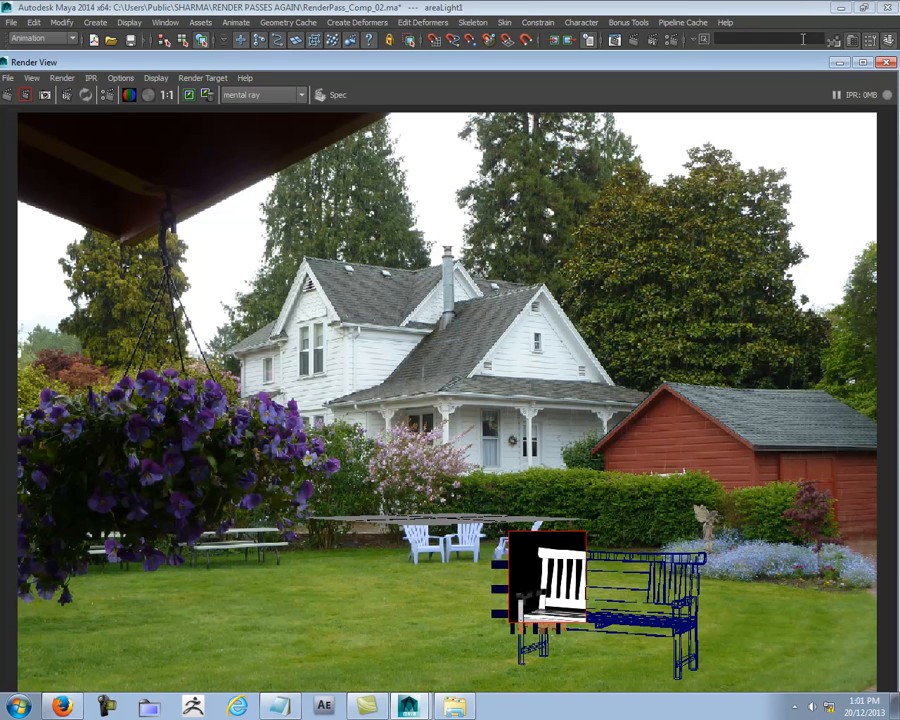
- Activate the Ref layer and test-render the same bench region in the Render View
left_click_drag(795, 73, 679, 72)
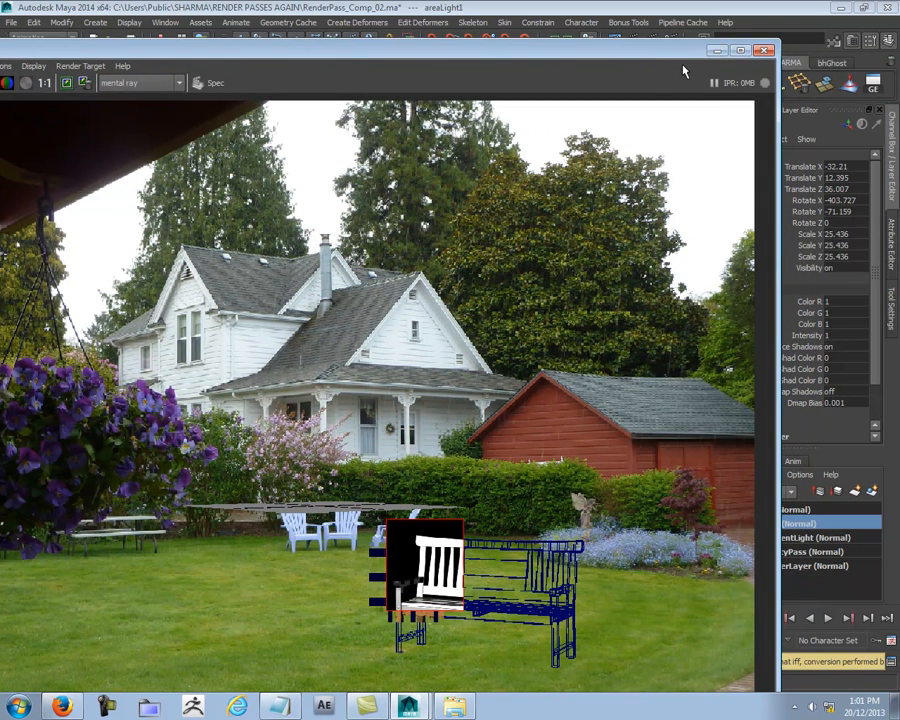
left_click(814, 513)
right_click(424, 545)
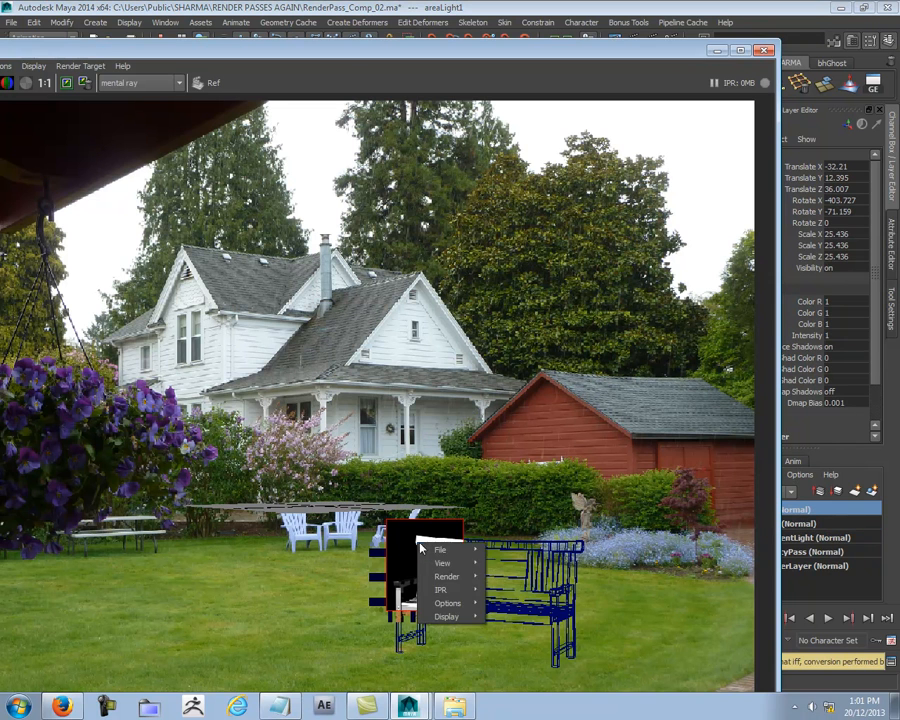
mouse_move(463, 589)
left_click(536, 588)
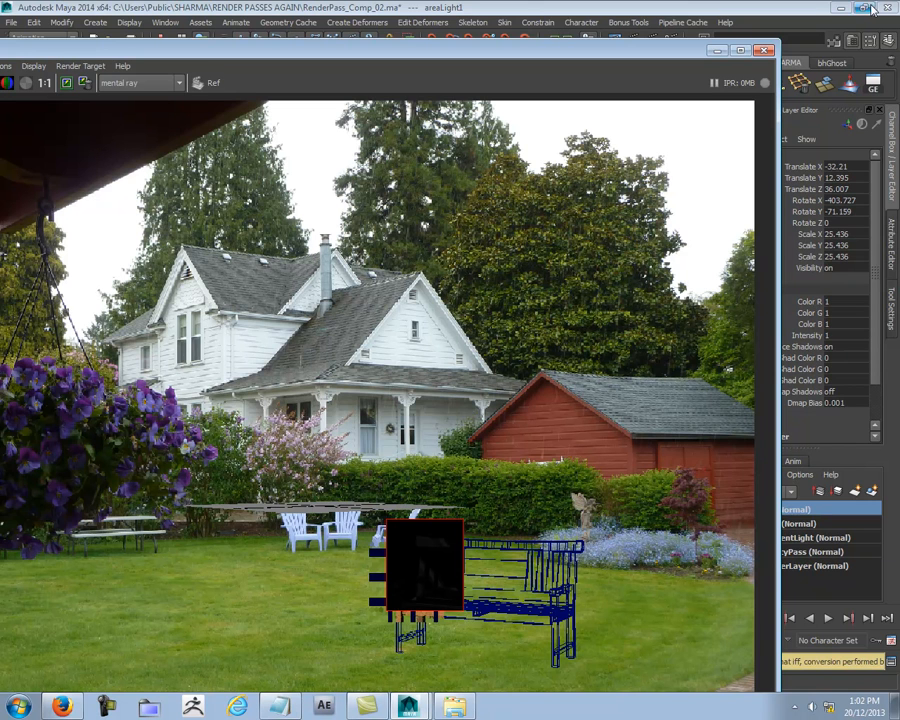
- Close the Render View and create a new empty render layer above Ref, making it active
left_click(765, 51)
left_click(610, 481)
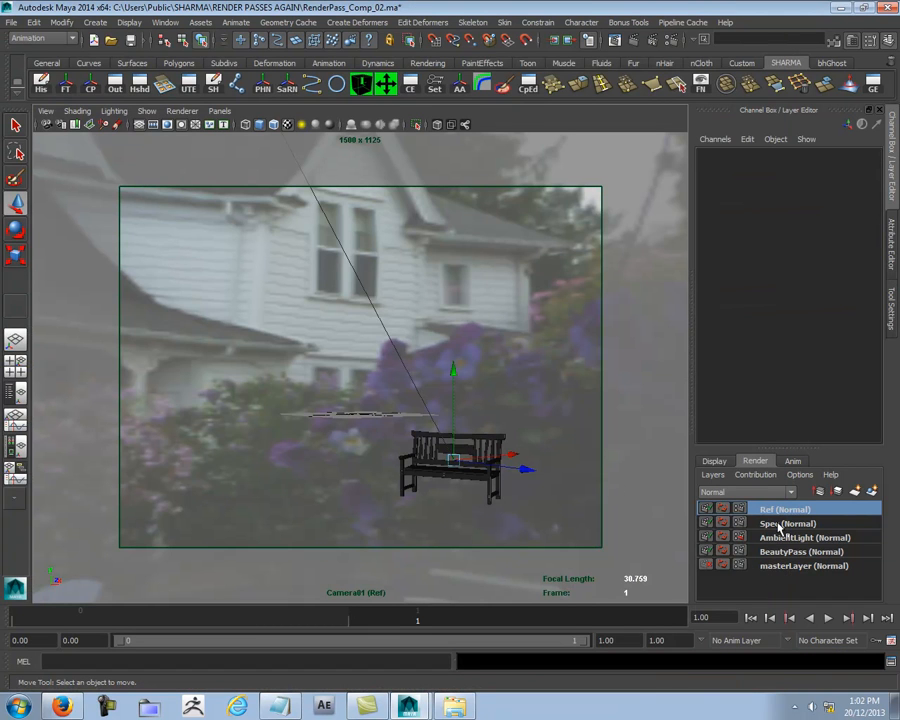
left_click(857, 491)
left_click(795, 509)
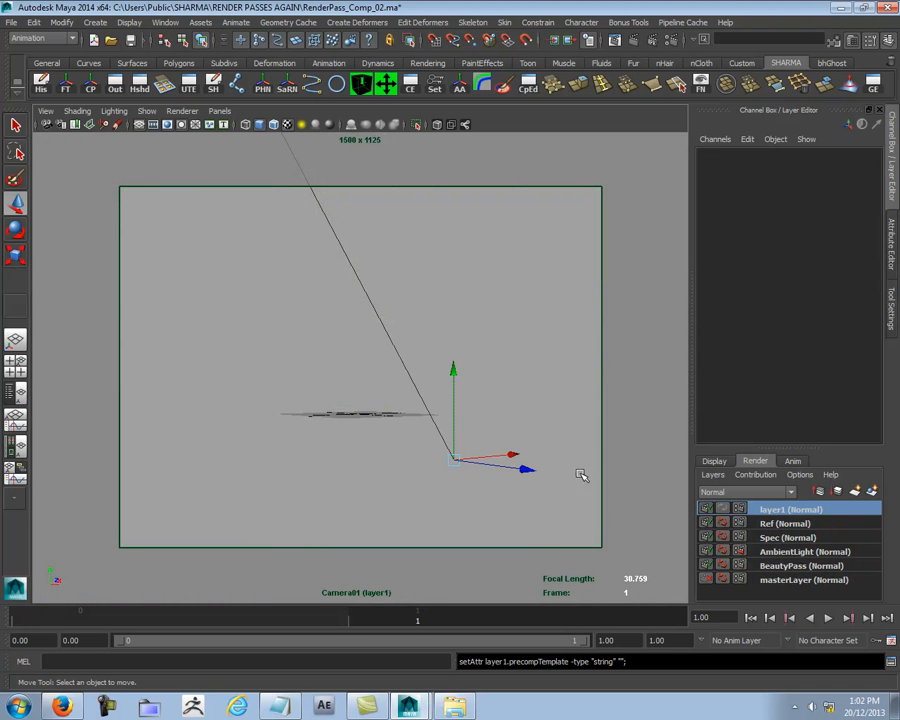
- Return to the perspective view, staying in object selection mode
left_click(575, 426)
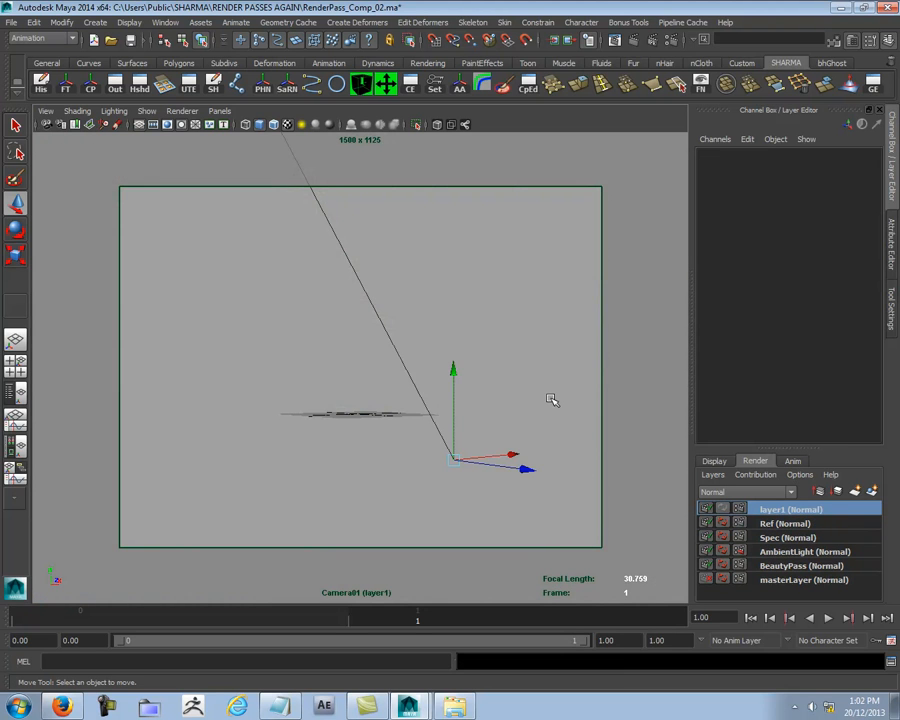
key("space")
left_click_drag(500, 380, 398, 364)
key("F8")
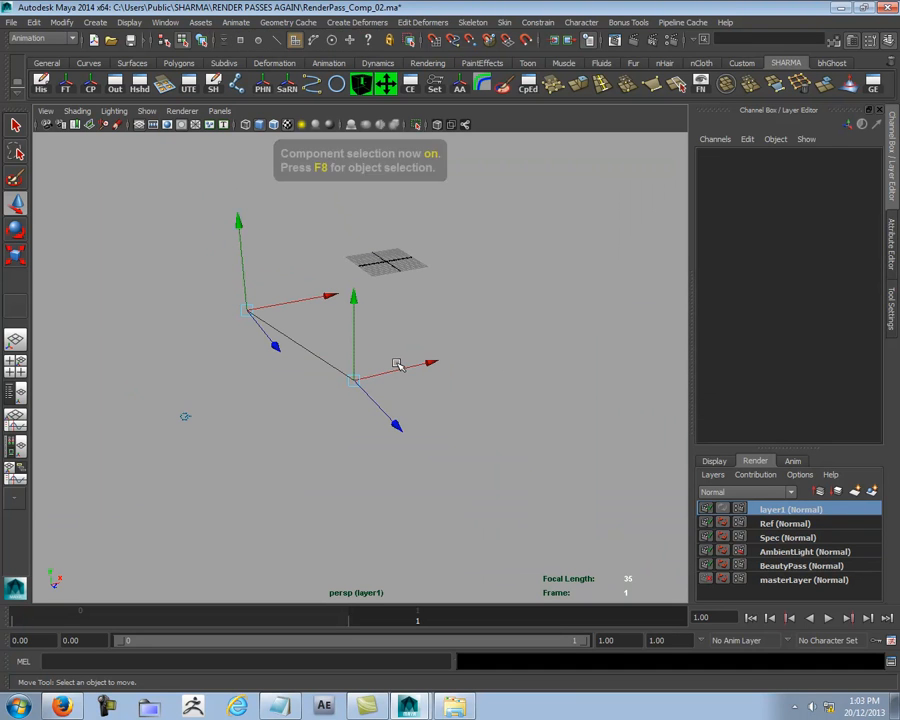
key("F8")
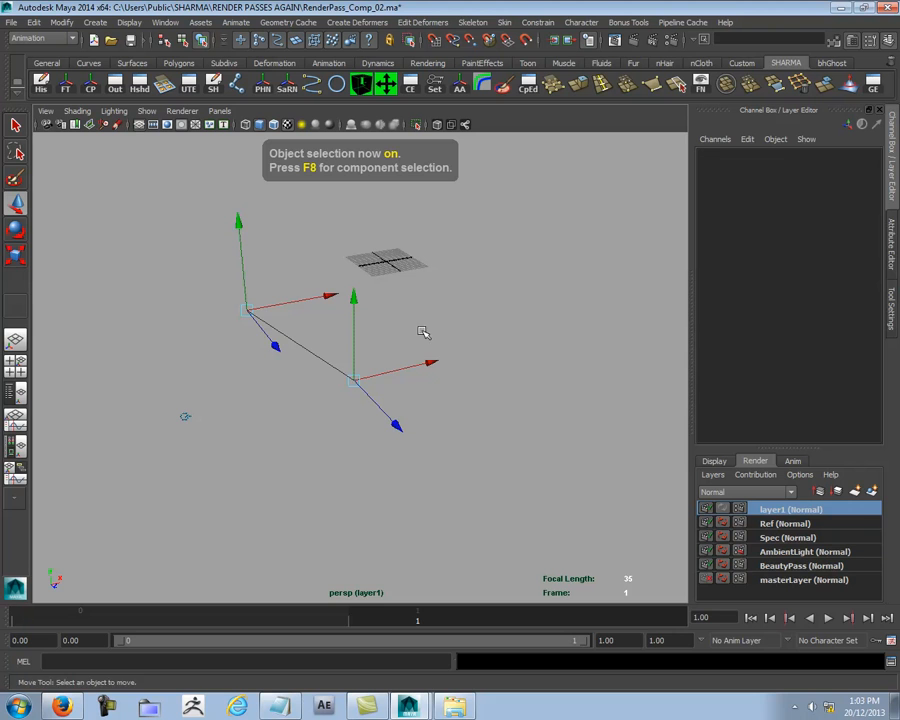
- Open the Outliner and clear its filter so that it lists all scene nodes
left_click(13, 233)
left_click(116, 84)
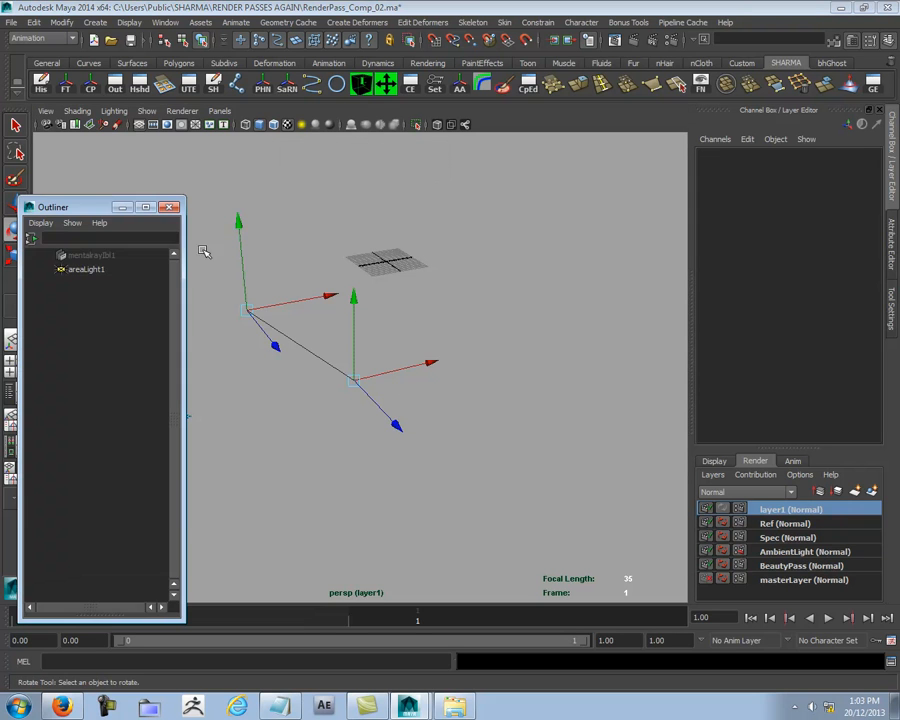
left_click(31, 238)
left_click(95, 258)
left_click(66, 326)
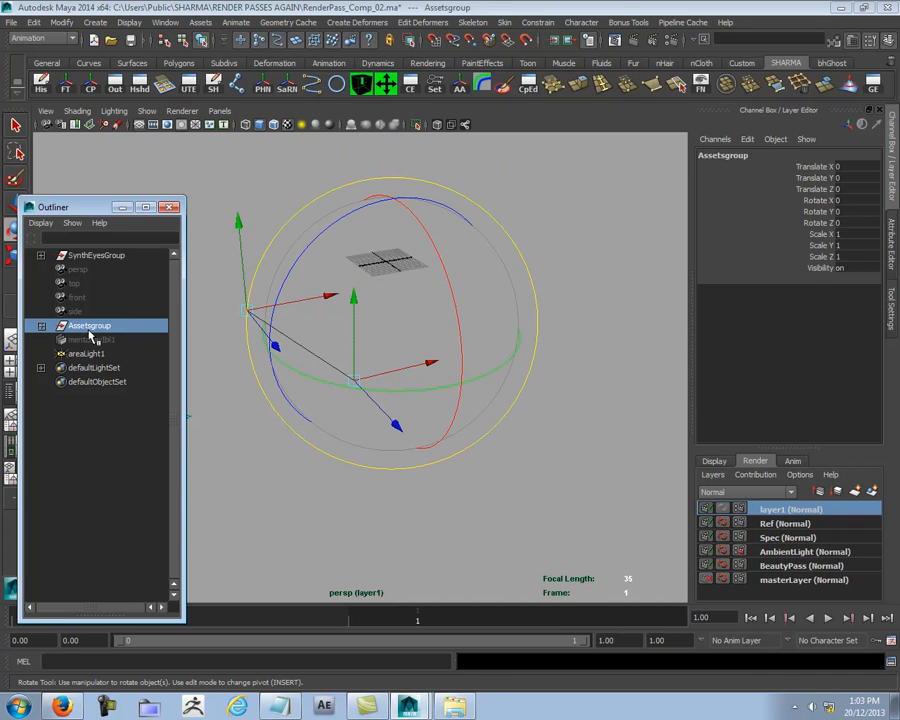
left_click(68, 353)
left_click(500, 357)
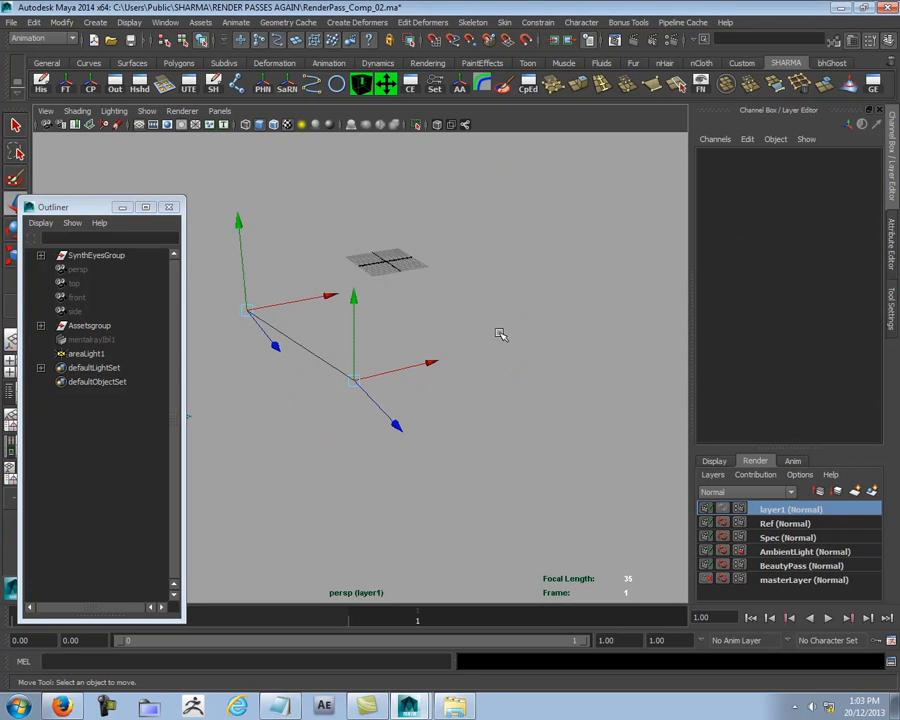
- Select areaLight1 and turn off its camera/light manipulator display
left_click(127, 22)
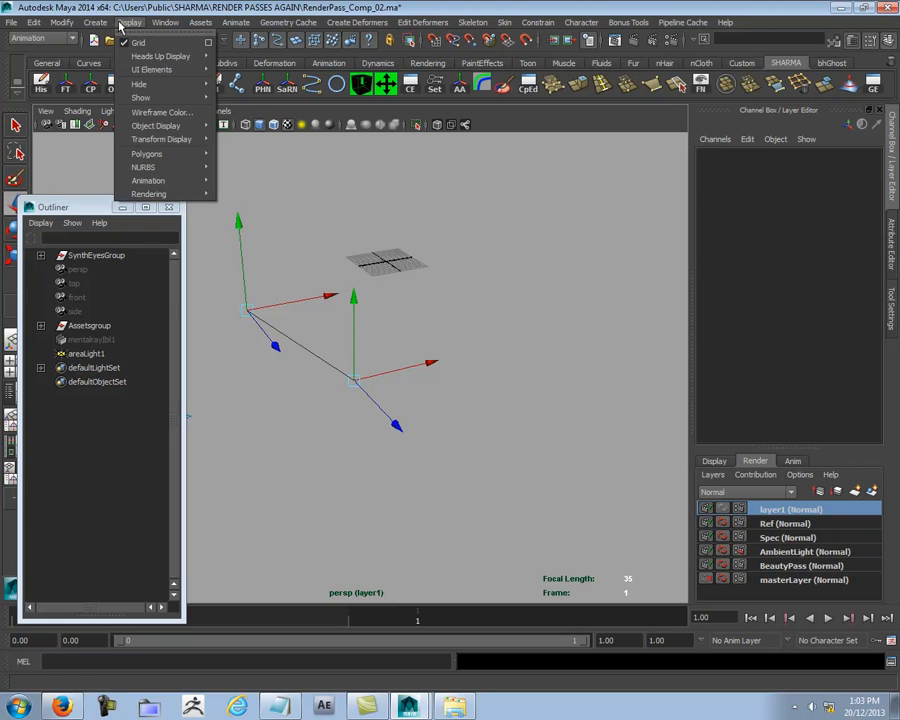
mouse_move(164, 196)
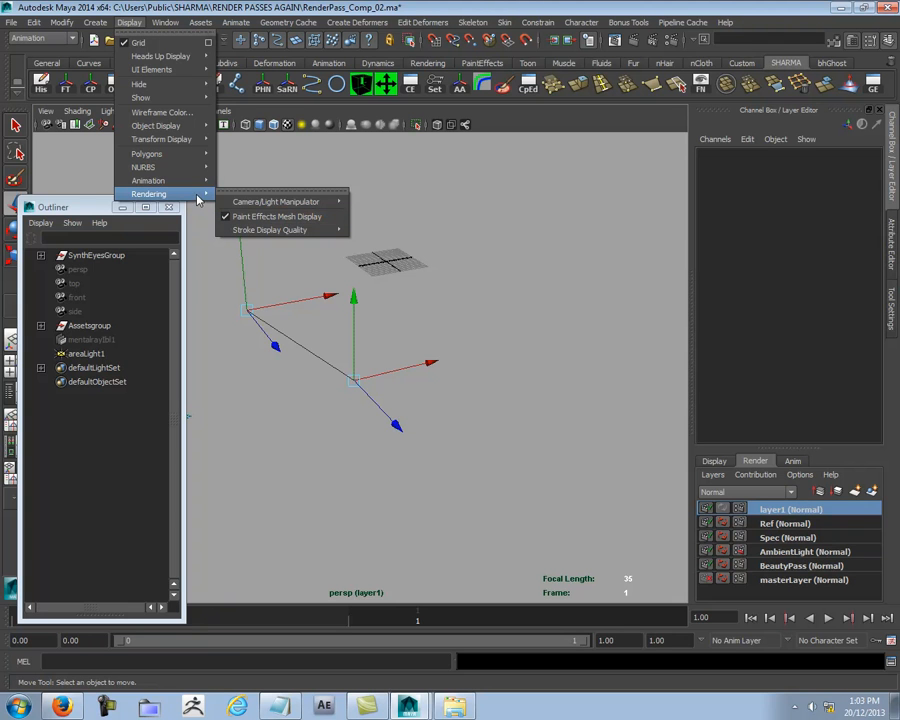
mouse_move(280, 205)
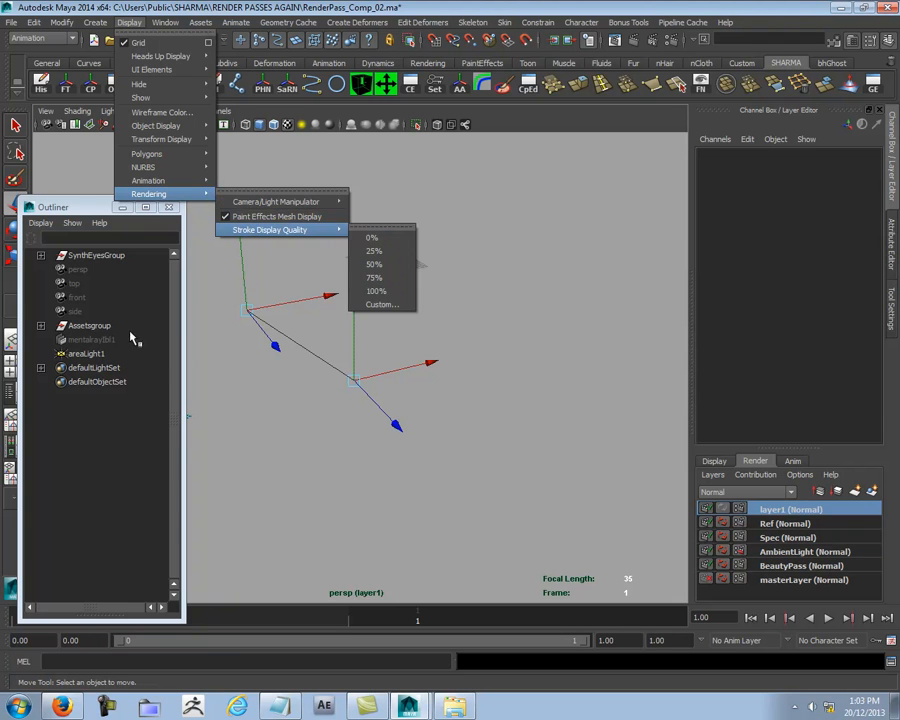
left_click(88, 355)
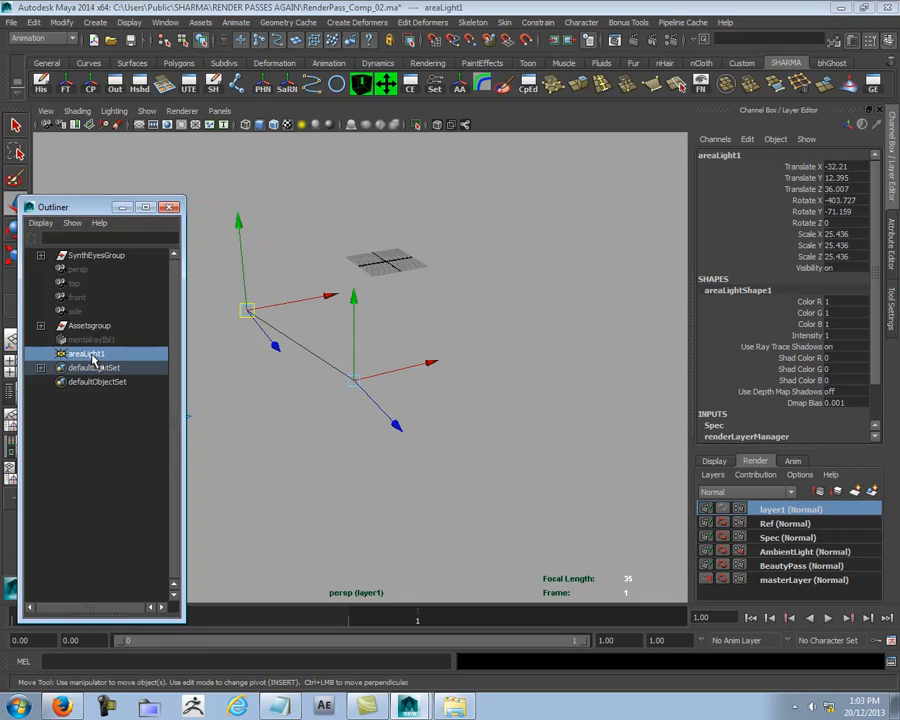
left_click(129, 22)
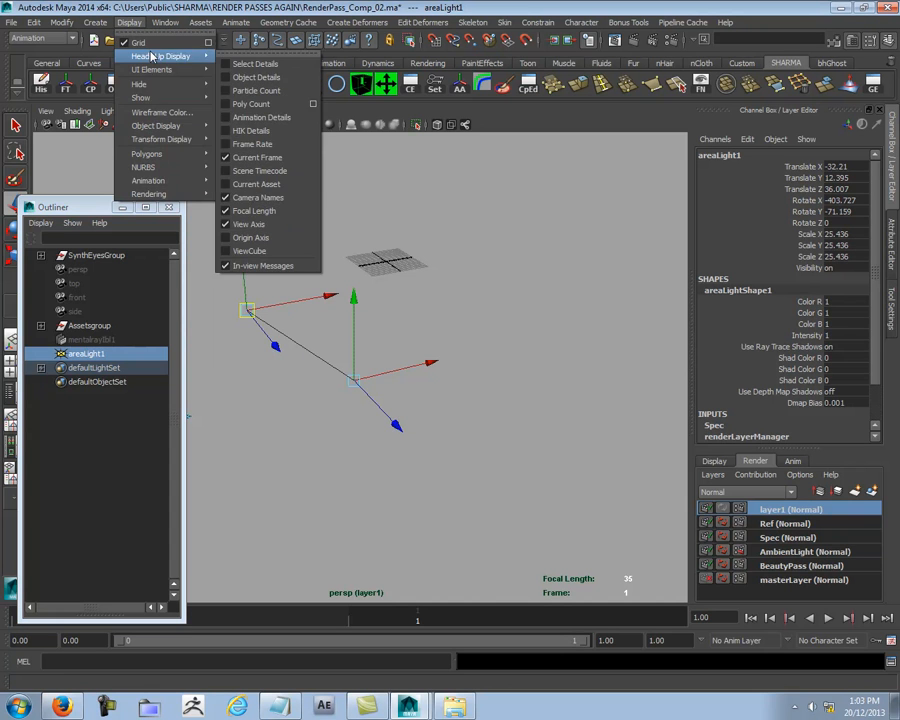
mouse_move(300, 202)
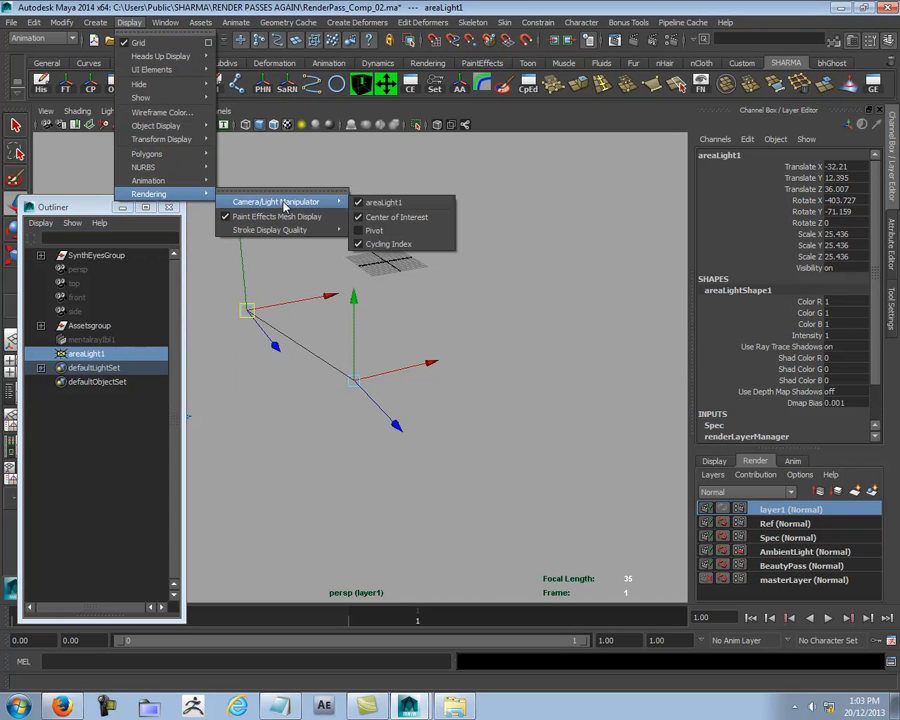
left_click(360, 204)
left_click(398, 382)
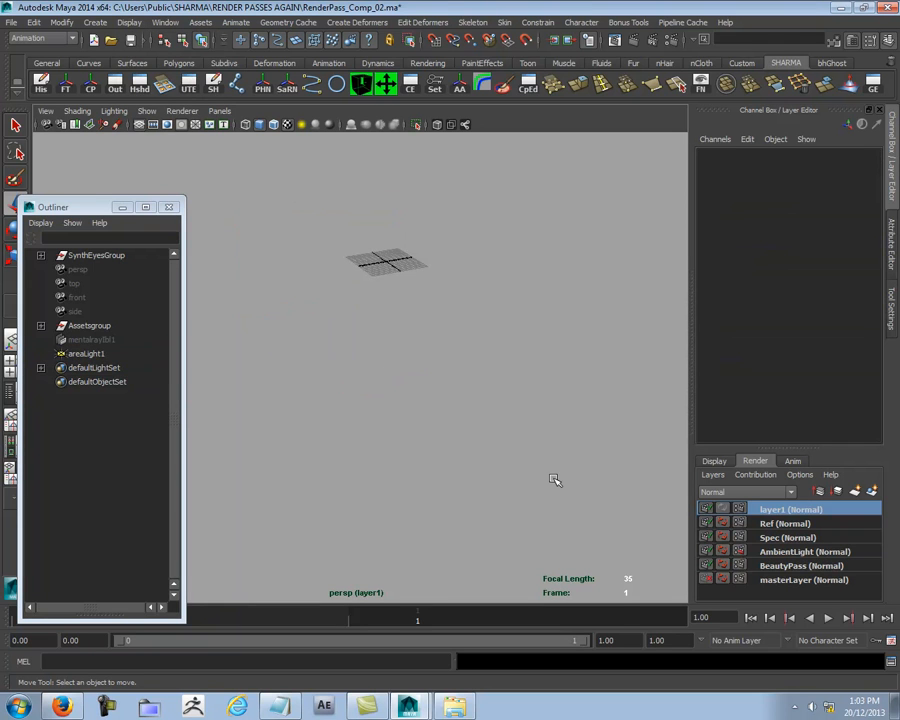
- Rename the new render layer as AO
double_click(772, 511)
type("AO")
key("Return")
- Activate masterLayer and create a polygon plane
left_click(750, 579)
right_click_drag(411, 361, 515, 458, "alt")
middle_click_drag(302, 450, 325, 392, "alt")
right_click_drag(325, 392, 516, 414, "alt")
left_click_drag(525, 386, 522, 404, "alt")
right_click_drag(522, 404, 571, 421, "alt")
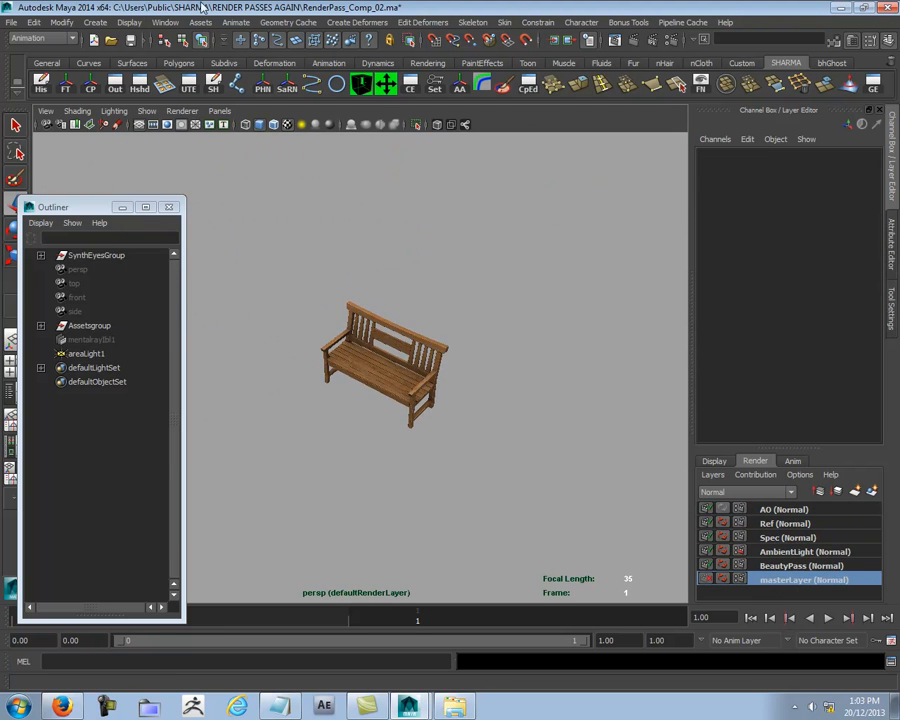
left_click(94, 22)
mouse_move(150, 56)
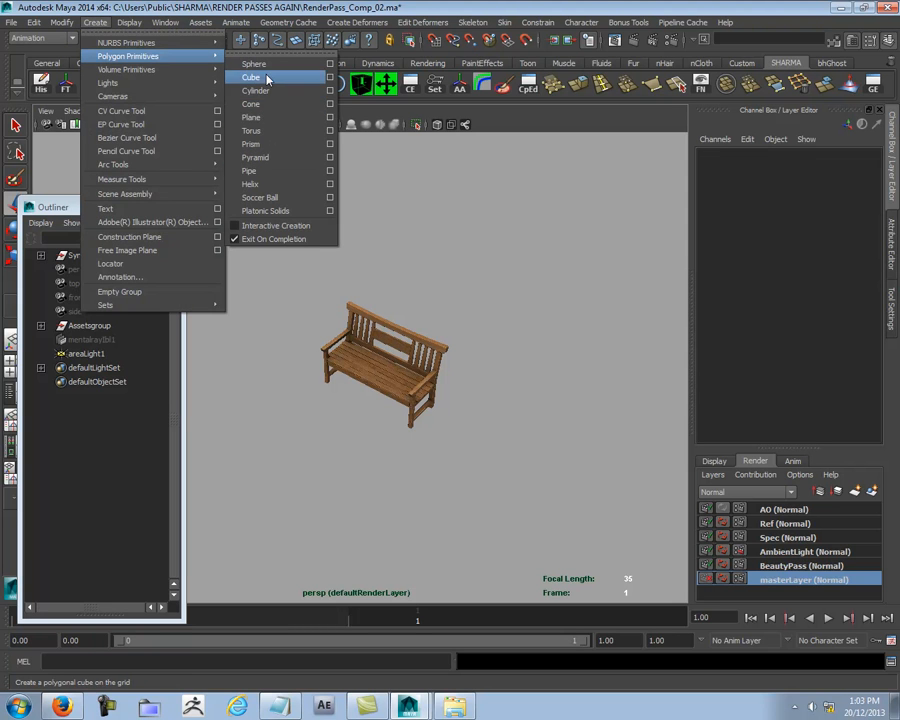
left_click(264, 119)
scroll(396, 364, "down", 10)
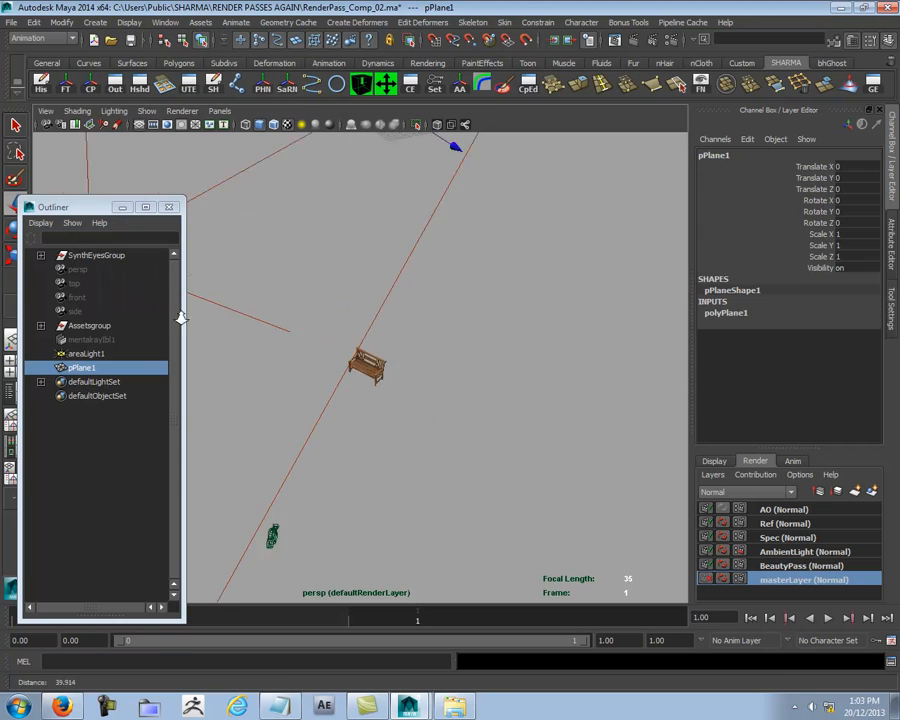
- Move the plane beside the bench, to about -20.0 in X and 32.0 in Z
middle_click_drag(393, 359, 412, 359, "alt")
left_click_drag(454, 229, 573, 329)
left_click_drag(588, 260, 462, 337)
mouse_move(446, 437)
left_mouse_down()
mouse_move(434, 428)
mouse_move(298, 420)
mouse_move(482, 418)
mouse_move(461, 447)
left_mouse_up()
scroll(433, 431, "up", 4)
scroll(433, 431, "up", 5)
scroll(482, 418, "down", 4)
- Rotate the plane to about 20.2° in Y and move it under the bench at about X -21.1, Z 32.2
key("e")
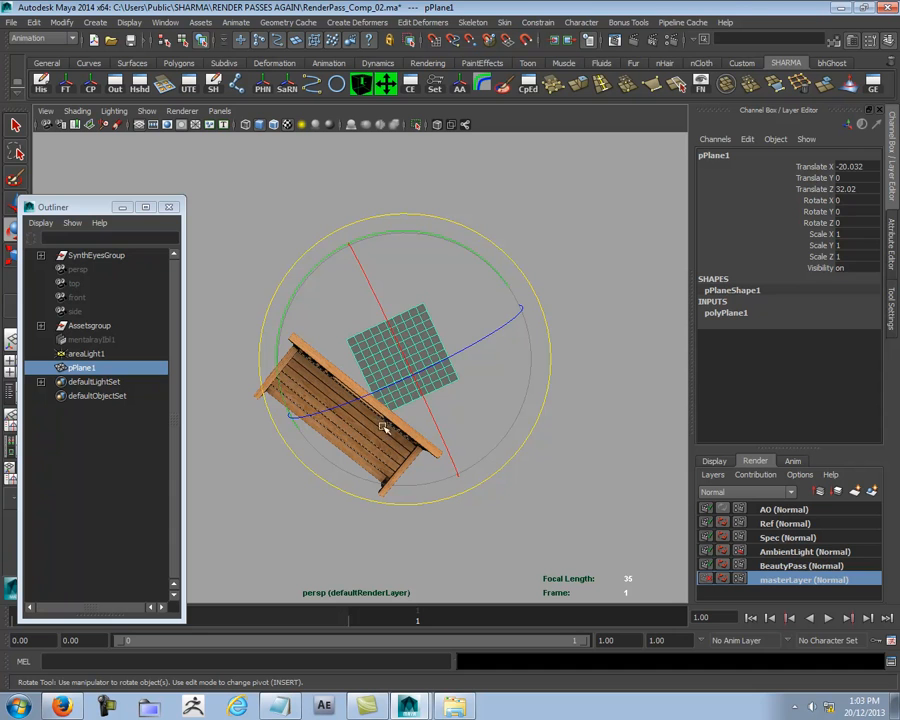
left_click_drag(409, 233, 364, 239)
key("w")
left_click_drag(483, 317, 387, 333)
left_click_drag(354, 479, 363, 494)
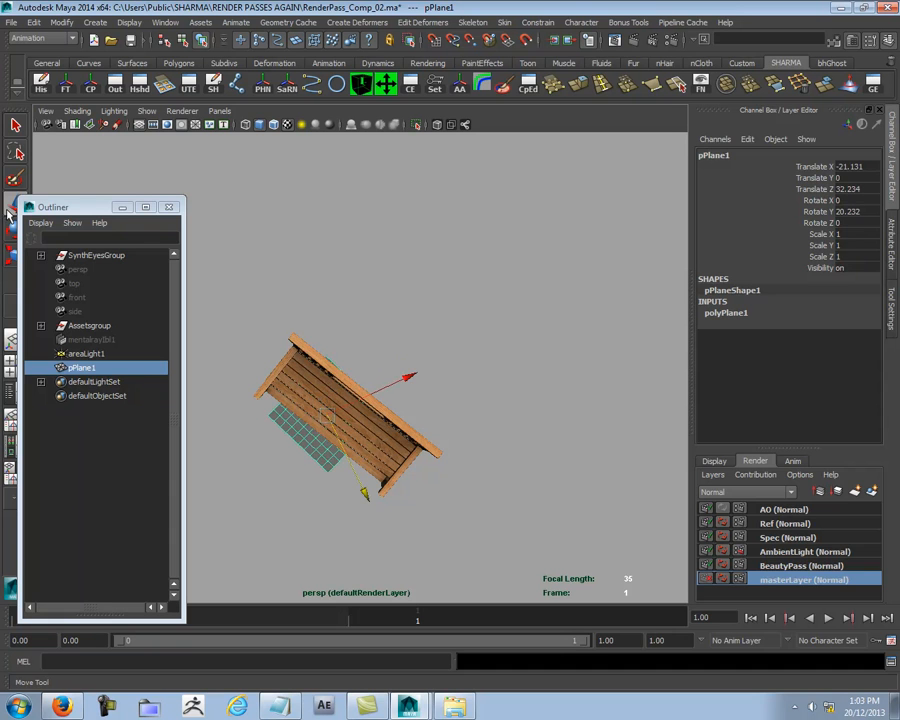
- Set the Move tool to follow the plane's own axes and rotate the plane to about 26.1° in Y, parallel to the bench
double_click(11, 206)
left_click(684, 172)
key("ctrl+a")
middle_click_drag(422, 391, 458, 421)
left_click_drag(458, 421, 532, 412, "alt")
key("ctrl+a")
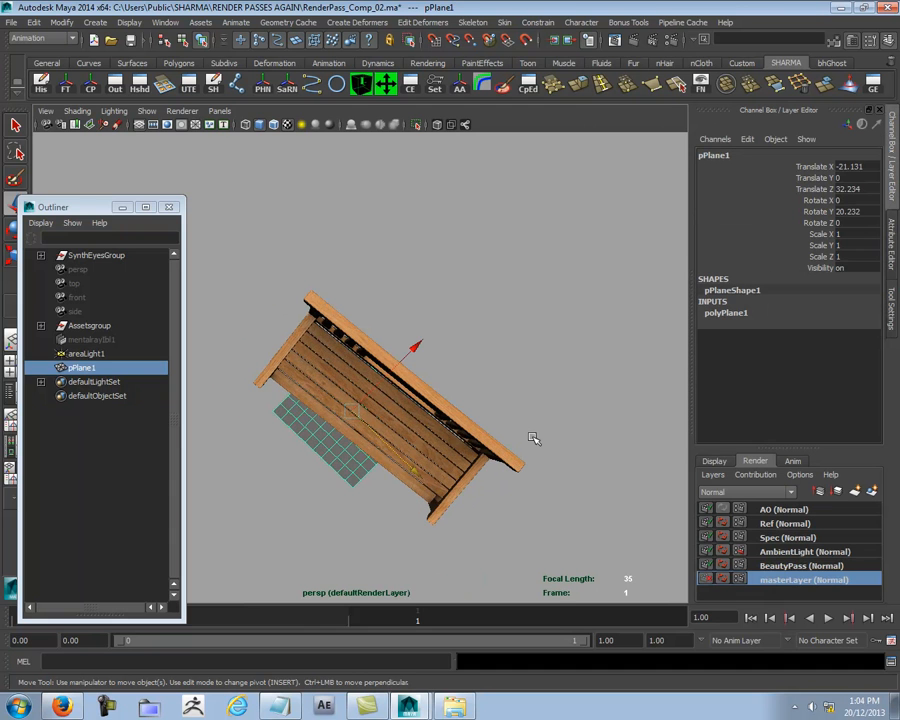
key("e")
left_click_drag(476, 368, 475, 358)
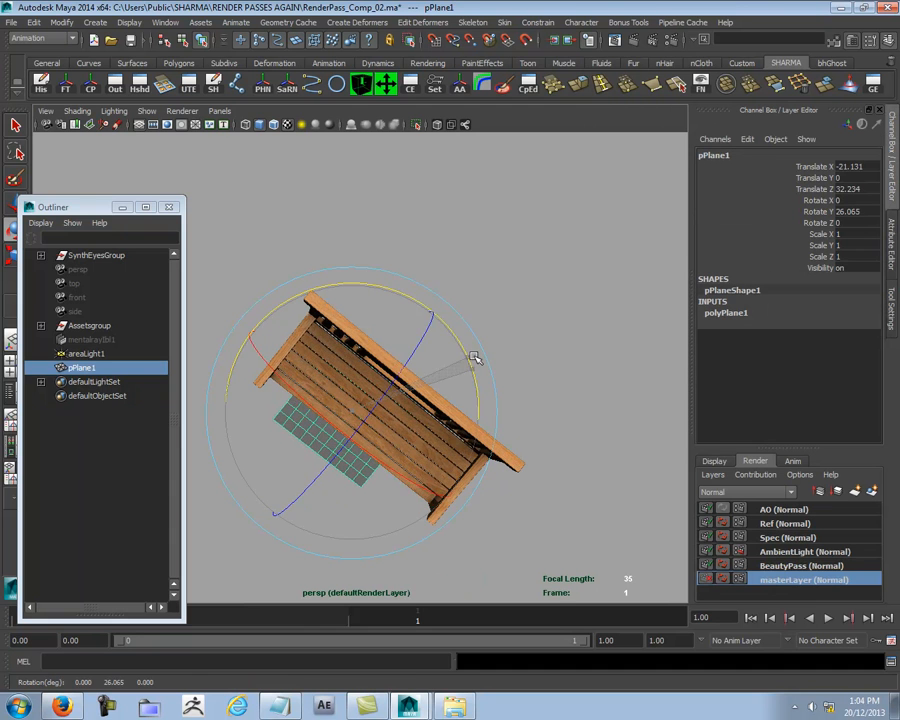
- Scale the plane into a ground area around the bench, about 3.73 in X, 3.94 in Y and 4.96 in Z
key("r")
right_click_drag(548, 414, 422, 400, "alt")
left_click_drag(318, 415, 293, 373, "alt")
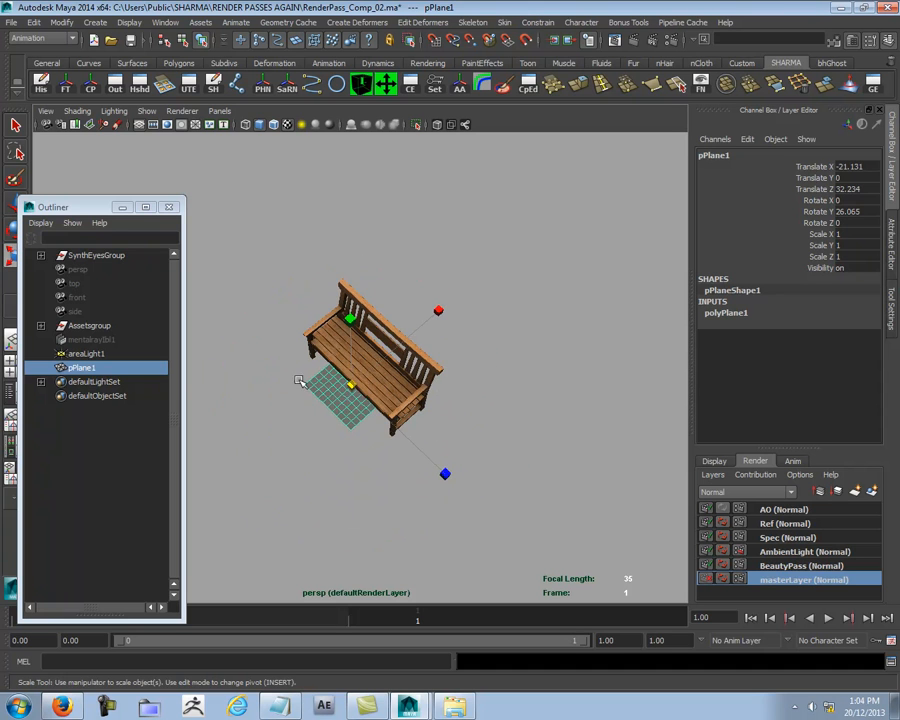
left_click_drag(352, 385, 401, 376)
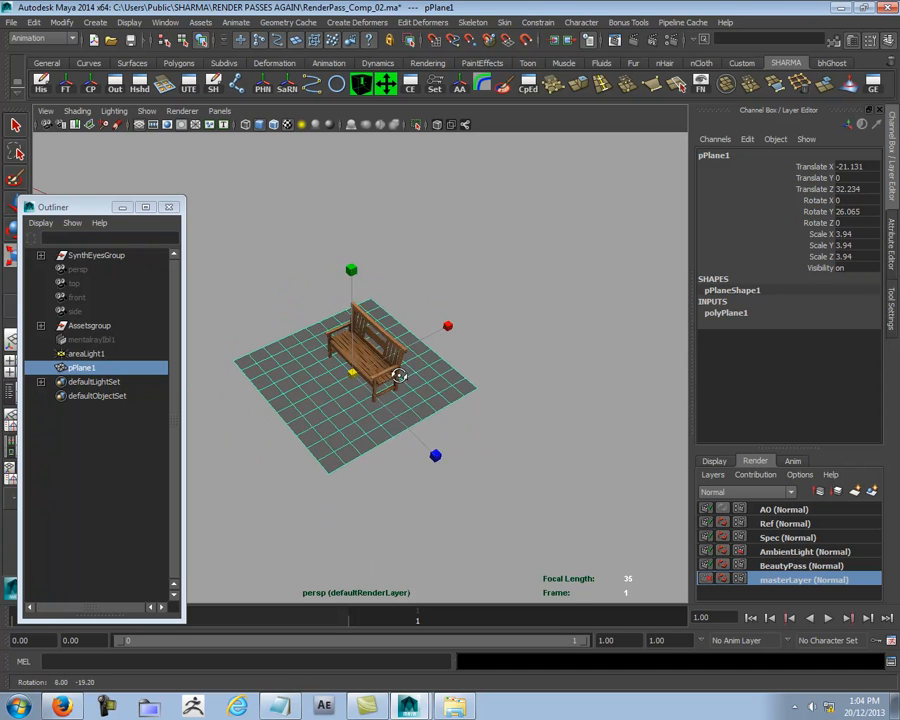
left_click_drag(436, 455, 460, 478)
left_click_drag(446, 326, 437, 336)
- Move the ground plane to about -20.7 in X and 32.2 in Z, then deselect it
key("w")
left_click_drag(446, 409, 514, 415, "alt")
left_click_drag(458, 383, 434, 326)
left_click(586, 400)
left_click_drag(586, 400, 480, 317, "alt")
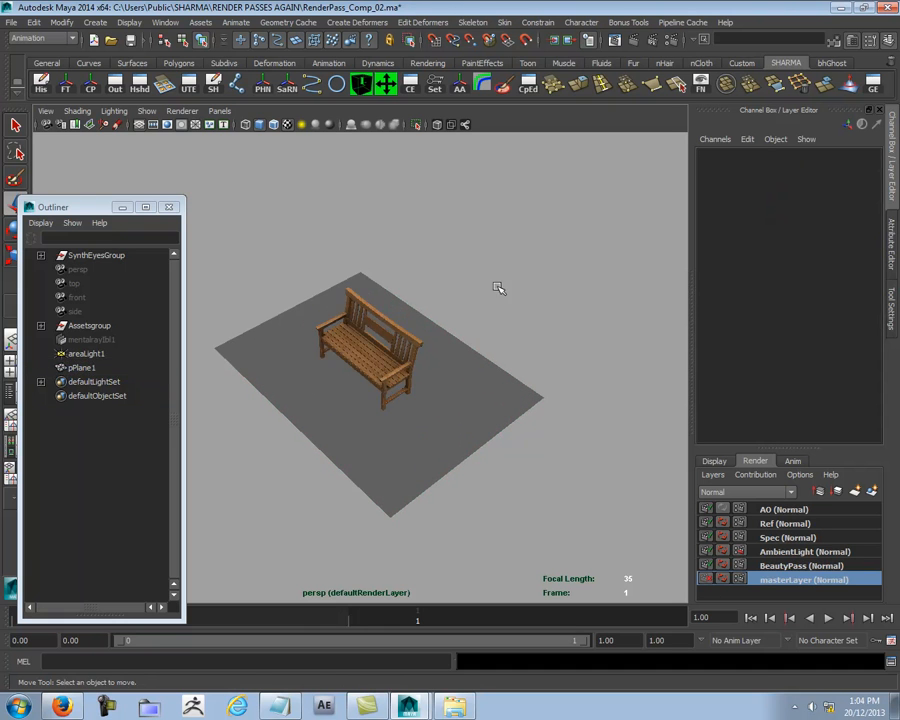
- Select the plane and the bench and add them to the AO render layer
left_click(355, 450)
left_click(790, 511)
right_click(787, 514)
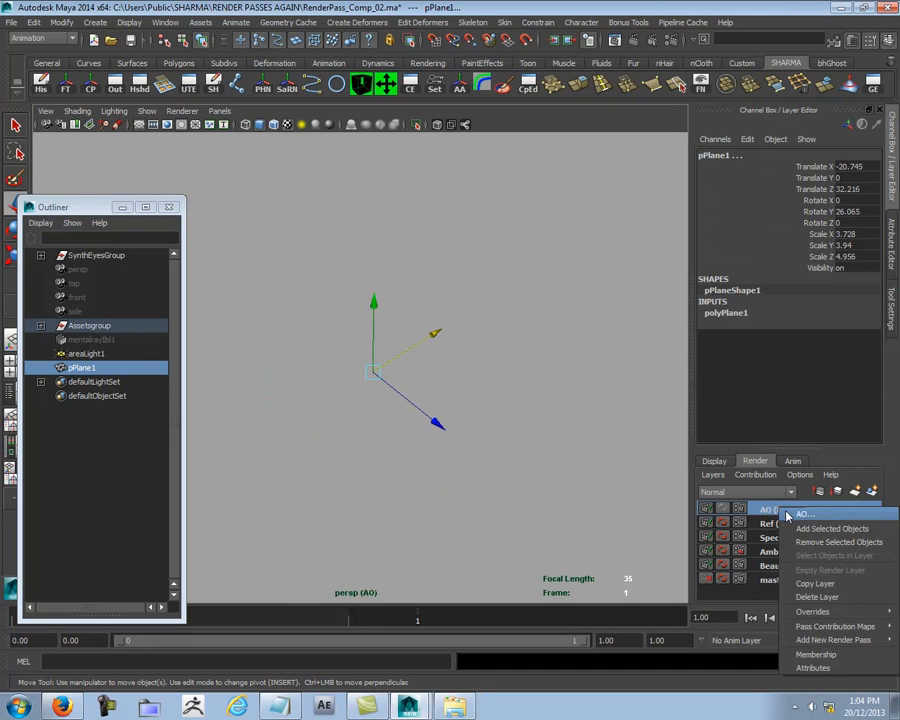
left_click(797, 529)
middle_click_drag(416, 469, 372, 473, "alt")
right_click_drag(372, 473, 420, 477, "alt")
left_click_drag(420, 477, 453, 479, "alt")
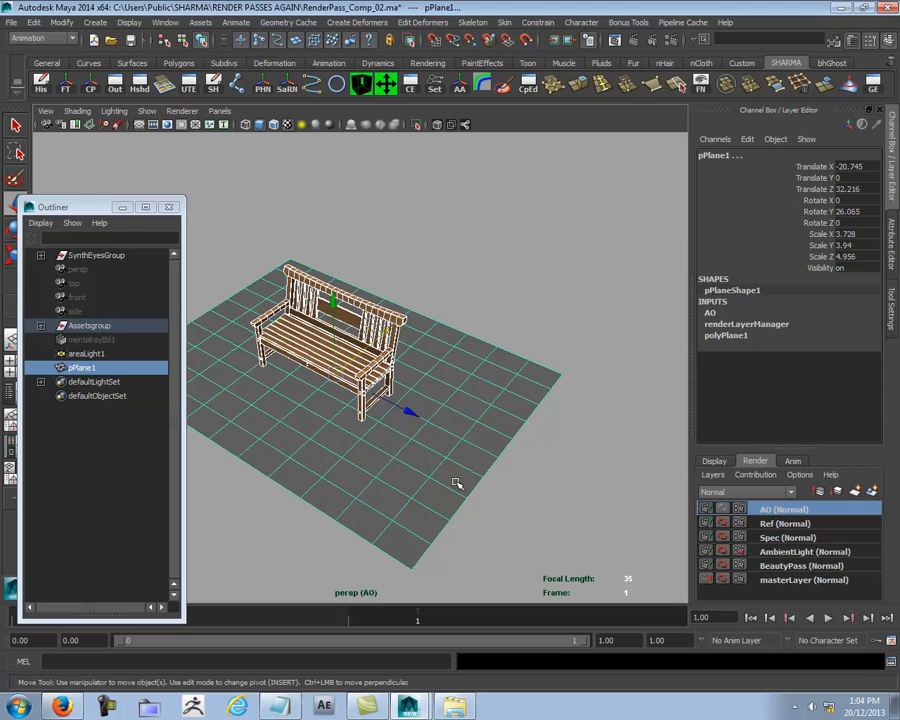
- Try to open the AO render layer's attributes in the Attribute Editor
right_click(790, 513)
left_click(830, 668)
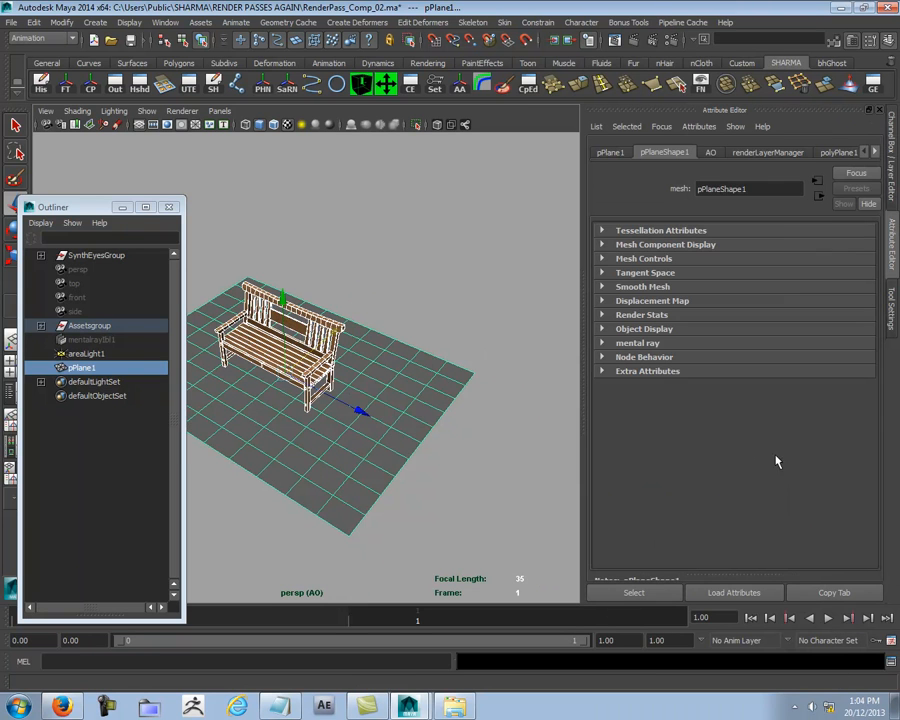
left_click(876, 153)
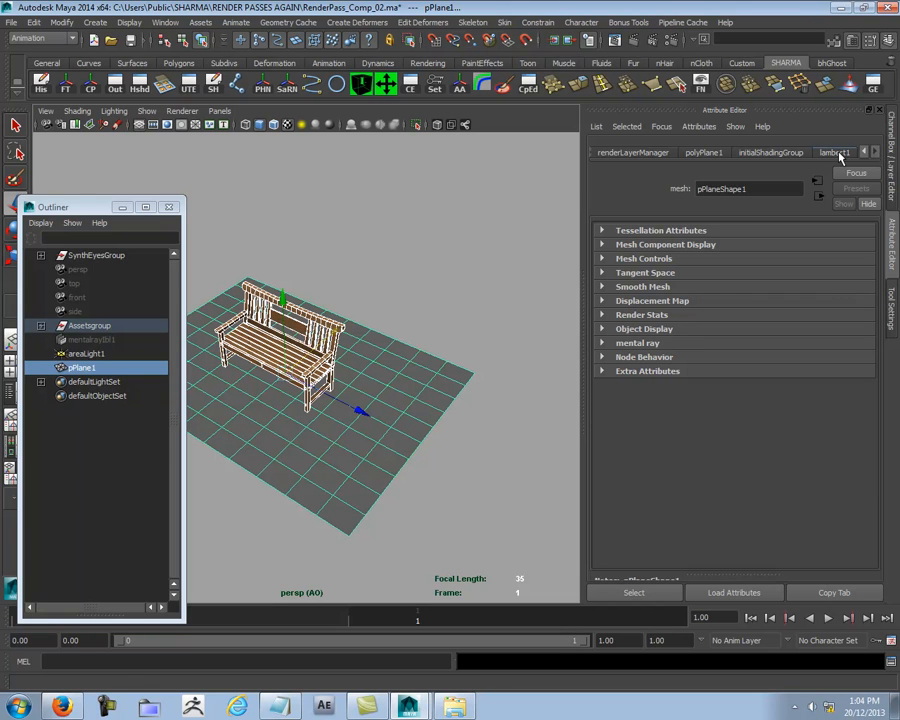
left_click(856, 174)
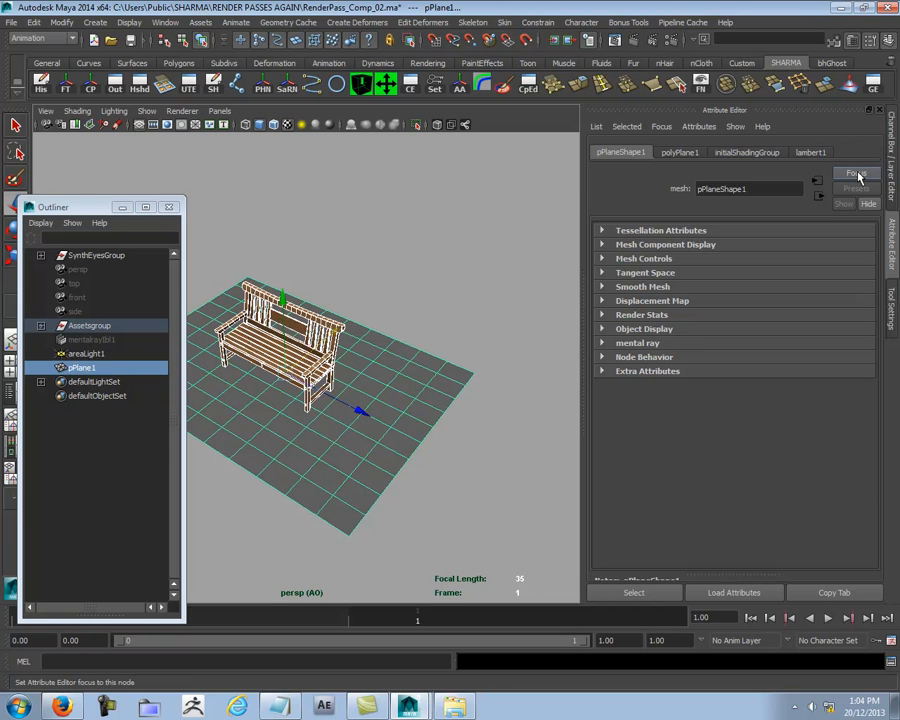
left_click(413, 321)
key("ctrl+a")
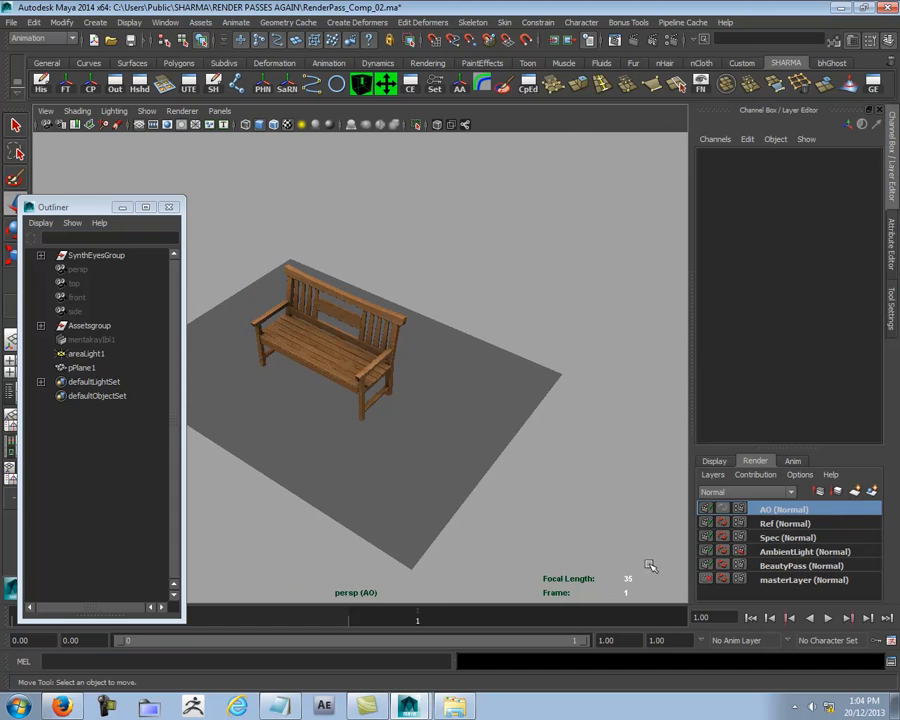
- Reselect the bench and plane and open the AO render layer's attributes
left_click_drag(538, 295, 196, 458)
right_click(822, 511)
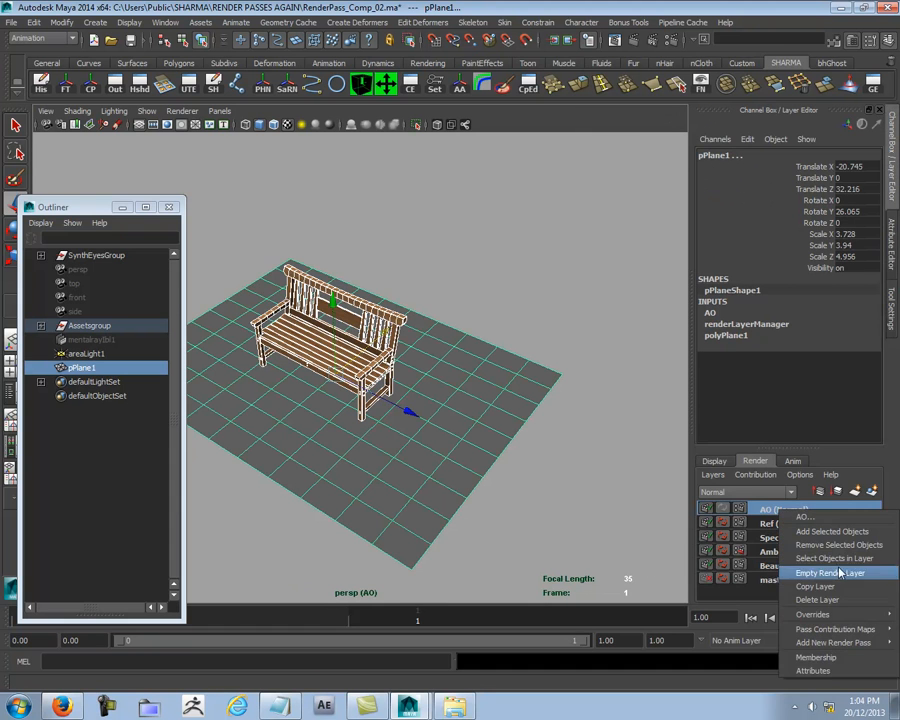
left_click(830, 670)
left_click(848, 180)
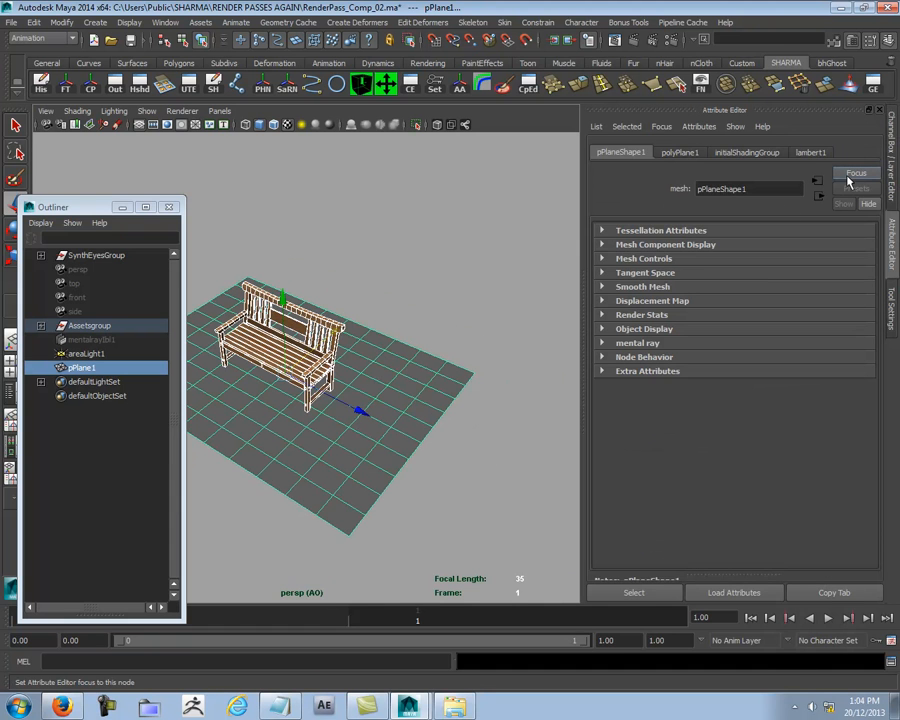
left_click_drag(402, 422, 412, 476, "alt")
key("ctrl+a")
right_click(788, 510)
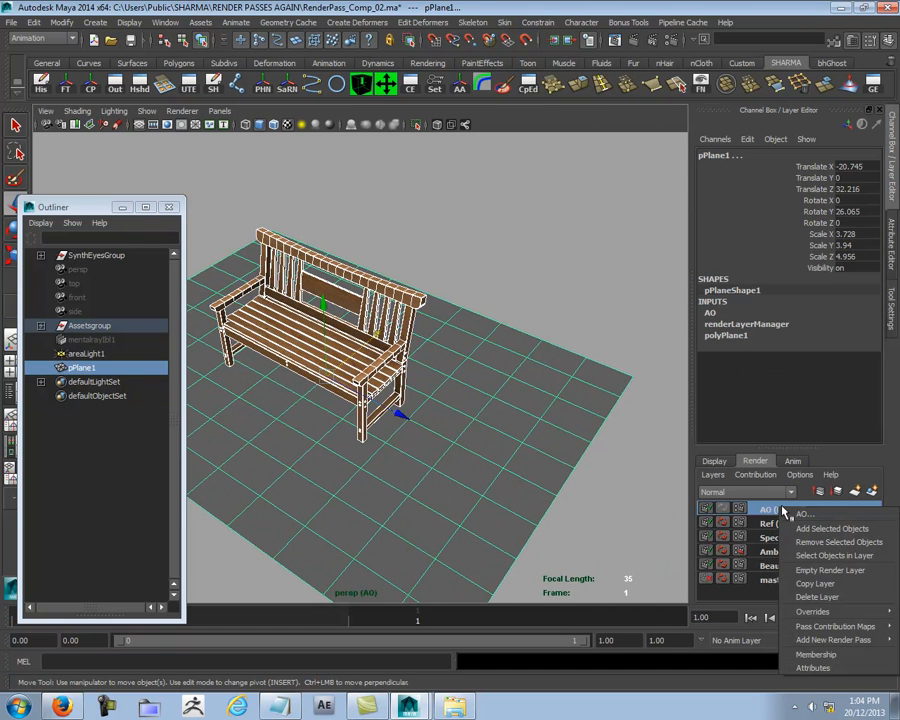
left_click(811, 669)
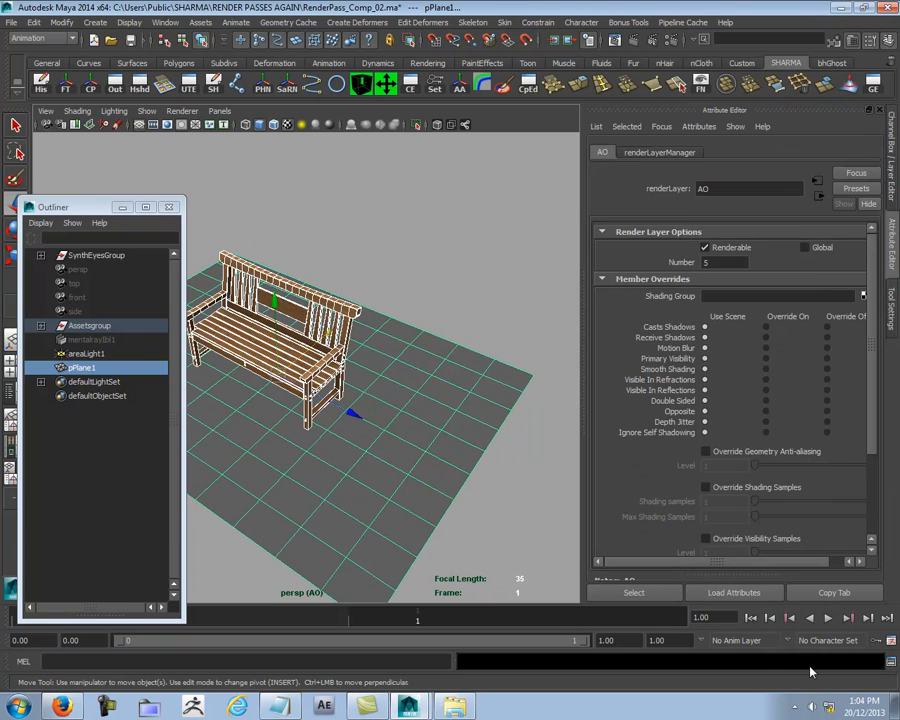
- Apply the Occlusion preset to the AO render layer and clear the selection
left_click(855, 190)
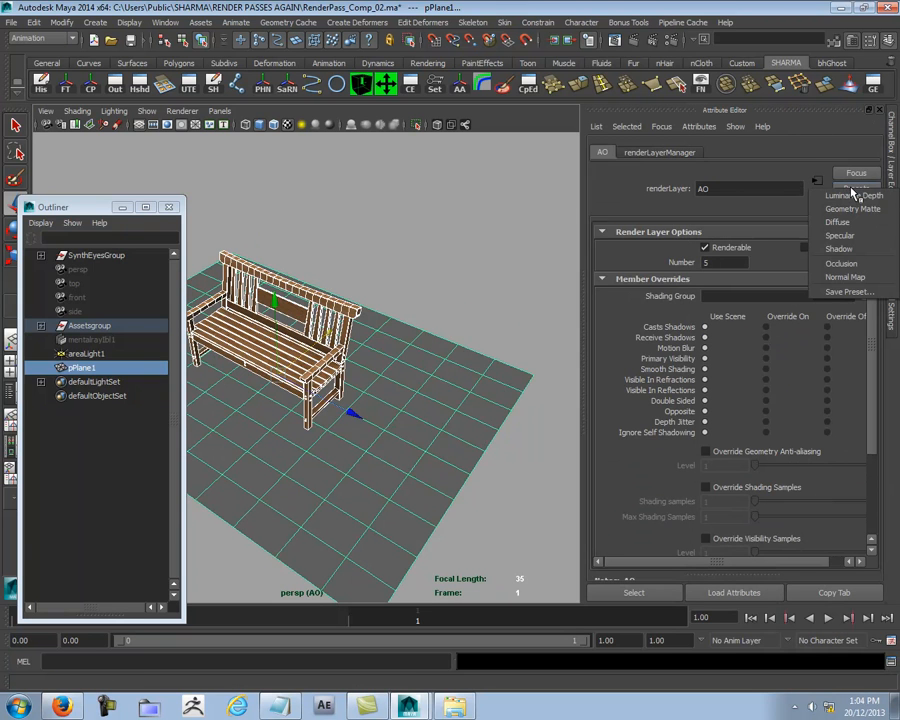
left_click(850, 263)
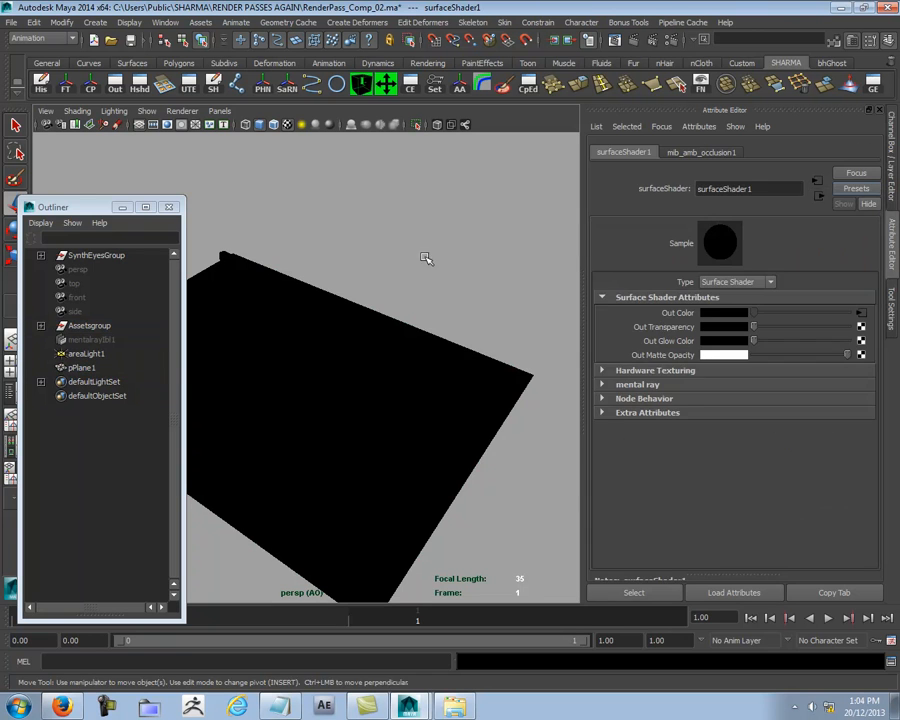
left_click(470, 253)
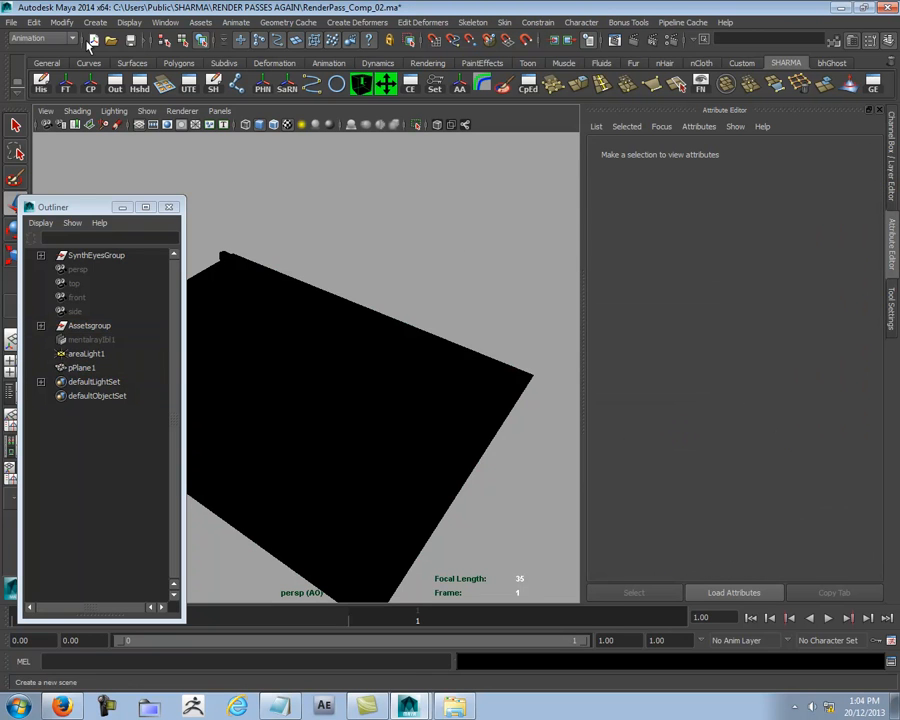
- Find the surface shader of the AO render layer in the Hypershade and rename it AO1
left_click(116, 88)
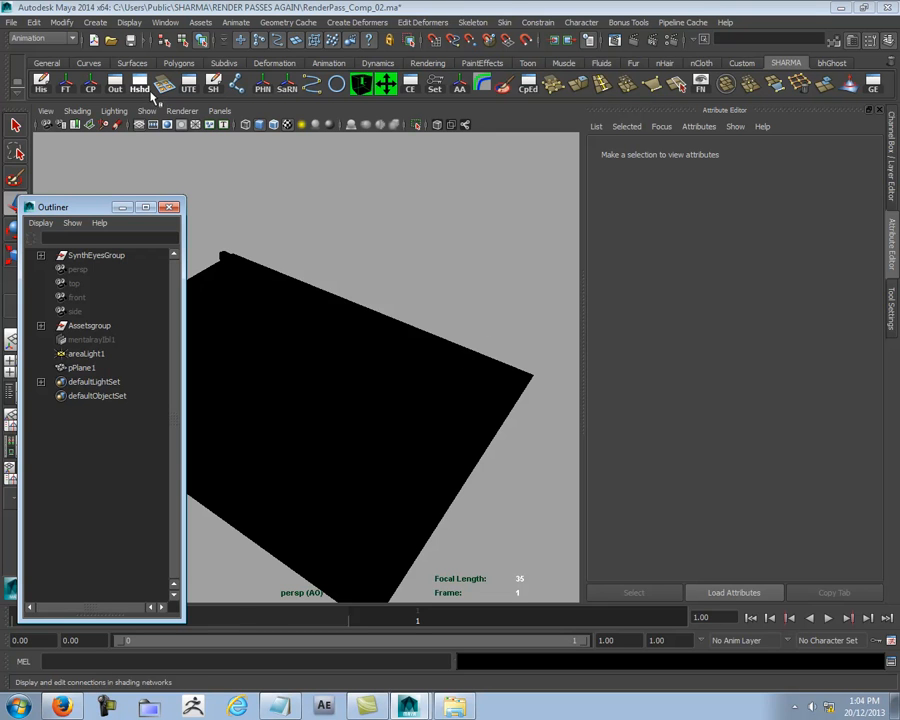
left_click(139, 89)
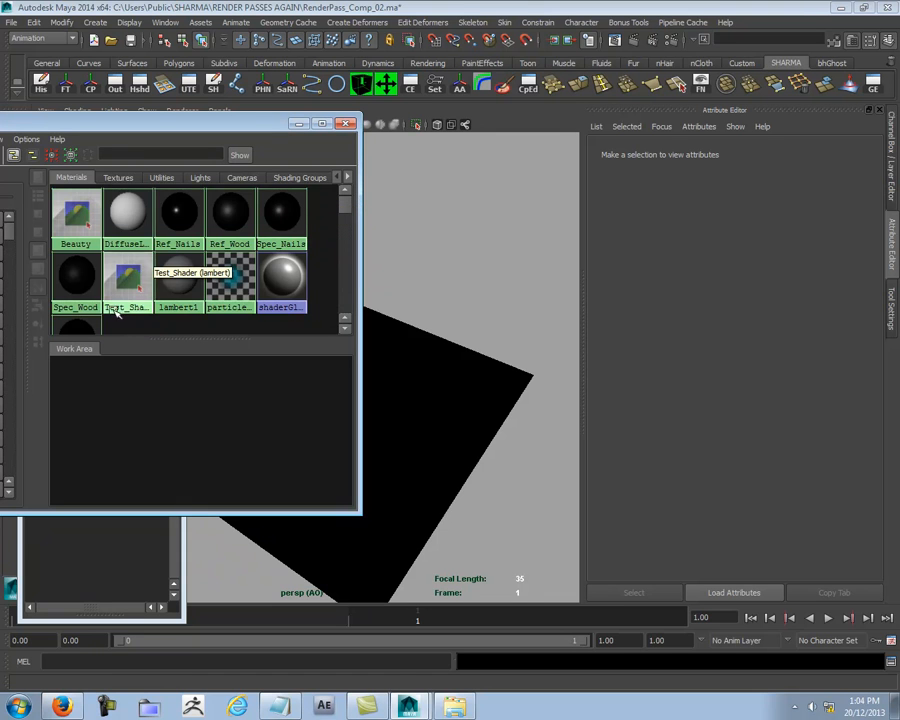
scroll(138, 300, "down", 1)
left_click(74, 300)
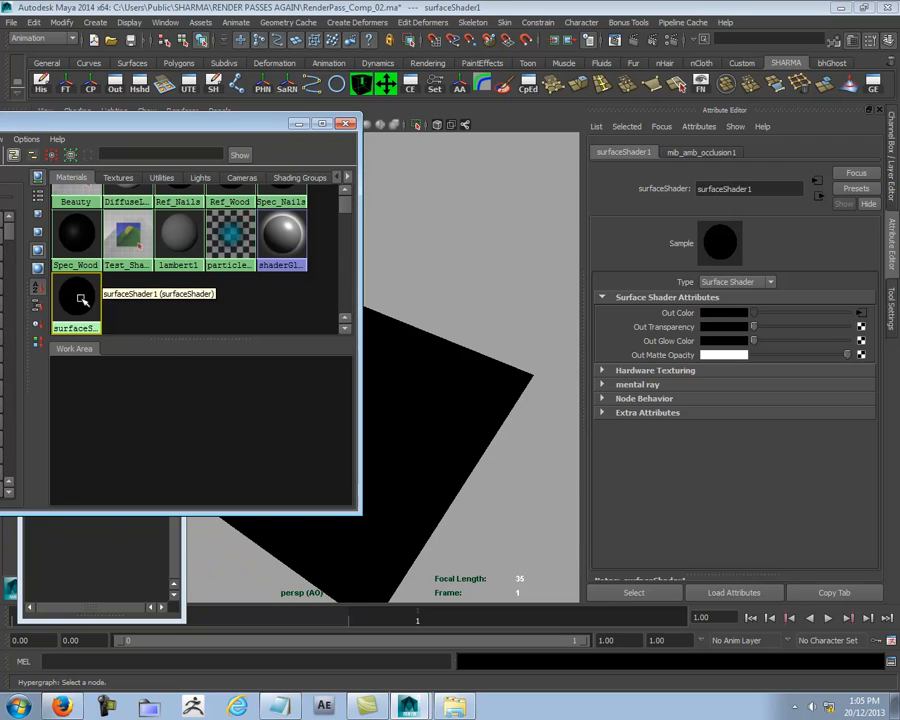
left_click_drag(774, 189, 470, 197)
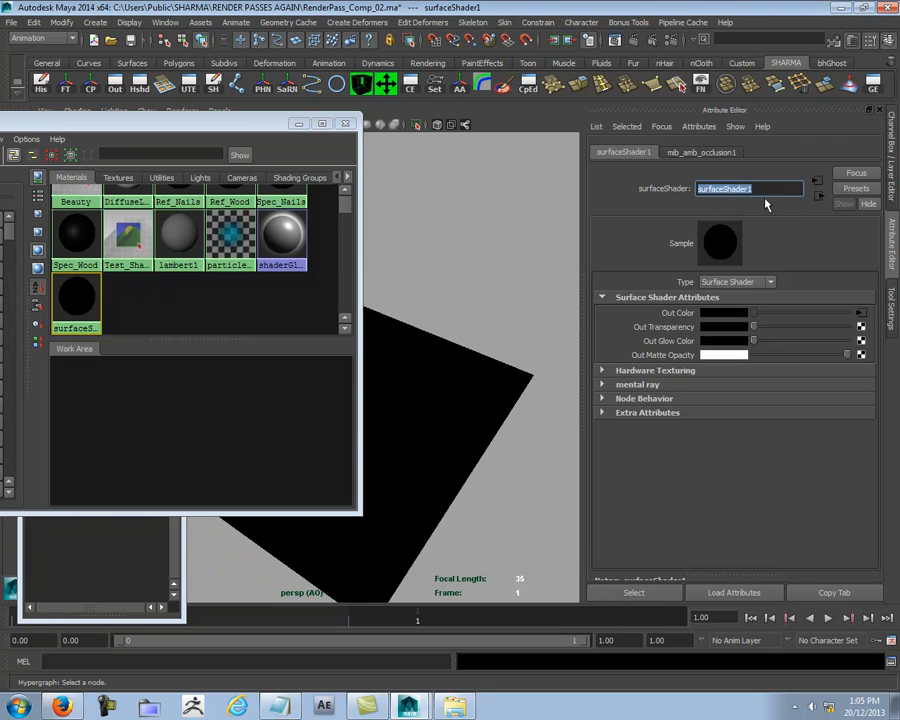
type("AO1")
key("Return")
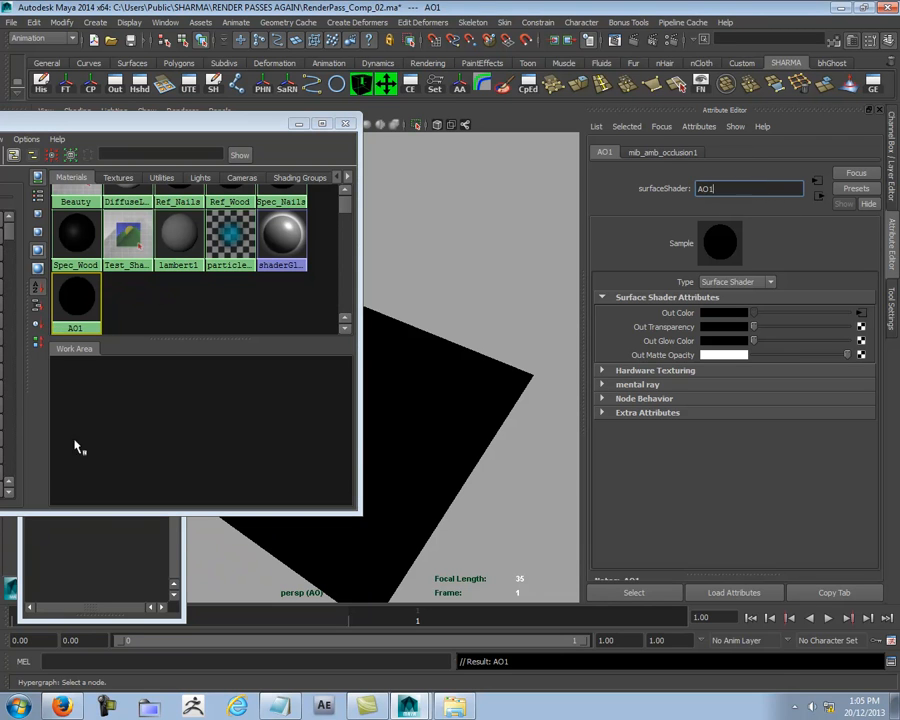
- Set the samples of the ambient occlusion node driving AO1's Out Color to 64 and close the Hypershade
left_click(157, 438)
left_click(87, 298)
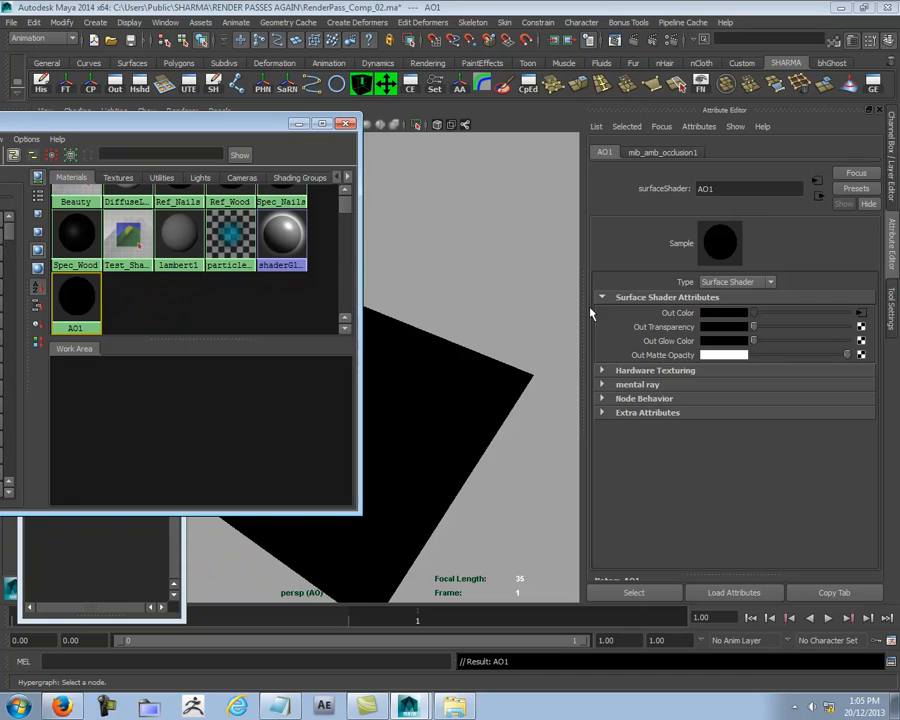
left_click(860, 312)
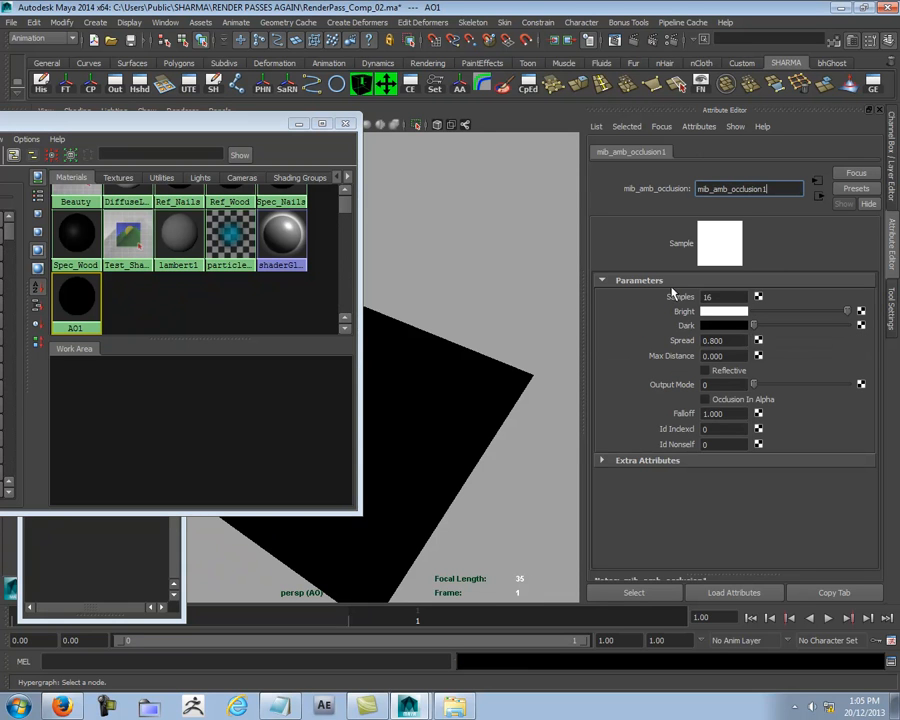
left_click(738, 296)
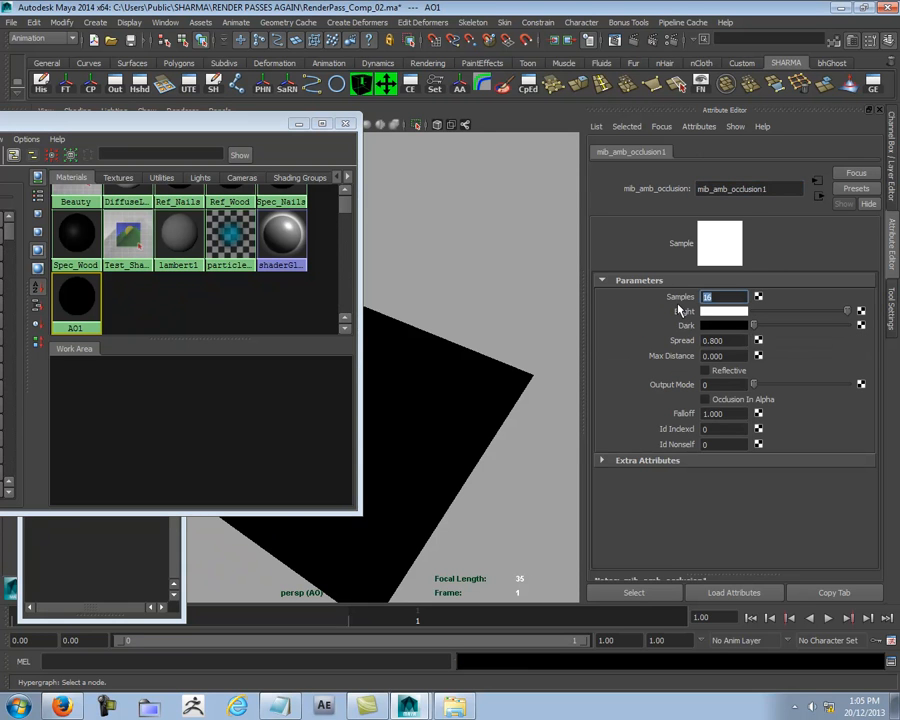
type("24")
type("64")
left_click_drag(217, 124, 1, 150)
left_click_drag(352, 11, 1, 248)
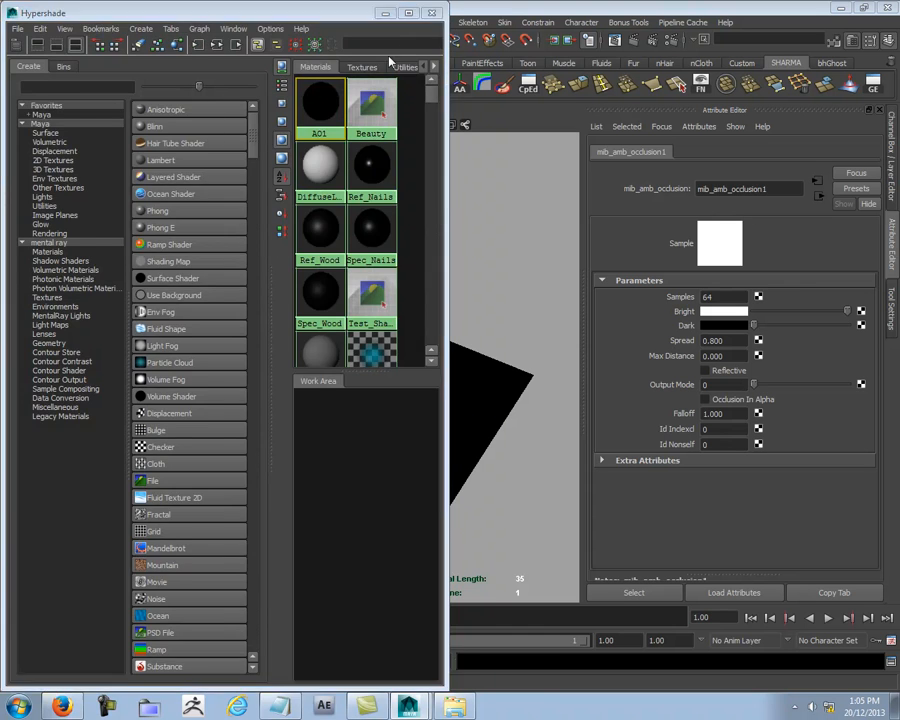
left_click(431, 12)
- Look through Camera01 with the AO layer active and open the Render View
left_click(219, 111)
mouse_move(228, 124)
left_click(333, 123)
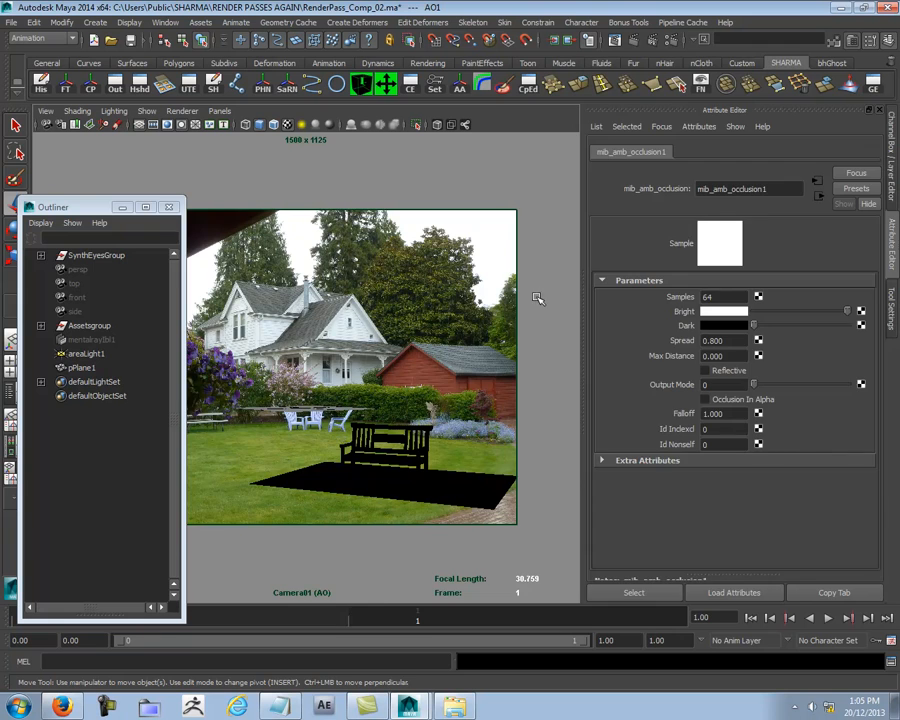
key("ctrl+a")
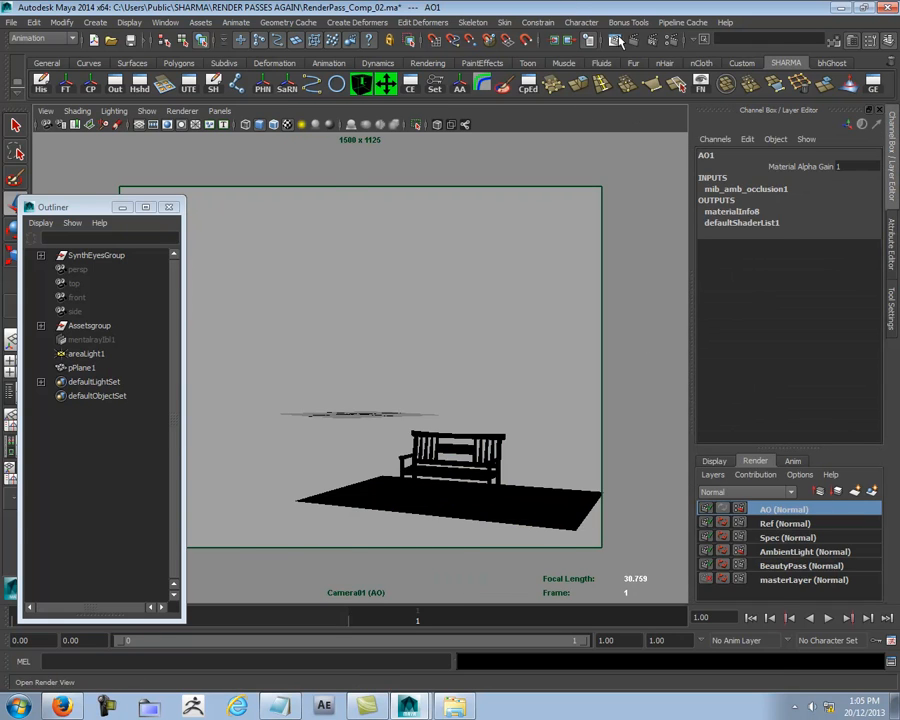
left_click(433, 40)
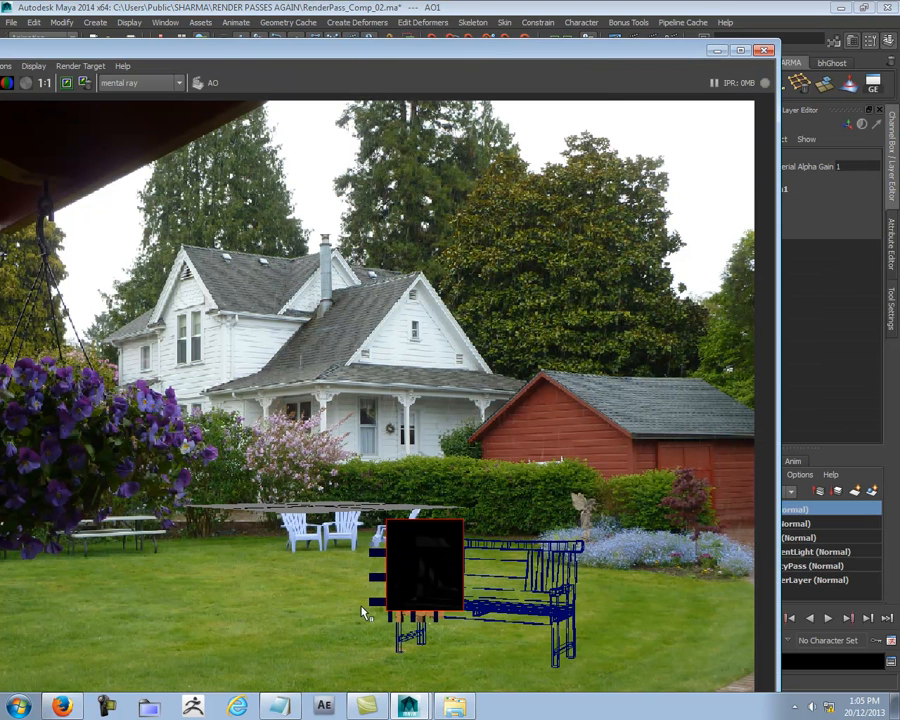
- Render a region around the bench's front leg and the ground beneath it for the AO layer
left_click_drag(453, 668, 366, 591)
right_click(434, 624)
mouse_move(462, 657)
left_click(557, 658)
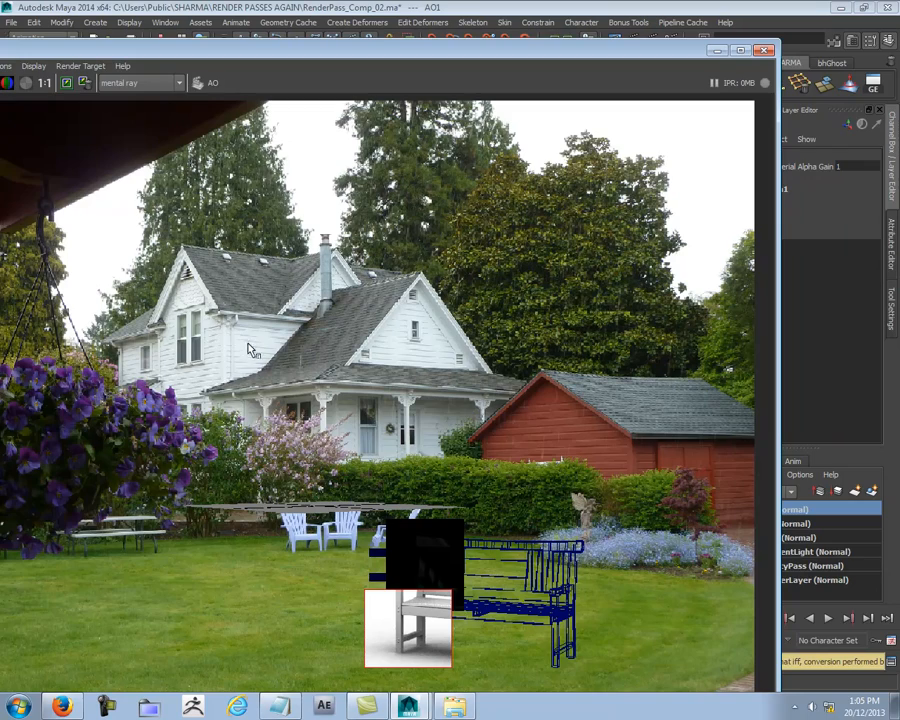
- Examine the occlusion render around the bench's front leg and mark a tighter region around the leg
scroll(250, 350, "up", 4)
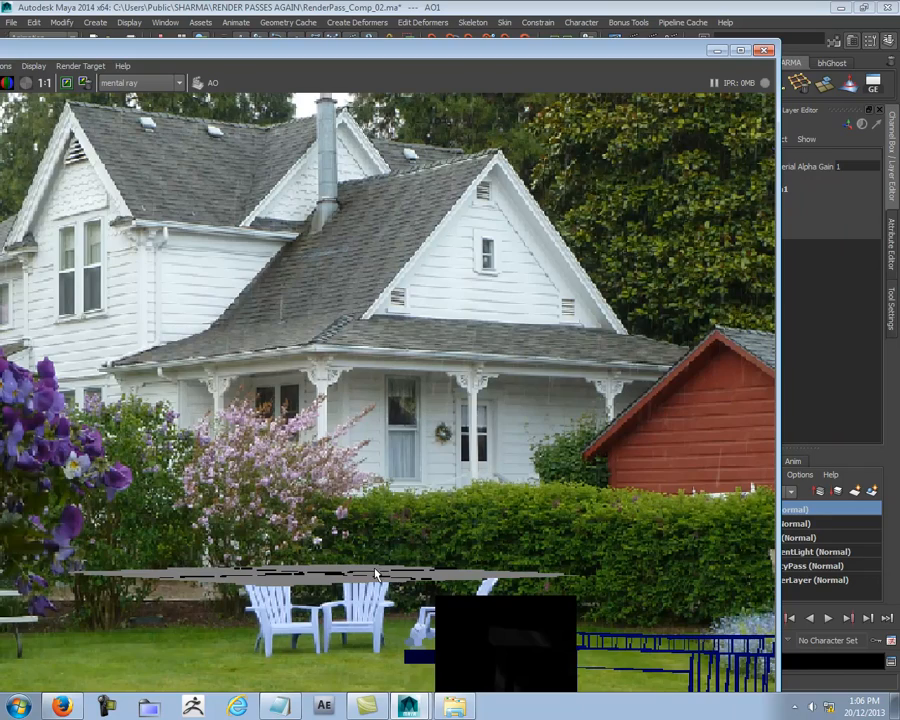
scroll(474, 594, "down", 2)
scroll(470, 606, "down", 1)
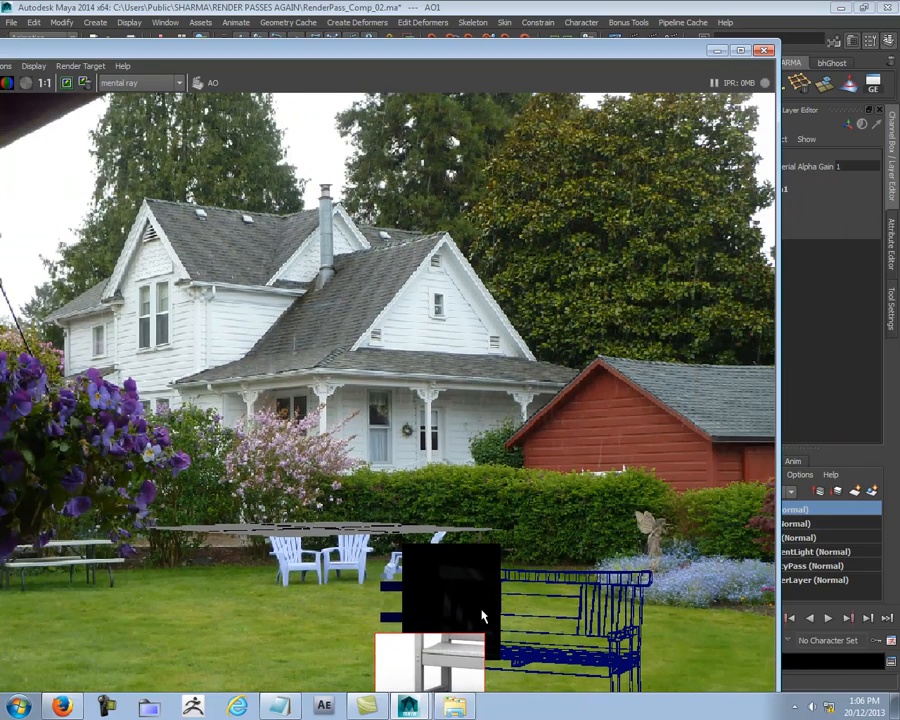
left_click_drag(510, 42, 342, 28)
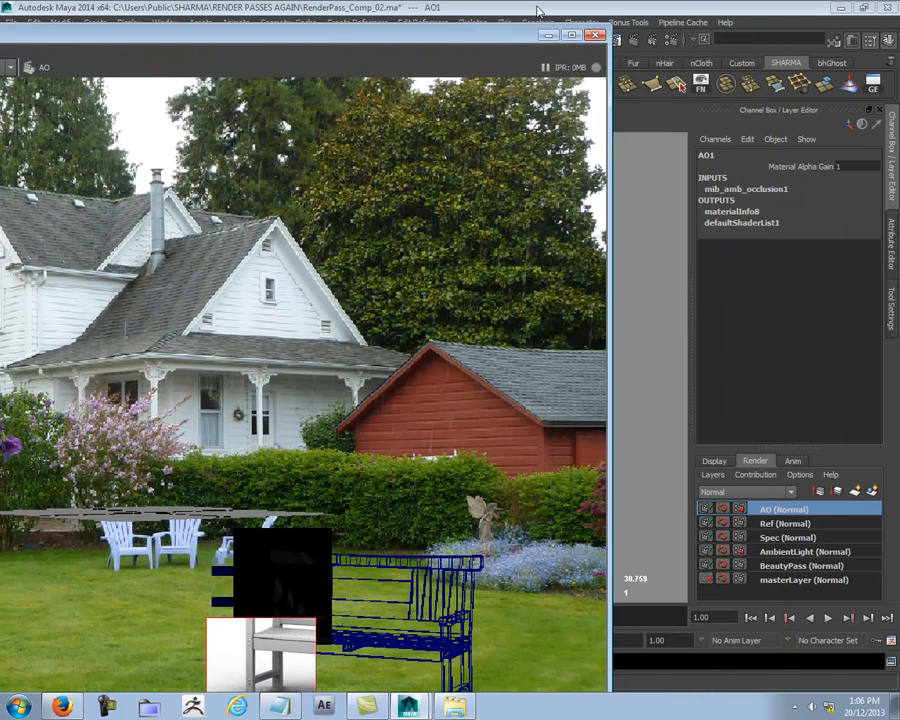
left_click_drag(505, 40, 505, 18)
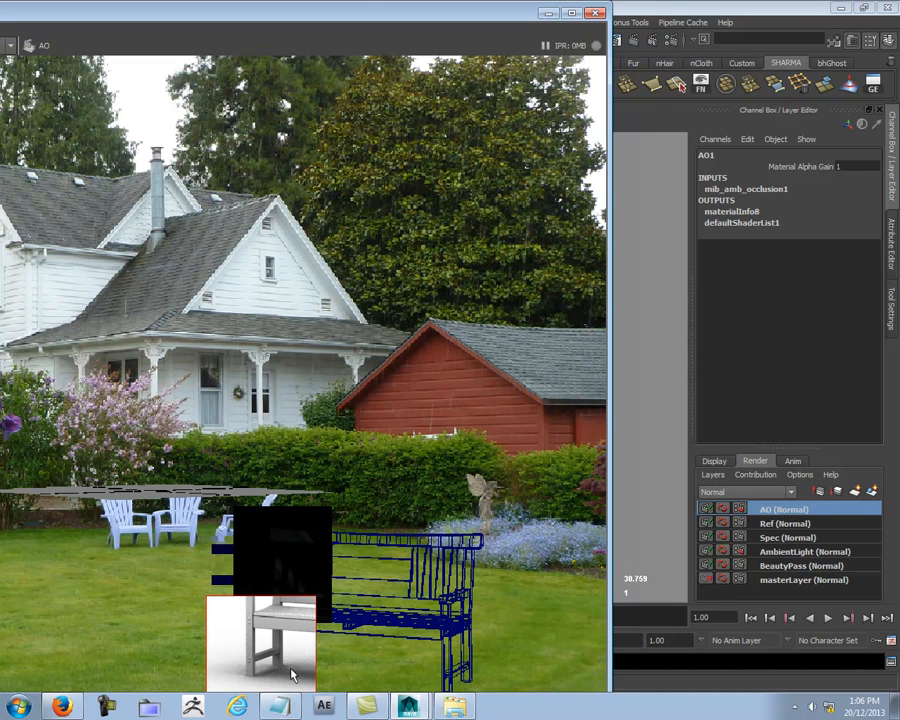
left_click_drag(236, 613, 290, 648)
left_click_drag(231, 609, 299, 677)
left_click_drag(226, 586, 303, 673)
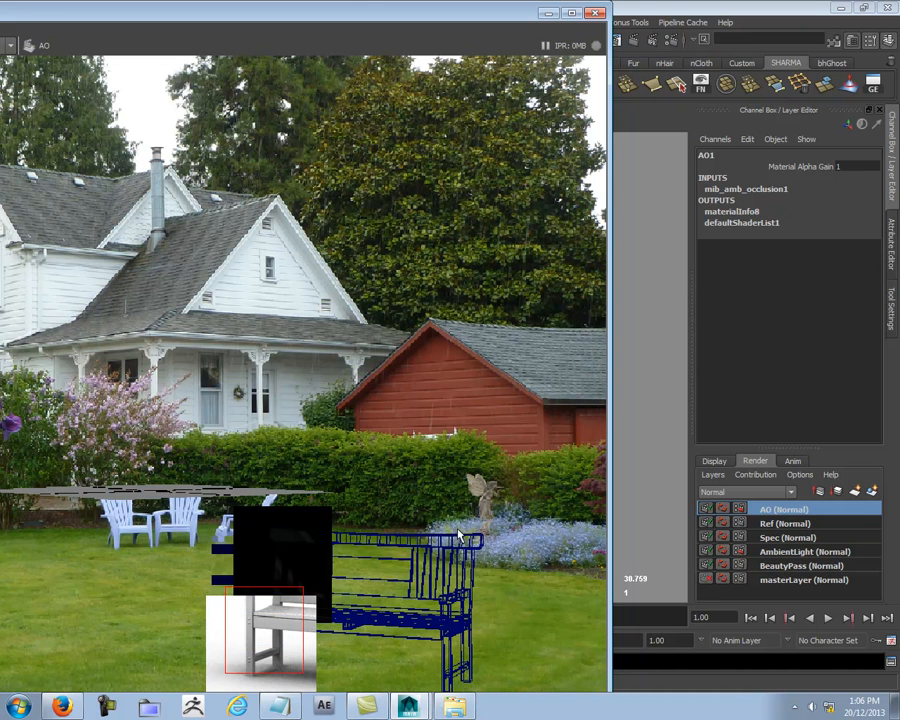
- Shrink the Render View window and place it over the Outliner and camera view
left_click_drag(412, 24, 374, 308)
left_click_drag(521, 319, 184, 316)
left_click_drag(98, 318, 436, 153)
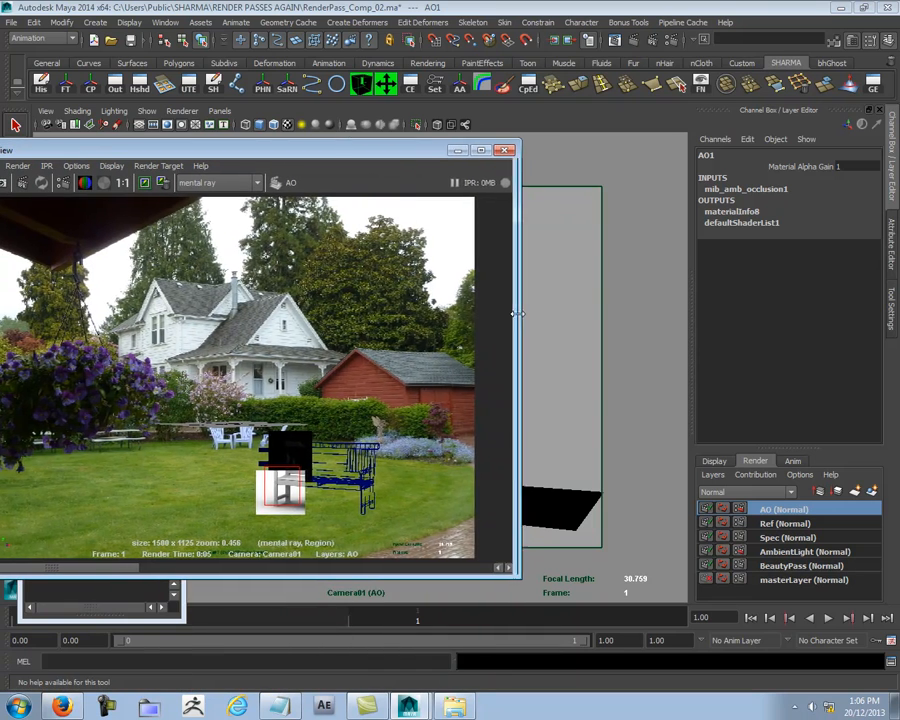
left_click_drag(522, 311, 330, 311)
left_click_drag(140, 150, 345, 139)
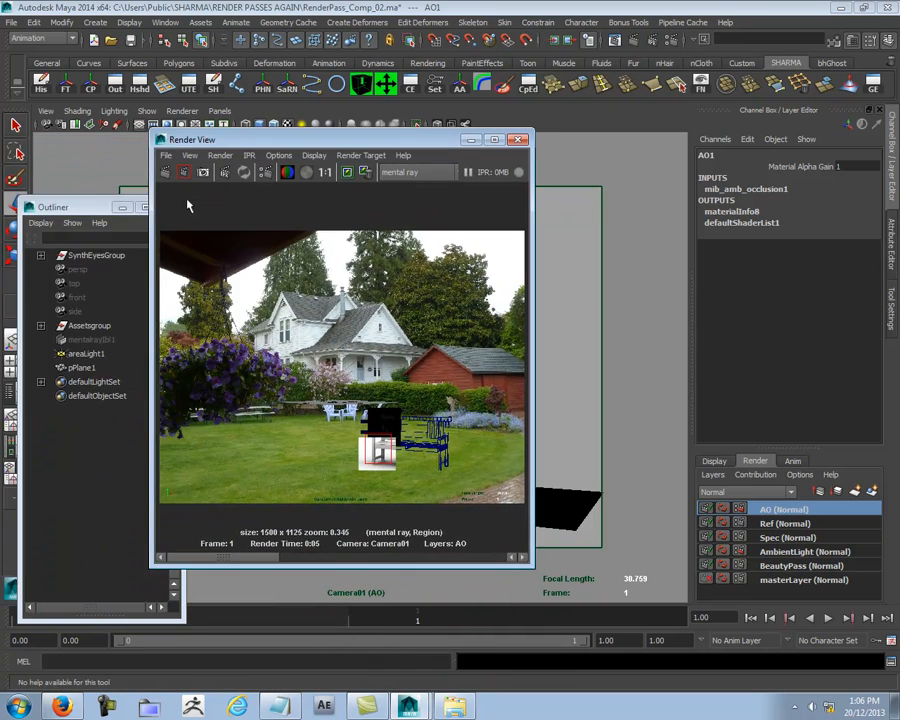
- Inspect the AO render of the bench leg up close, comparing it with the stored AmbientLight render
left_click(323, 172)
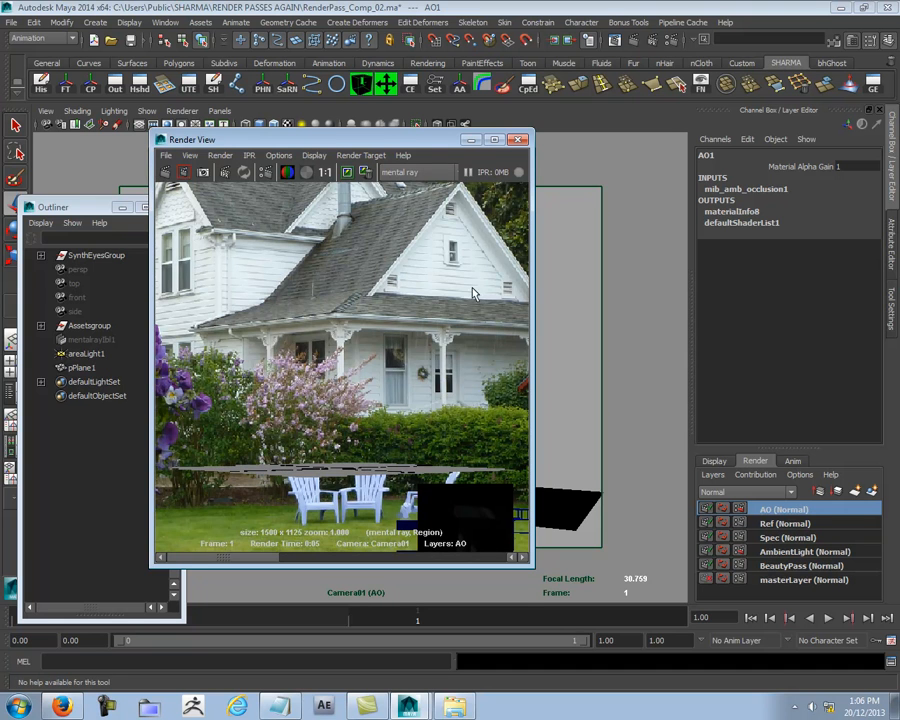
scroll(480, 287, "down", 2)
scroll(480, 287, "up", 2)
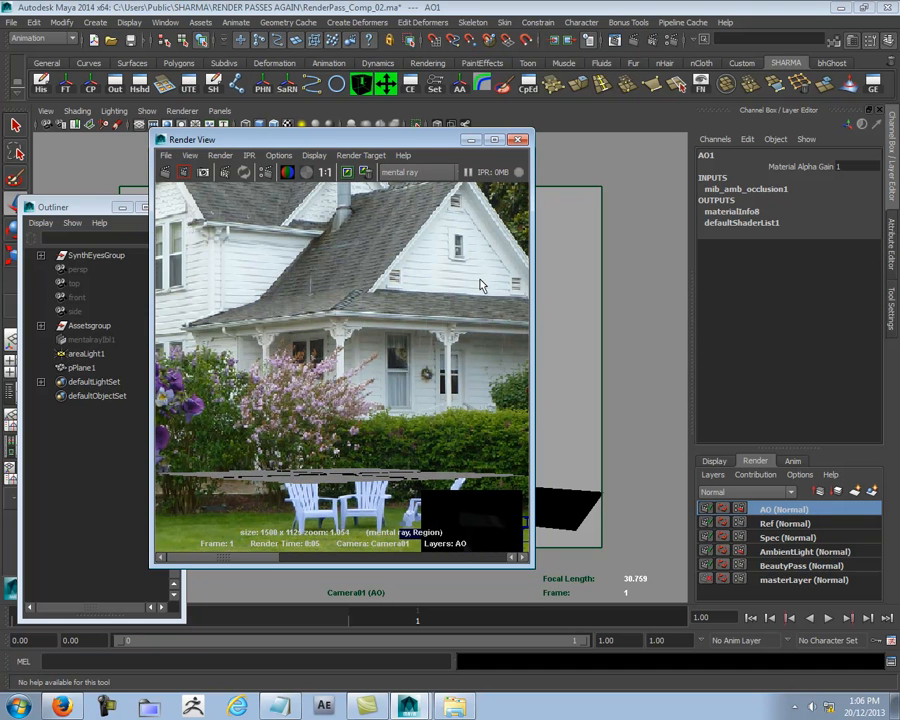
left_click(301, 557)
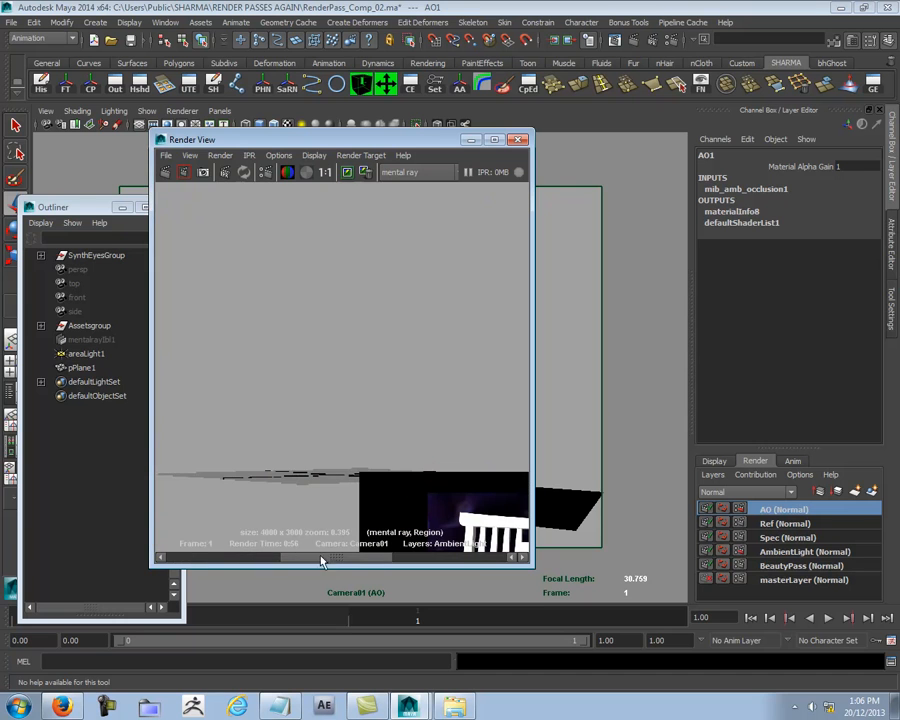
left_click_drag(377, 559, 139, 555)
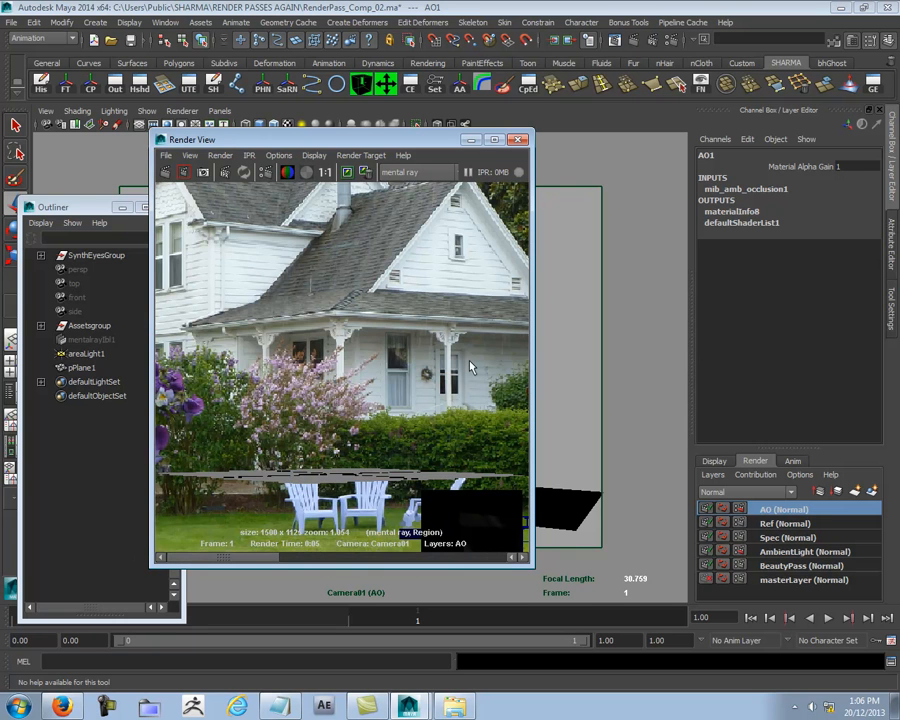
left_click_drag(401, 139, 349, 86)
key("space")
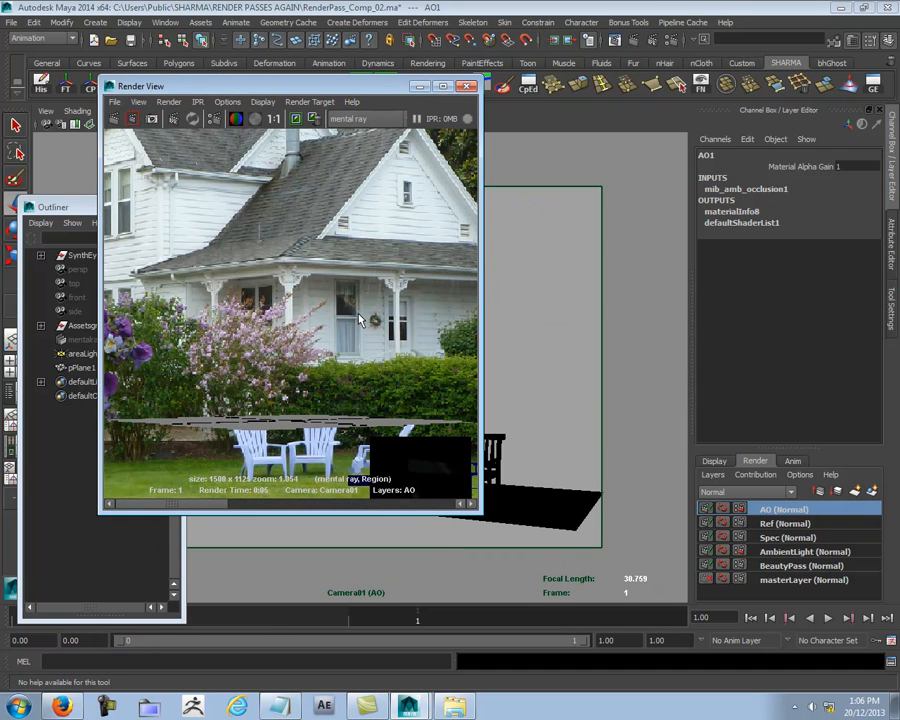
middle_click_drag(357, 318, 352, 188, "alt")
middle_click_drag(427, 389, 273, 297, "alt")
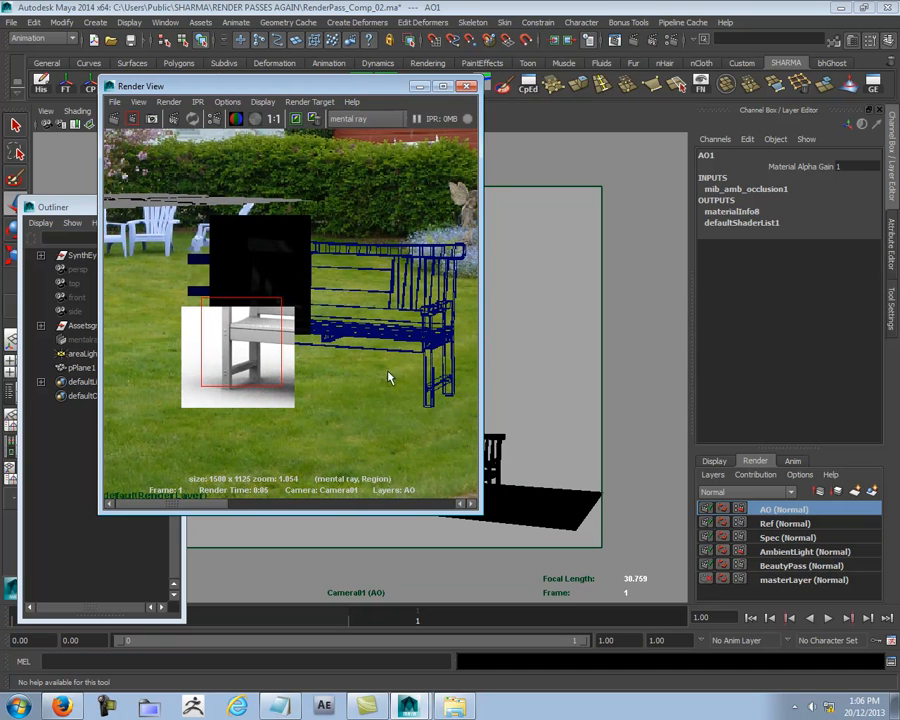
- Narrow the Render View further and frame the rendered bench leg at actual size beside the camera view
left_click_drag(480, 442, 390, 438)
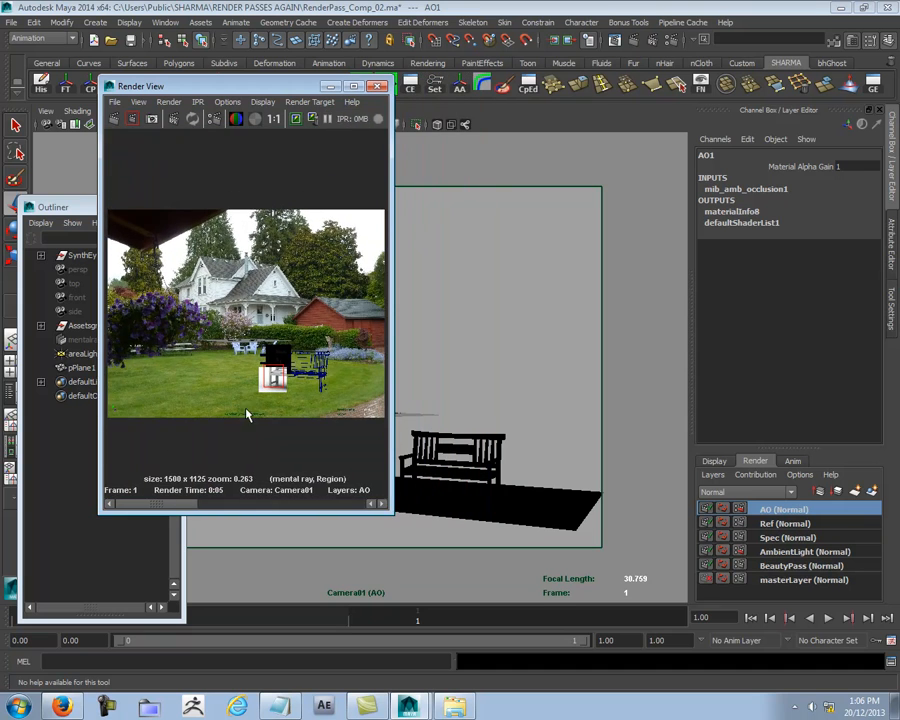
left_click(274, 118)
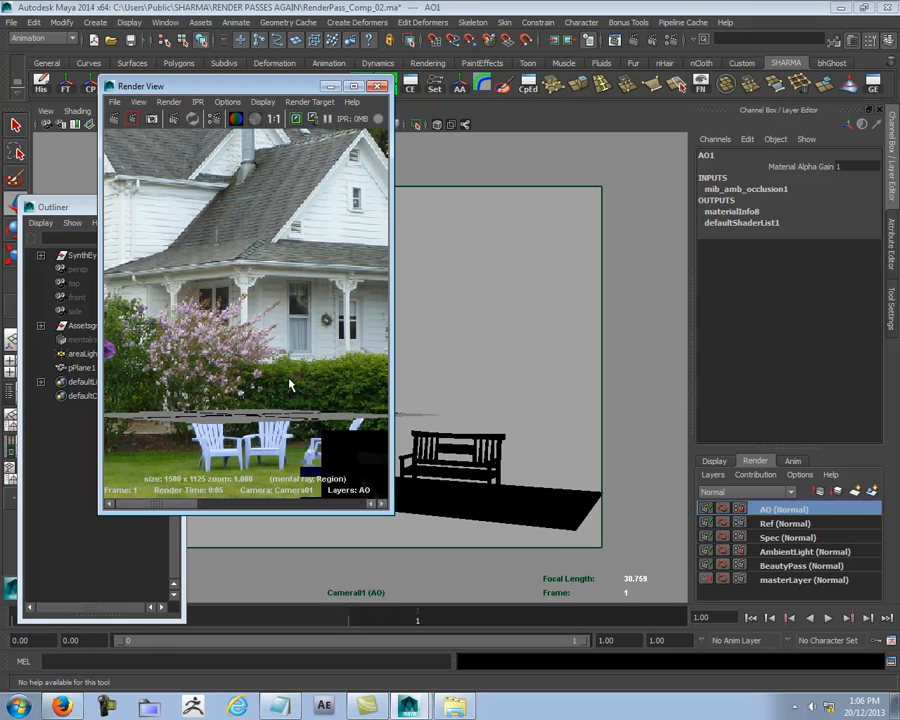
middle_click_drag(340, 466, 240, 216, "alt")
left_click_drag(290, 90, 267, 118)
- Select the ground plane and open the mib_amb_occlusion1 settings that feed its AO1 surface shader's Out Color
left_click(552, 506)
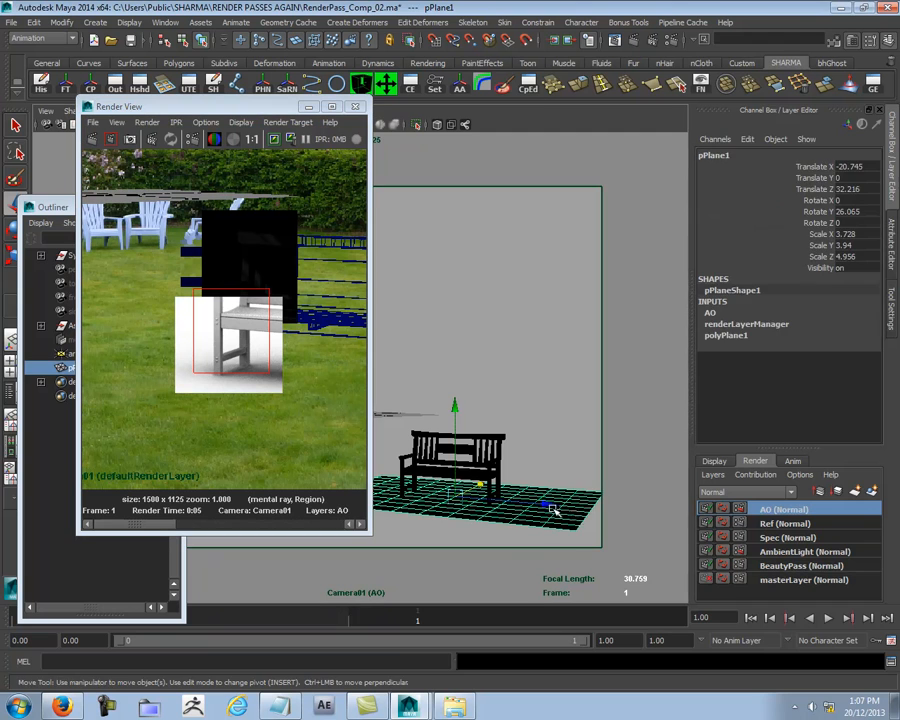
key("ctrl+a")
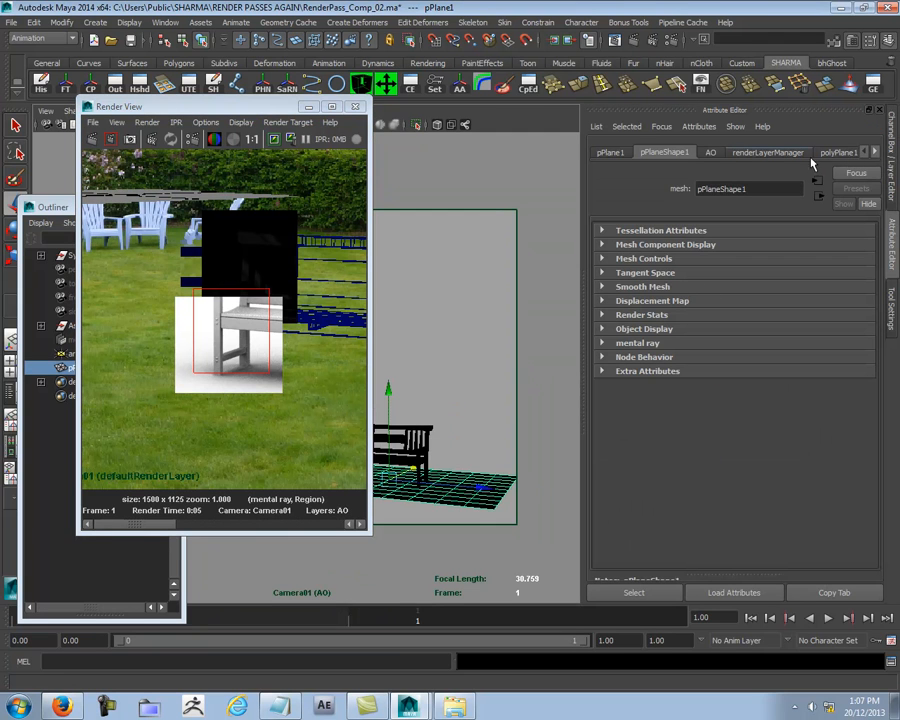
left_click(876, 152)
left_click(842, 152)
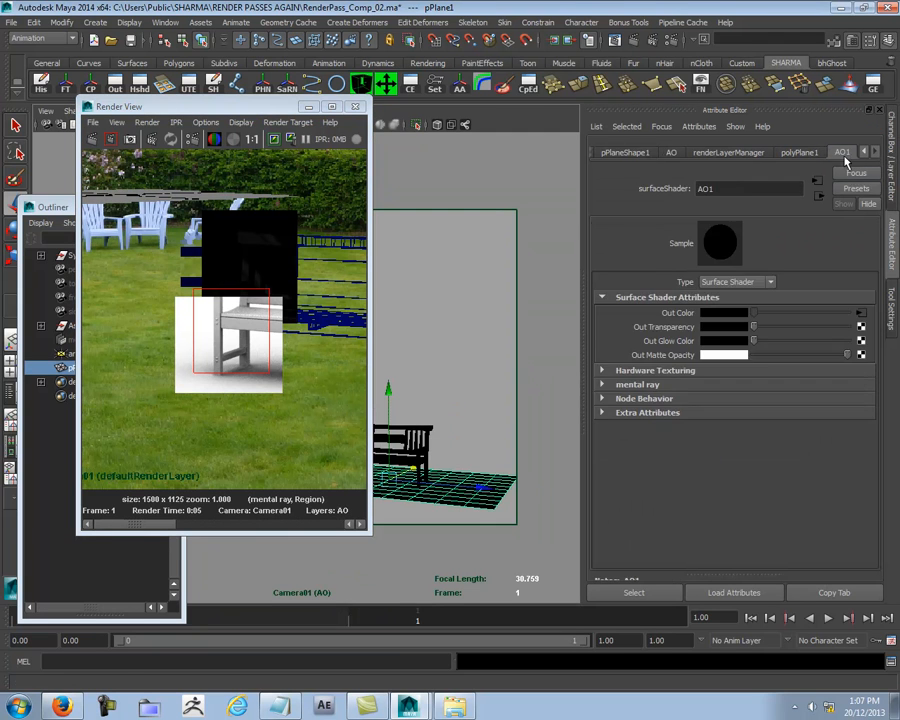
left_click(861, 312)
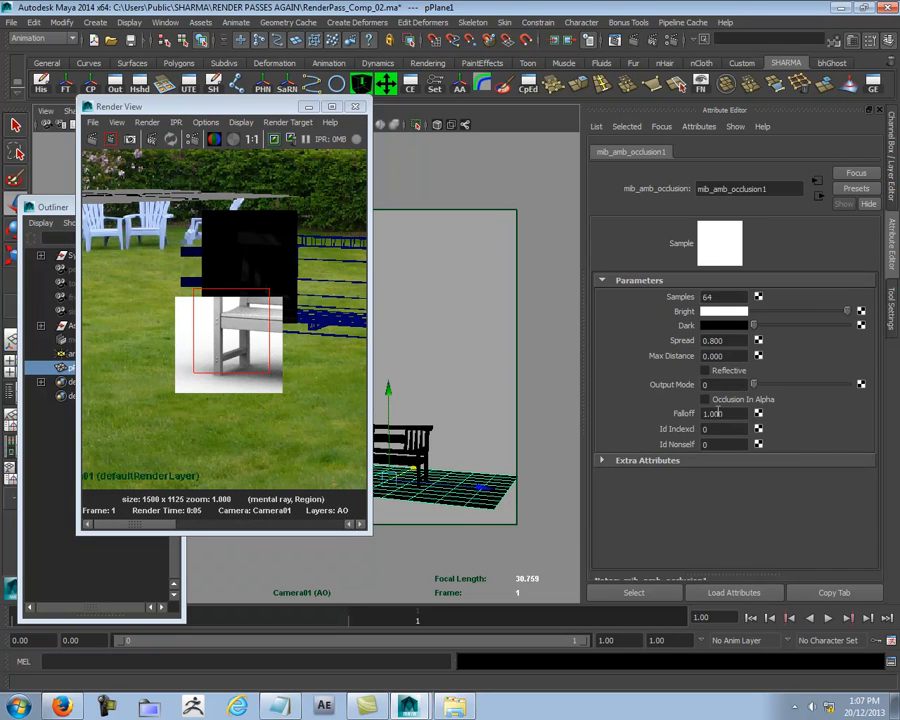
- Set the occlusion Spread to 0.5 and re-render the marked region around the bench leg to inspect it closely
double_click(738, 343)
type(".")
right_click(253, 323)
mouse_move(281, 354)
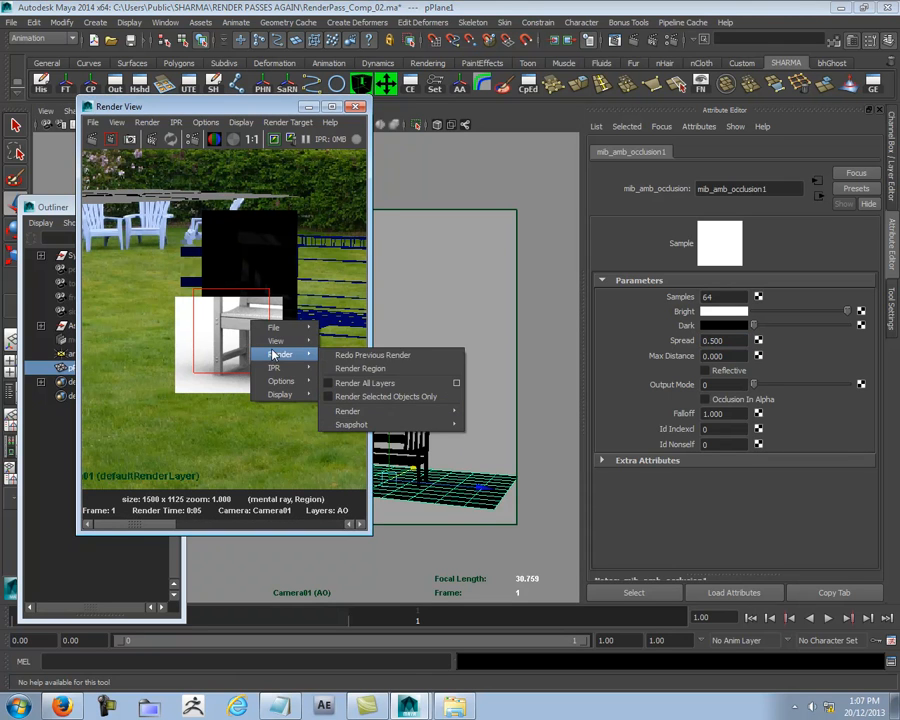
left_click(372, 368)
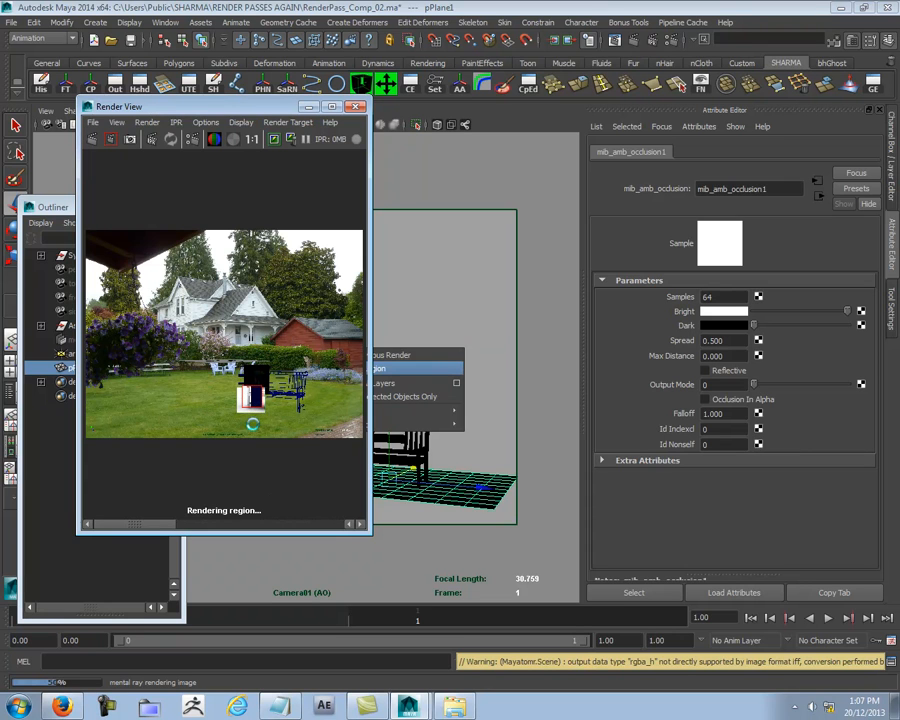
scroll(252, 429, "up", 5)
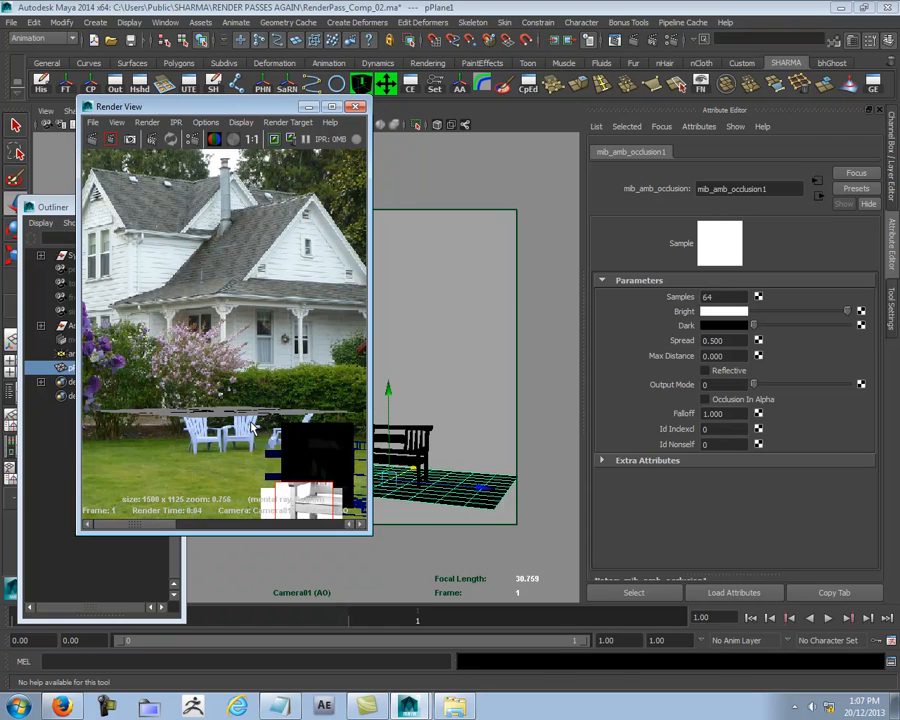
scroll(252, 429, "up", 1)
scroll(300, 480, "up", 1)
middle_click_drag(306, 492, 181, 267, "alt")
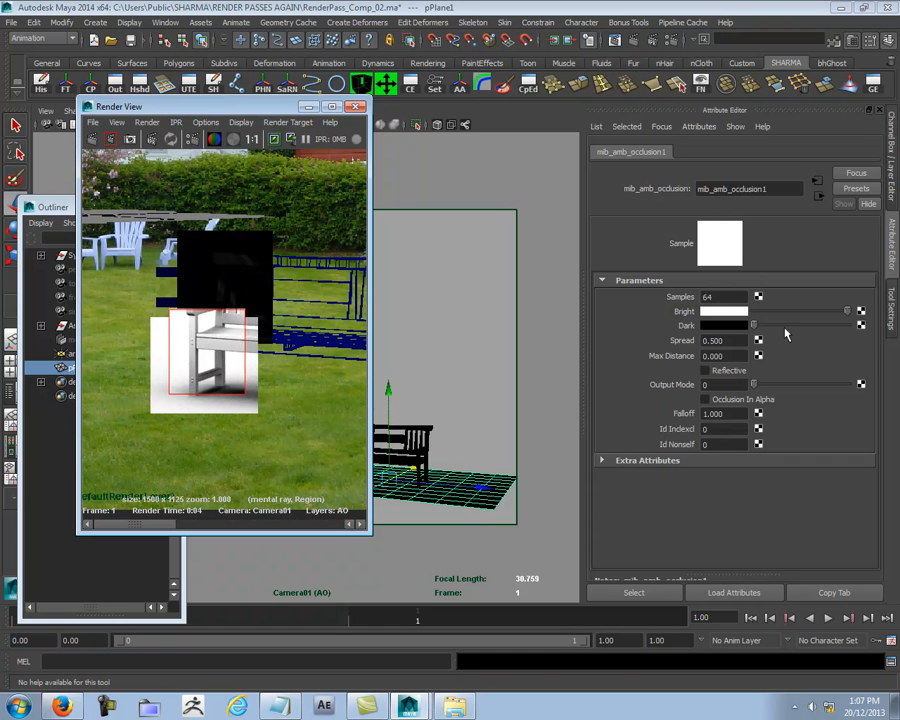
- Set the occlusion Max Distance to 1 and re-render the bench leg region, viewing it at actual size
left_click(720, 356)
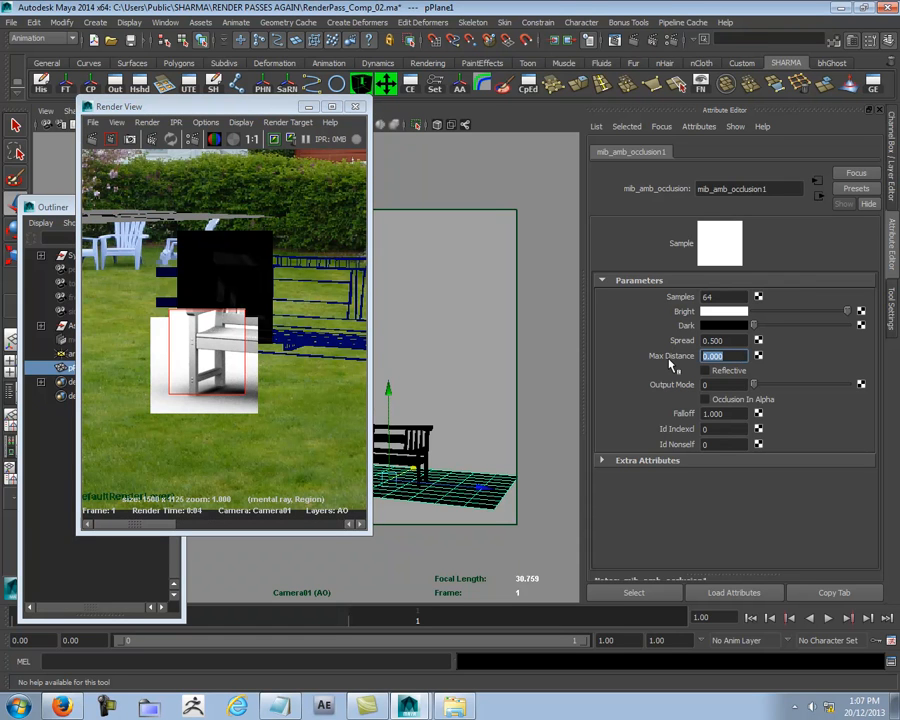
type(".")
right_click(232, 396)
mouse_move(262, 390)
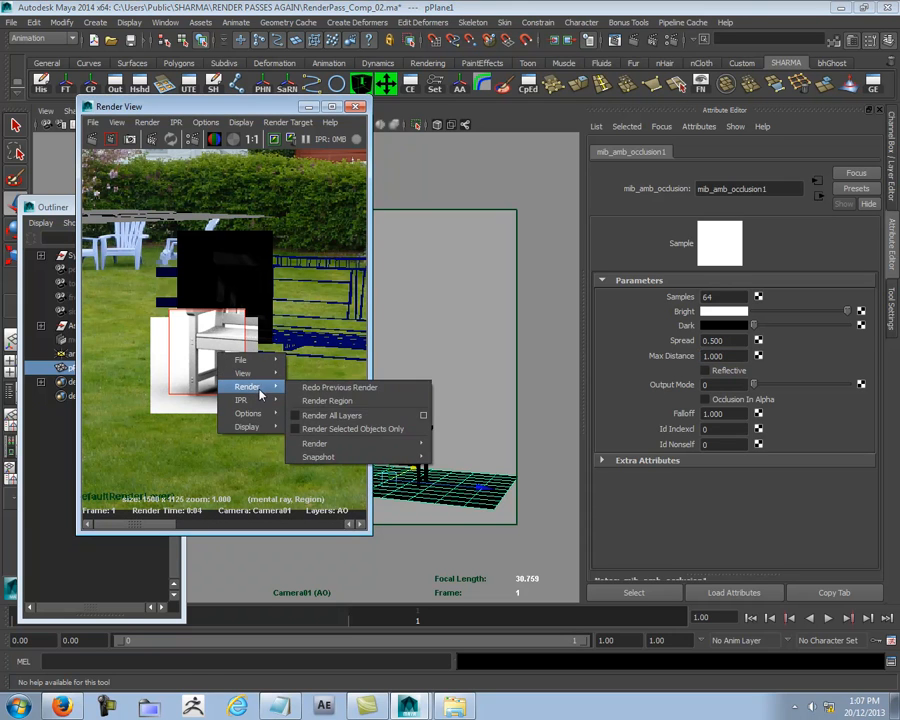
left_click(333, 401)
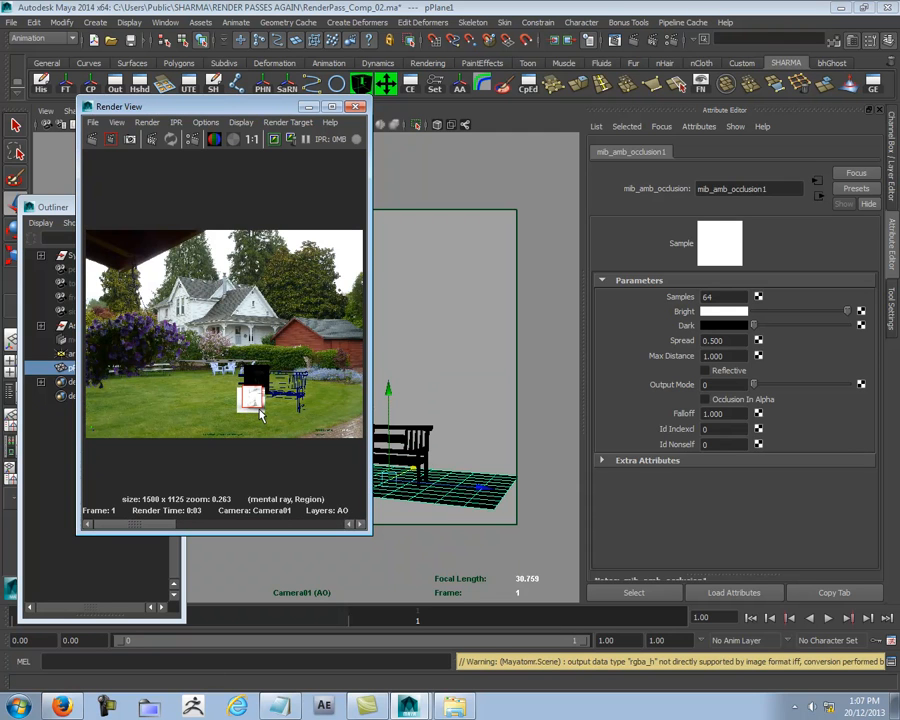
left_click(252, 139)
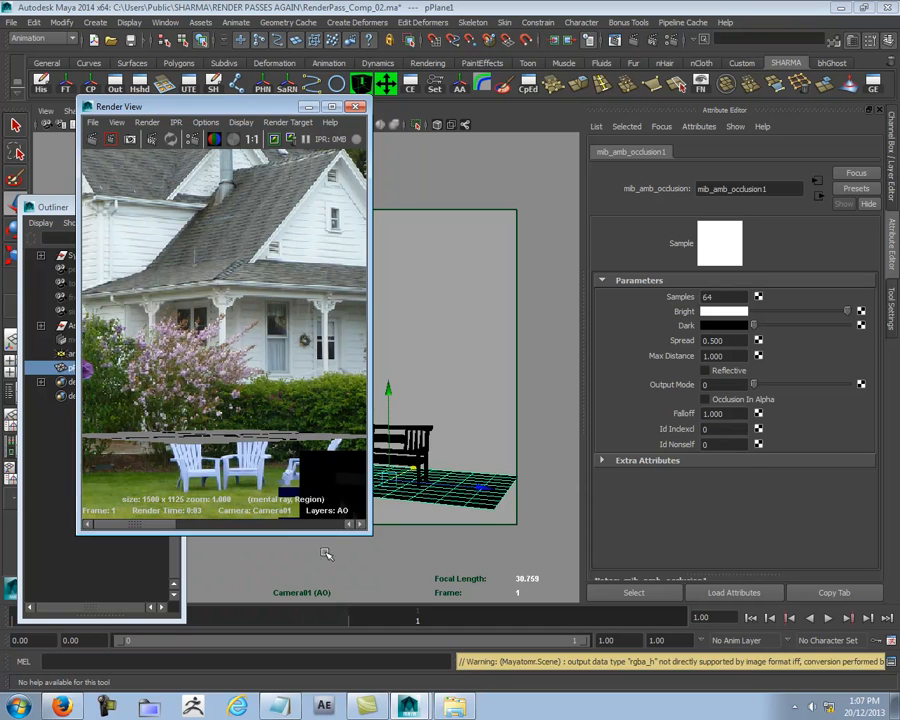
middle_click_drag(325, 497, 195, 266, "alt")
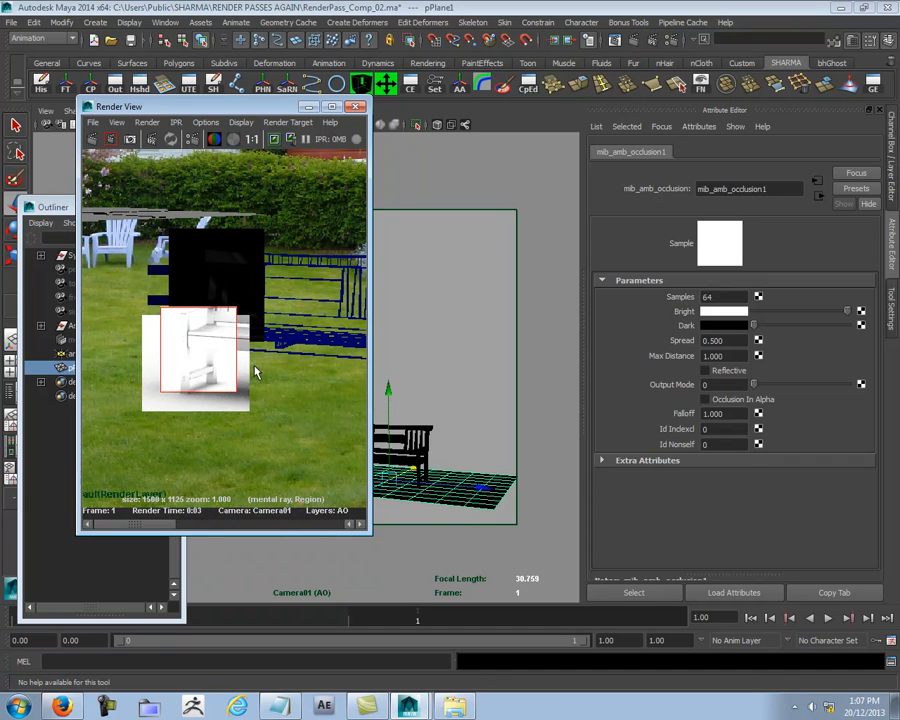
- Lower the occlusion Max Distance to 0.8 and re-render the bench leg region for a close check
double_click(732, 355)
type("0.800")
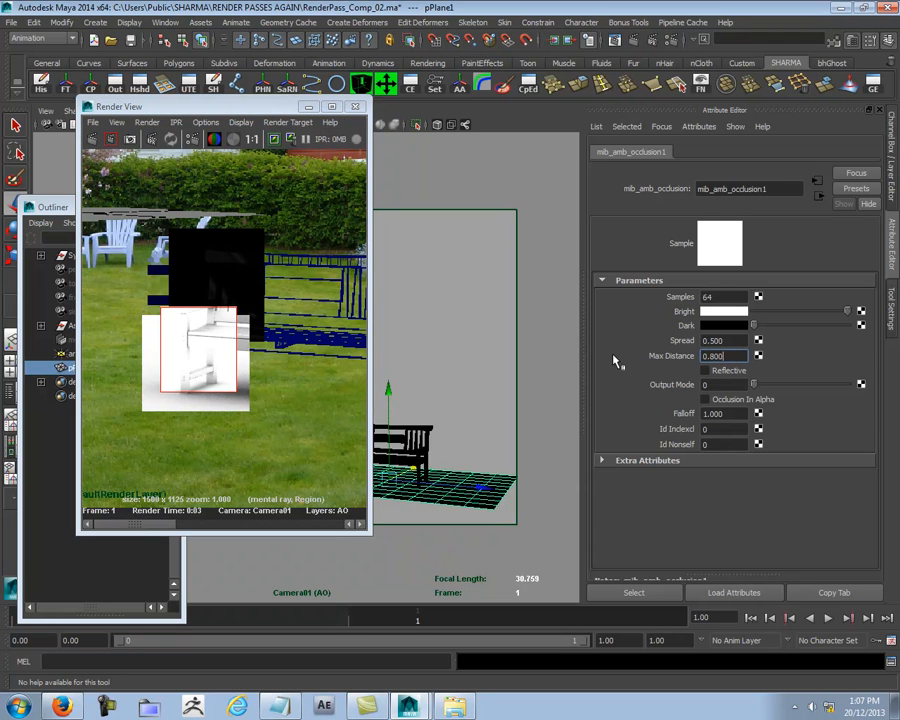
right_click(216, 341)
mouse_move(261, 383)
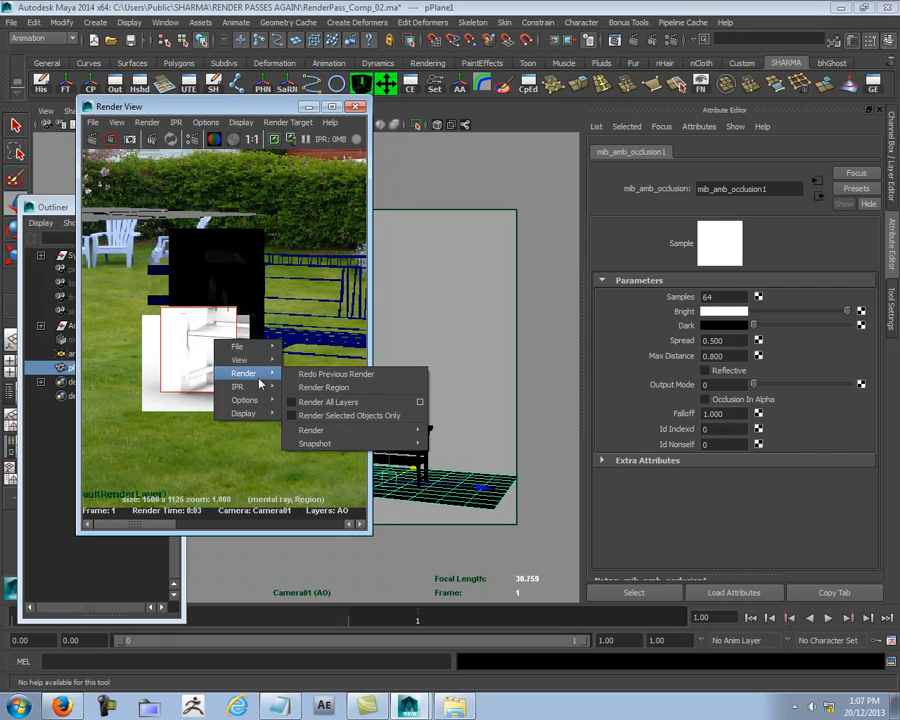
left_click(349, 391)
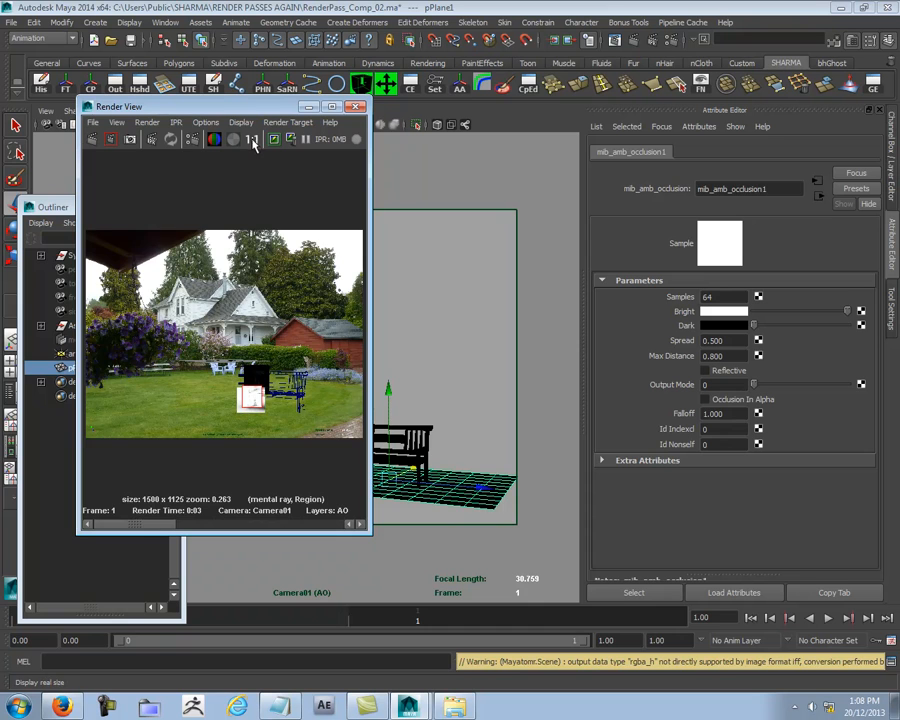
scroll(213, 290, "up", 4)
middle_click_drag(213, 290, 215, 276, "alt")
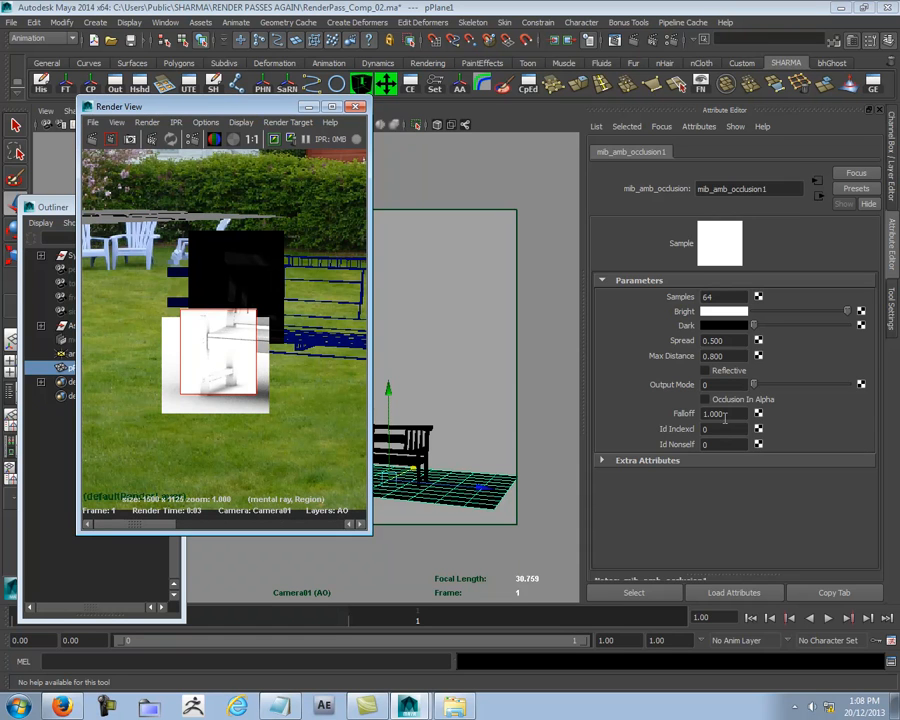
- Reduce the occlusion Max Distance to 0.65 and re-render the bench leg region, viewing it at actual size
left_click_drag(731, 355, 662, 355)
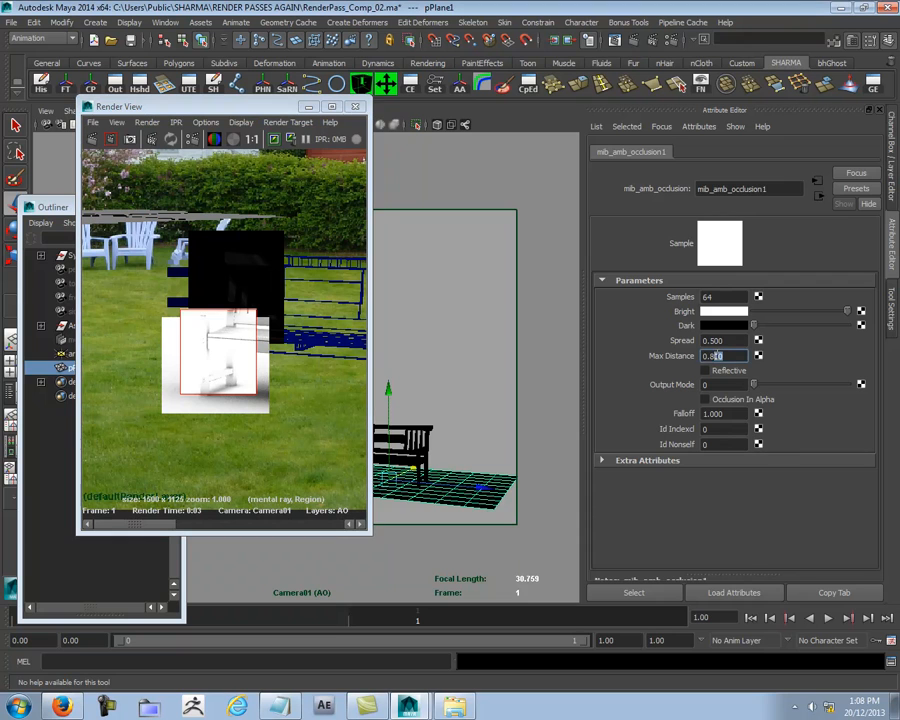
type(".65")
key("Return")
right_click(246, 341)
mouse_move(285, 372)
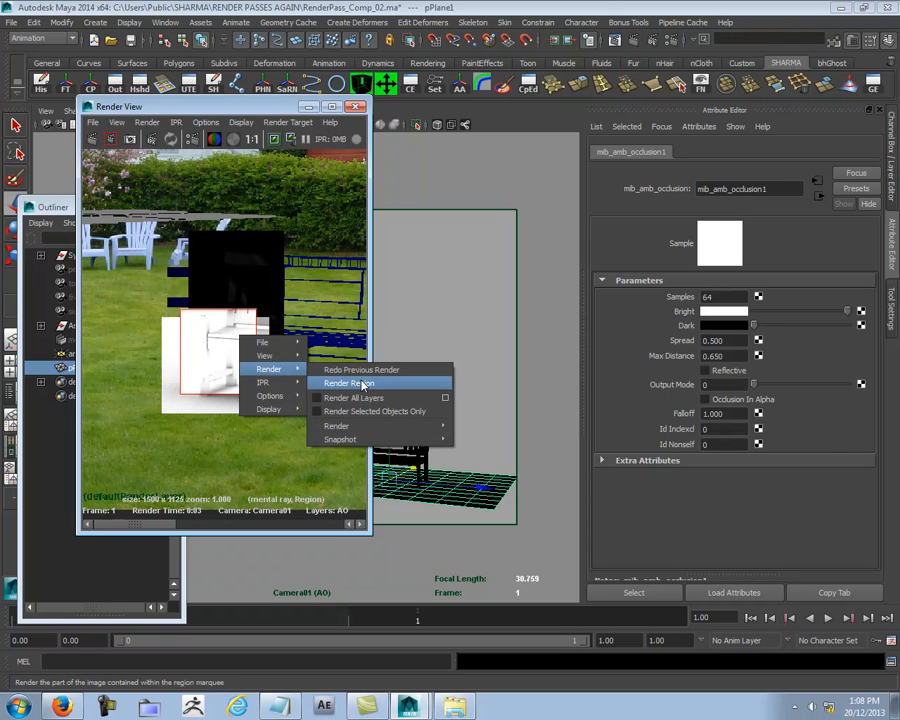
left_click(350, 383)
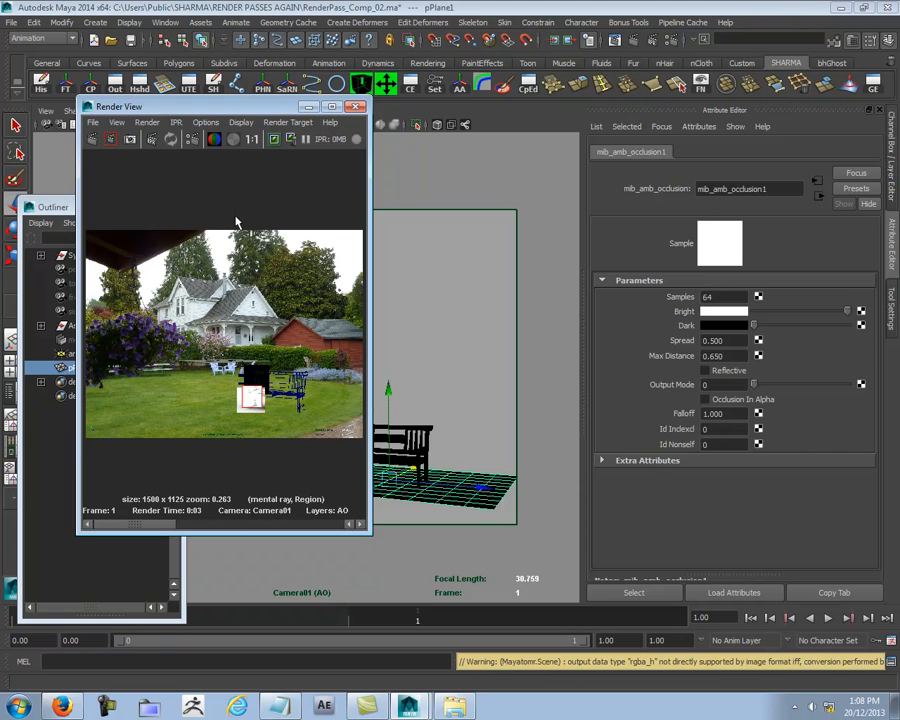
left_click(252, 139)
middle_click_drag(315, 485, 184, 265, "alt")
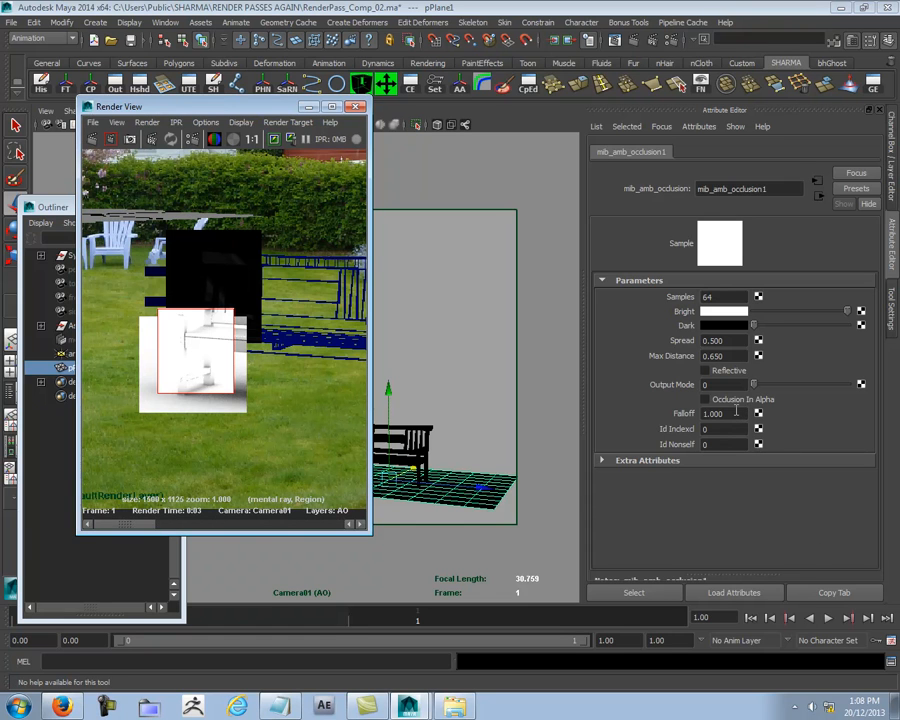
- Set the occlusion Spread to 0.8 and re-render the bench leg region, viewing it at actual size
double_click(724, 356)
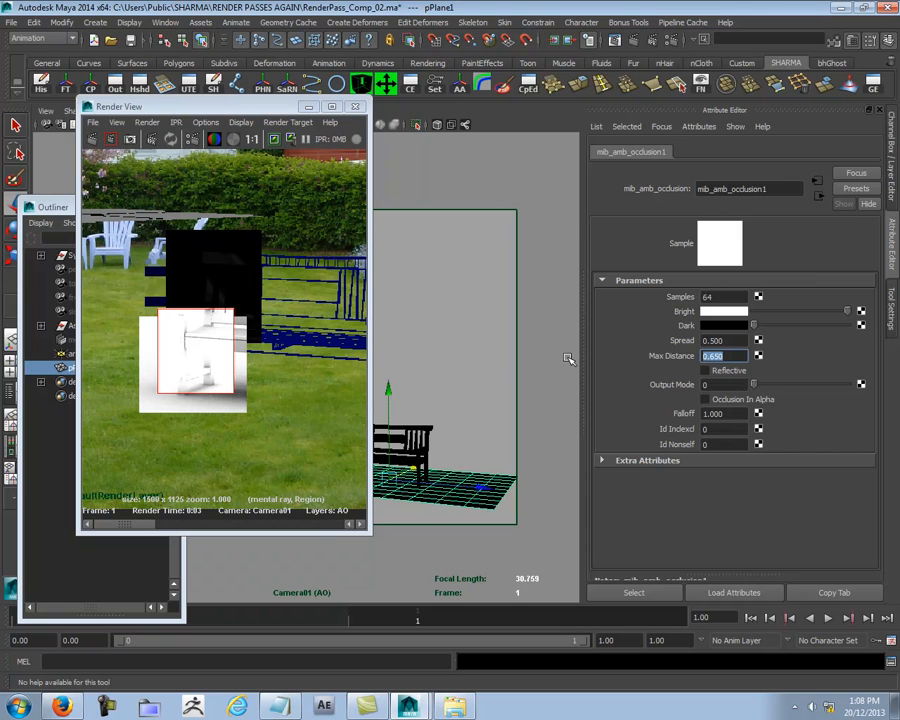
key("shift+Tab")
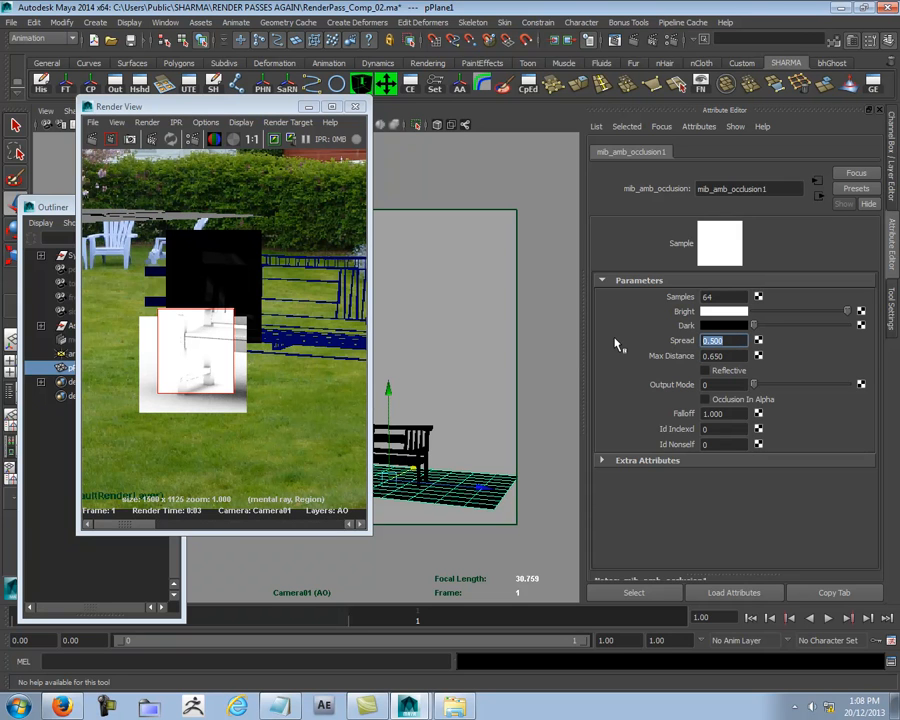
type("0.800")
right_click_drag(194, 322, 310, 387)
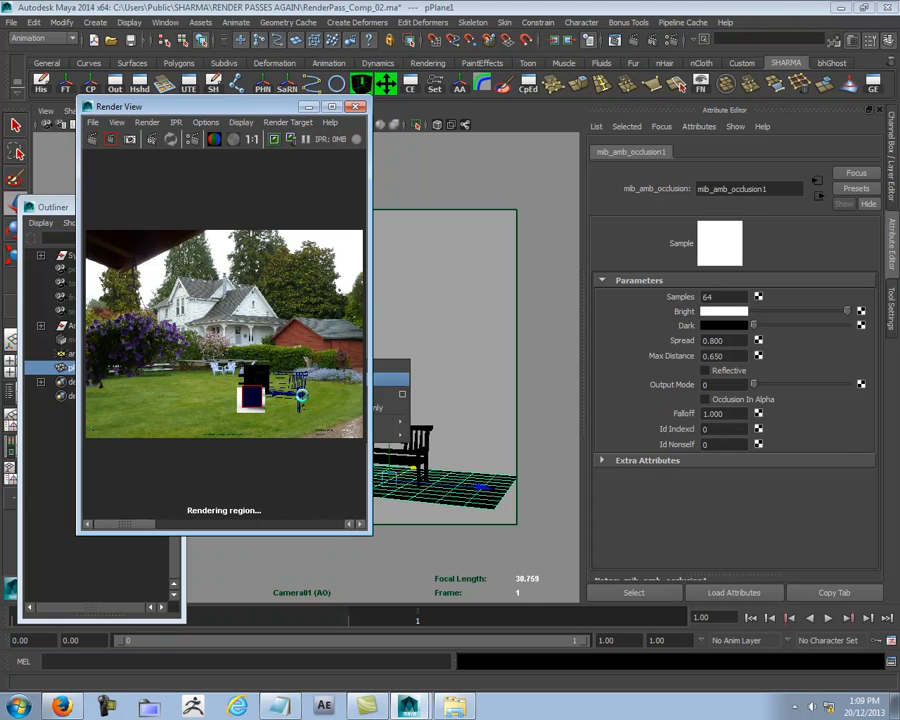
left_click(251, 139)
middle_click_drag(286, 377, 159, 241, "alt")
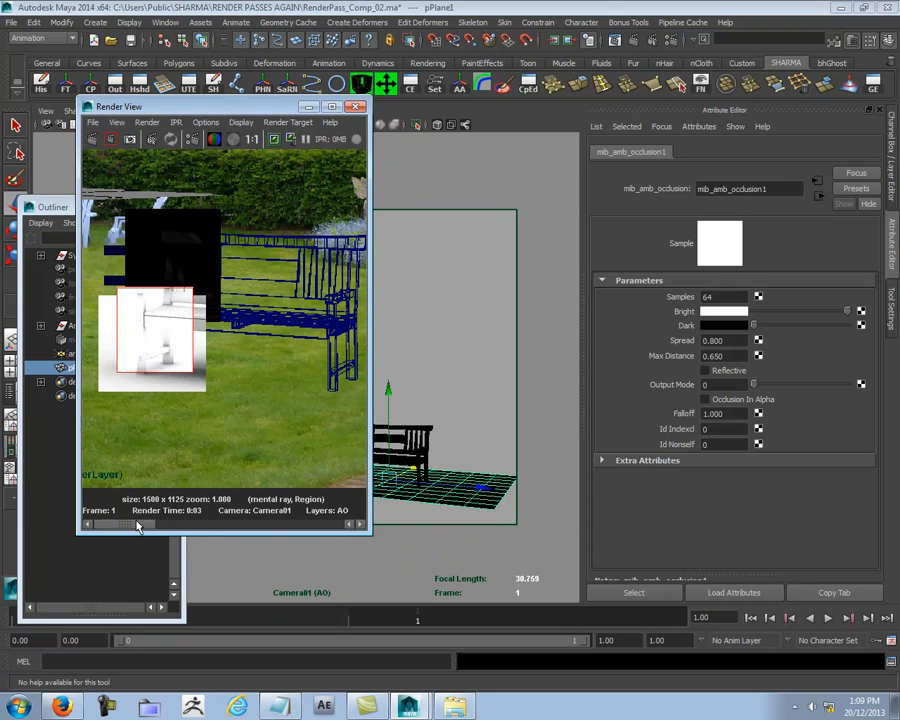
mouse_move(151, 521)
left_mouse_down()
mouse_move(228, 517)
mouse_move(104, 516)
mouse_move(157, 516)
mouse_move(132, 521)
mouse_move(143, 514)
left_mouse_up()
- Close the Render View and show the Channel Box and render layers with the ground plane selected
left_click(356, 107)
left_click(556, 344)
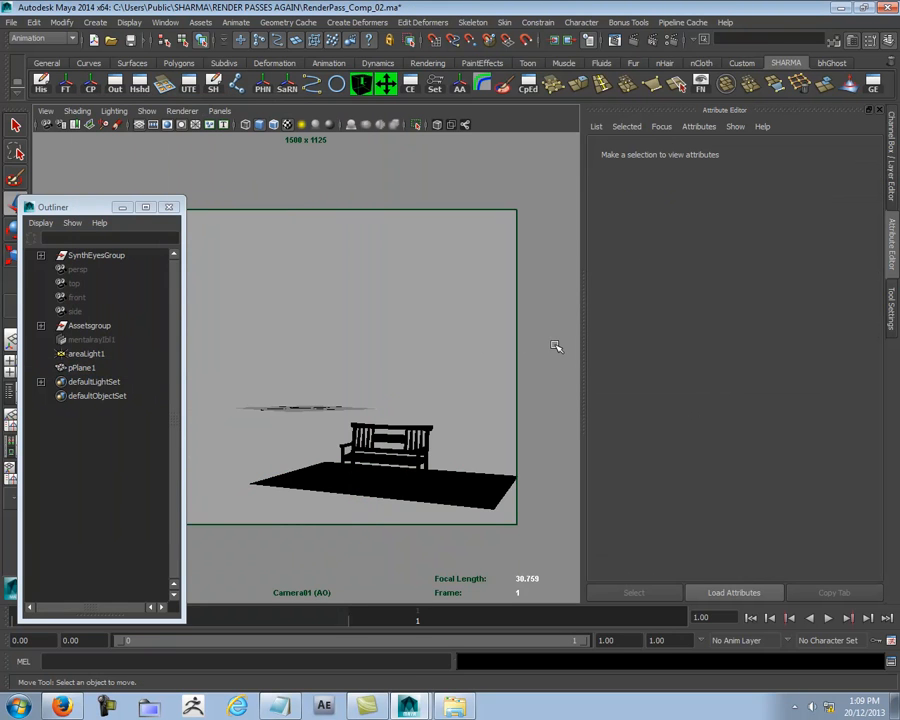
left_click(476, 493)
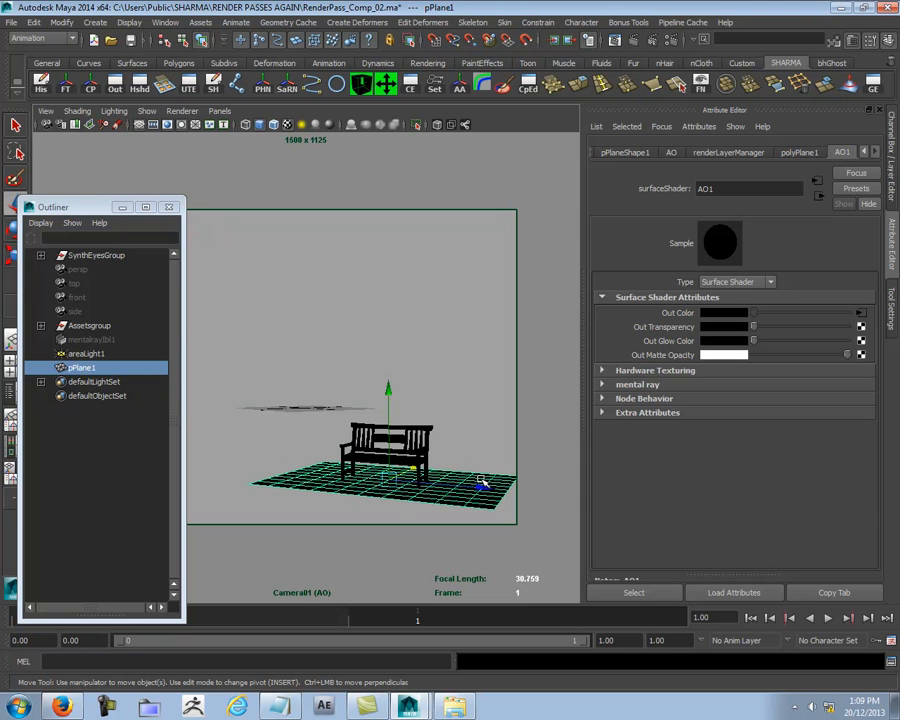
key("ctrl+a")
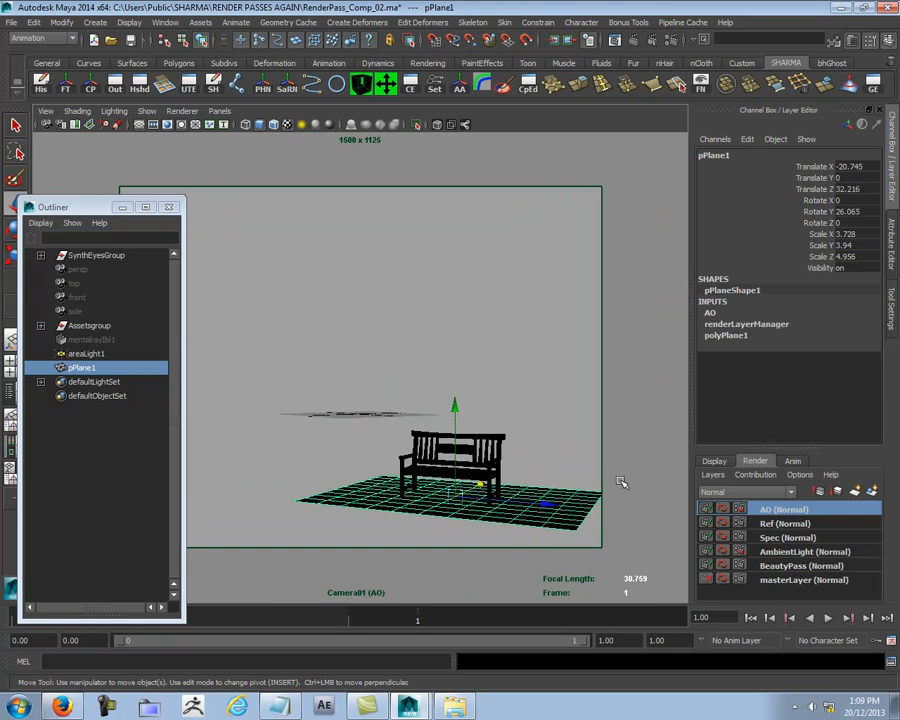
- Activate masterLayer and show the bench and ground plane in the perspective view
left_click(768, 580)
key("space")
left_click_drag(460, 266, 460, 236)
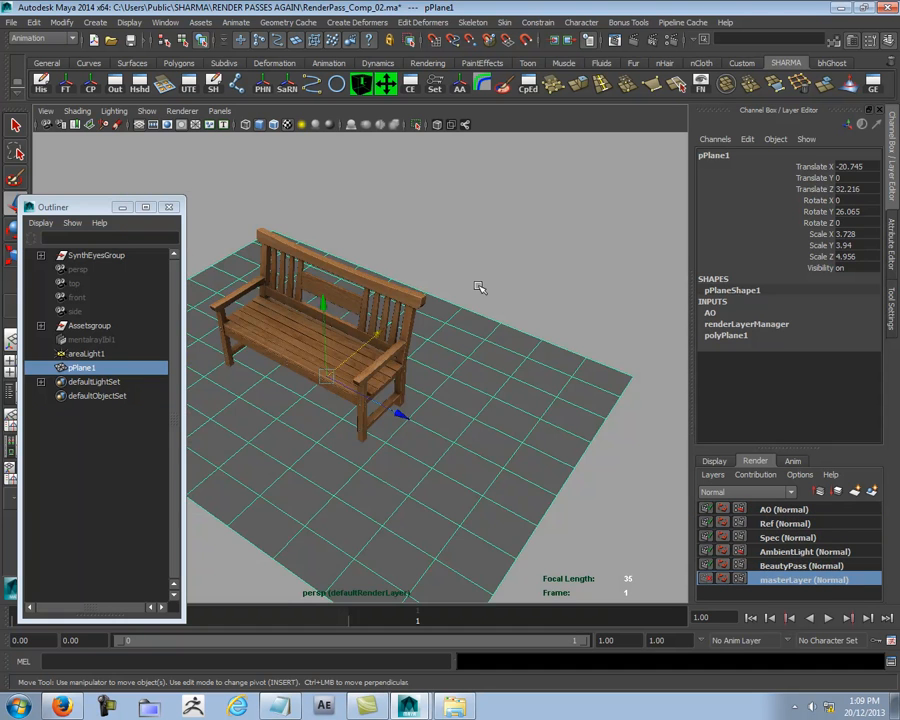
right_click_drag(495, 384, 406, 309, "alt")
left_click_drag(406, 309, 444, 360, "alt")
right_click_drag(444, 360, 475, 345, "alt")
- Freeze the ground plane's transformations and delete its construction history
left_click(506, 211)
left_click(494, 401)
left_click(65, 84)
left_click(41, 84)
left_click(519, 201)
left_click(486, 370)
right_click_drag(488, 371, 578, 372, "alt")
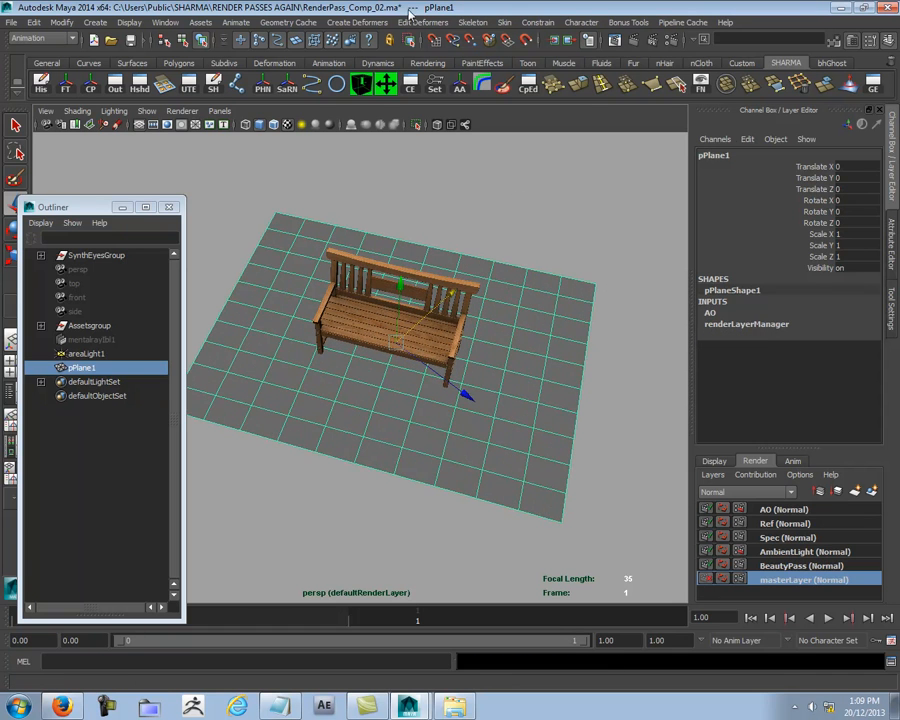
- Save the scene under its current name, RenderPass_Comp_02.ma
left_click(279, 22)
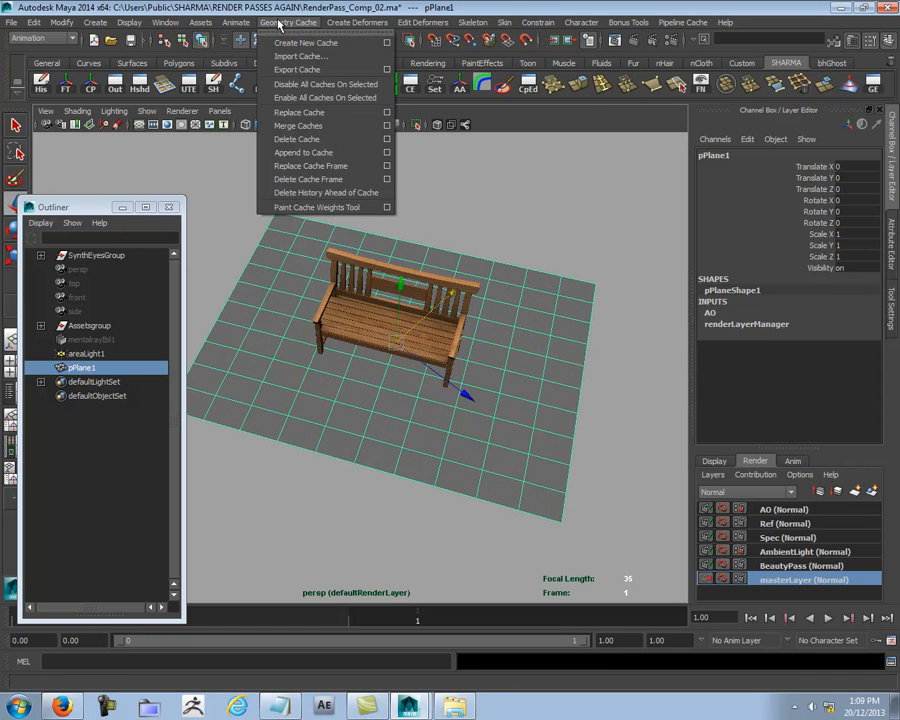
left_click(294, 8)
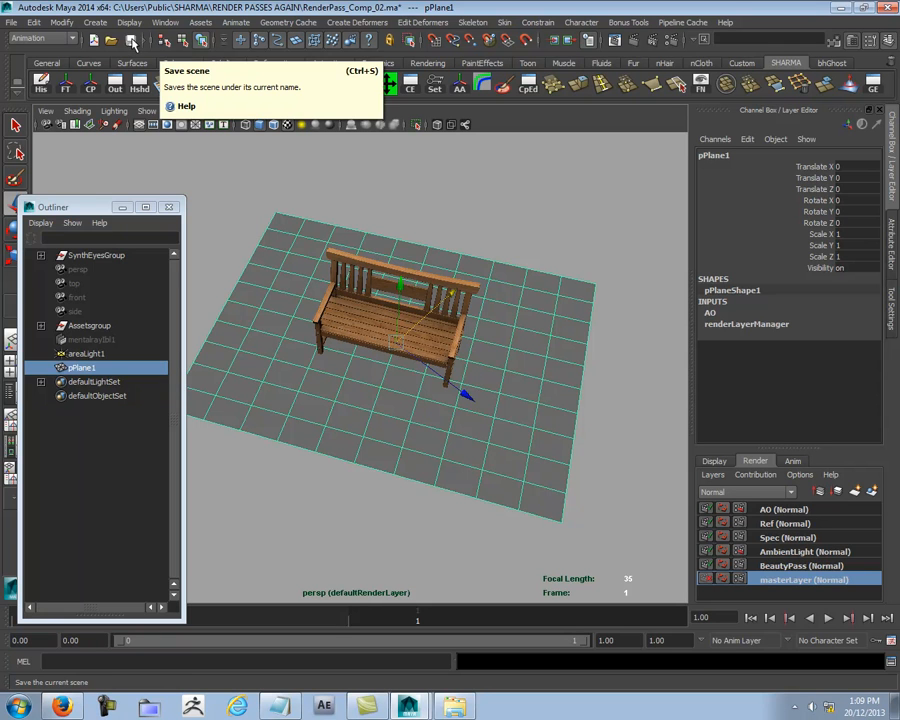
left_click(132, 42)
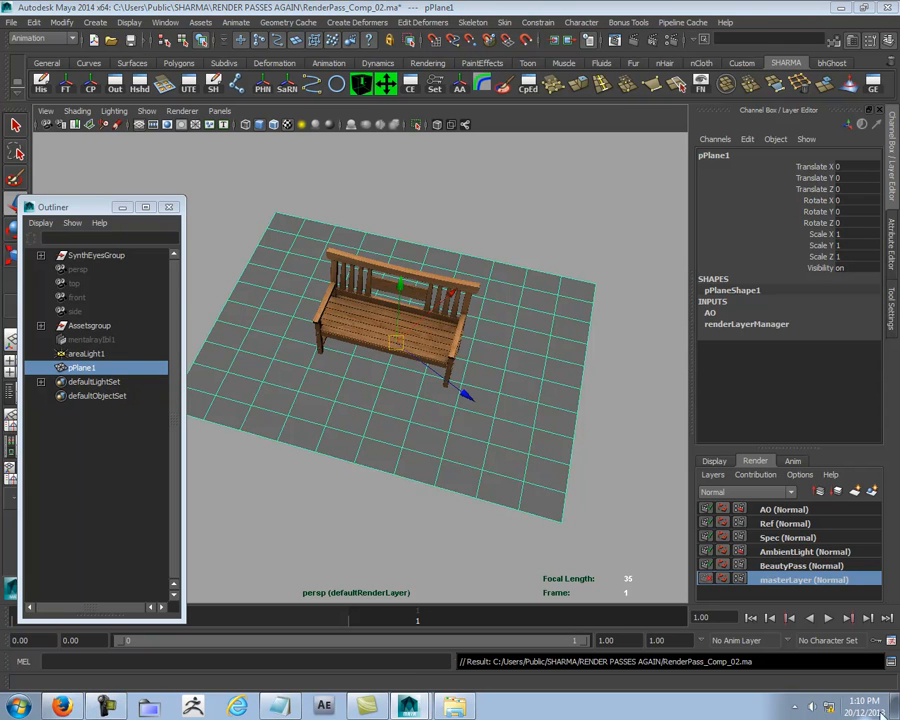
left_click(795, 706)
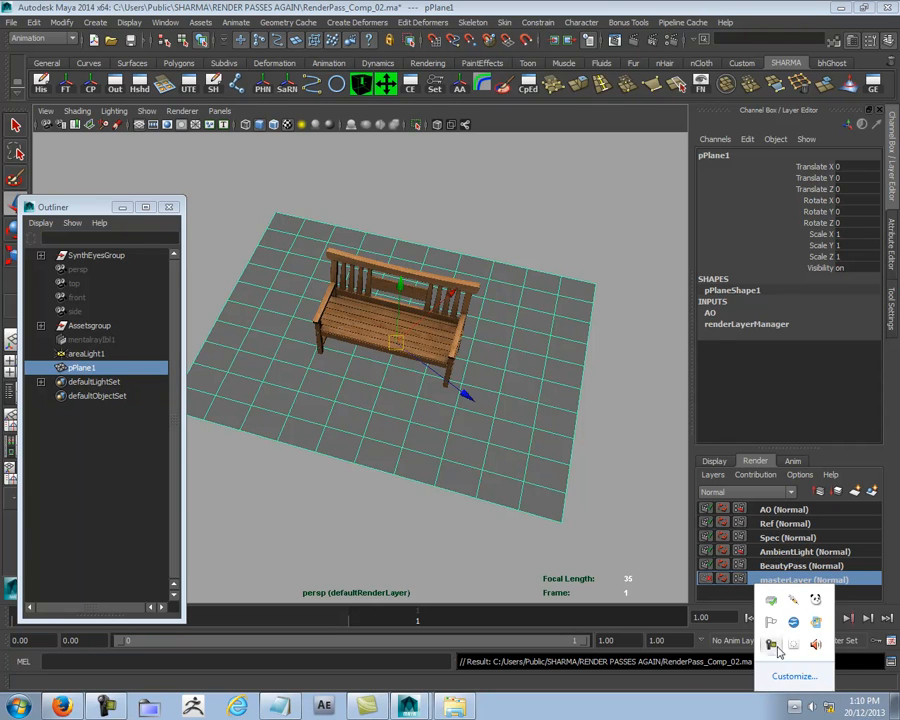